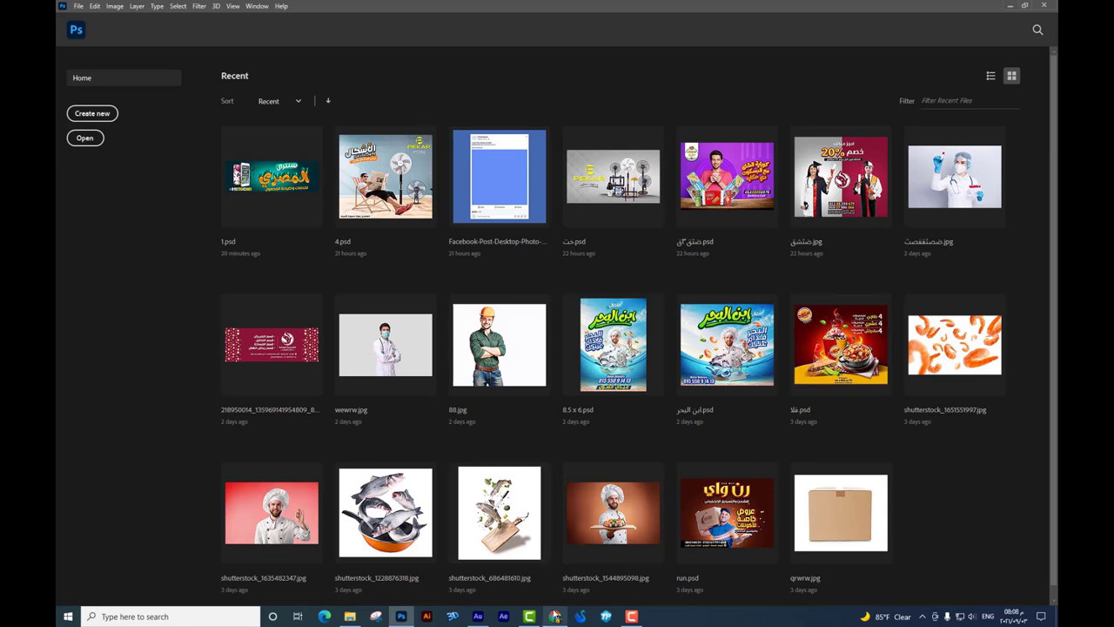
Search images for 'كارت شخصي' and enlarge the Vision business card example for reference.
left_click(555, 616)
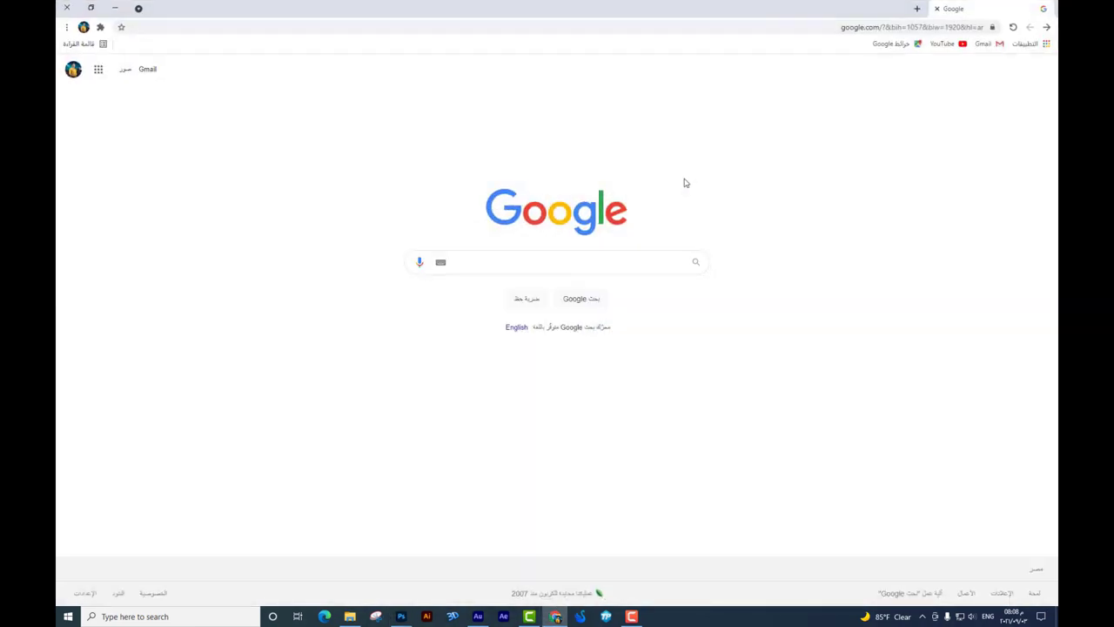
left_click(616, 265)
type("كارت شخصي")
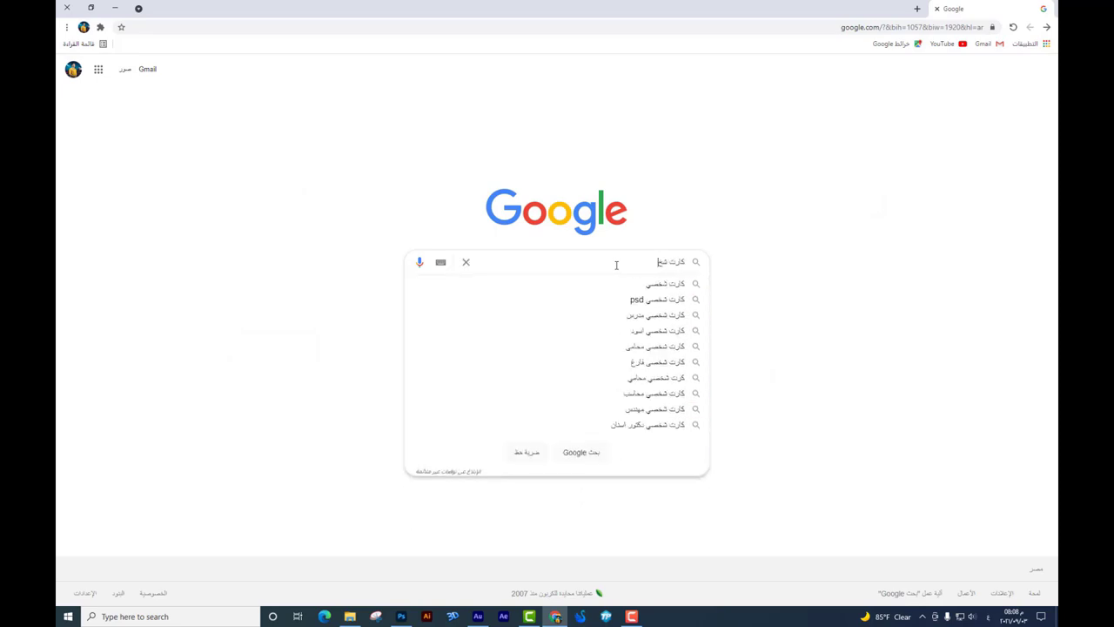
key("Return")
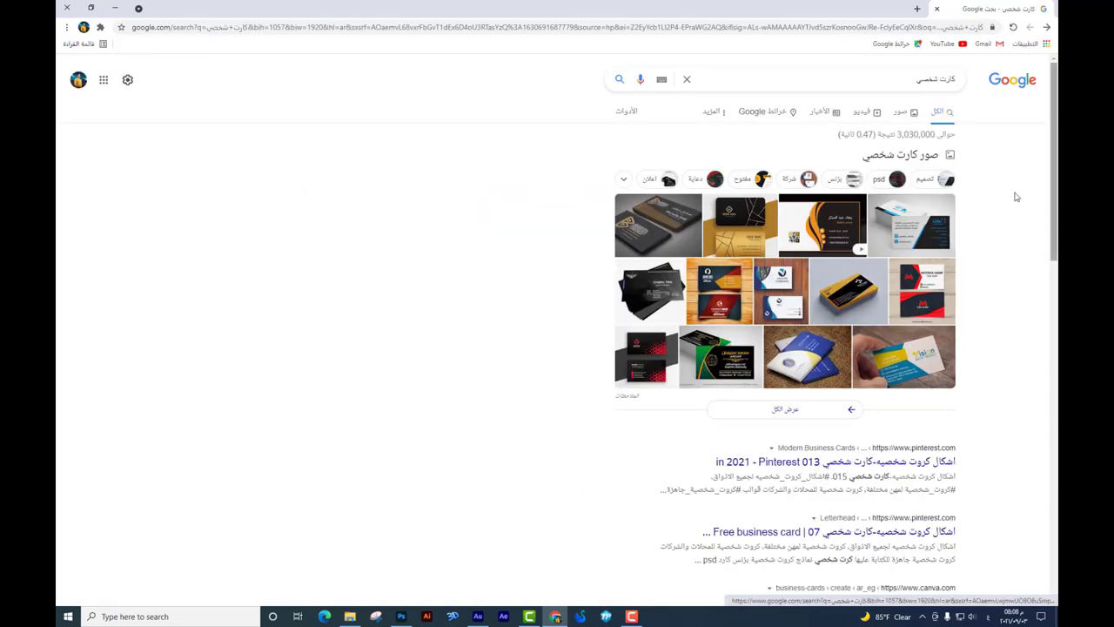
left_click(901, 118)
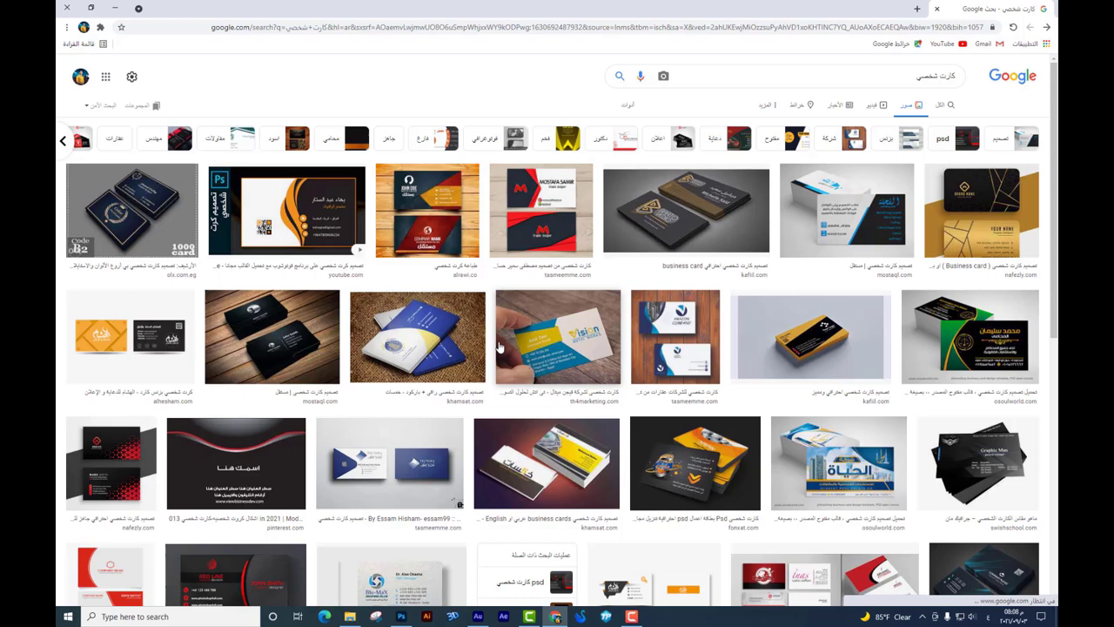
left_click(574, 342)
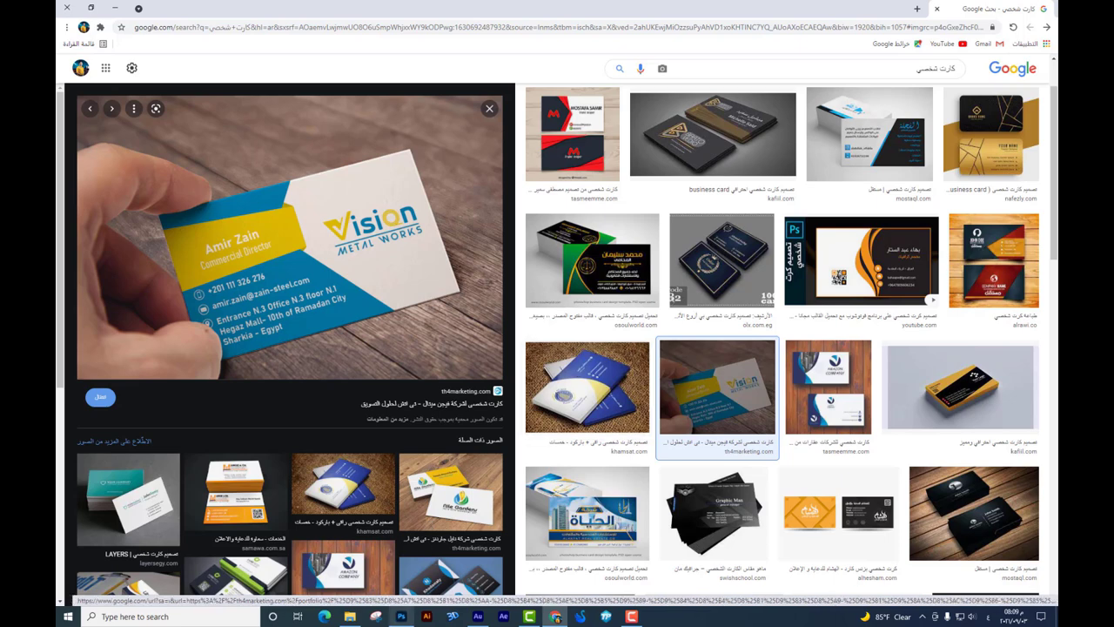
Create a new 9 × 6 cm document at 300 ppi in CMYK Color.
left_click(400, 616)
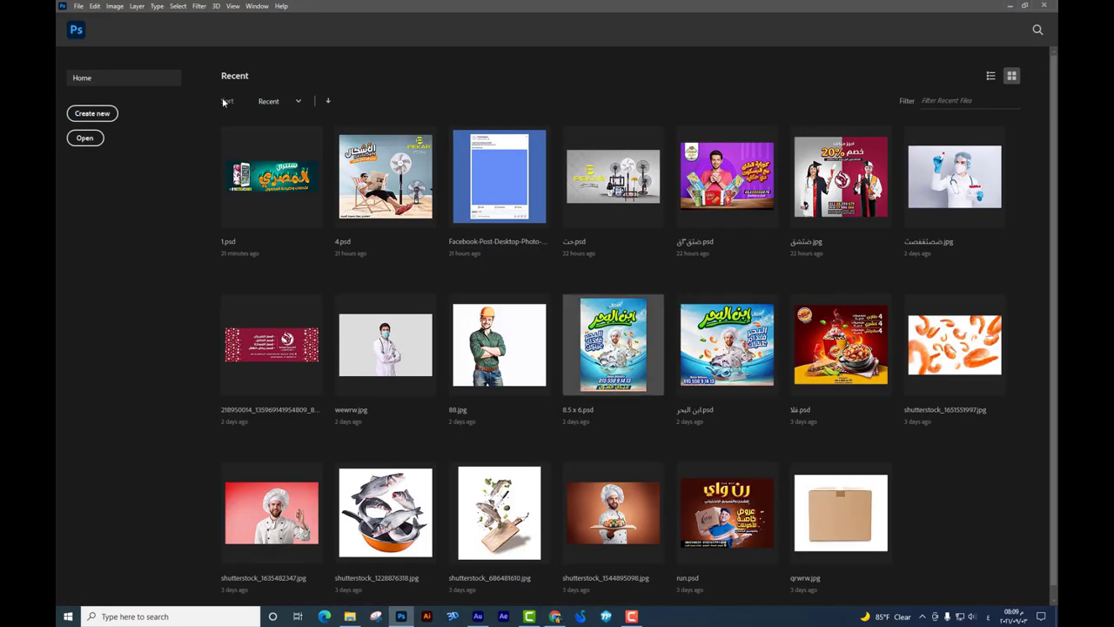
left_click(78, 7)
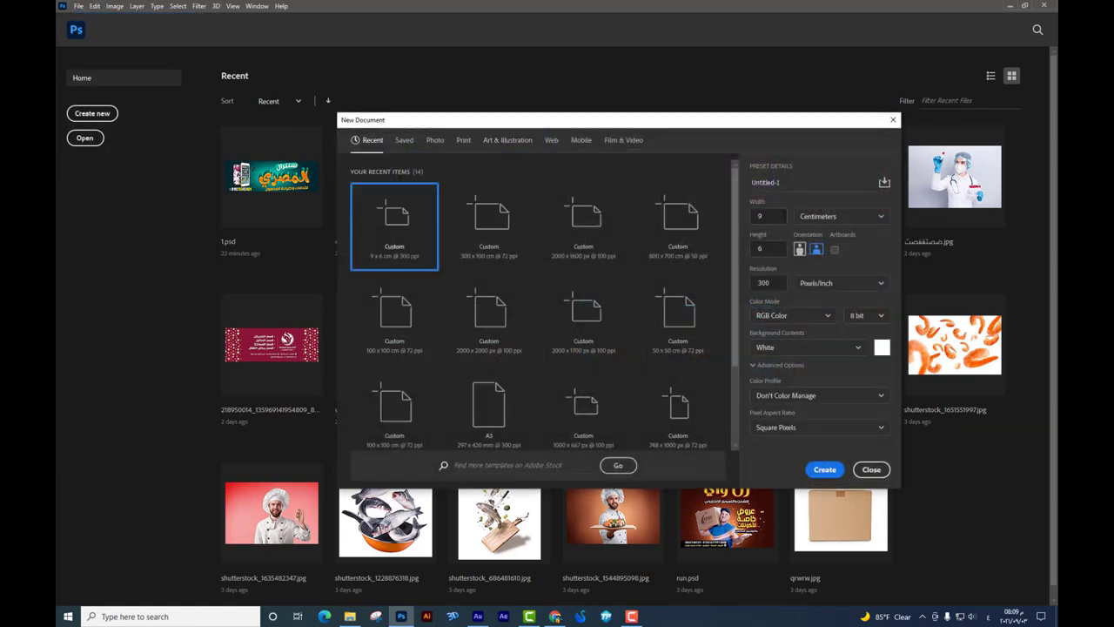
double_click(761, 216)
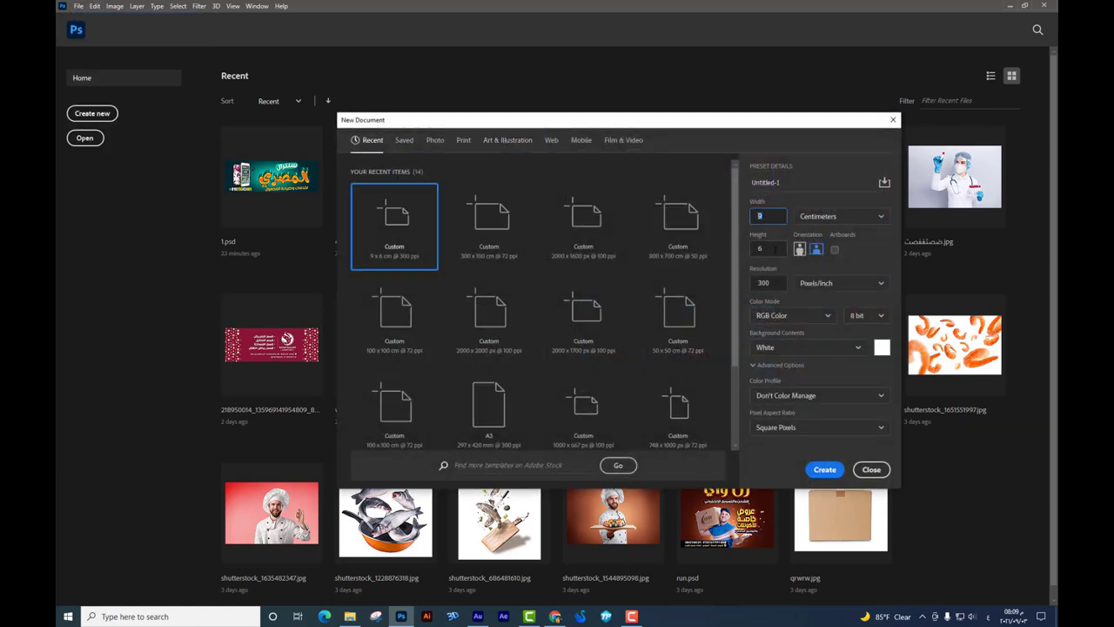
double_click(773, 248)
double_click(777, 284)
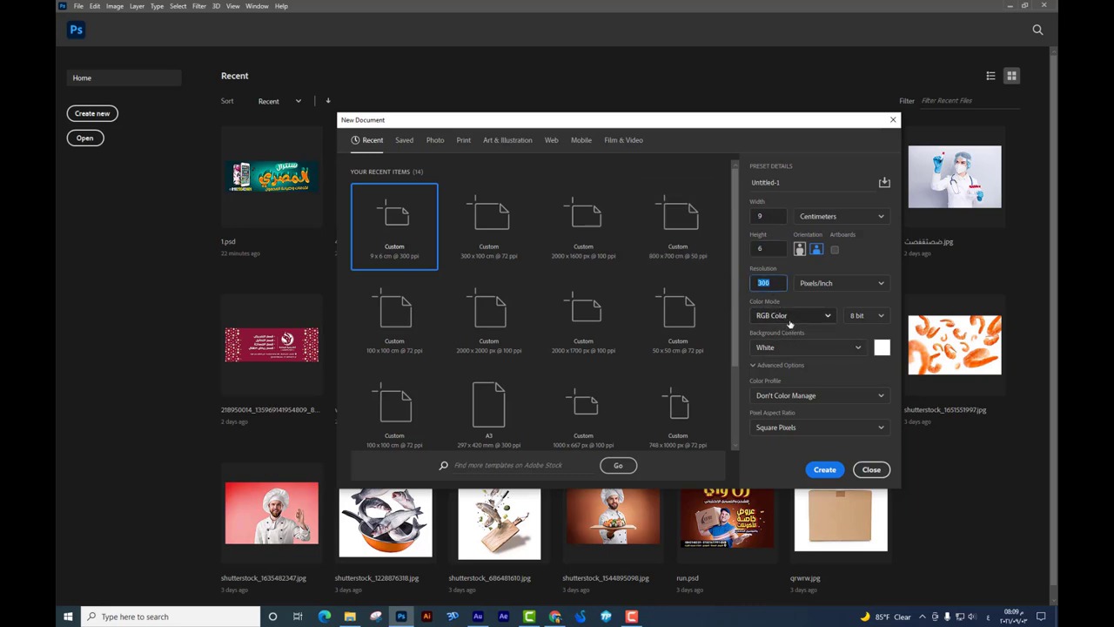
left_click(789, 320)
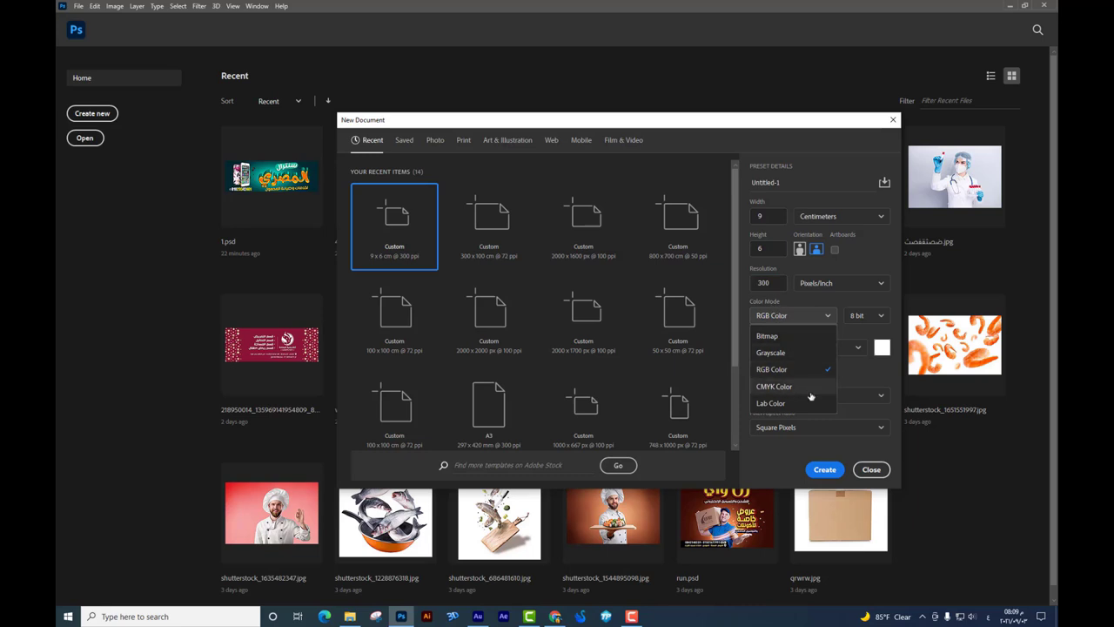
left_click(777, 388)
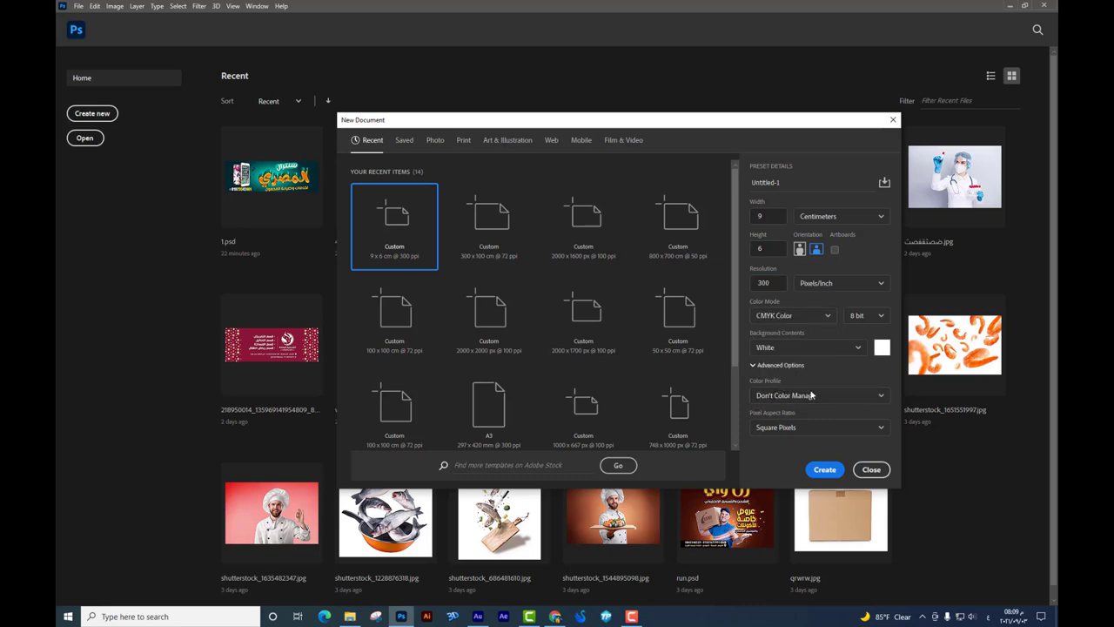
left_click(822, 471)
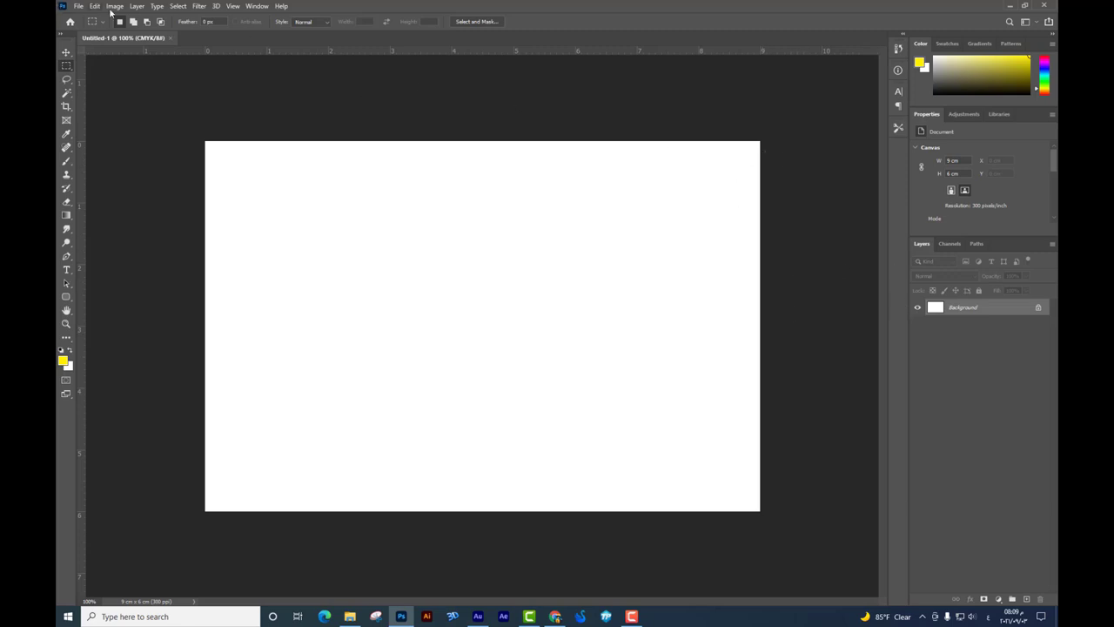
left_click(121, 8)
left_click(131, 83)
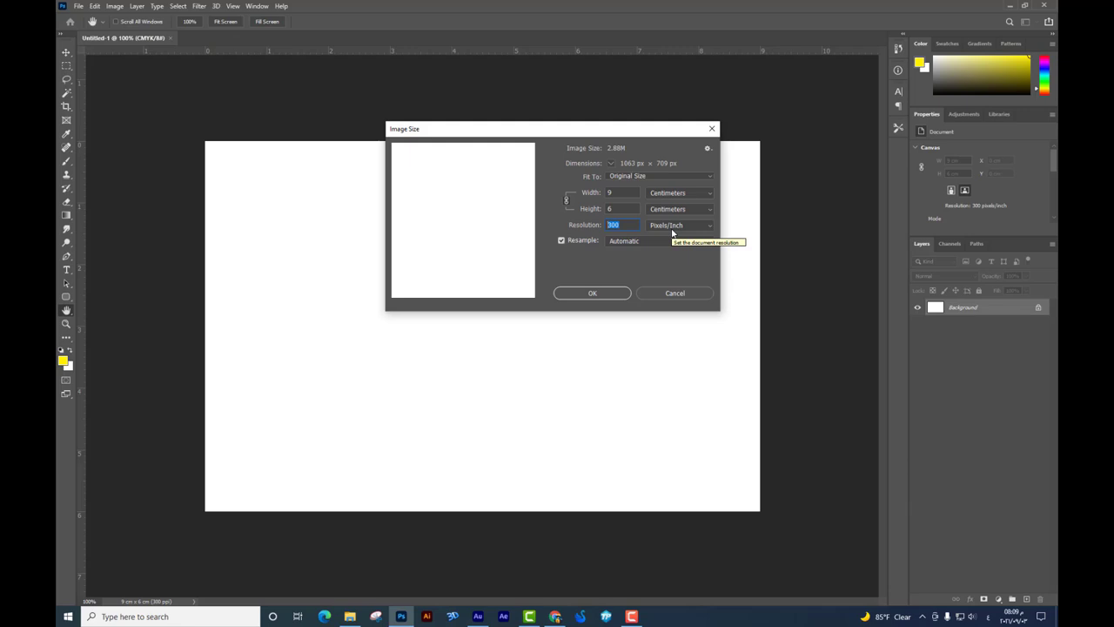
key("Tab")
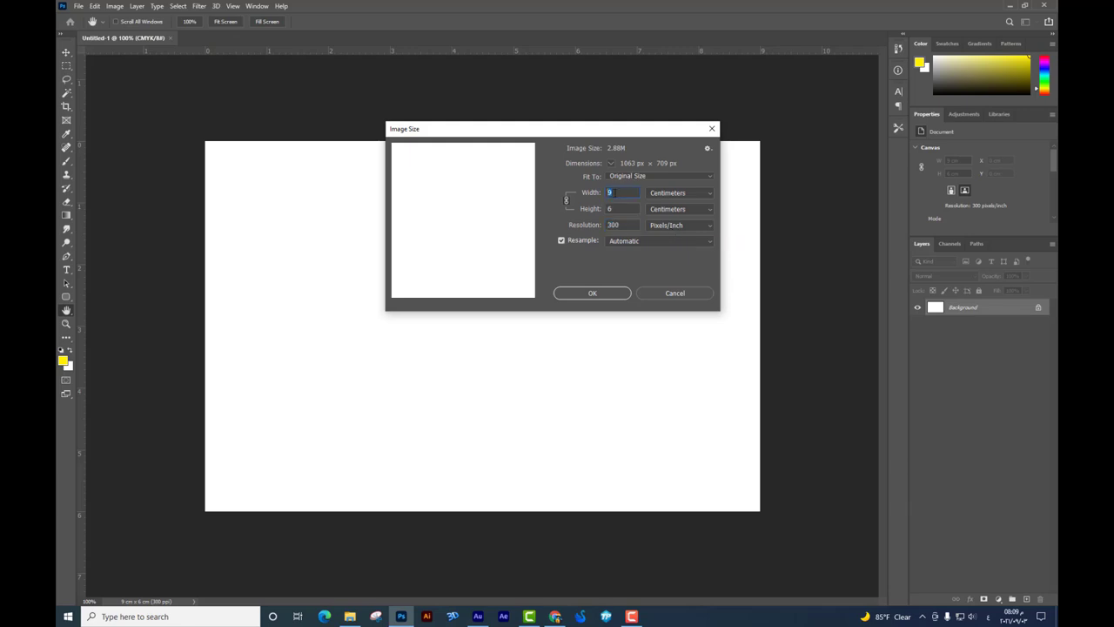
key("Tab")
left_click(629, 194)
left_click(570, 225)
left_click_drag(628, 209, 575, 213)
key("Tab")
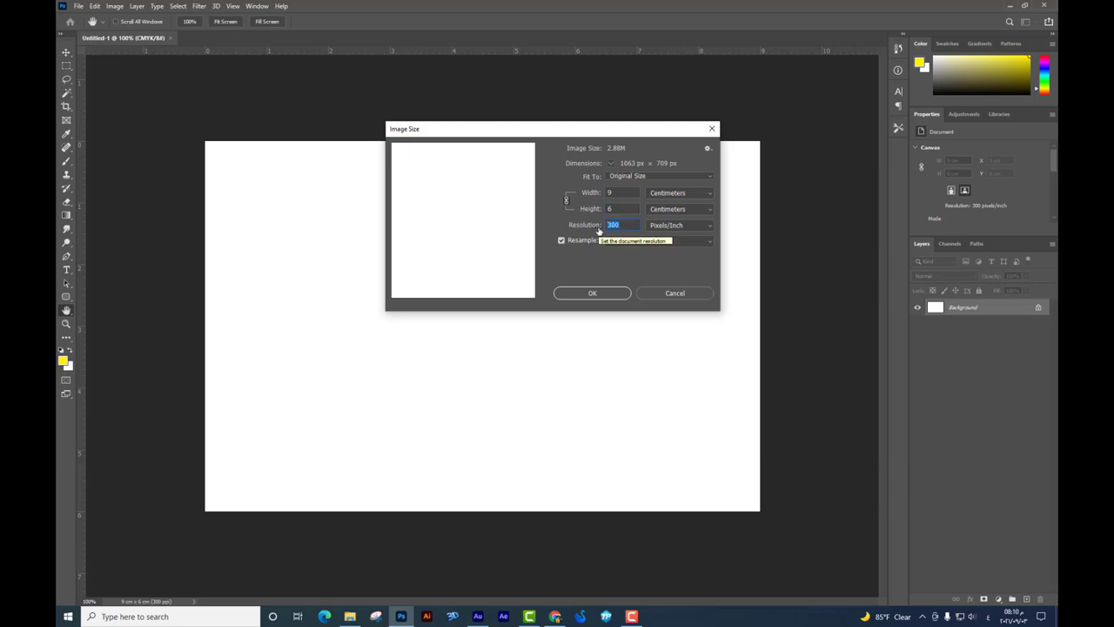
left_click(586, 293)
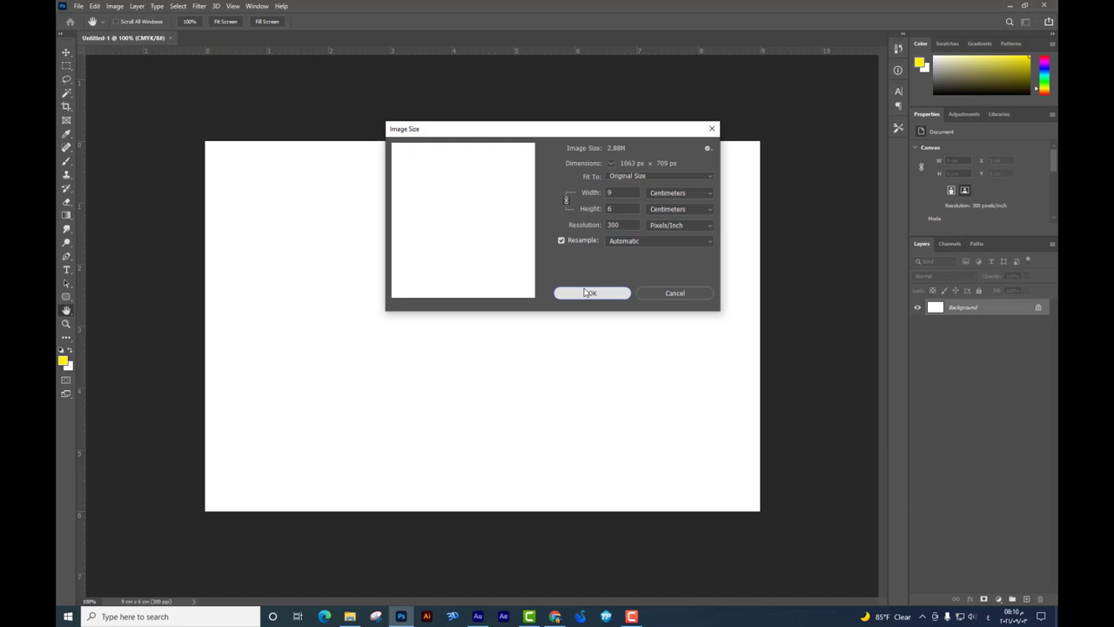
left_click(586, 296)
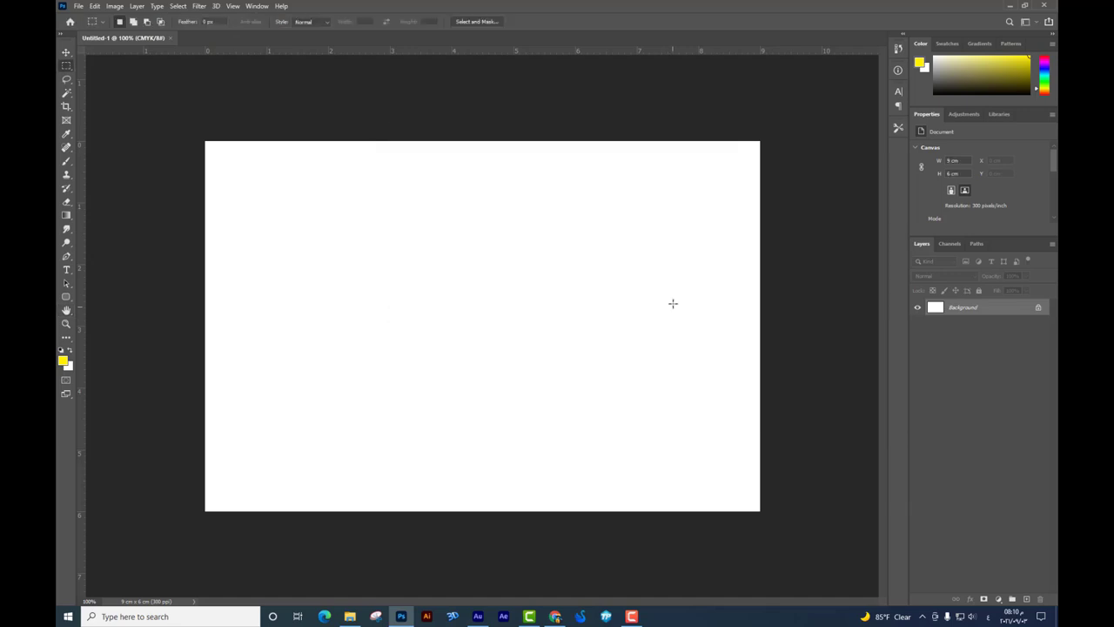
left_click(65, 52)
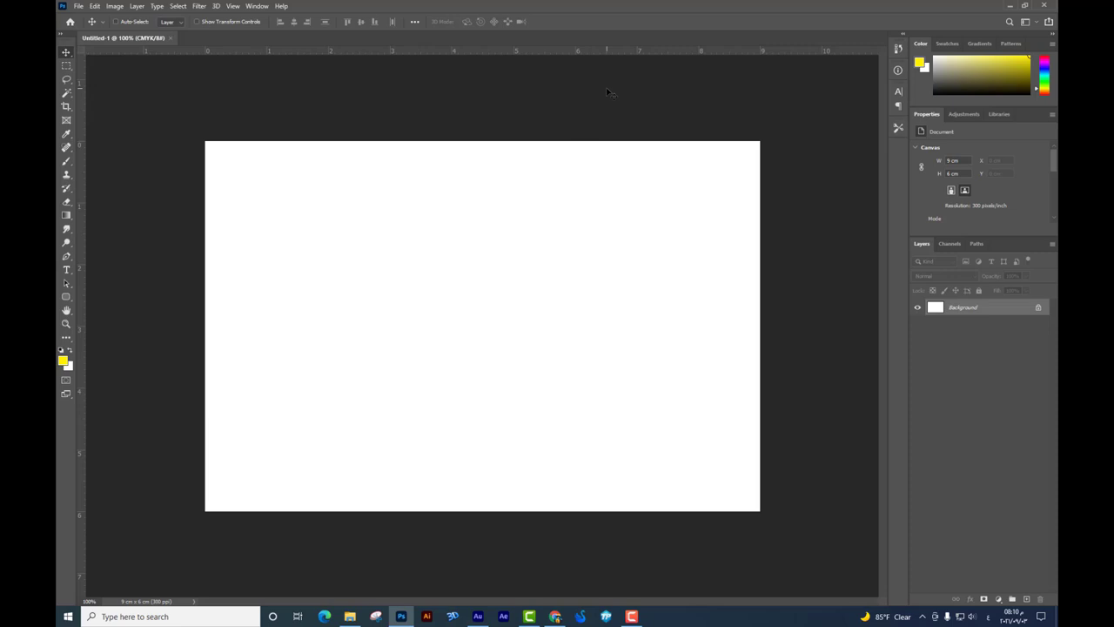
Add a vertical guide at 0.5 cm through View > New Guide.
left_click(233, 6)
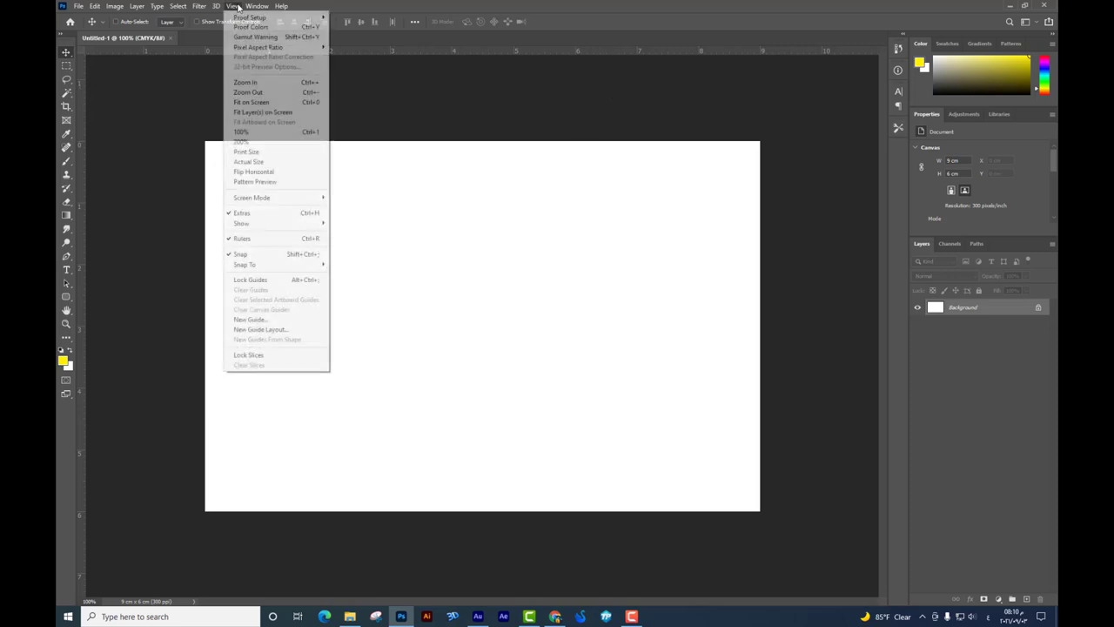
left_click(258, 319)
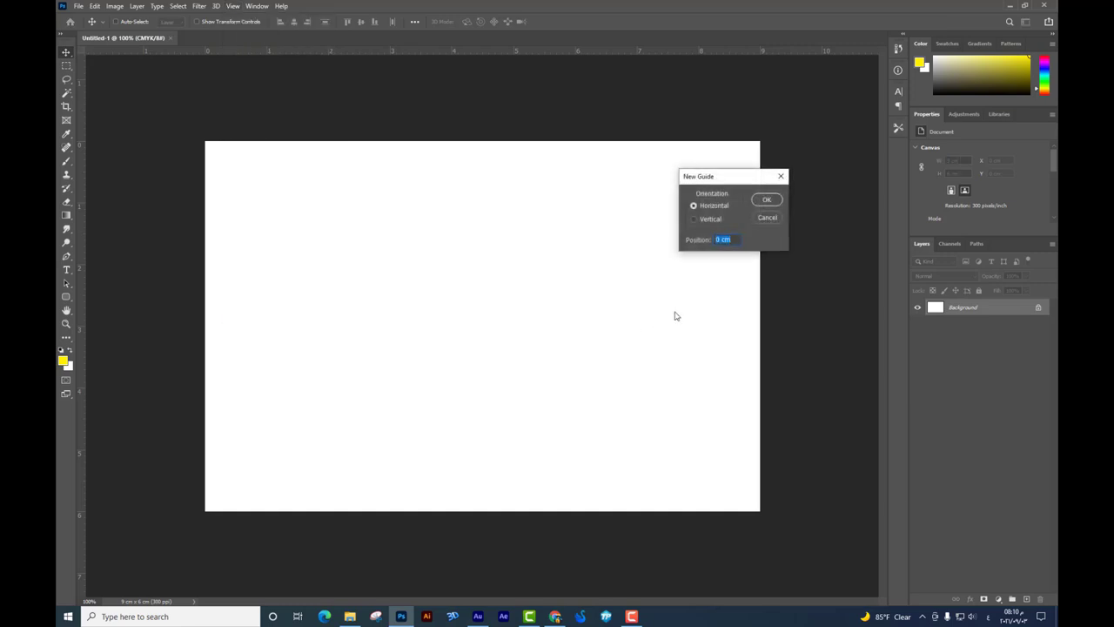
left_click(706, 222)
left_click(720, 239)
key("Return")
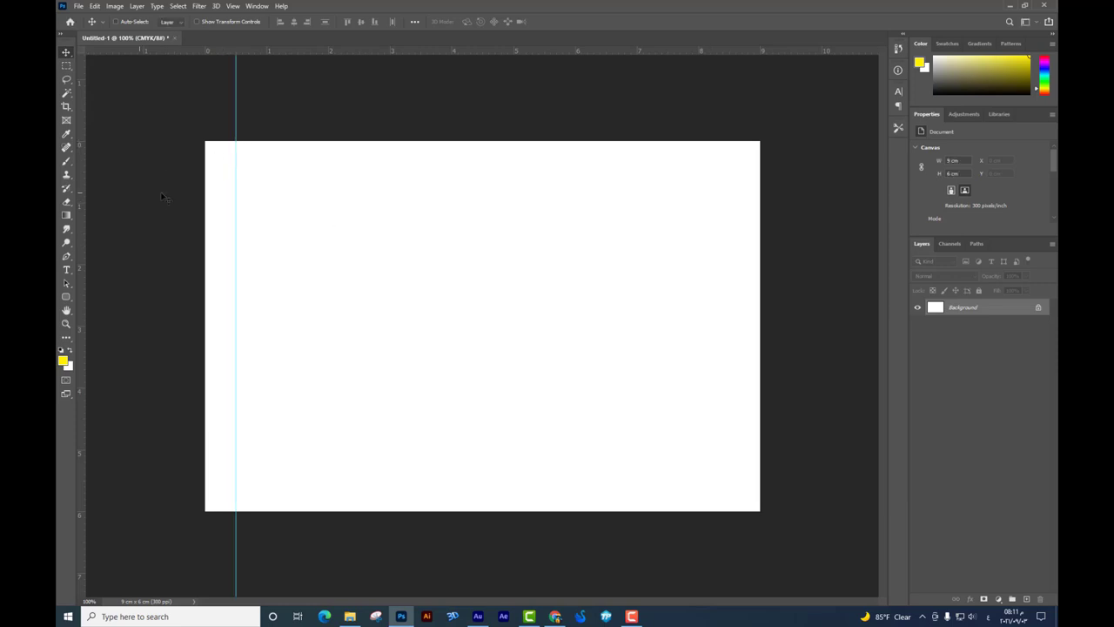
Draw a small rectangular selection and drag a second vertical guide near the right edge.
left_click(66, 68)
mouse_move(174, 129)
left_mouse_down()
mouse_move(230, 222)
mouse_move(751, 281)
left_mouse_up()
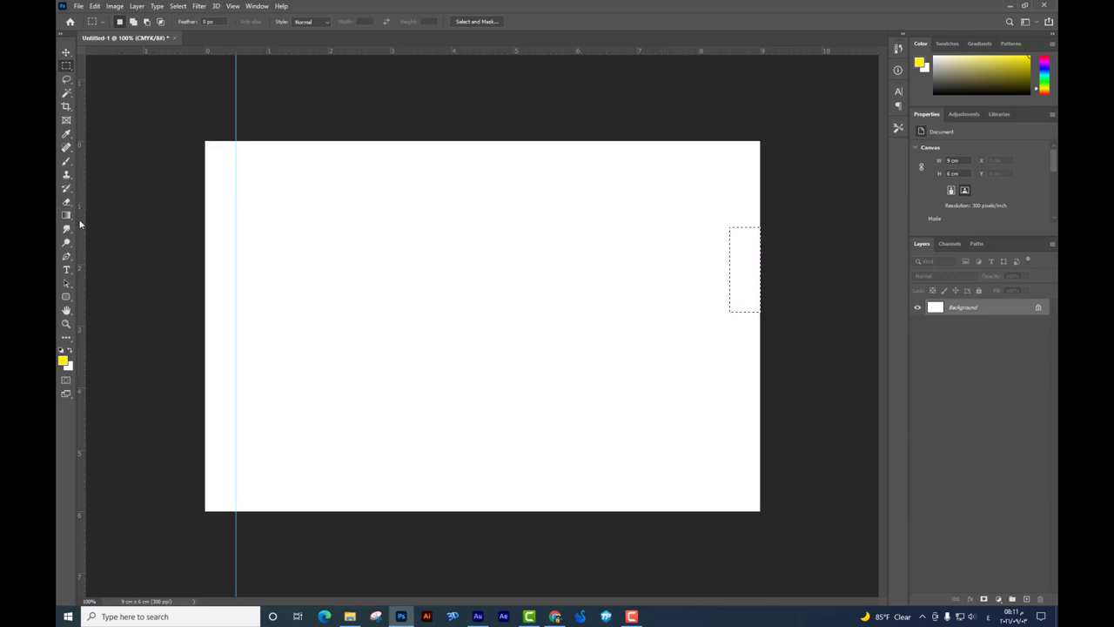
key("ctrl+r")
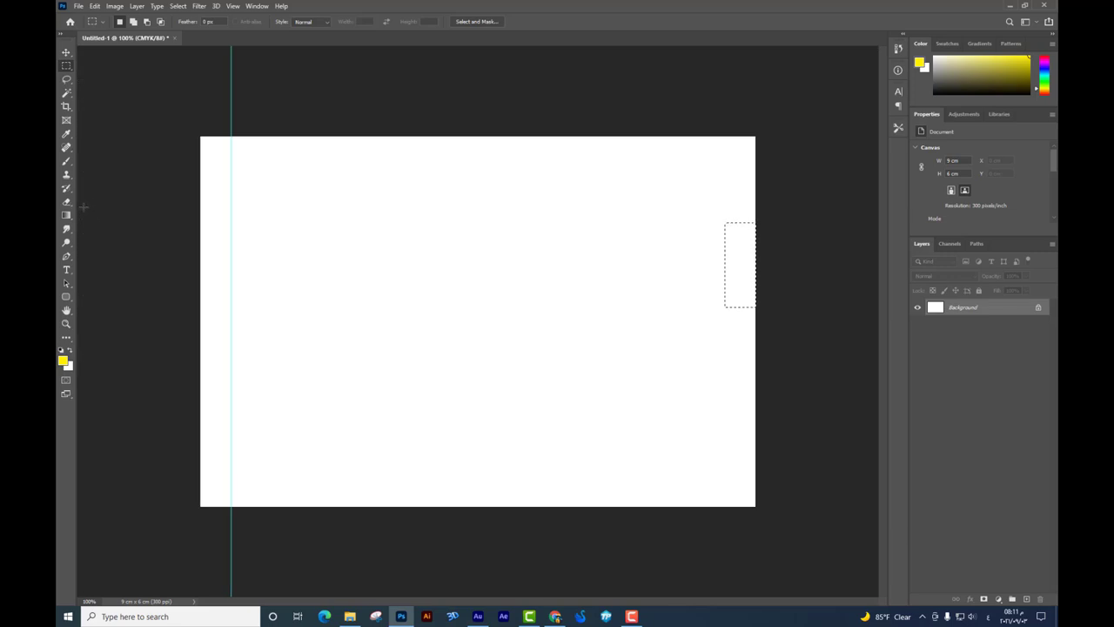
key("ctrl+r")
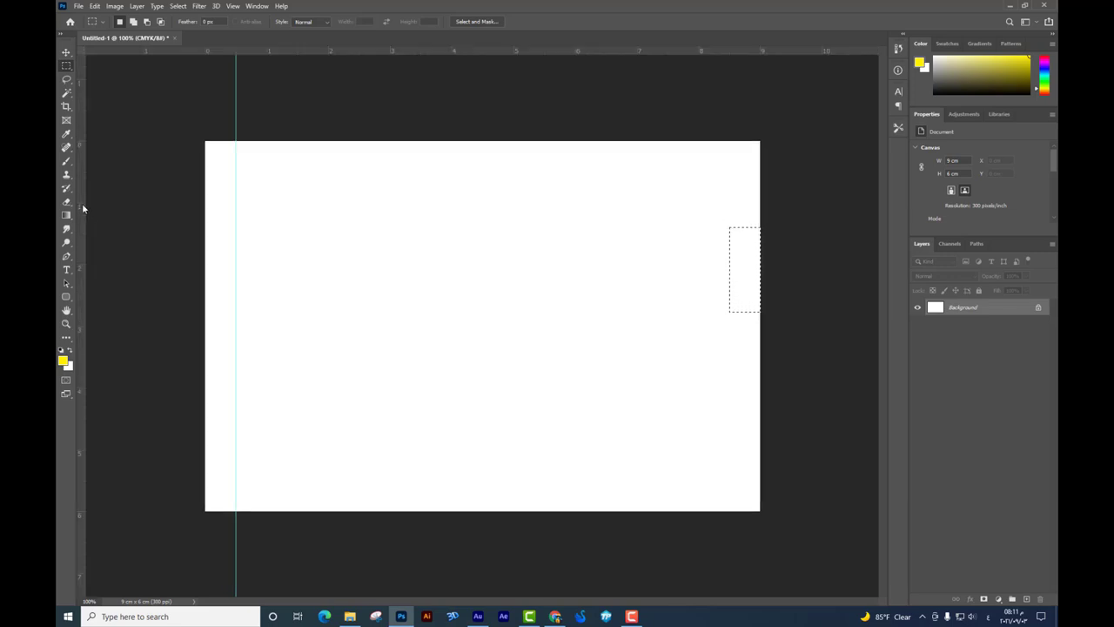
left_click_drag(84, 207, 728, 218)
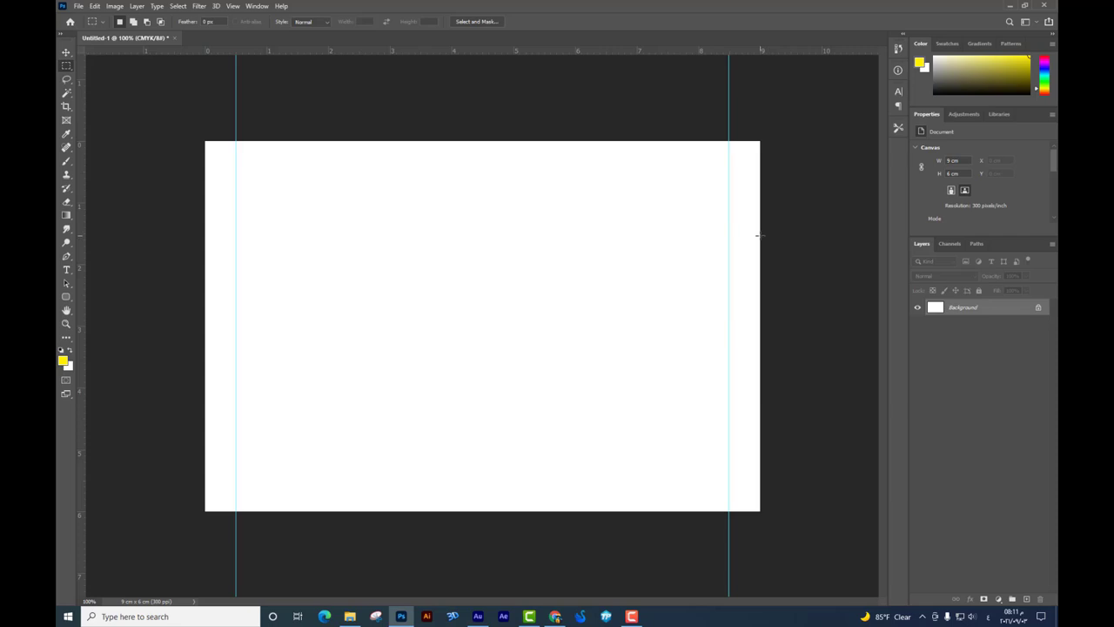
left_click(233, 6)
Add a horizontal guide near the top, drag another near the bottom edge, then deselect.
left_click(251, 319)
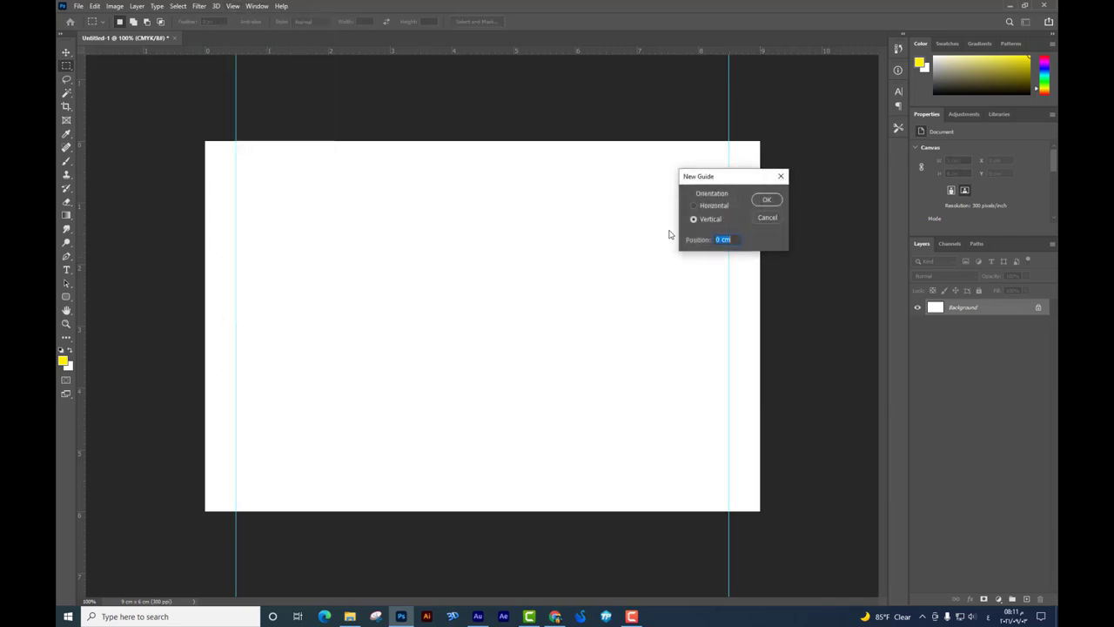
left_click(705, 222)
left_click(710, 212)
left_click(766, 200)
mouse_move(393, 141)
left_mouse_down()
mouse_move(444, 169)
mouse_move(496, 444)
mouse_move(490, 532)
left_mouse_up()
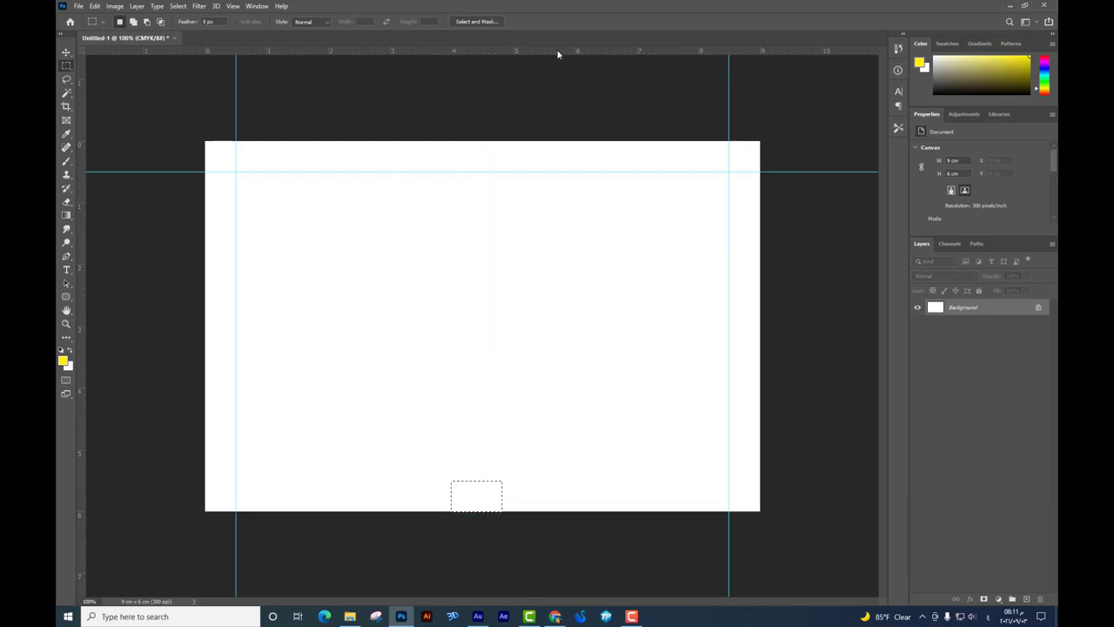
left_click_drag(558, 52, 529, 477)
key("ctrl+d")
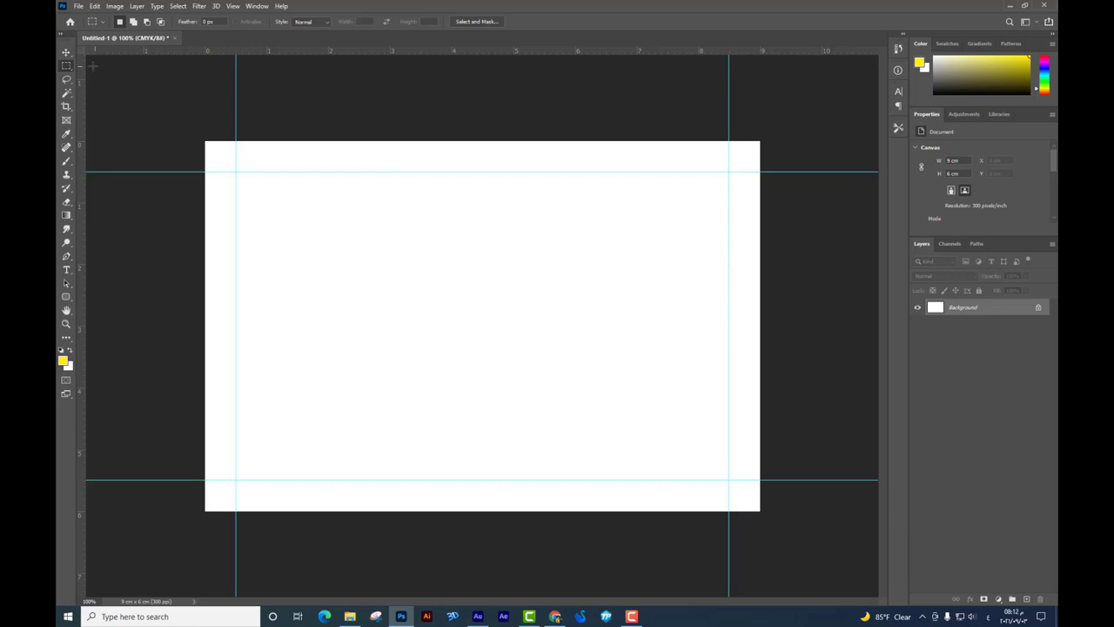
mouse_move(236, 172)
left_mouse_down()
mouse_move(728, 446)
mouse_move(728, 478)
left_mouse_up()
key("F8")
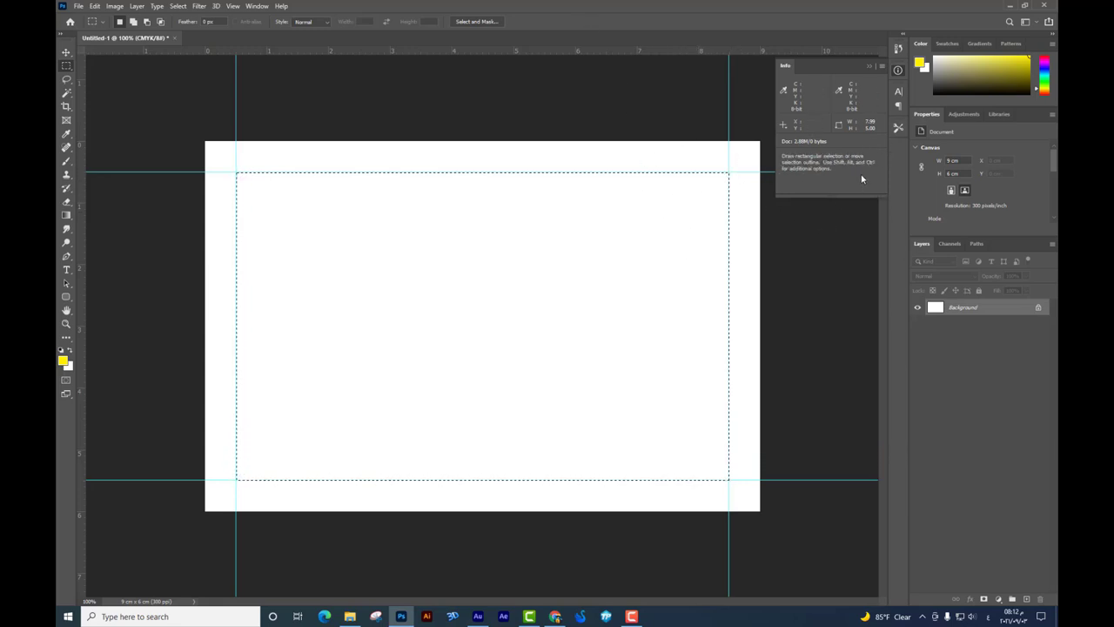
left_click(569, 213)
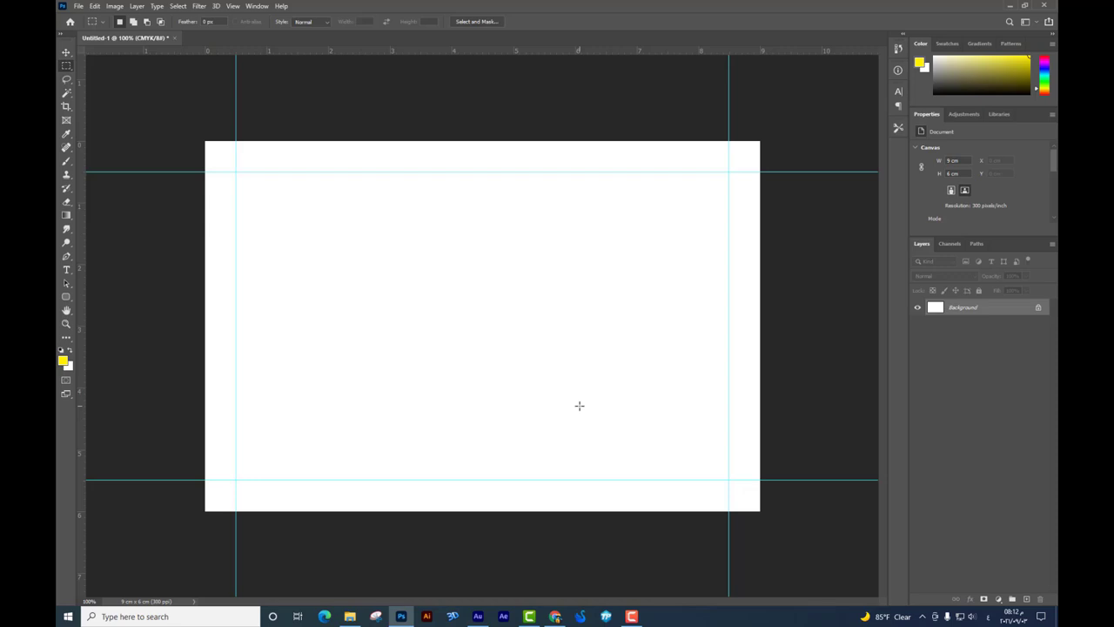
left_click(554, 616)
Open freepik.com in a new Chrome tab.
left_click(919, 10)
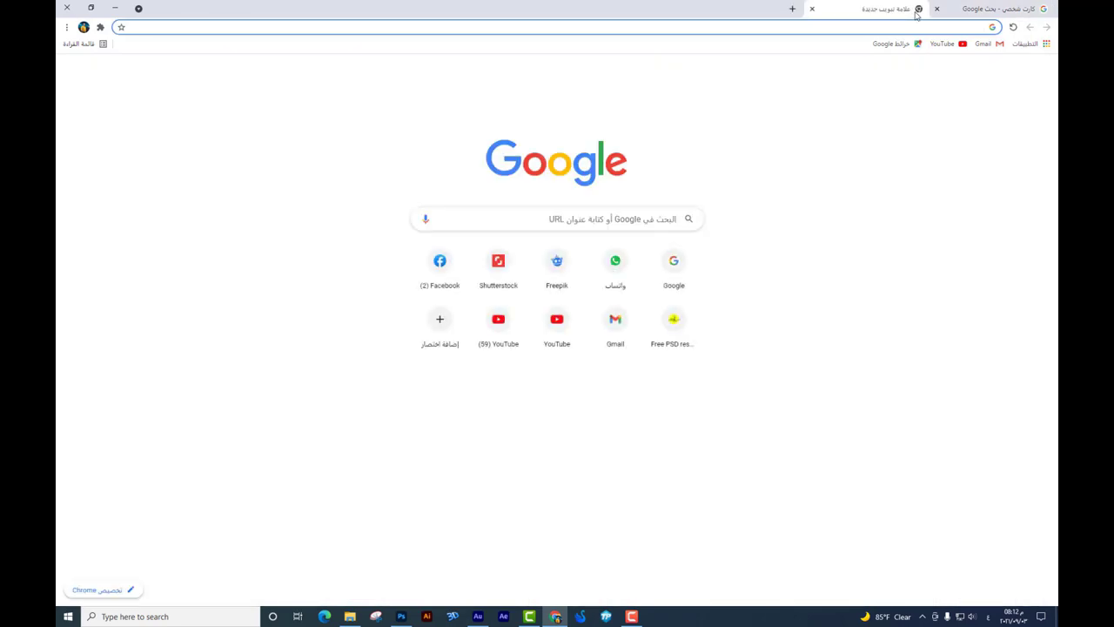
type("ب")
key("BackSpace")
key("alt+shift")
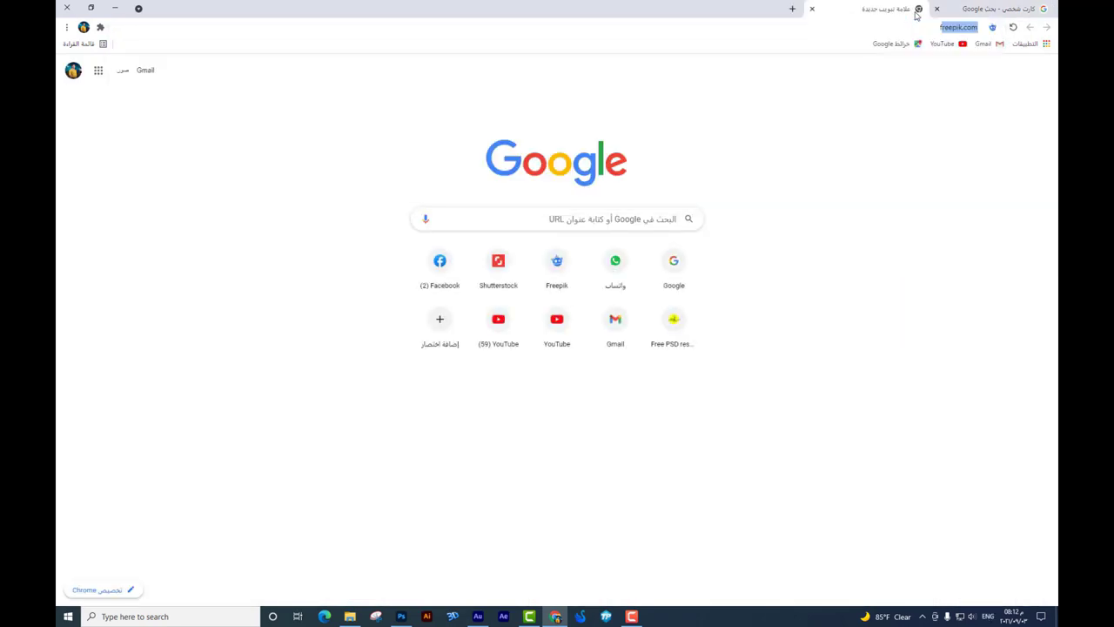
type("freepik")
key("Return")
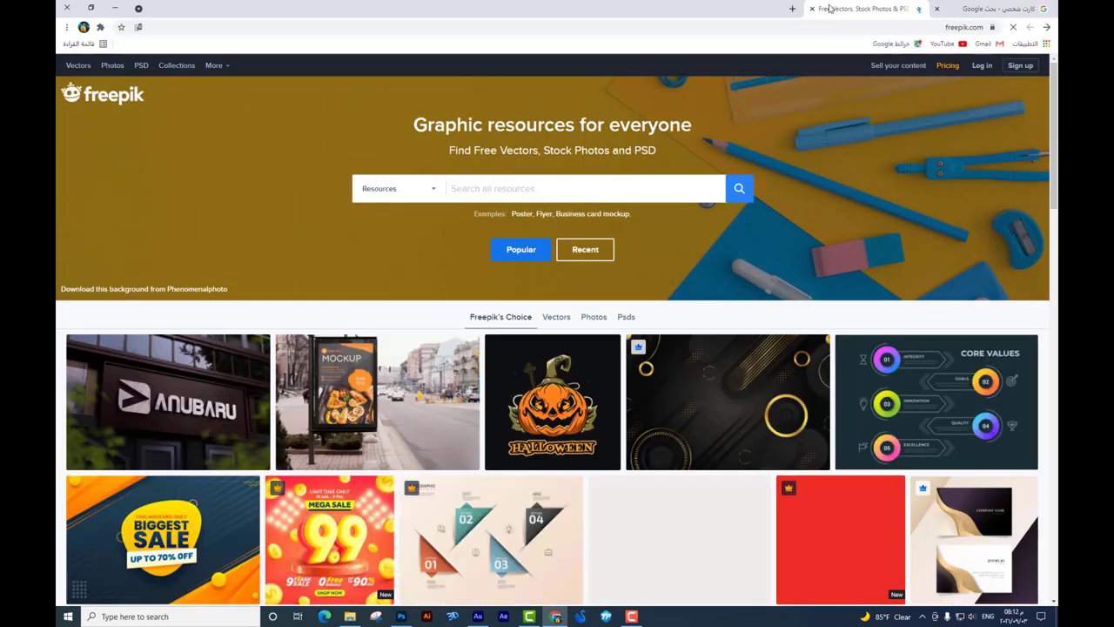
Load Shutterstock in another tab, then sign in to Freepik with Google.
left_click(793, 11)
type("shutterstock.com")
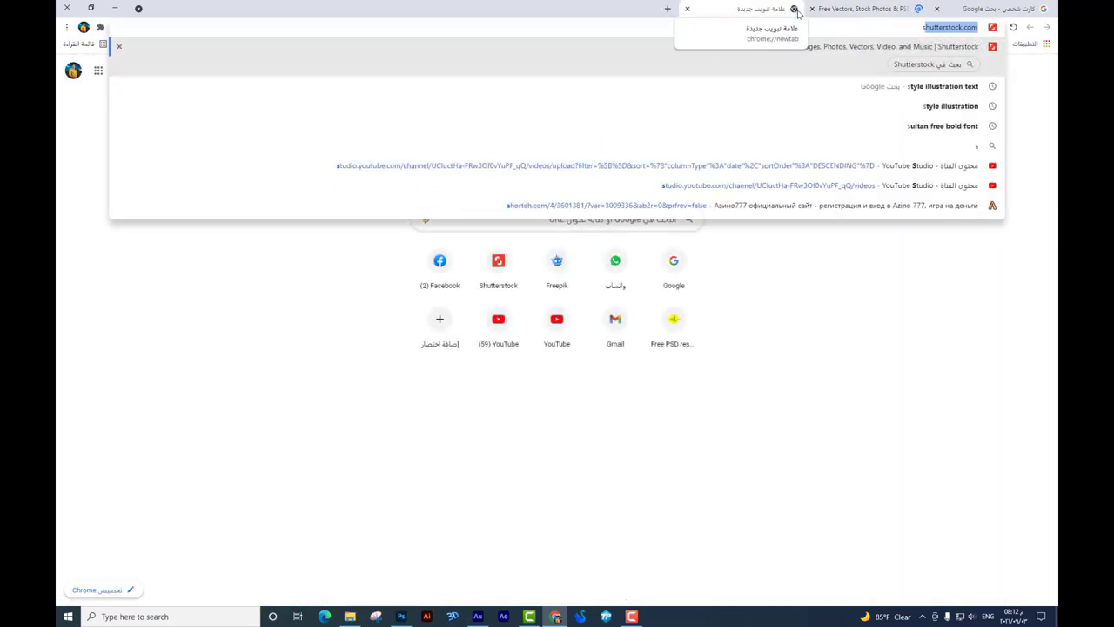
key("Return")
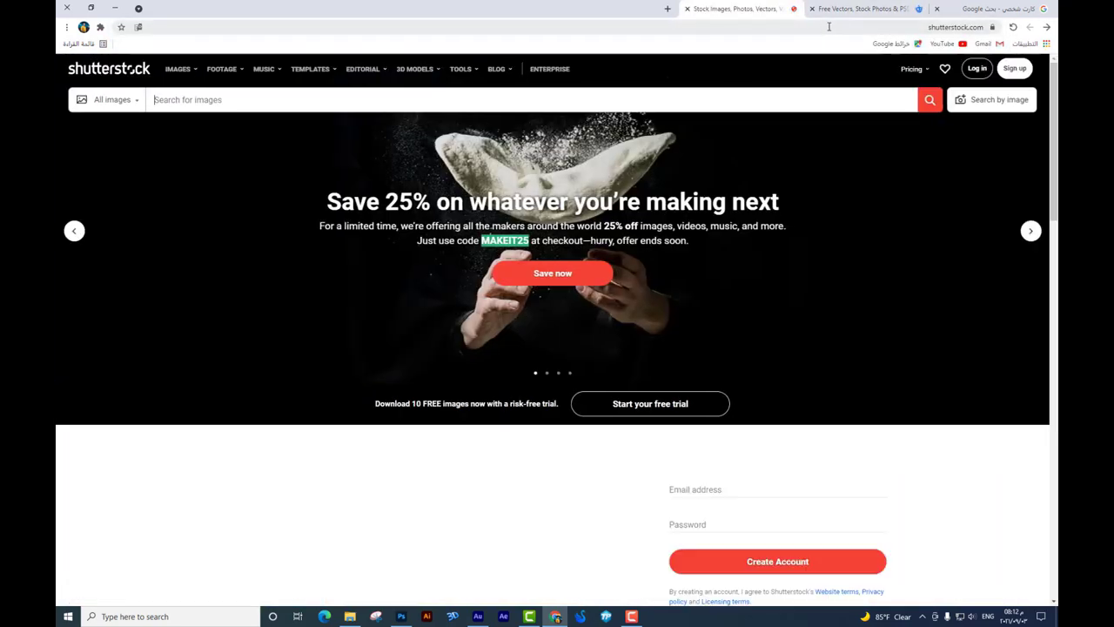
left_click(810, 8)
key("ctrl+Tab")
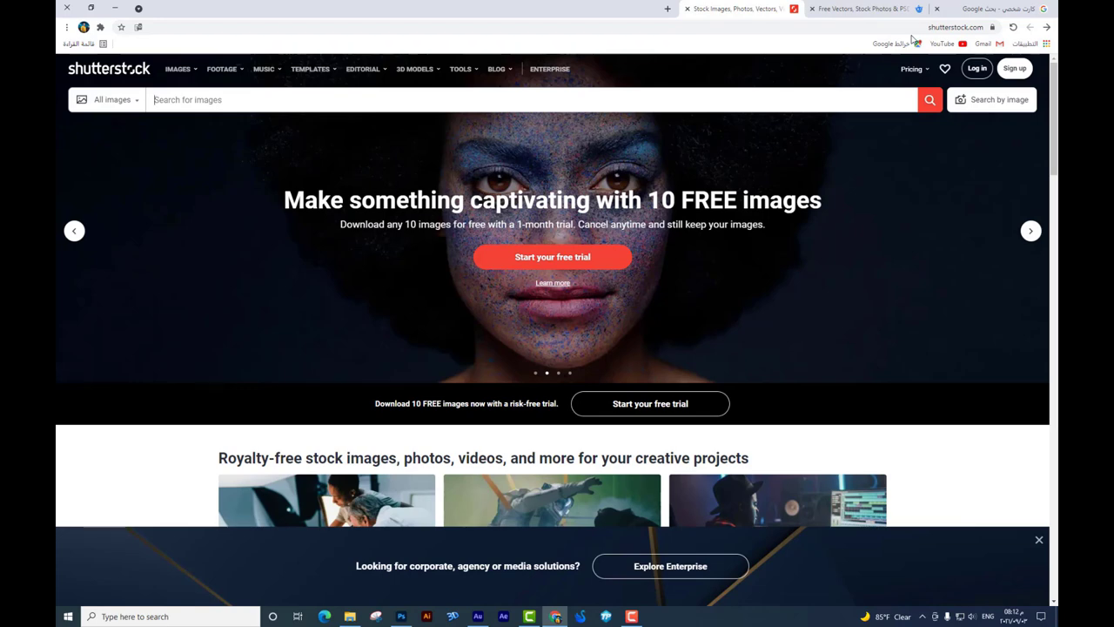
left_click(880, 10)
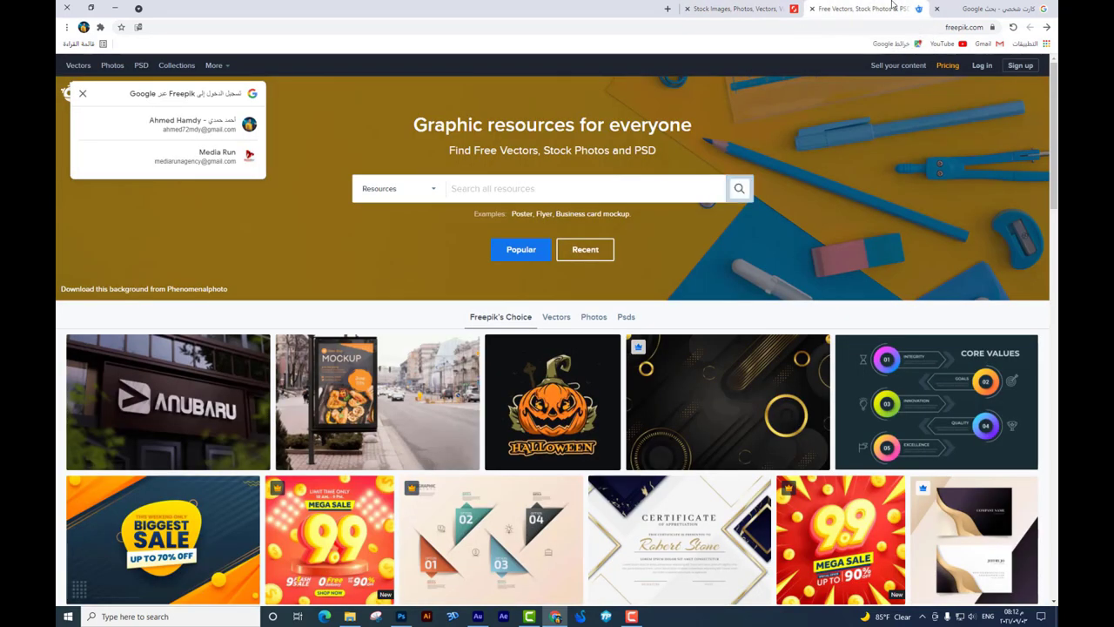
left_click(218, 155)
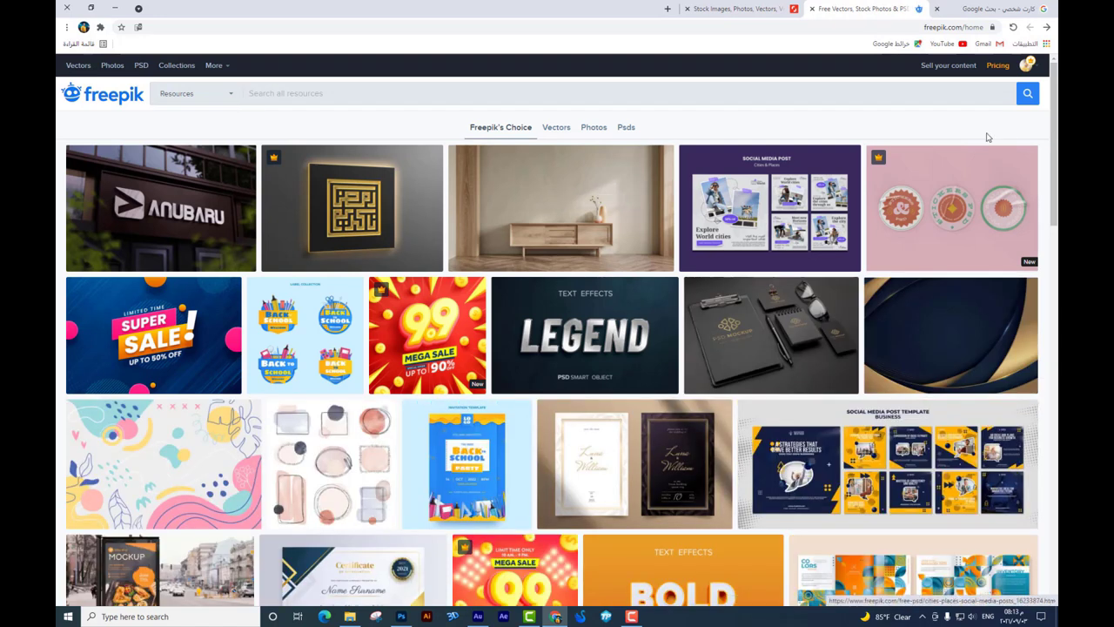
mouse_move(951, 208)
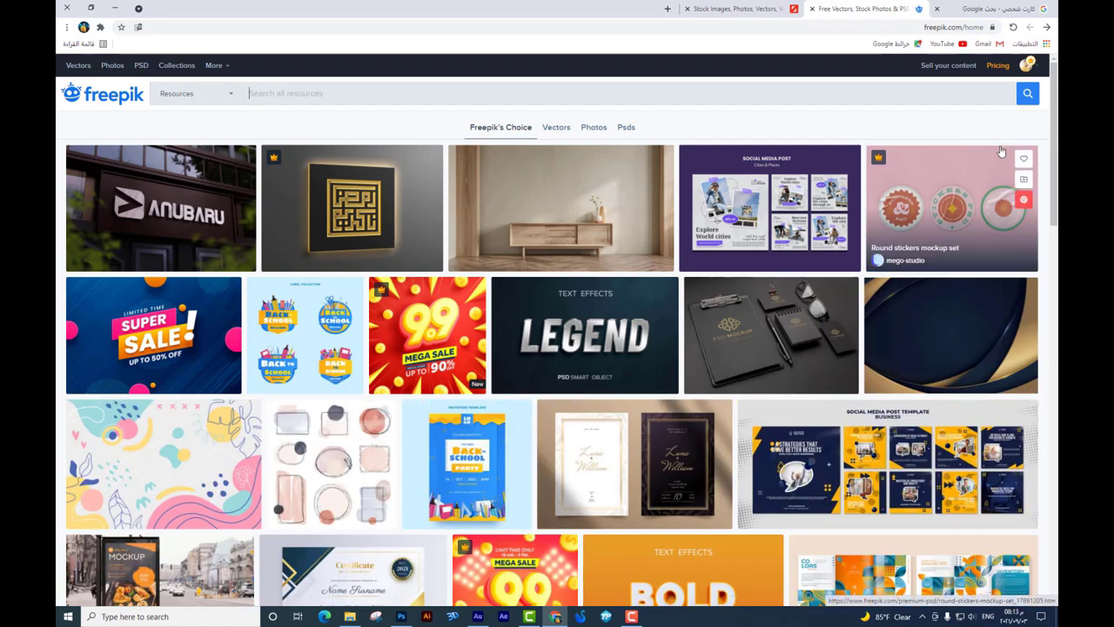
Search Freepik for 'business card' and scroll through the results.
left_click(316, 90)
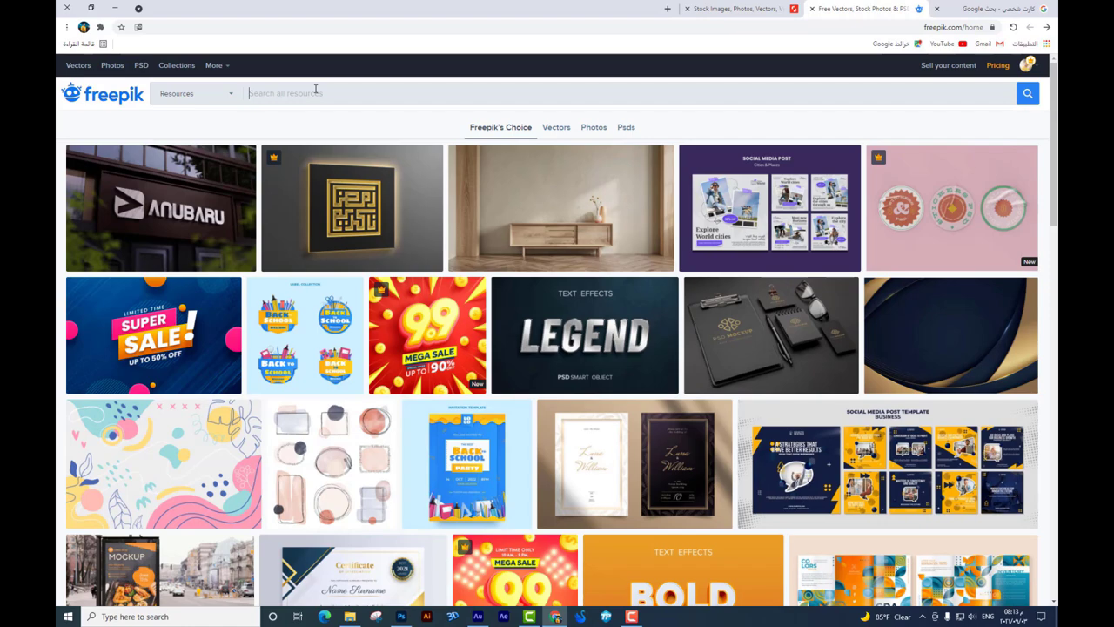
type("car")
key("ctrl+a")
type("bu")
type("s")
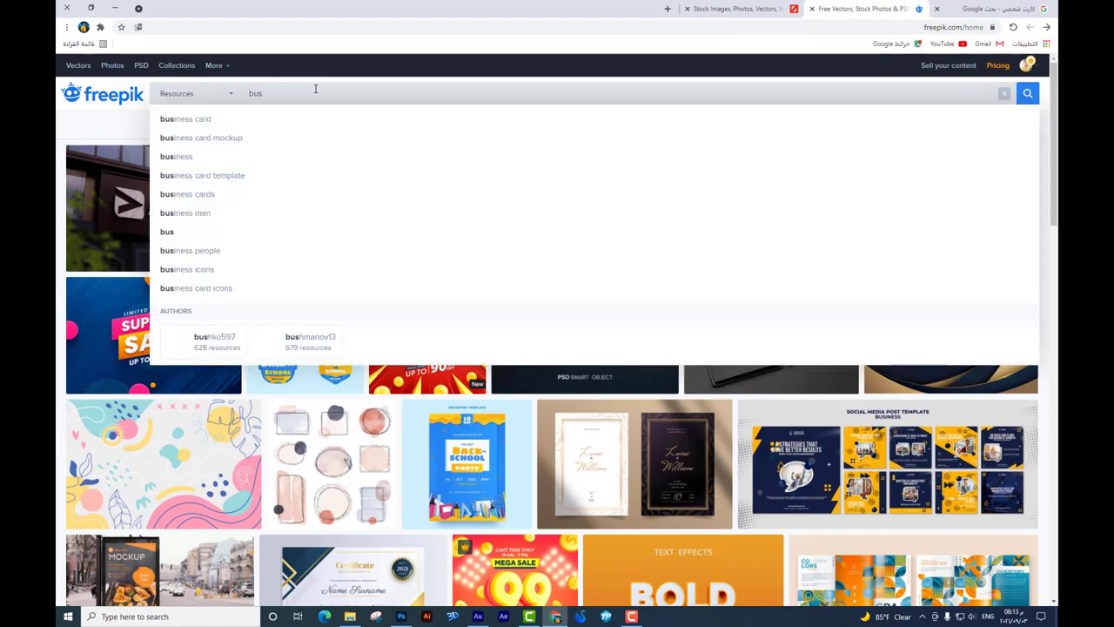
key("Down")
key("Return")
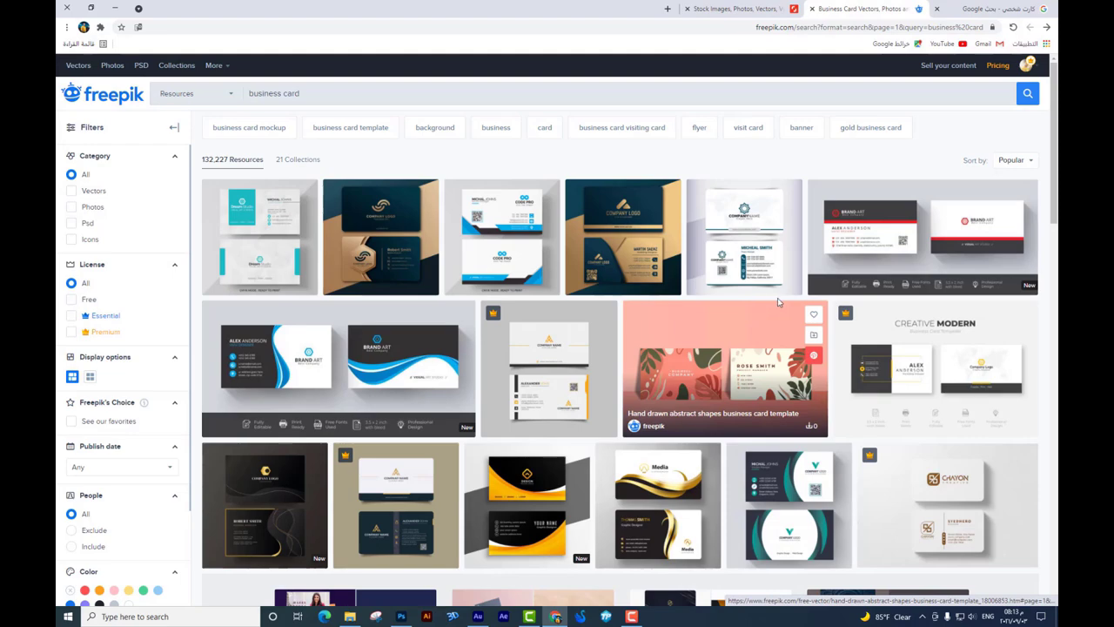
scroll(784, 261, "down", 1)
scroll(809, 288, "down", 2)
scroll(814, 293, "down", 1)
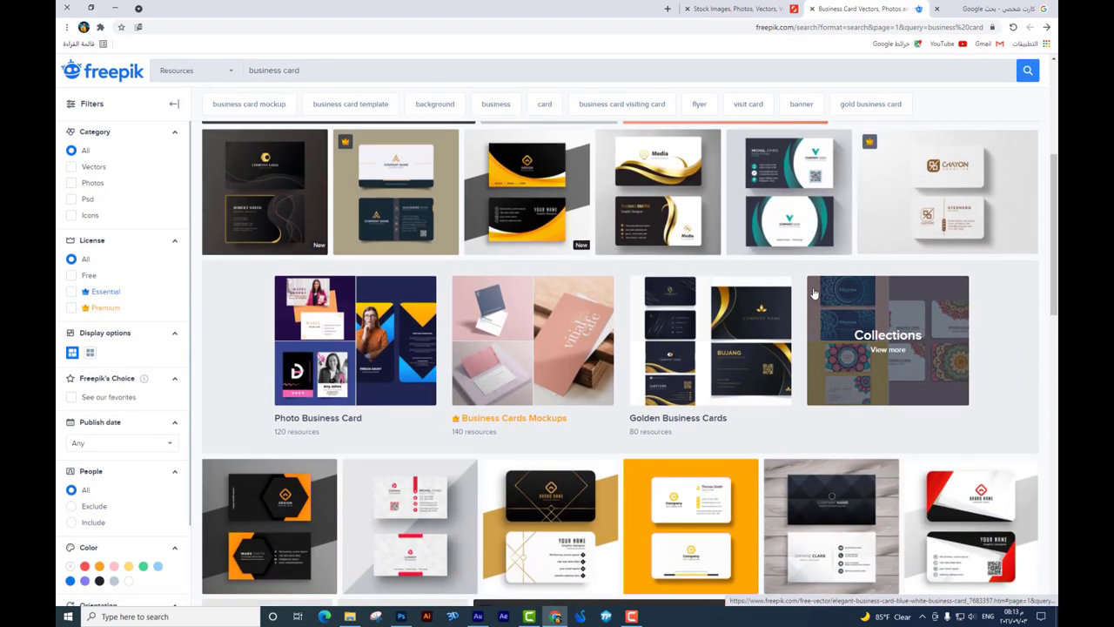
scroll(813, 293, "down", 2)
scroll(813, 293, "down", 1)
scroll(814, 293, "down", 1)
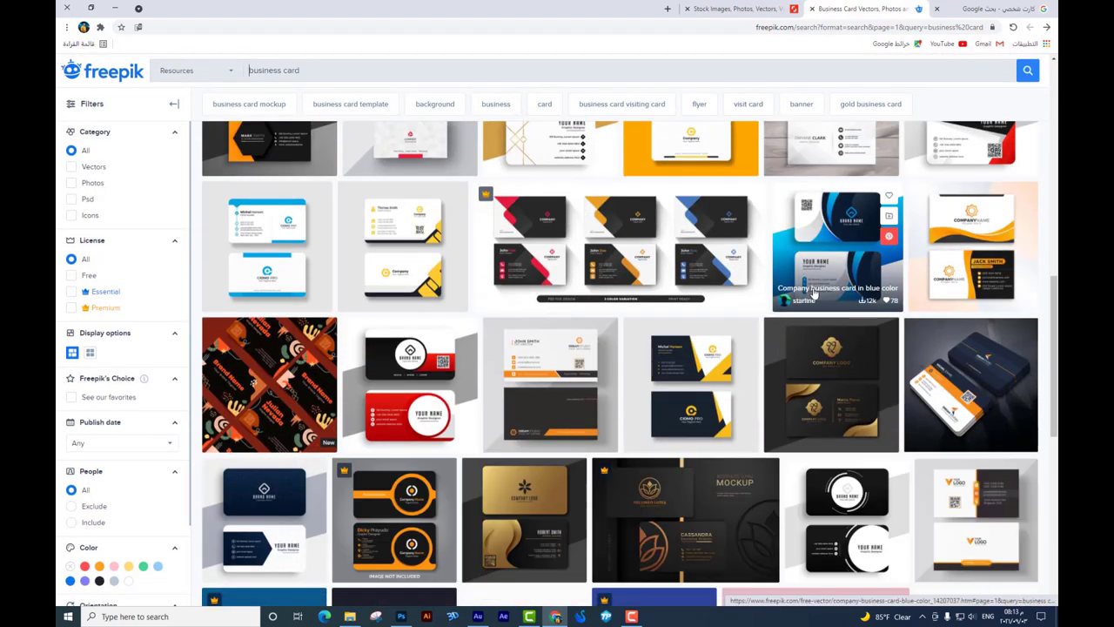
scroll(814, 293, "down", 2)
scroll(812, 290, "down", 2)
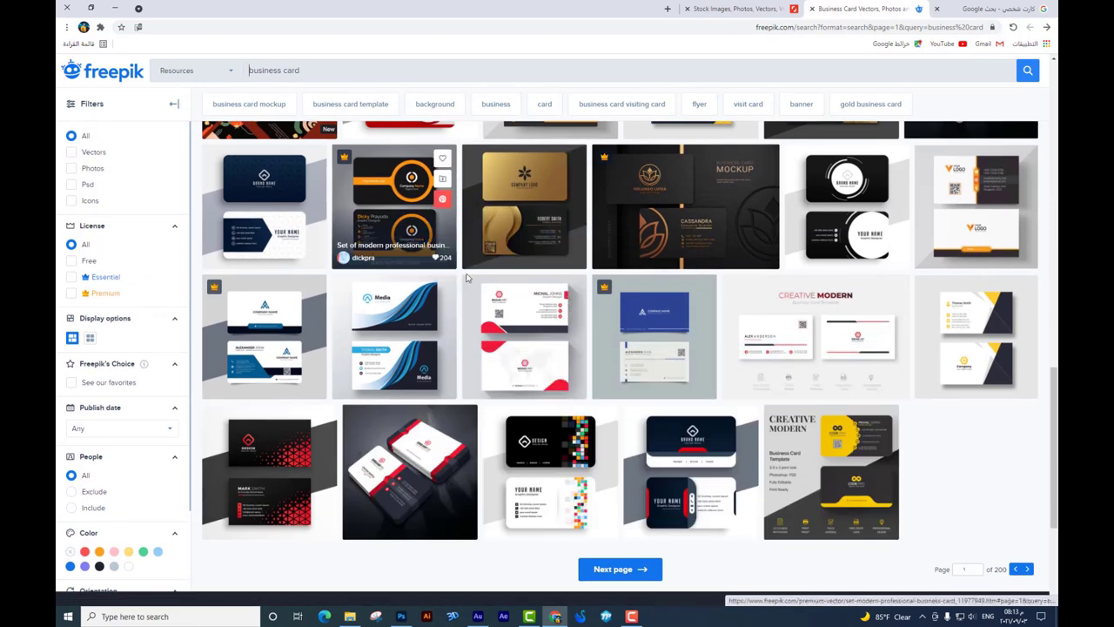
scroll(738, 245, "up", 2)
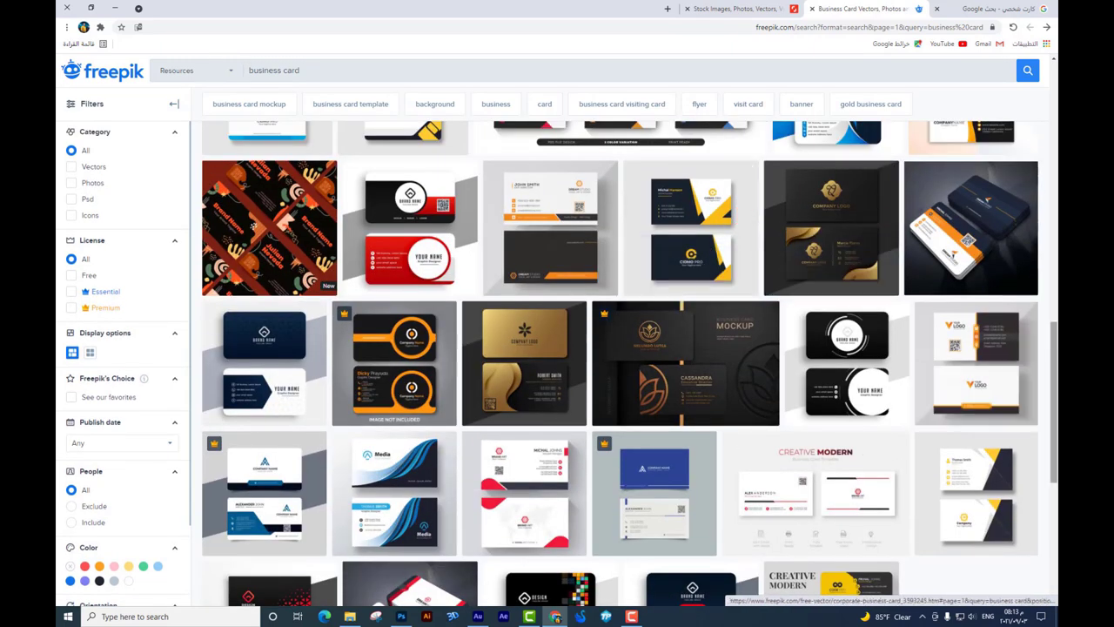
left_click_drag(1055, 365, 1055, 148)
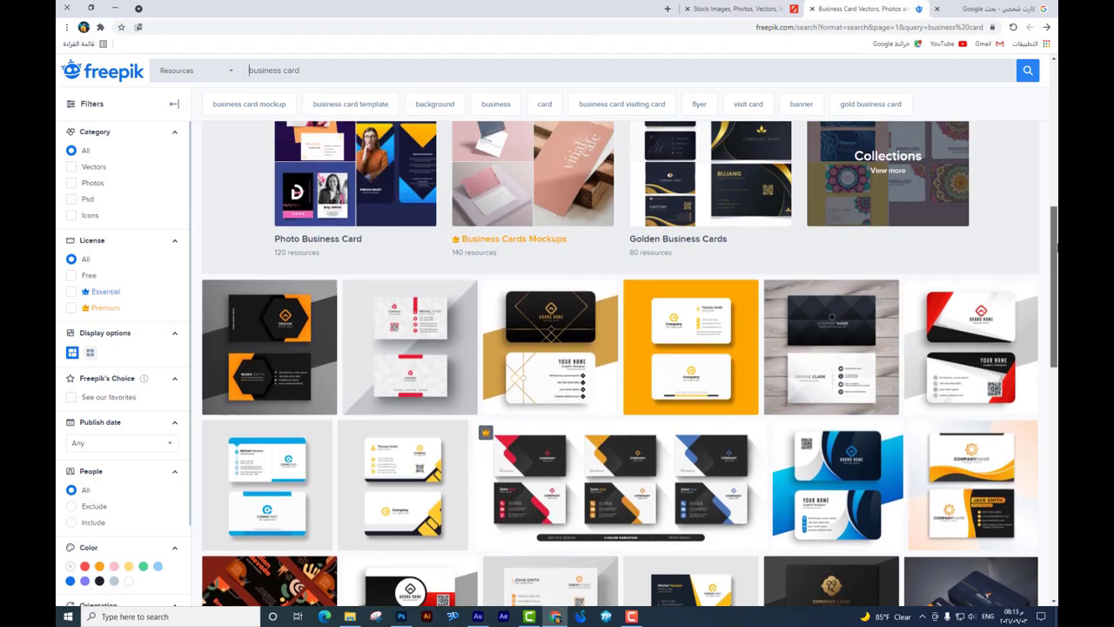
scroll(614, 239, "up", 1)
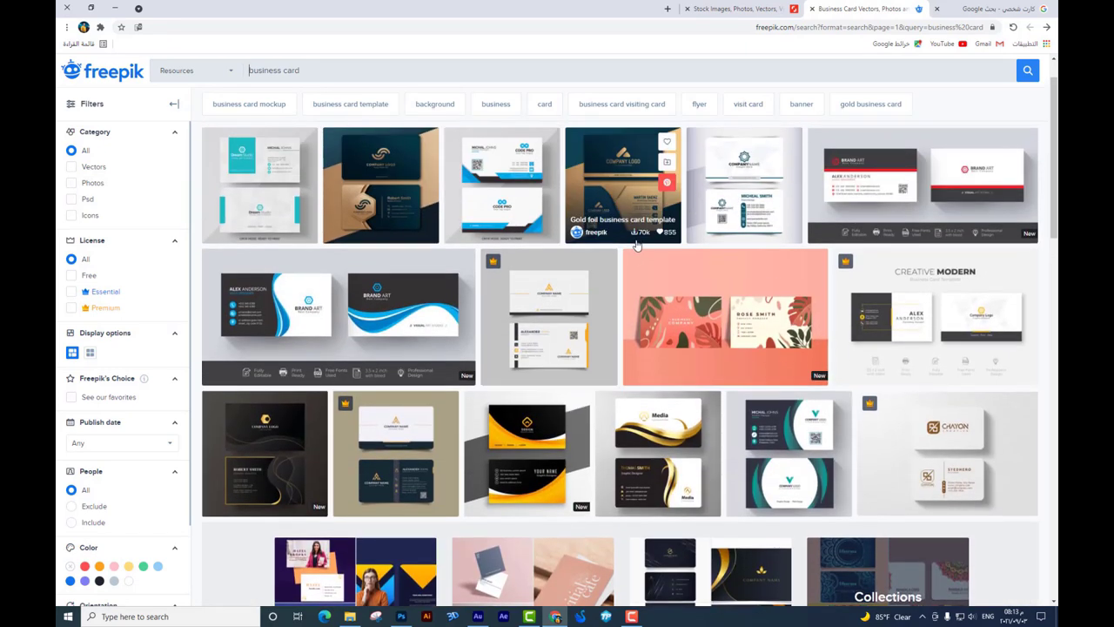
mouse_move(501, 184)
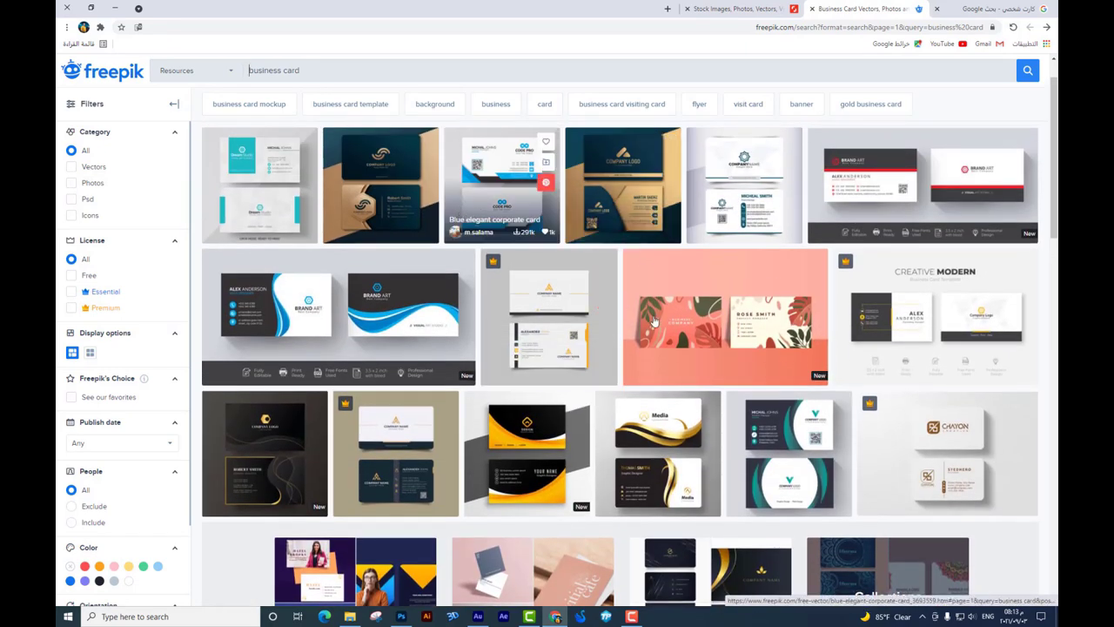
scroll(688, 348, "up", 1)
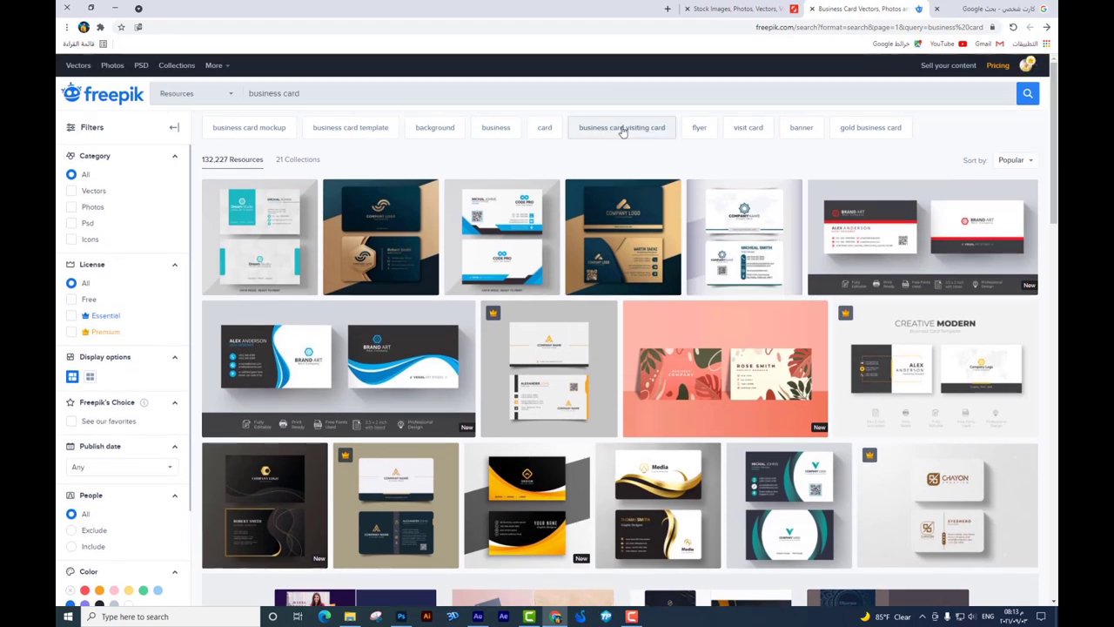
Filter results to free items and open the gold foil business card template.
left_click(642, 230)
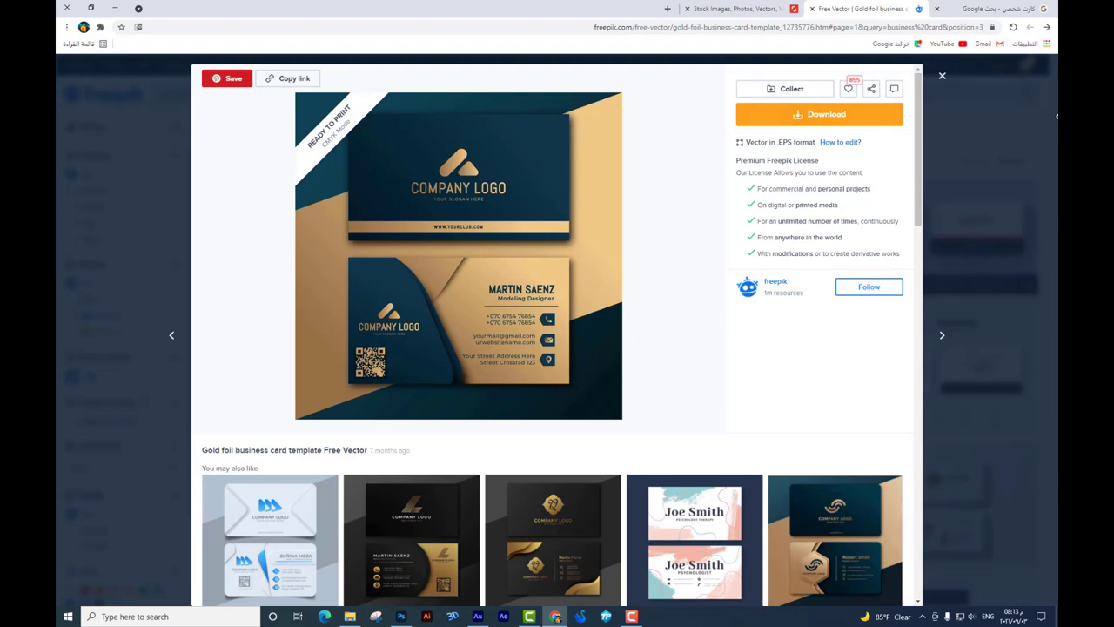
left_click(940, 77)
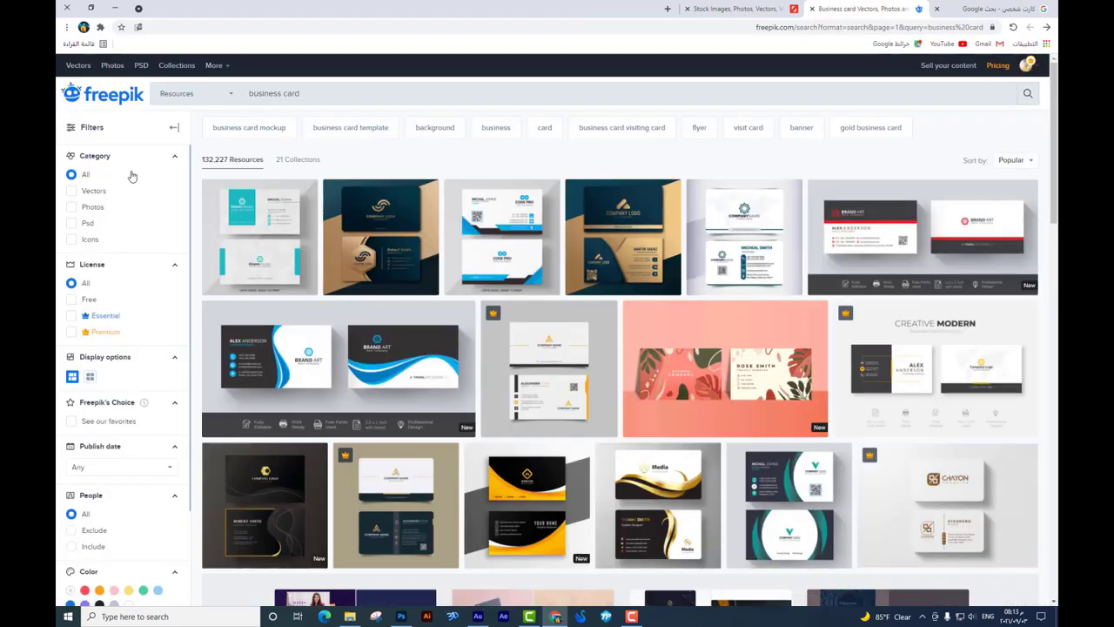
left_click(87, 299)
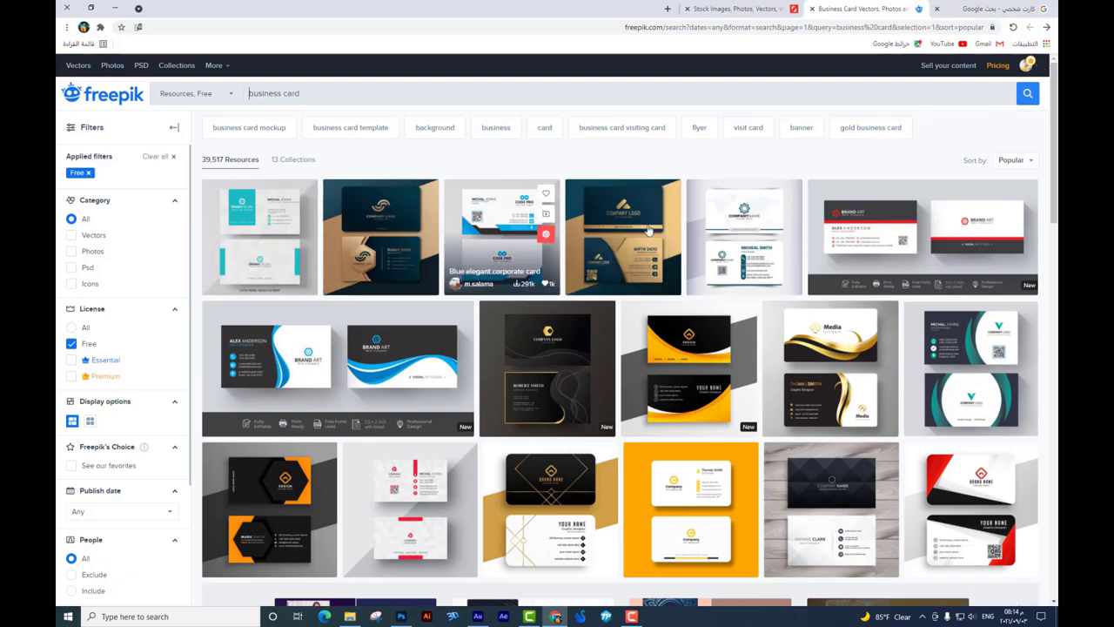
left_click(646, 228)
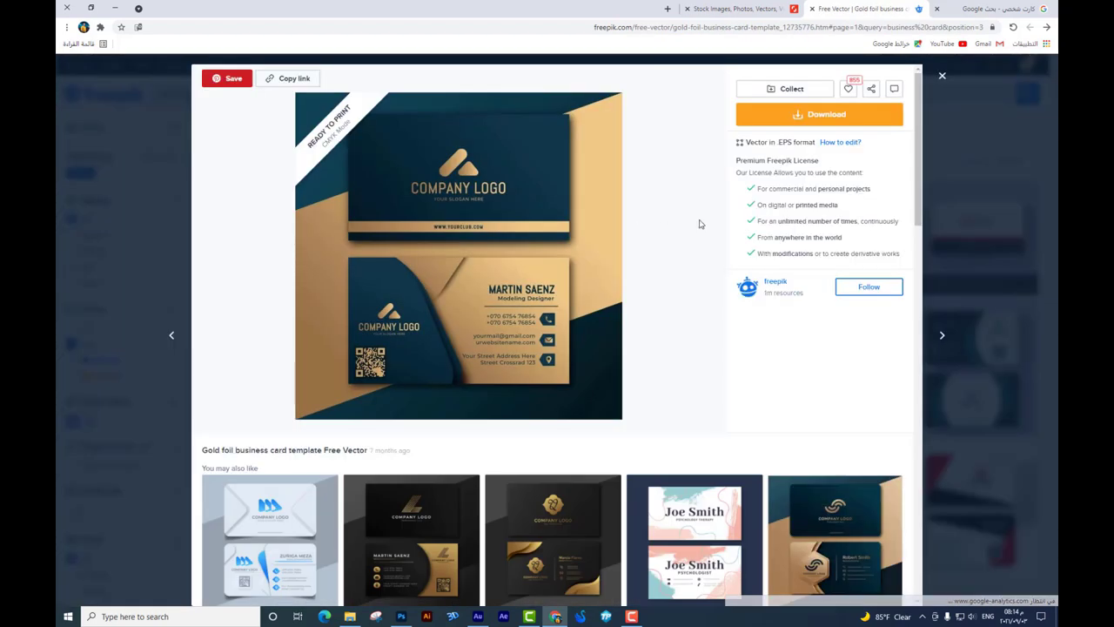
Download the gold foil template zip and open its 5073119.eps file from WinRAR.
left_click(831, 114)
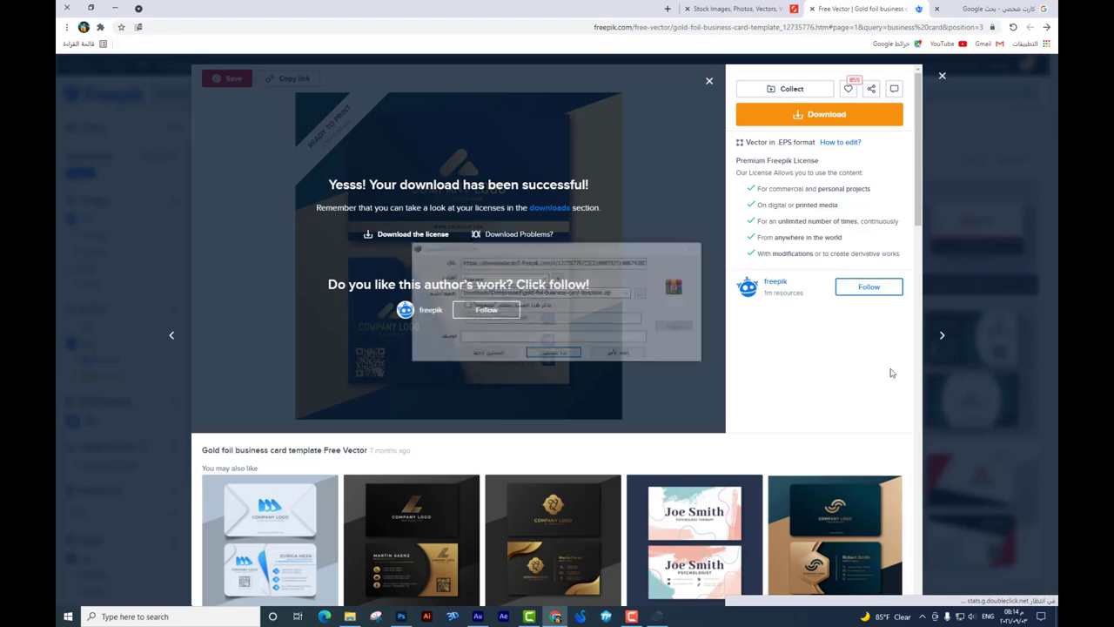
left_click(549, 352)
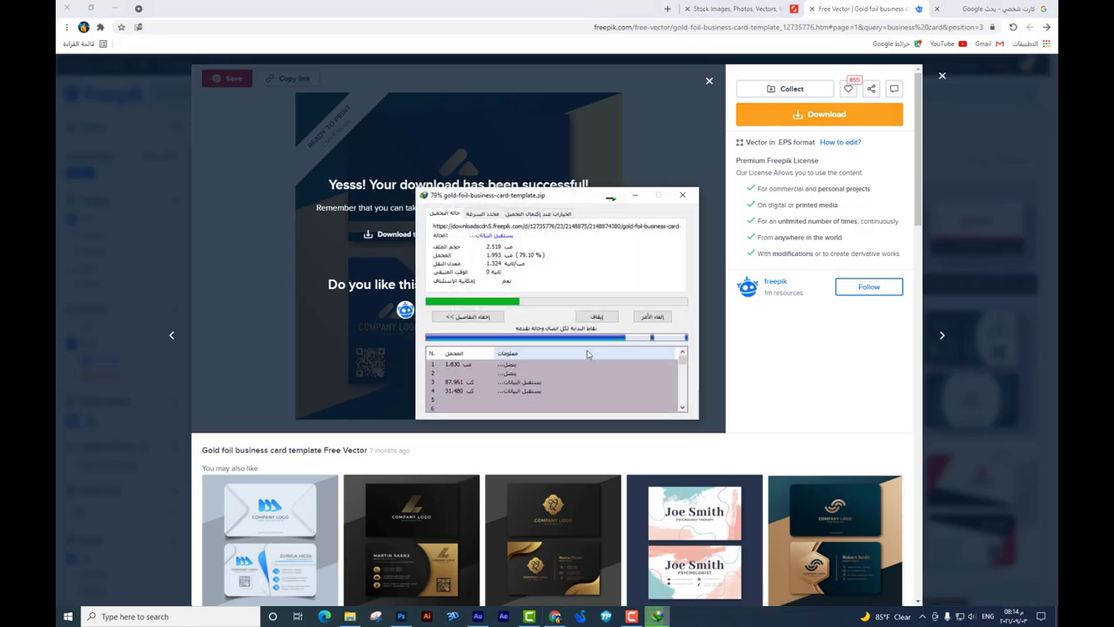
left_click(470, 341)
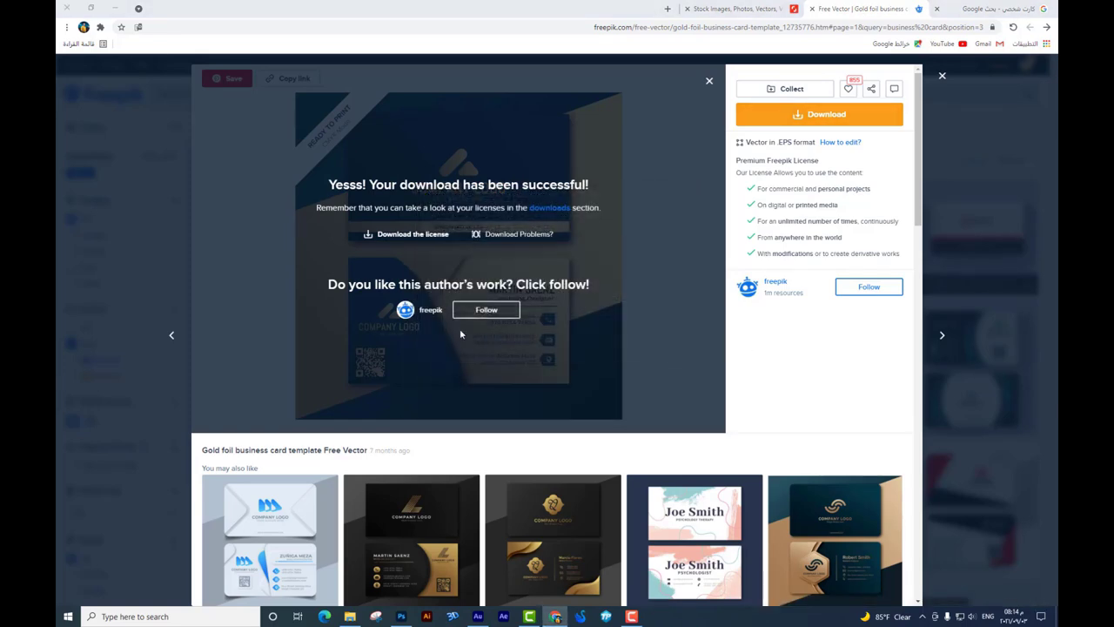
key("Down")
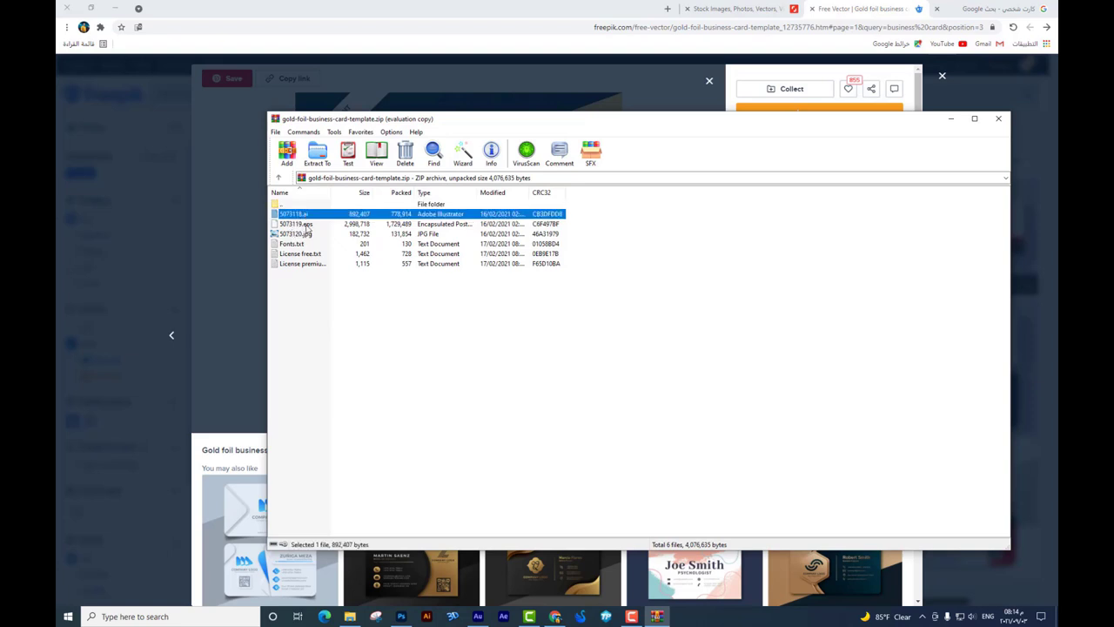
key("Down")
key("Up")
key("Down")
key("Up")
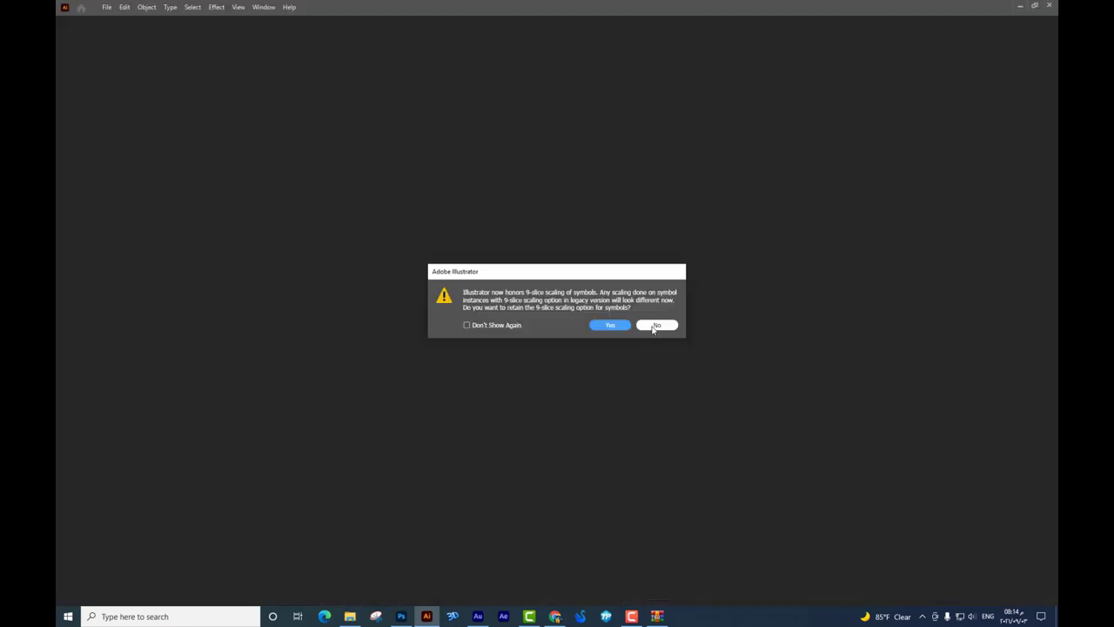
Dismiss Illustrator's opening warning, zoom into the card artboard, and return to Chrome.
left_click(652, 324)
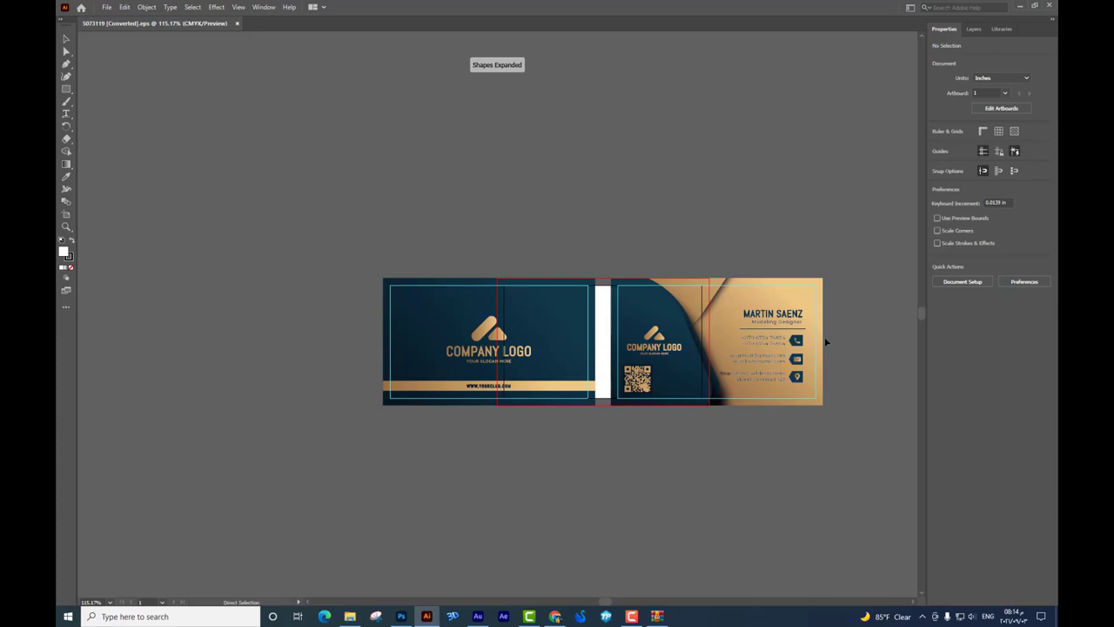
scroll(825, 336, "up", 3)
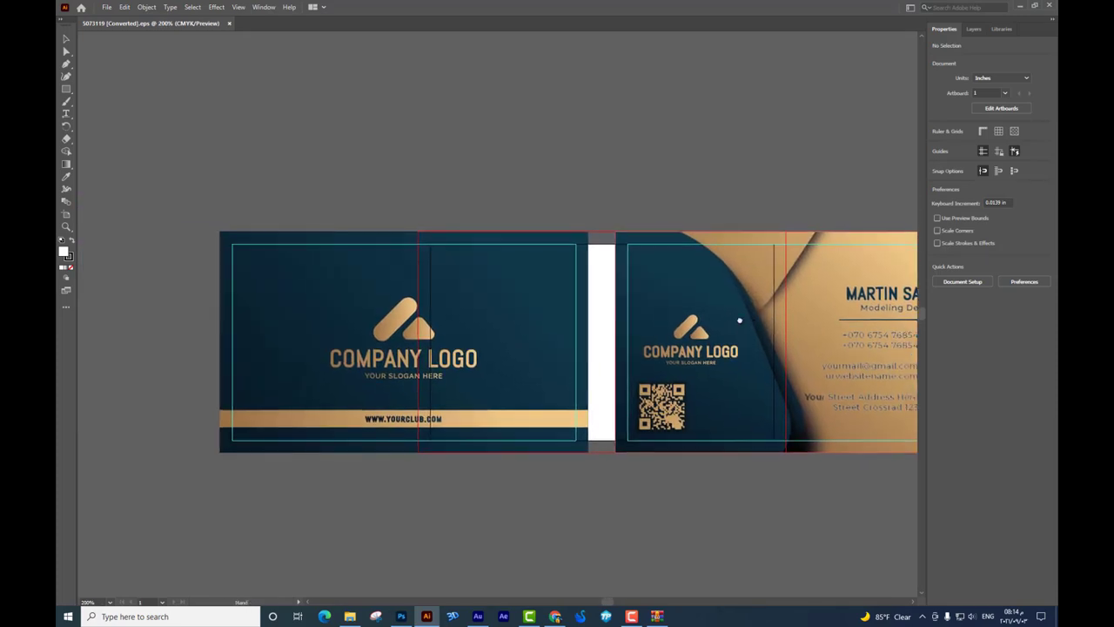
left_click(555, 616)
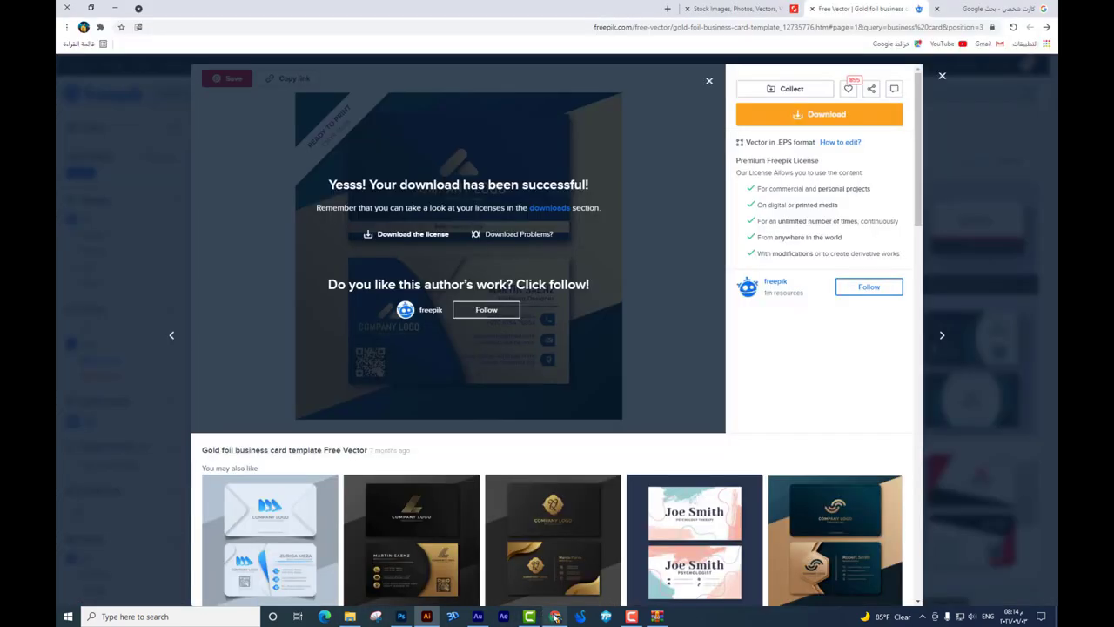
Set License to All, filter to PSD, and open the white card with red details.
left_click(941, 76)
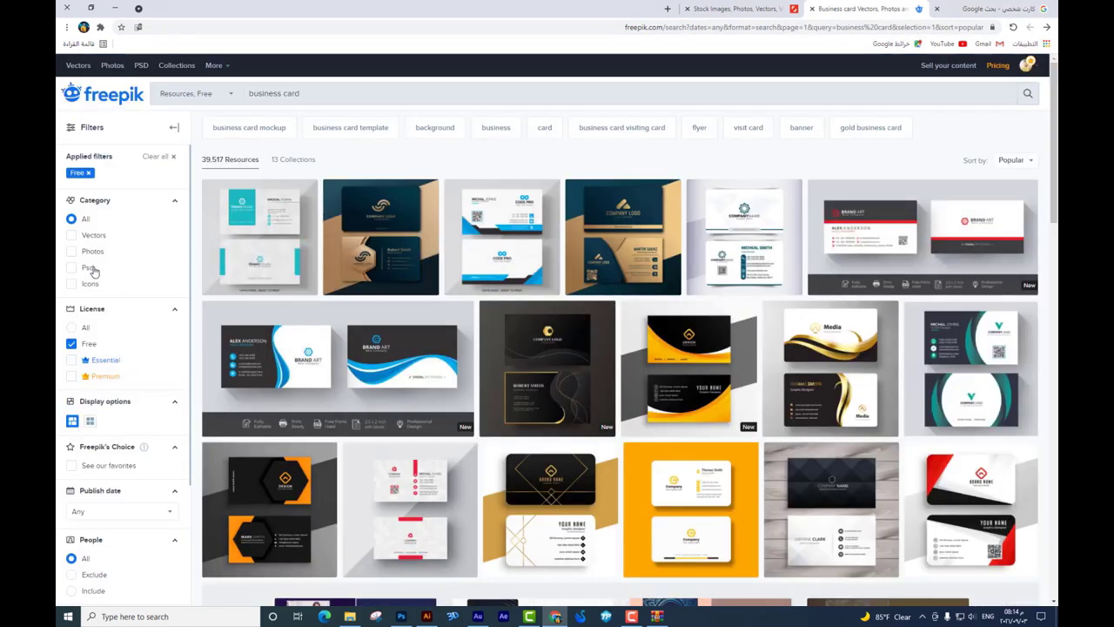
left_click(86, 326)
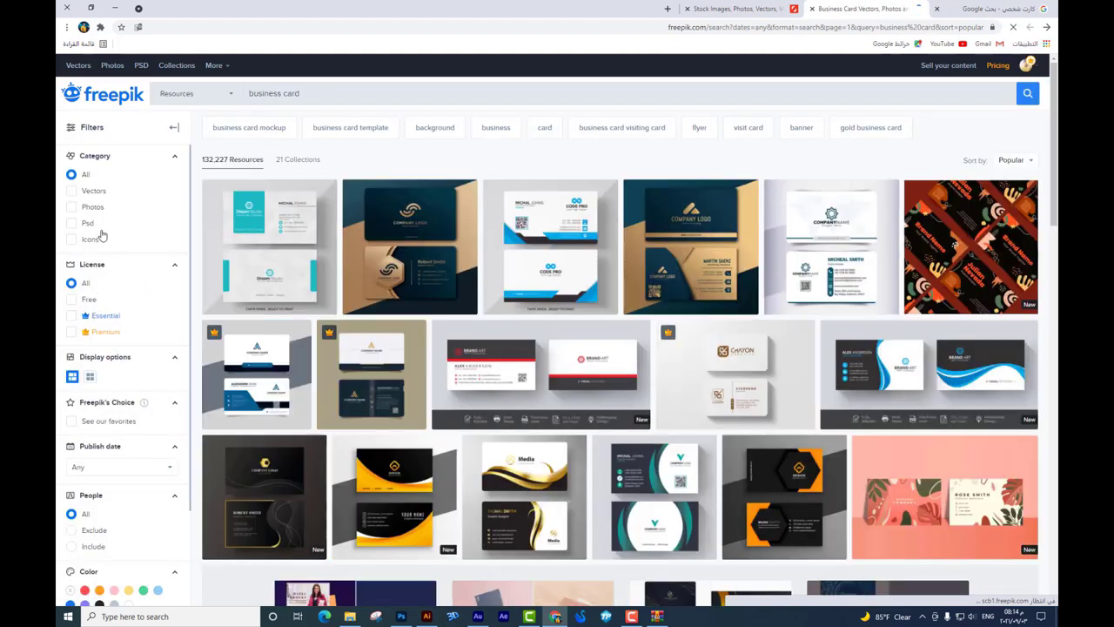
left_click(88, 223)
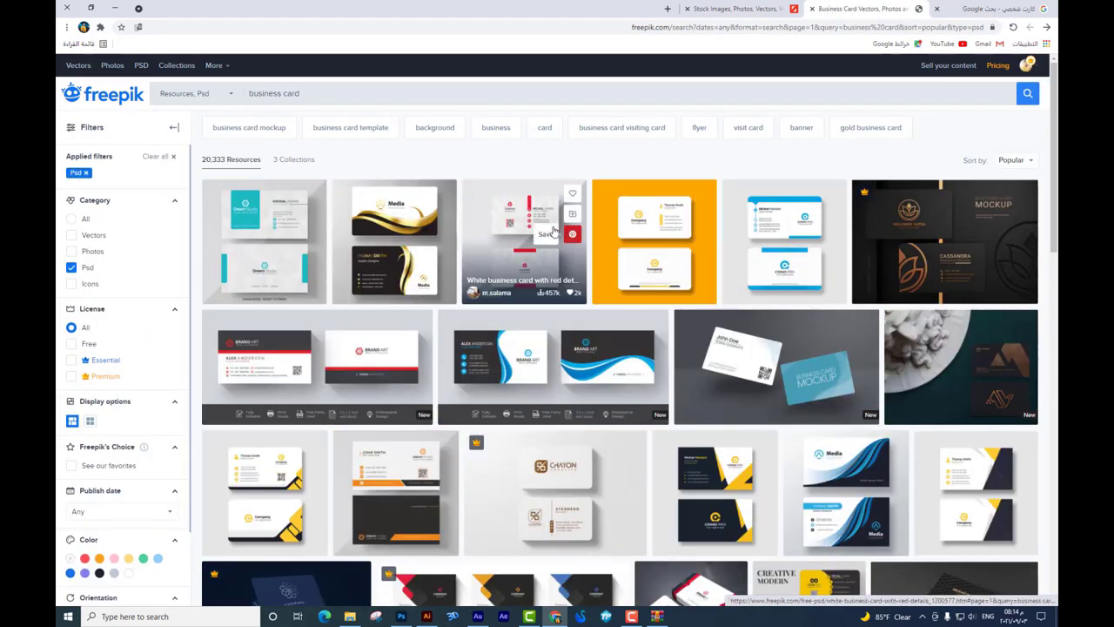
left_click(514, 219)
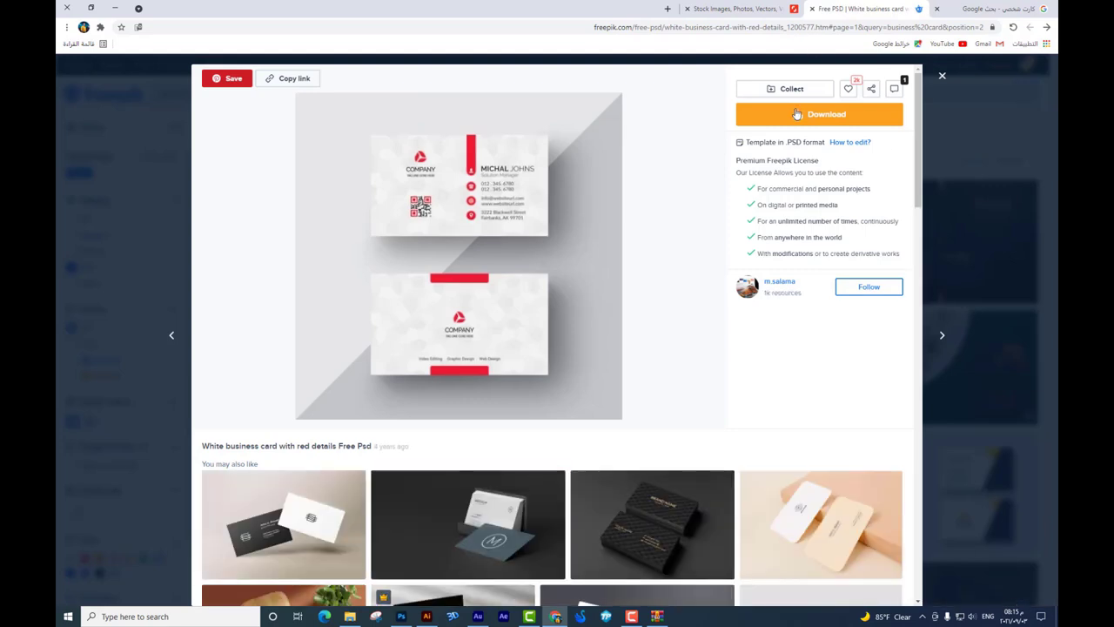
Download the template archive and open its PSD file in Photoshop.
left_click(814, 114)
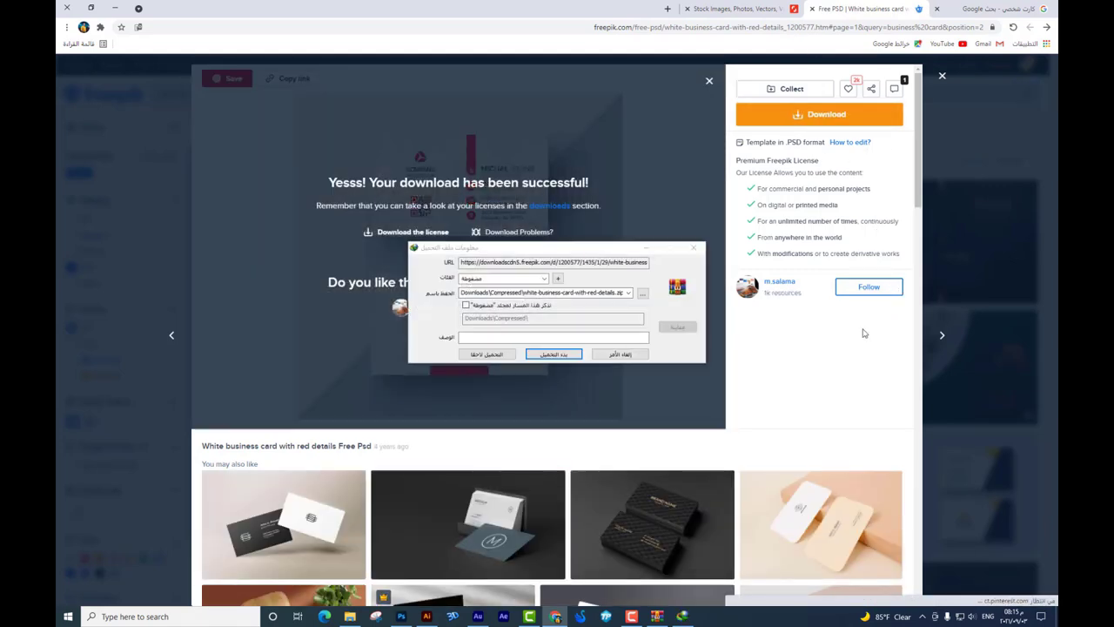
left_click(546, 355)
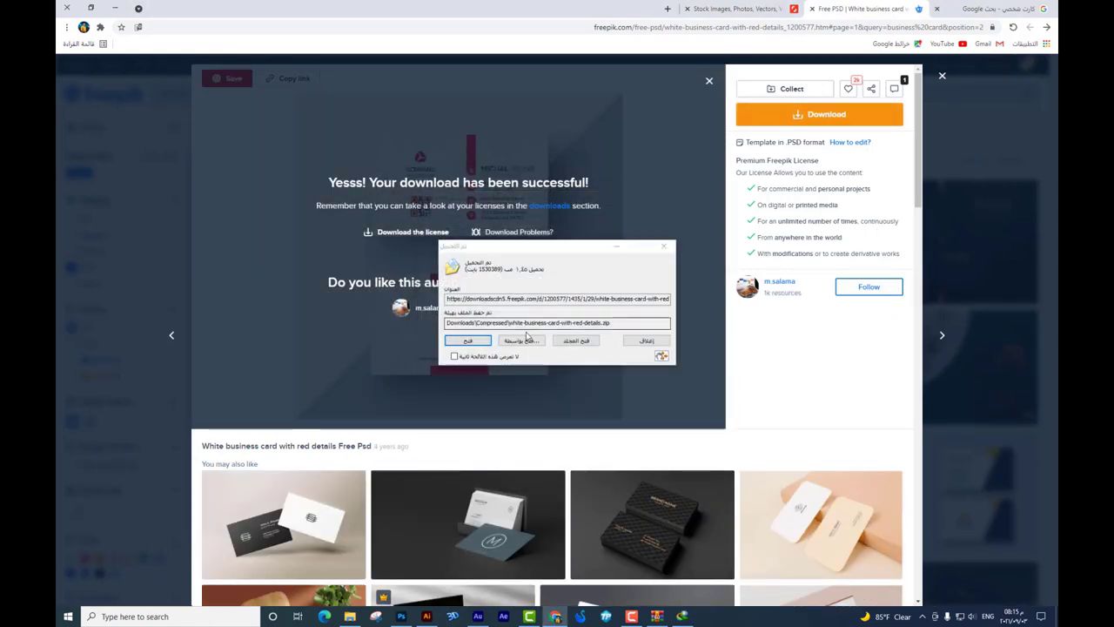
left_click(477, 338)
double_click(298, 253)
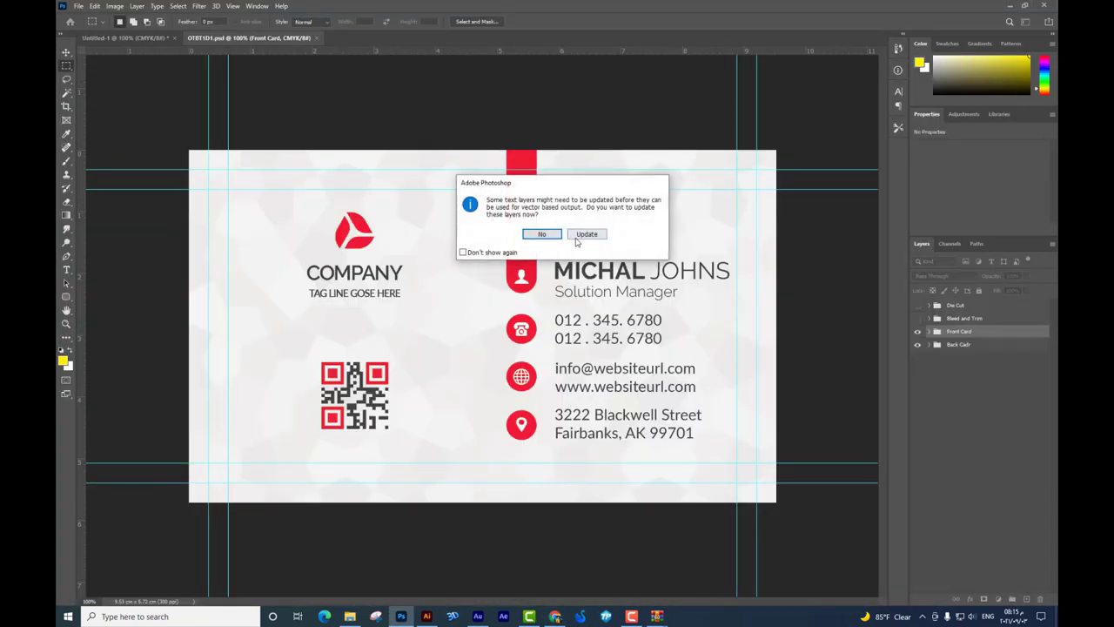
Update the text layers, preview the back side, then select both Front Card and Back Cadr layers.
left_click(576, 238)
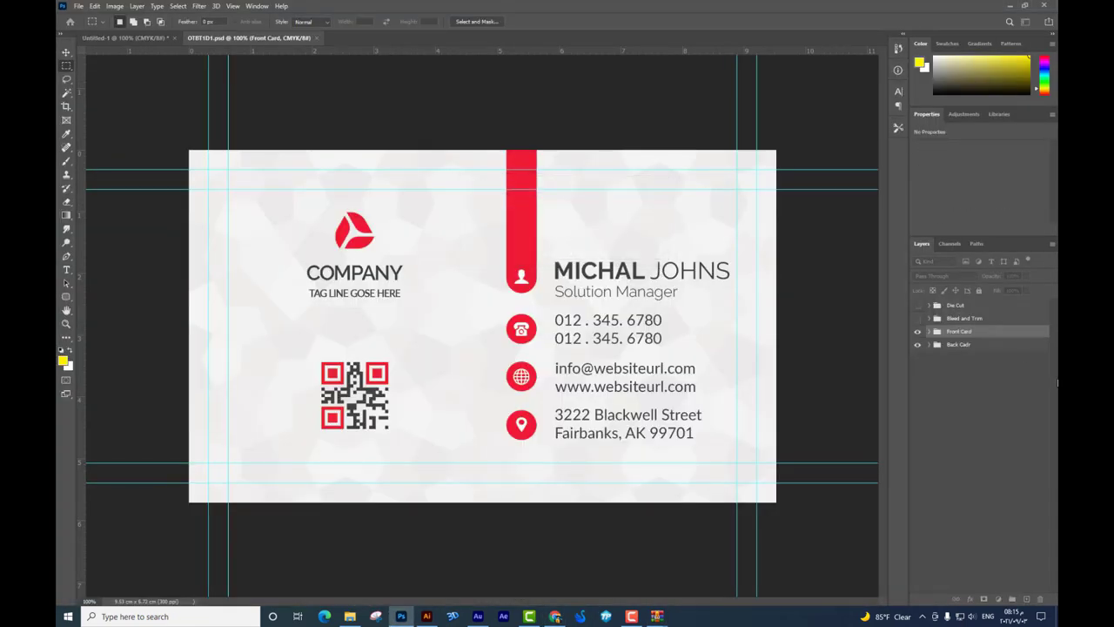
left_click(917, 331)
left_click(917, 332)
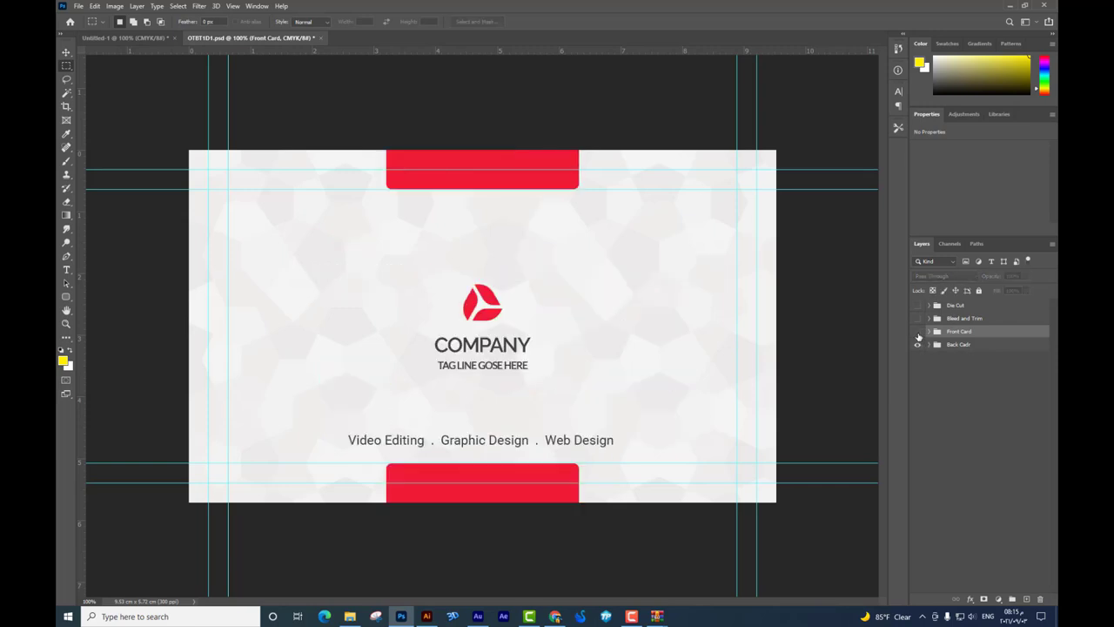
left_click(917, 332)
left_click(917, 332)
left_click(917, 333)
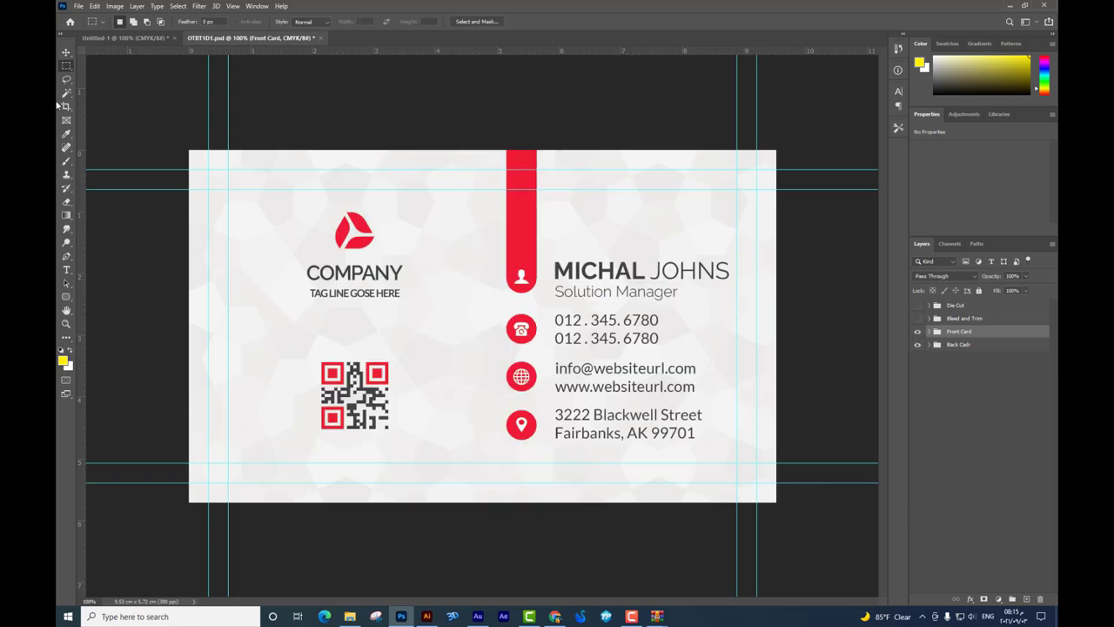
left_click(65, 52)
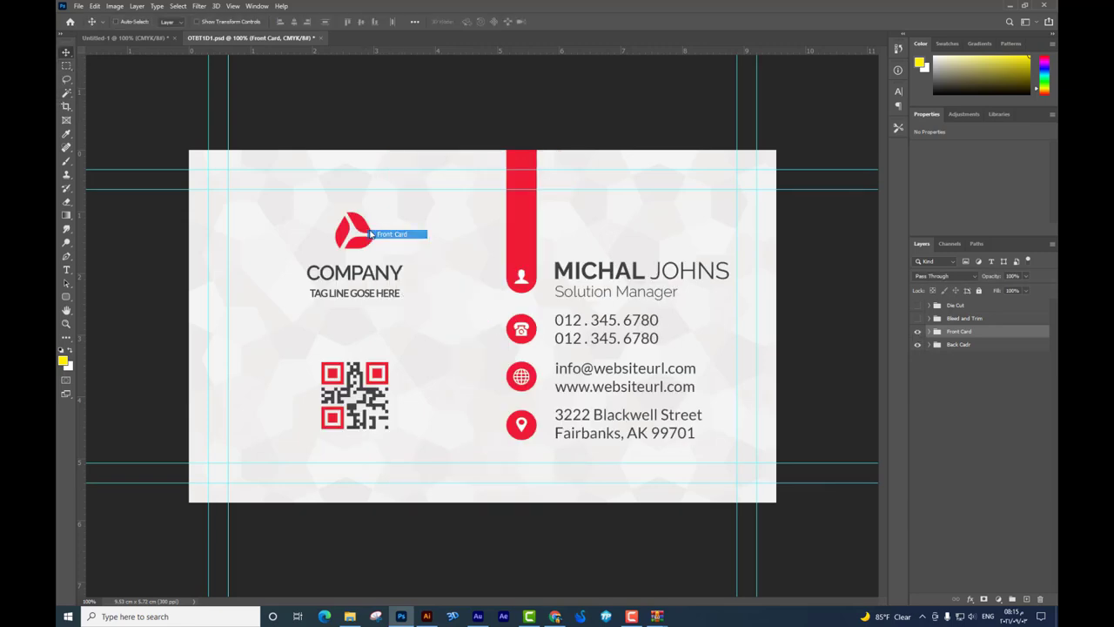
left_click(949, 346, "shift")
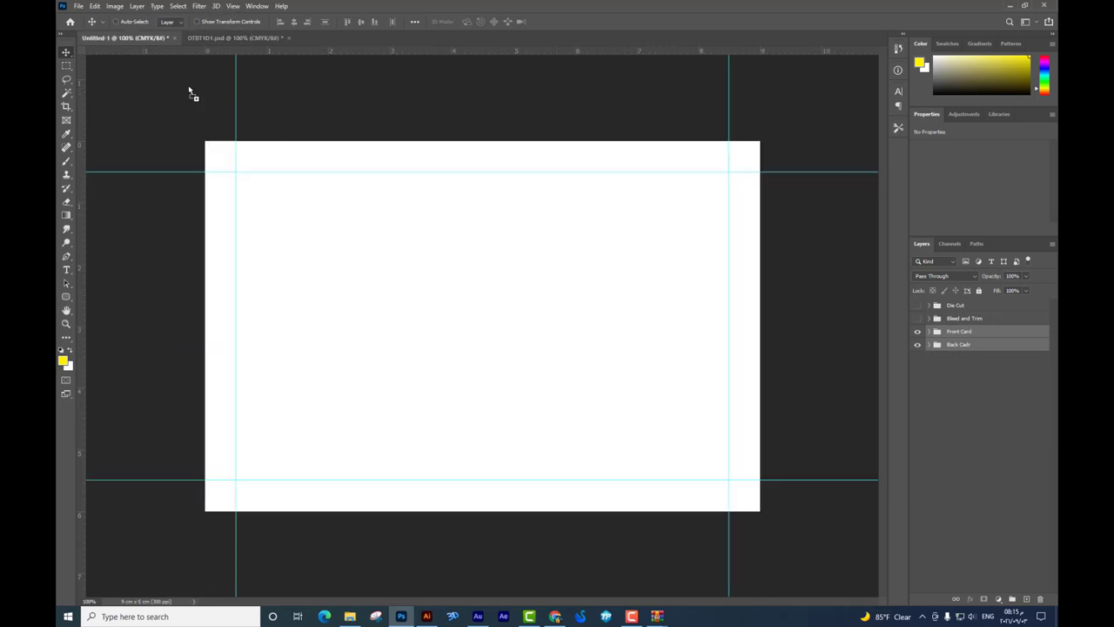
Drag both card groups into Untitled-1 and nudge them into position.
left_click_drag(130, 35, 487, 250)
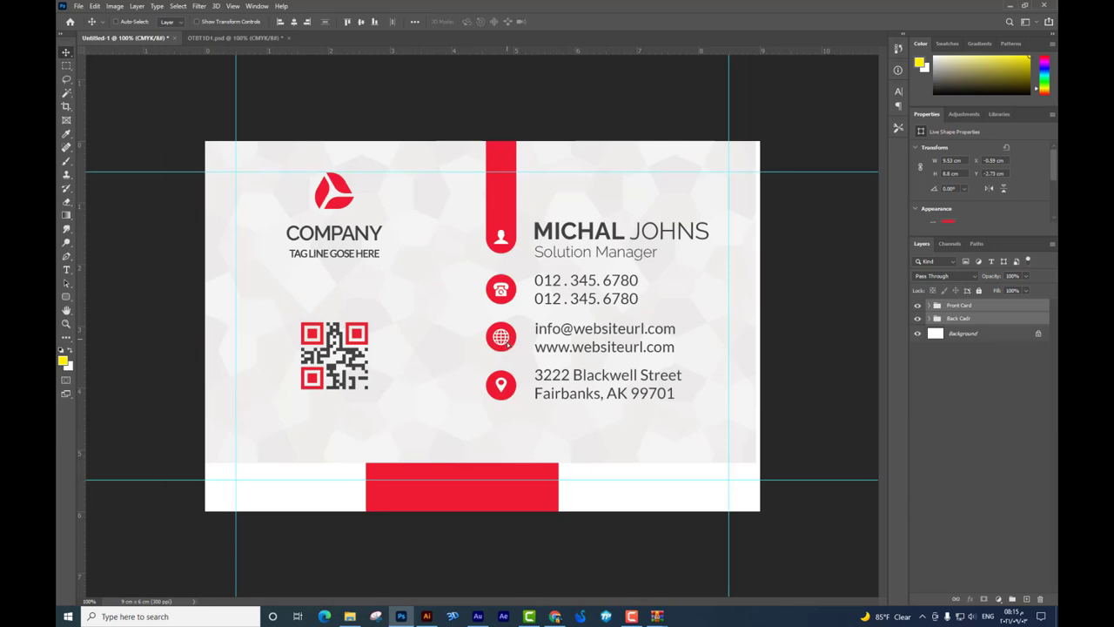
left_click_drag(508, 345, 511, 363)
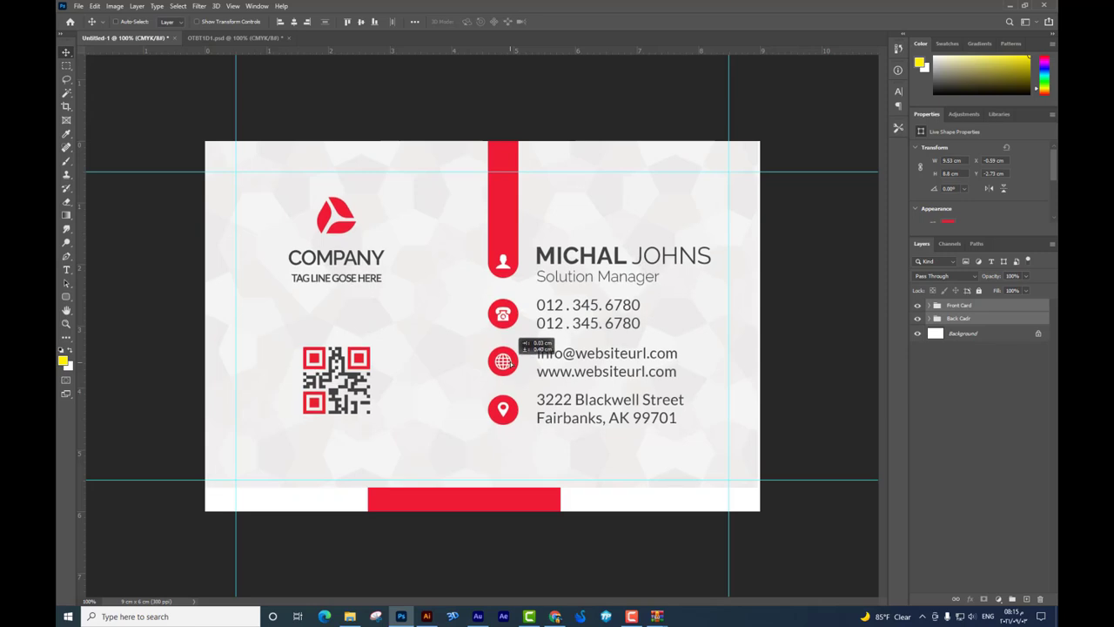
left_click_drag(511, 364, 512, 380)
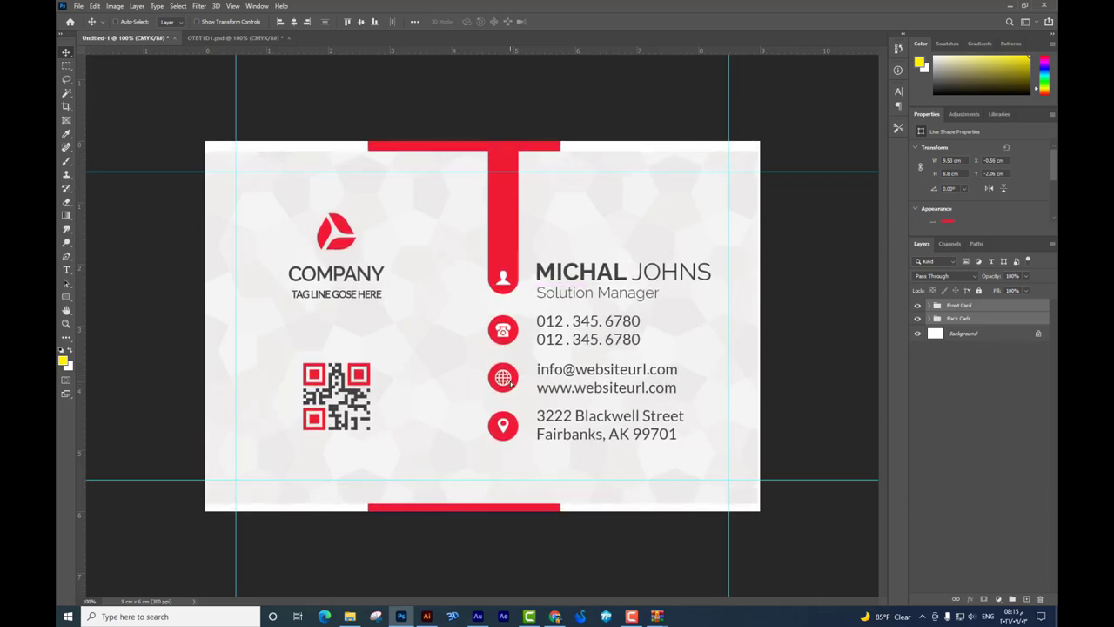
key("Up")
key("Up")
key("Up")
key("Right")
key("Right")
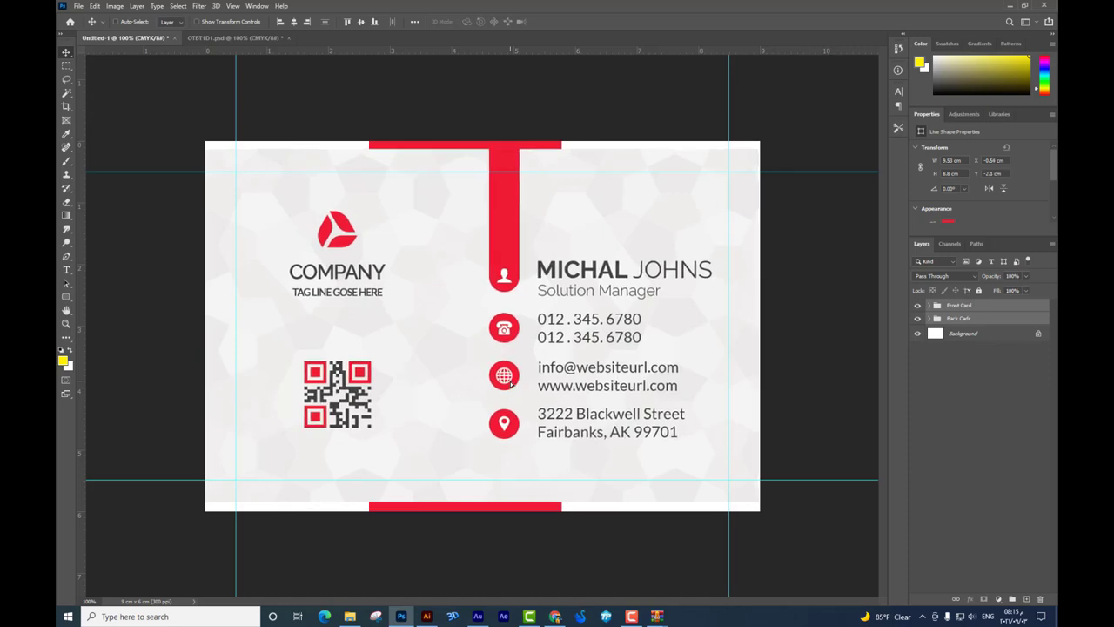
key("Right")
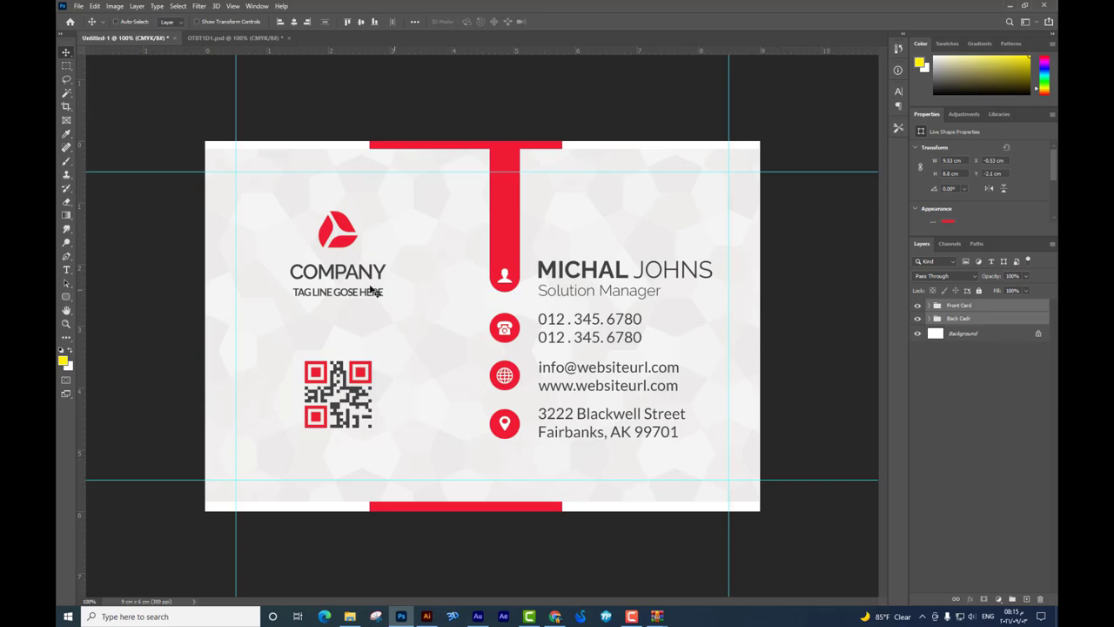
Select the Logo layer and delete the logo and COMPANY tagline group.
right_click(348, 245)
left_click(392, 252)
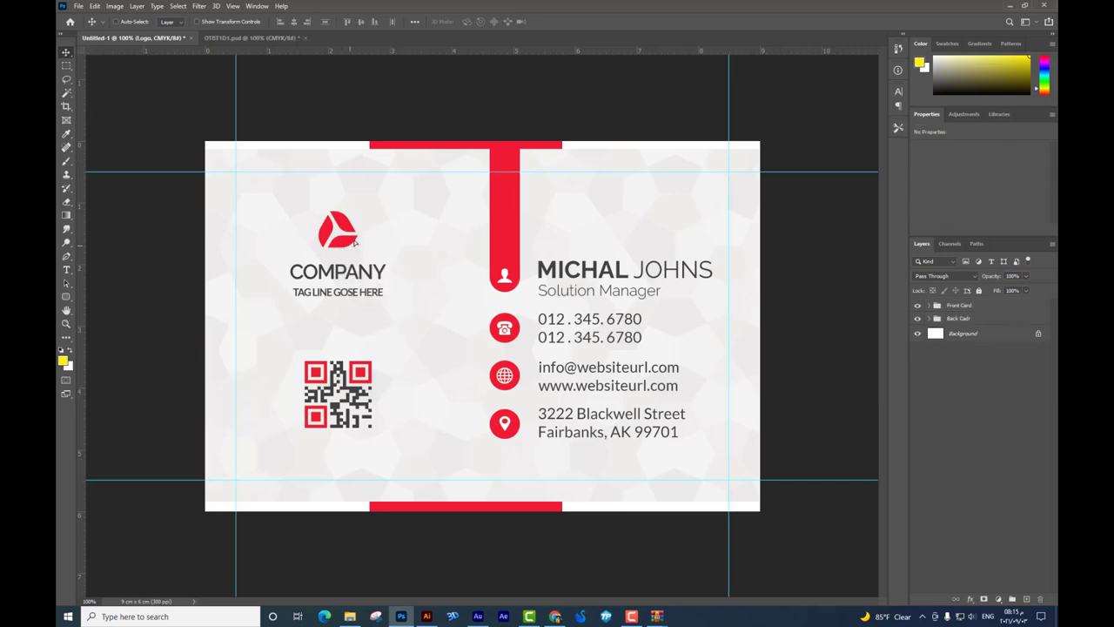
left_click_drag(391, 251, 420, 239)
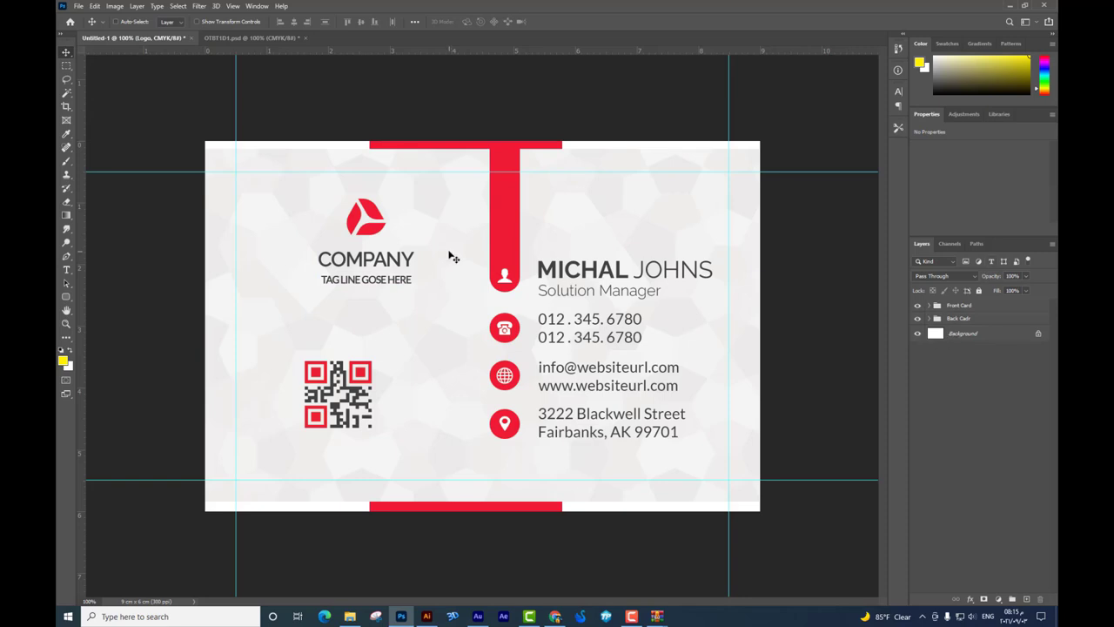
key("Delete")
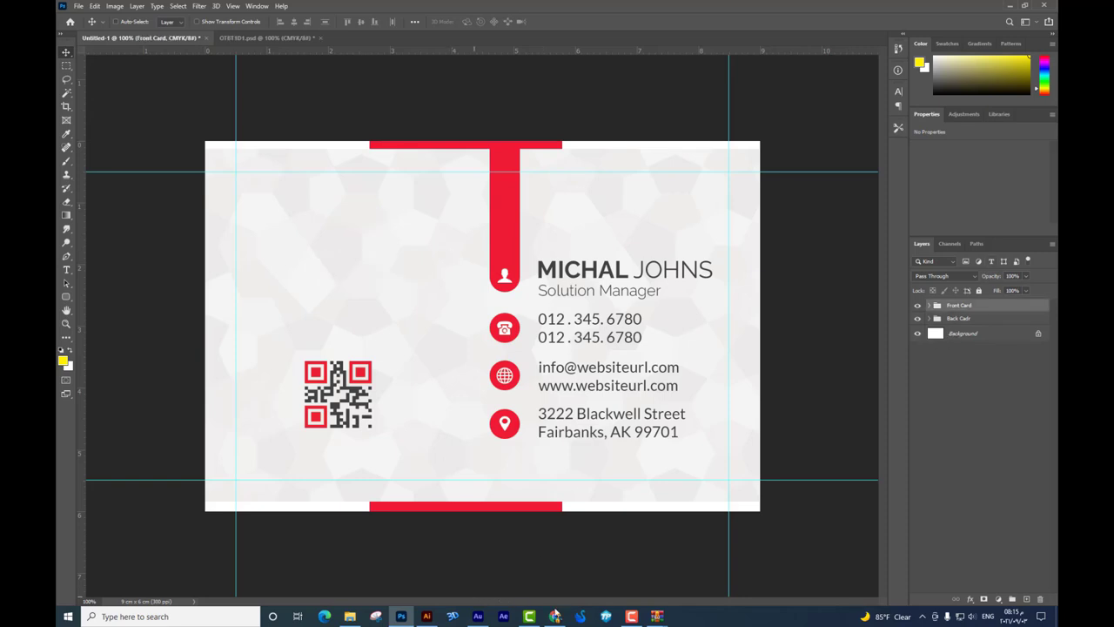
left_click(554, 615)
Search Google Images for 'logo fish' in a new browser tab.
left_click(668, 7)
type("g")
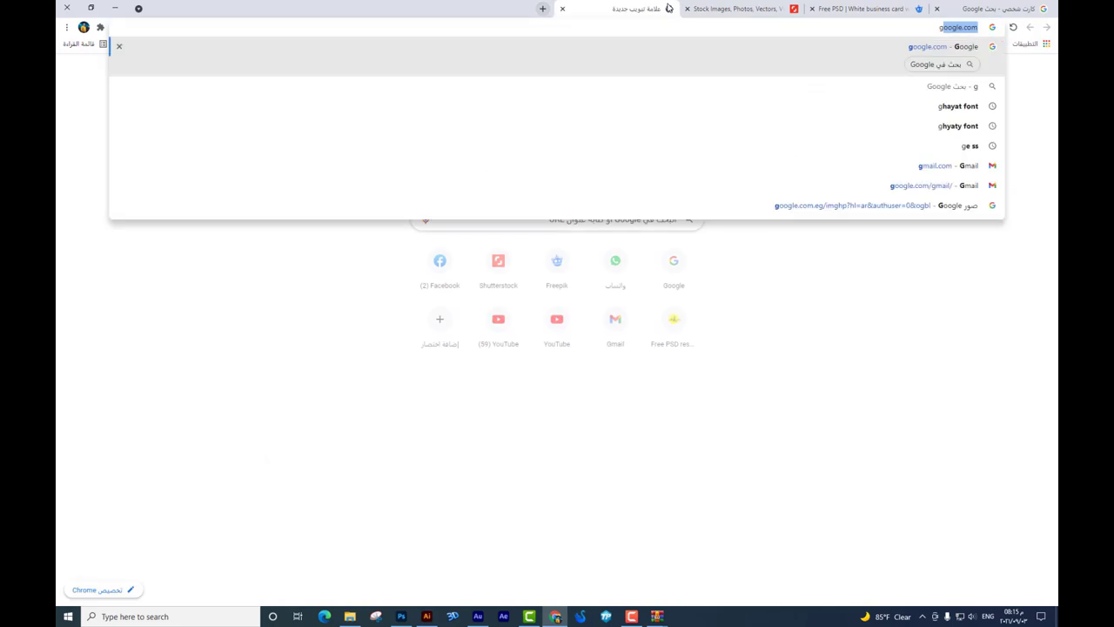
key("Return")
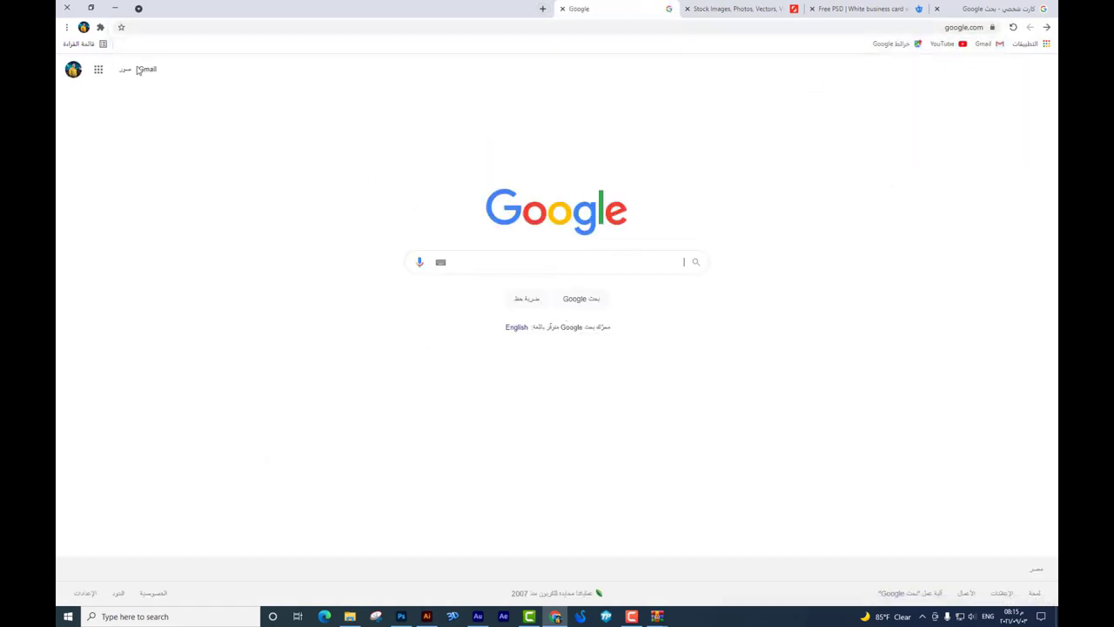
left_click(126, 69)
type("lo")
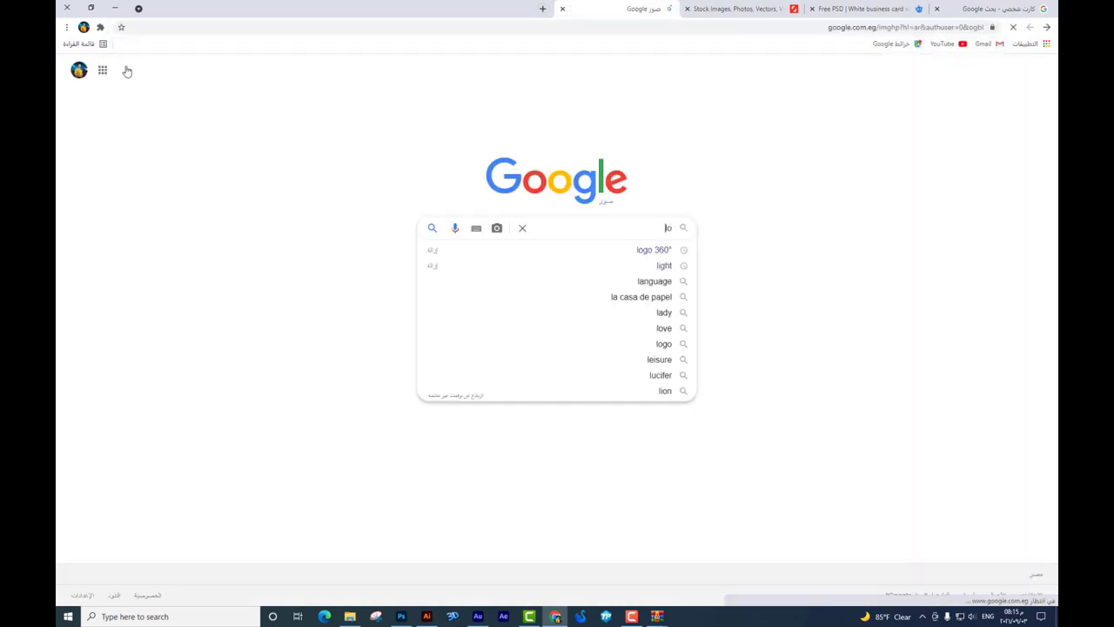
type("go fish")
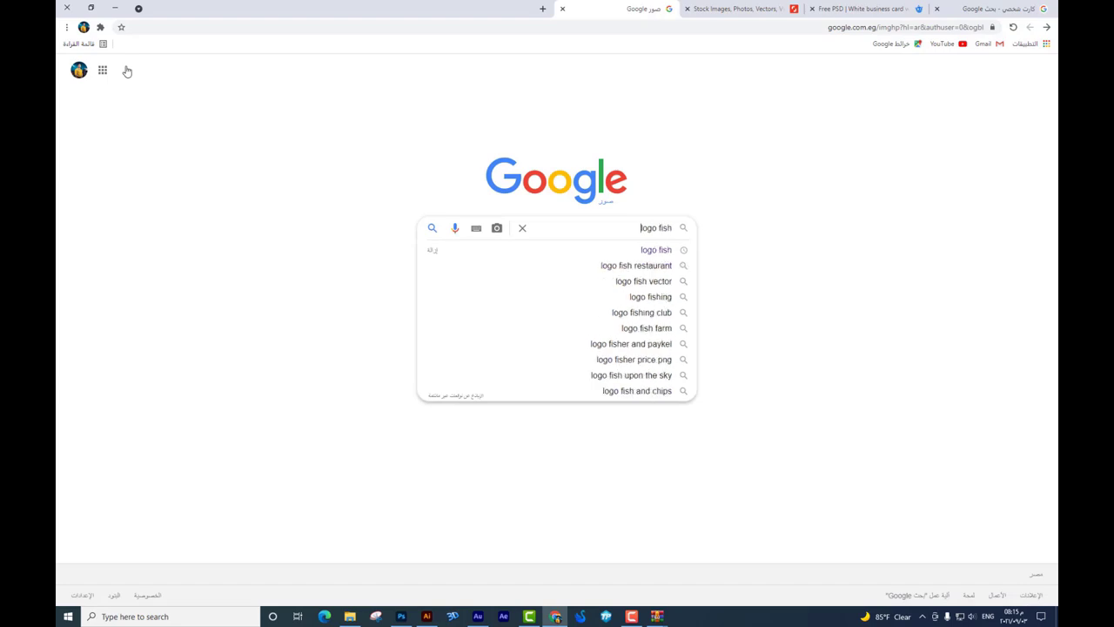
key("Return")
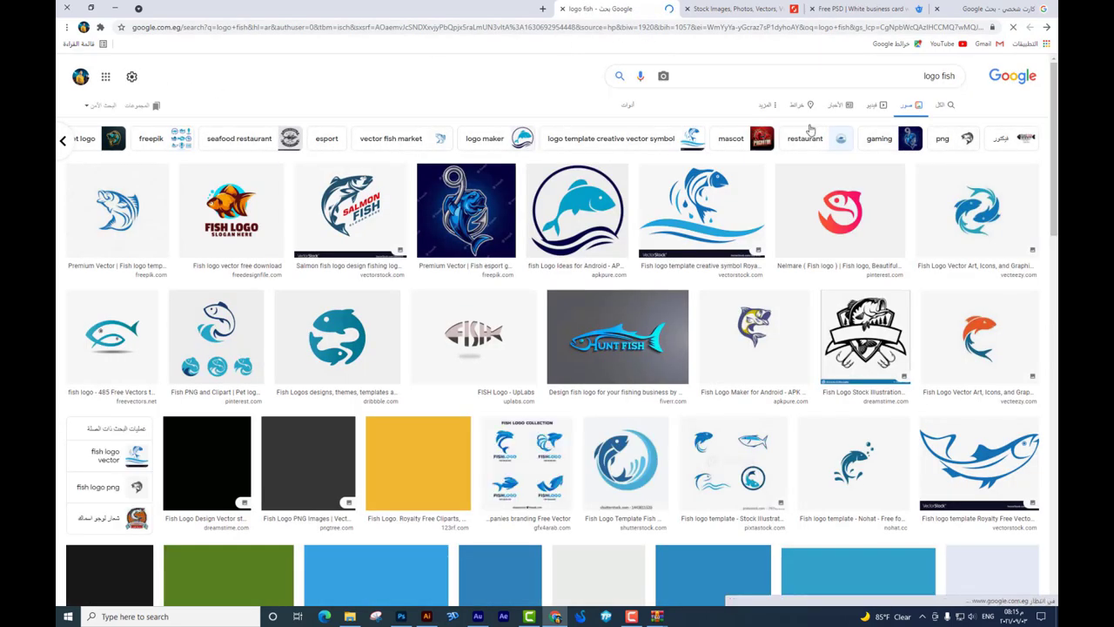
Copy the salmon fish logo image and paste it into the Photoshop card.
left_click(374, 213)
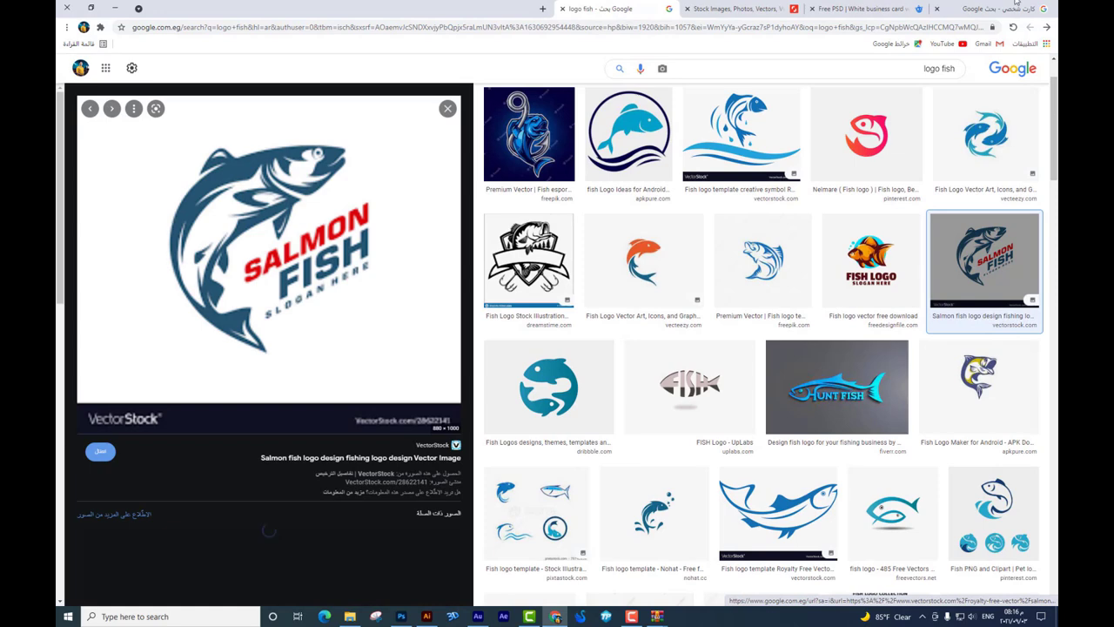
right_click(198, 209)
left_click(330, 334)
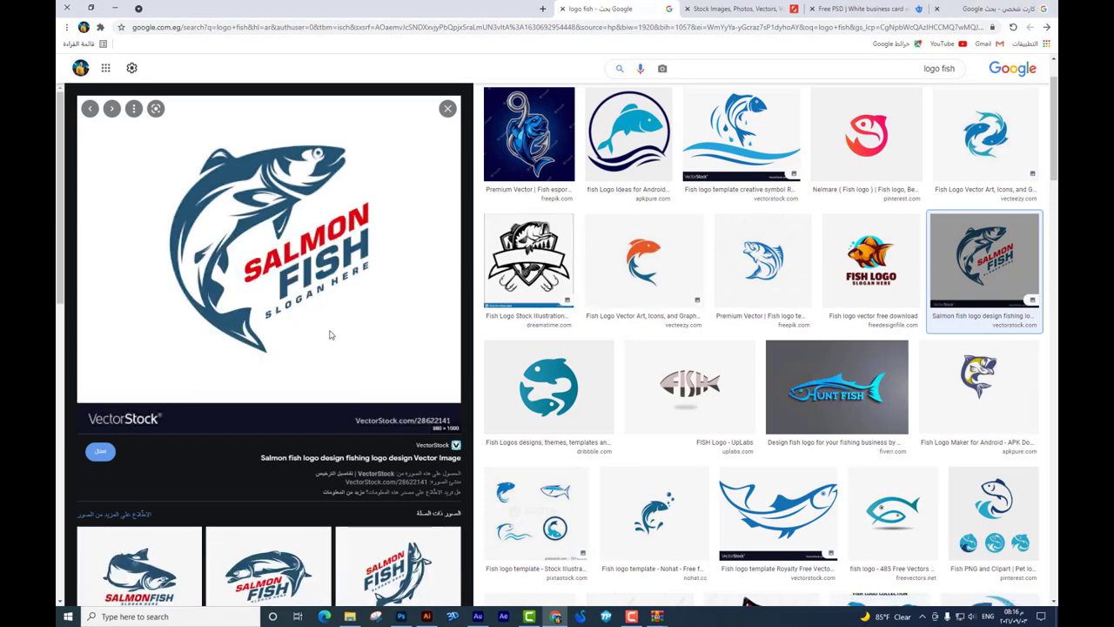
key("alt+Tab")
key("ctrl+v")
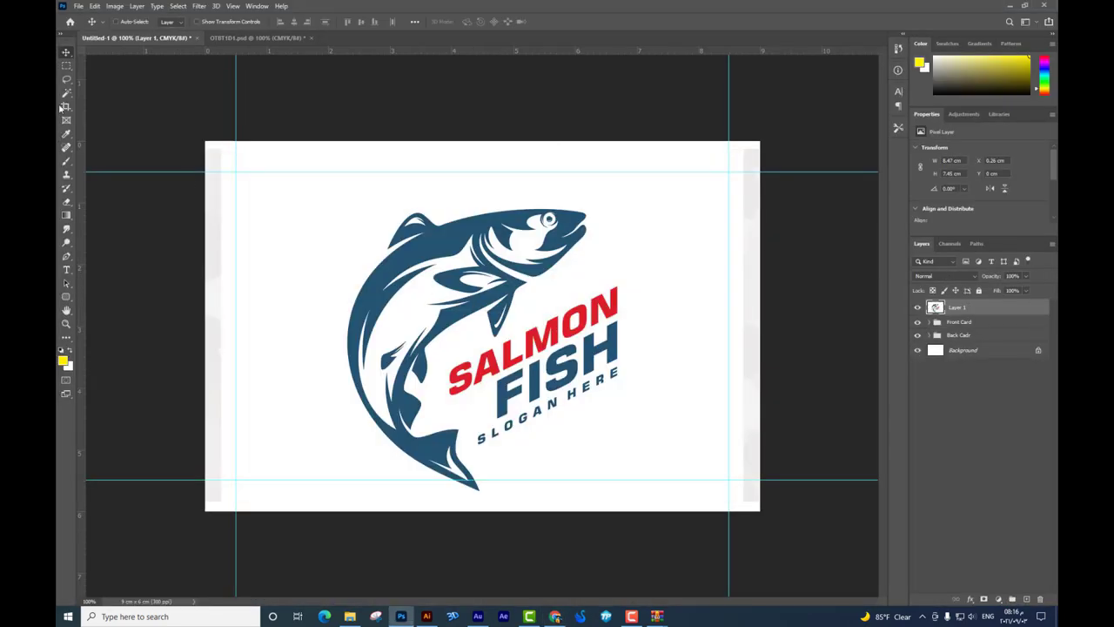
Delete the white background around the pasted fish logo.
left_click(66, 92)
left_click(627, 259)
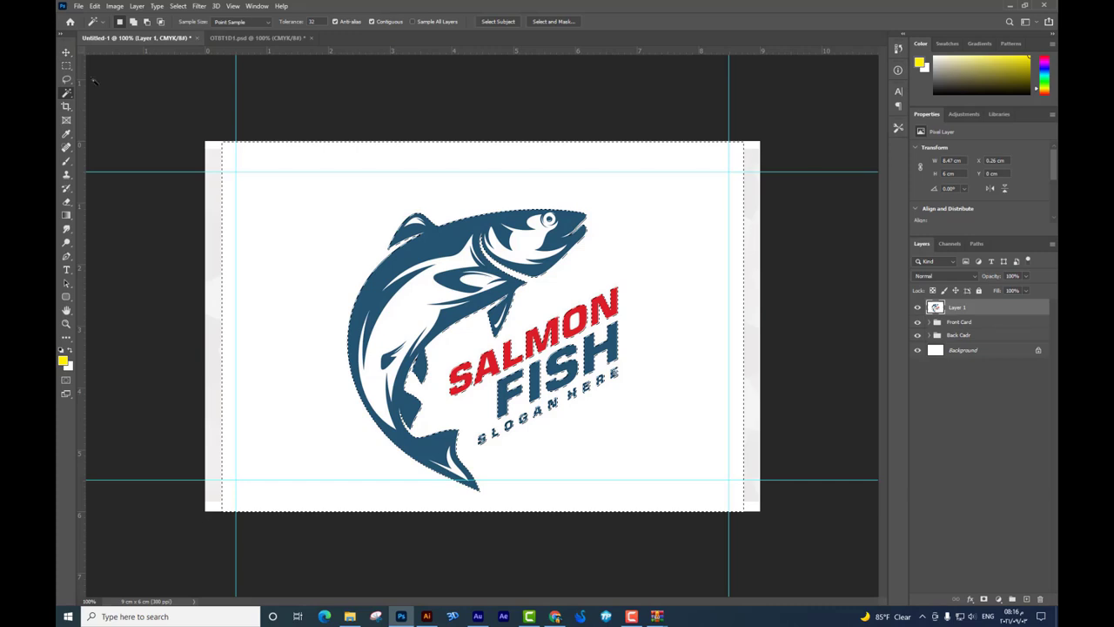
left_click(179, 6)
left_click(198, 189)
key("Delete")
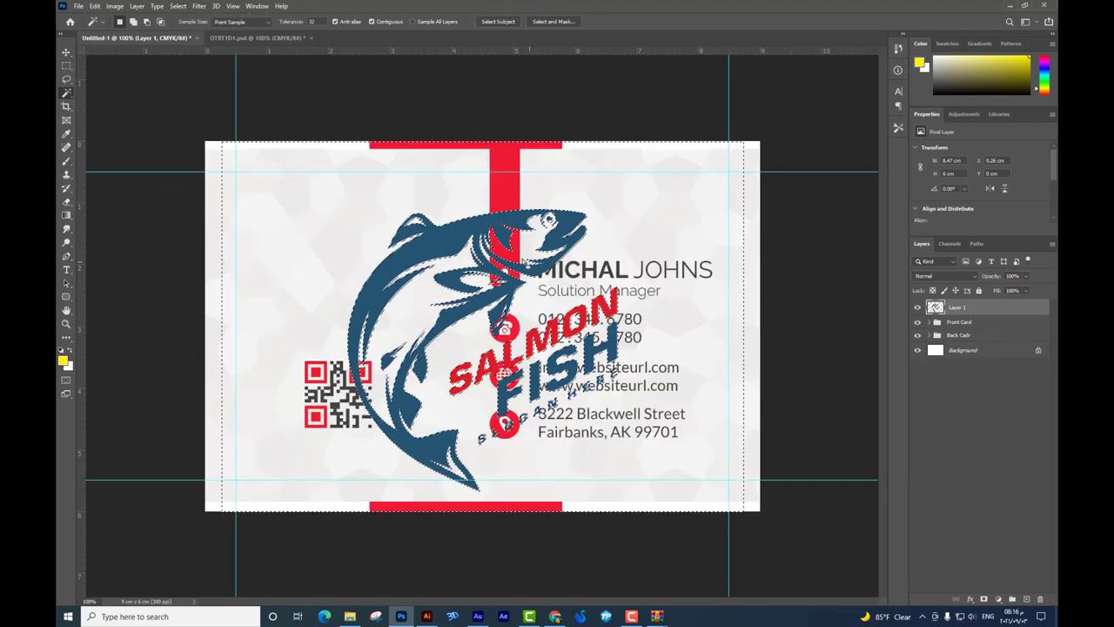
key("ctrl+d")
Cut the fish logo onto its own layer via Layer Via Cut and convert it to a smart object.
left_click(67, 65)
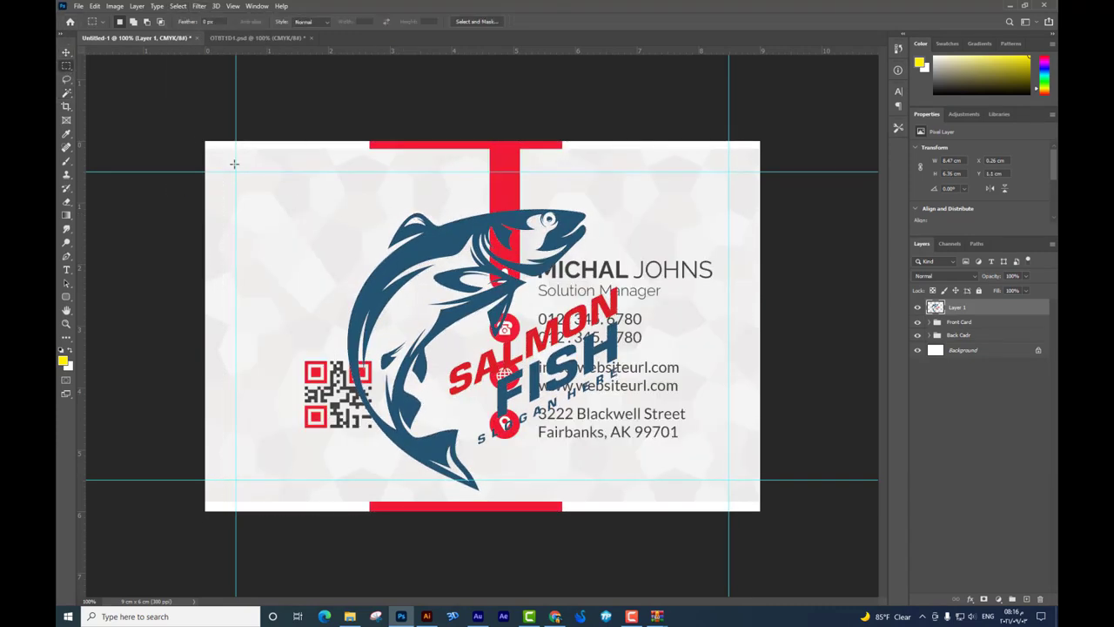
left_click_drag(233, 163, 673, 497)
right_click(632, 422)
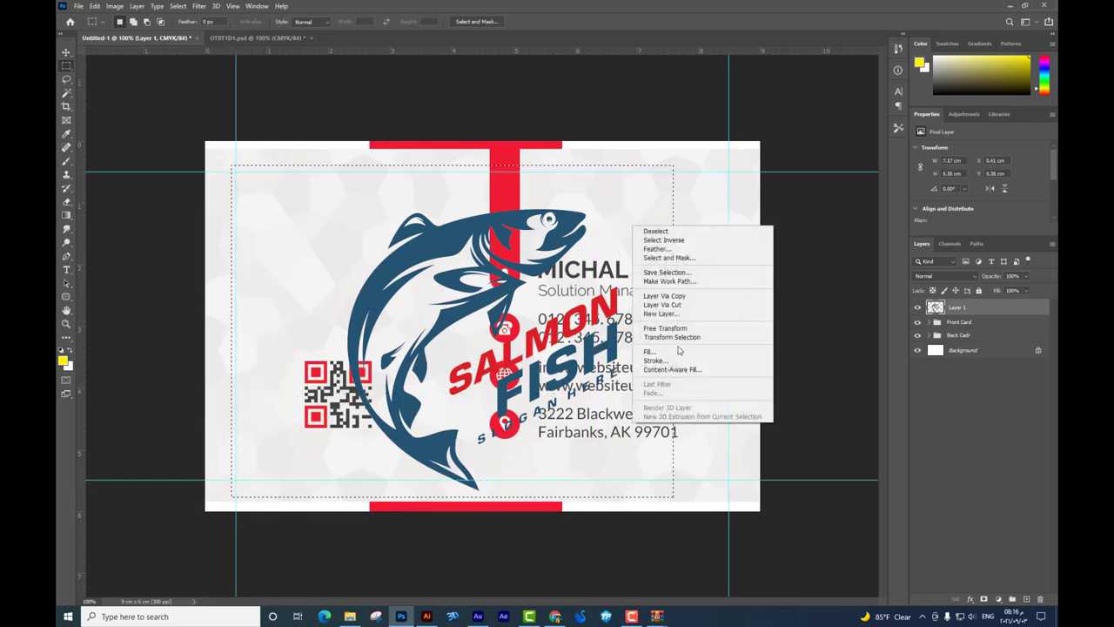
left_click(662, 305)
left_click(968, 321)
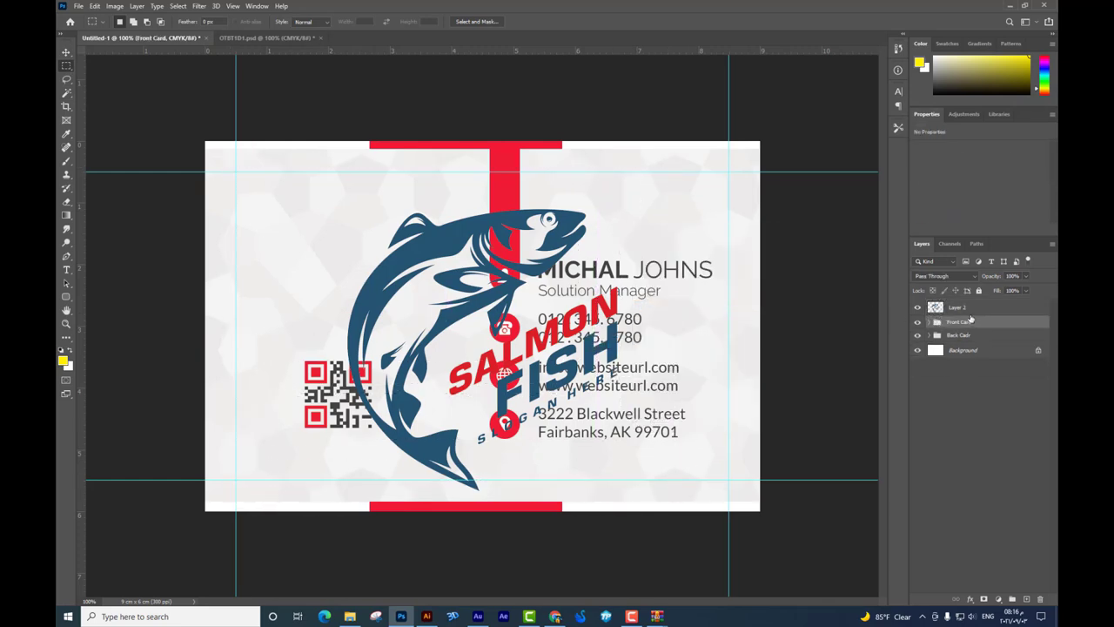
right_click(968, 310)
left_click(870, 309)
Scale the logo down and place it top-left above the QR code, then select the name text.
key("ctrl+t")
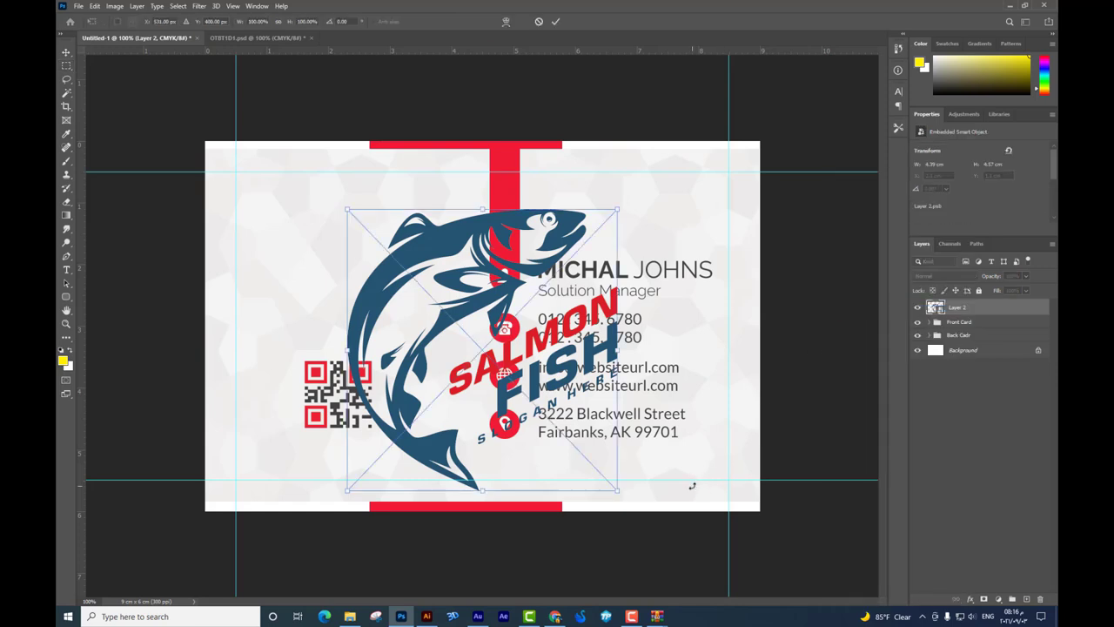
left_click_drag(618, 490, 474, 336)
left_click_drag(433, 288, 361, 278)
left_click_drag(401, 331, 399, 327)
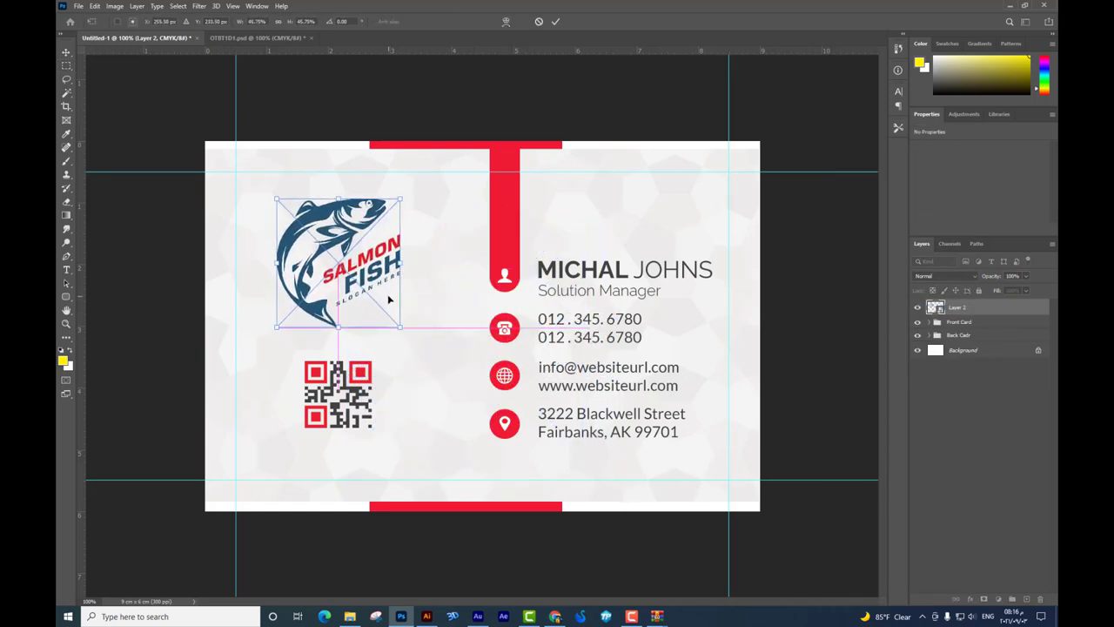
key("Return")
key("t")
left_click(609, 269)
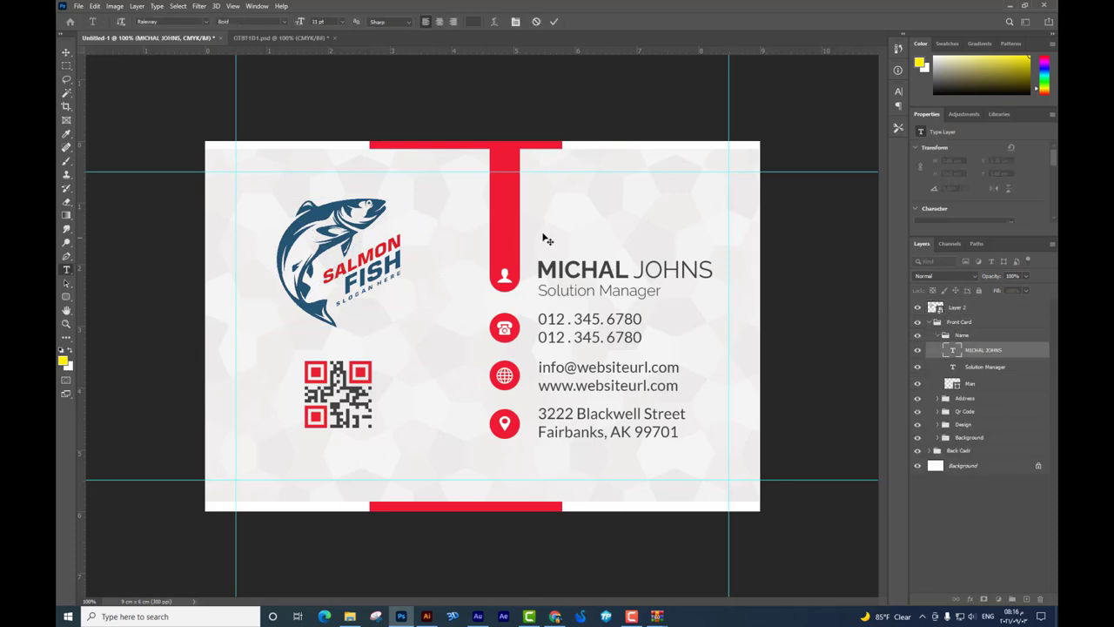
Hide the name and Solution Manager title layers and inspect the remaining card layers.
key("Escape")
key("v")
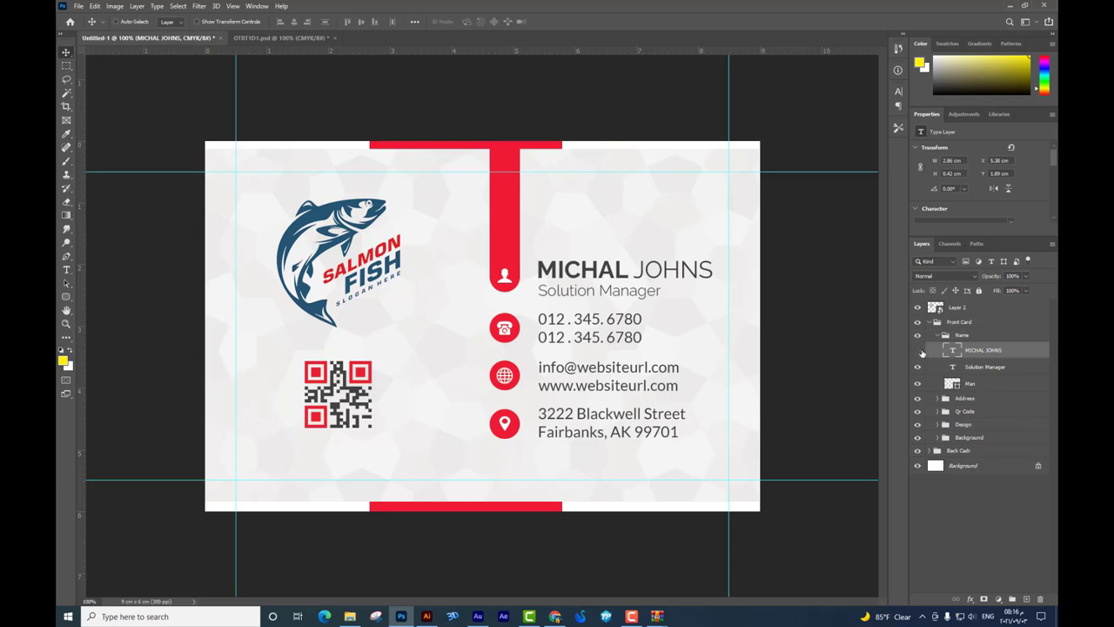
left_click(920, 350)
left_click(917, 368)
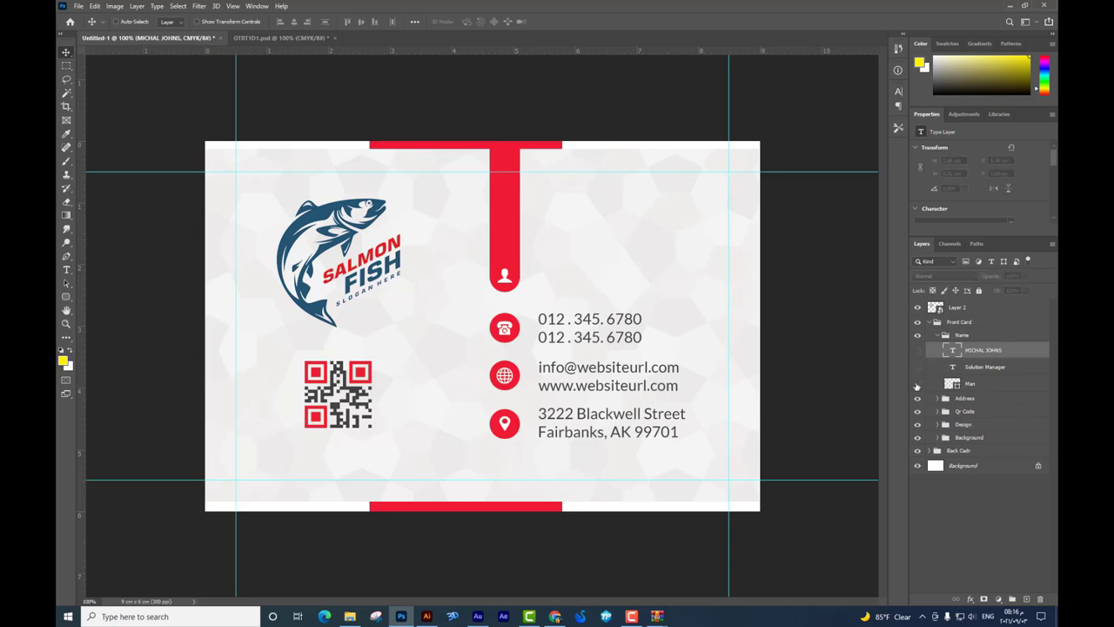
left_click(916, 384)
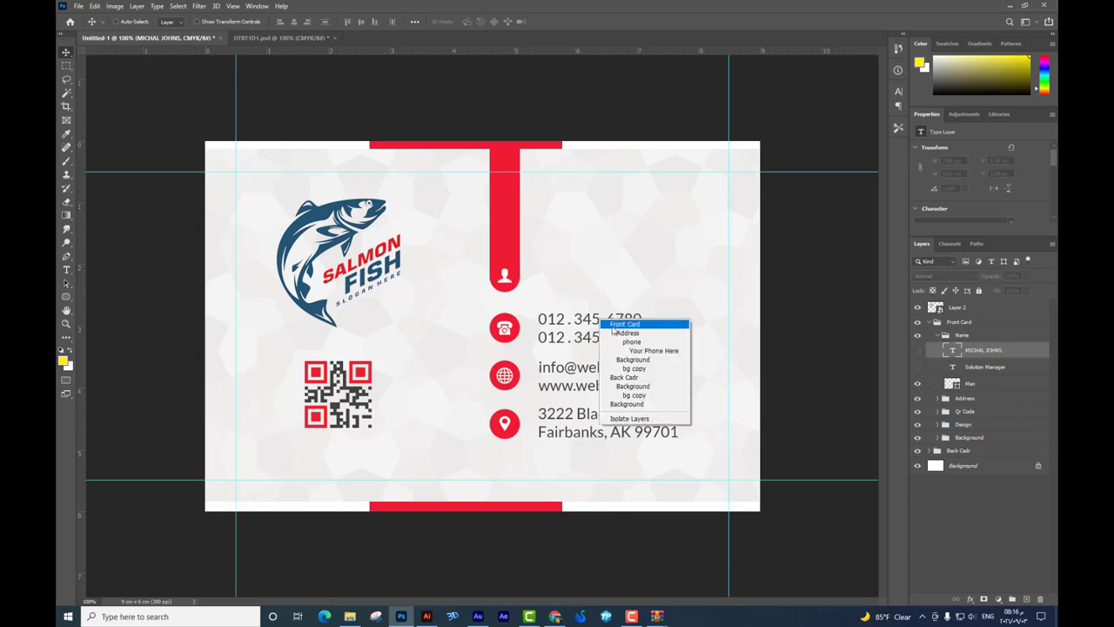
right_click(598, 319)
left_click(917, 385)
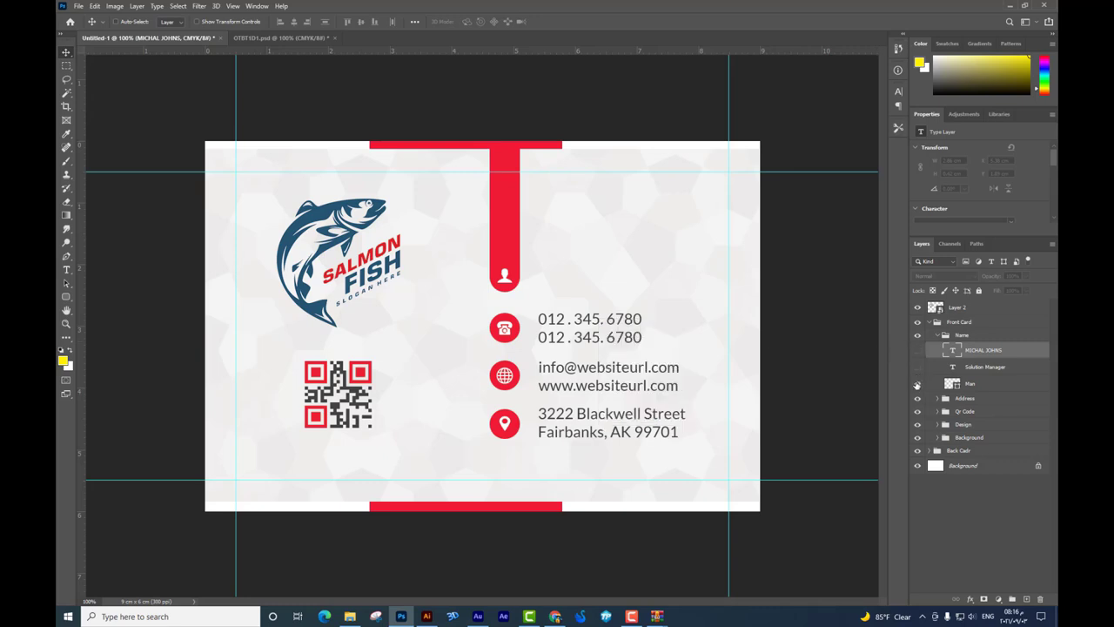
left_click(917, 398)
left_click(936, 412)
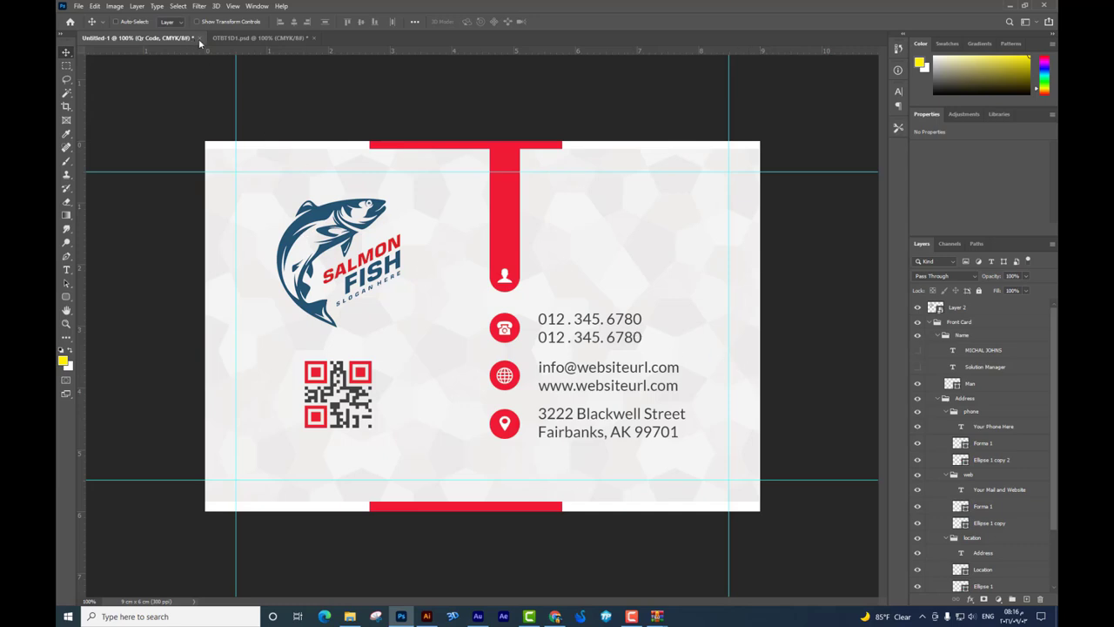
Delete every layer from Layer 2 down to Back Cadr.
left_click(1001, 311)
scroll(1040, 472, "down", 3)
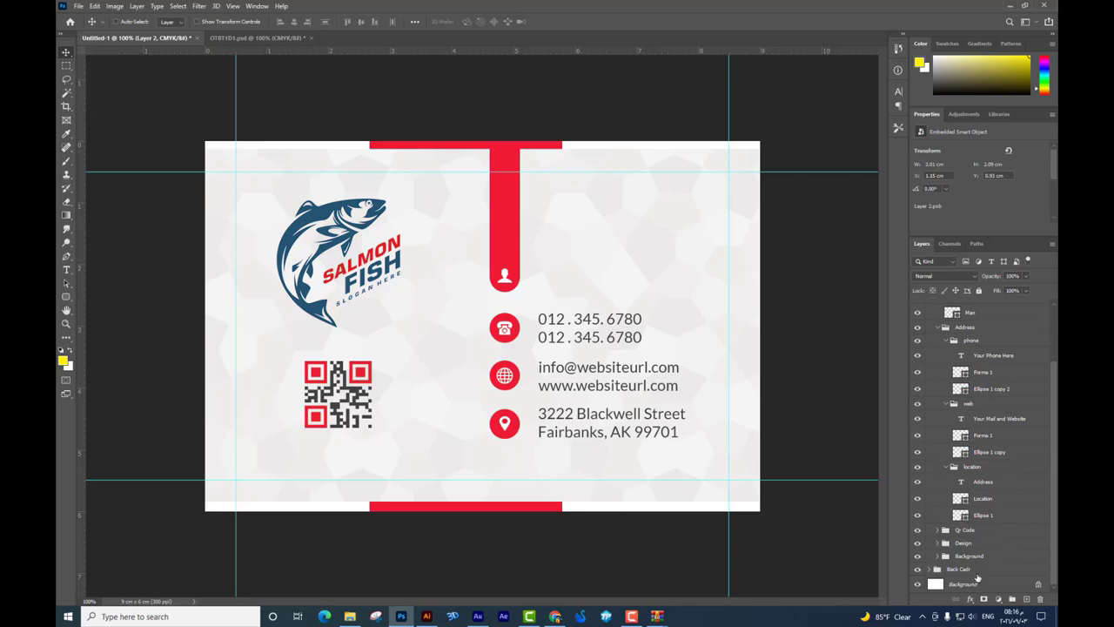
left_click(976, 572, "shift")
key("Delete")
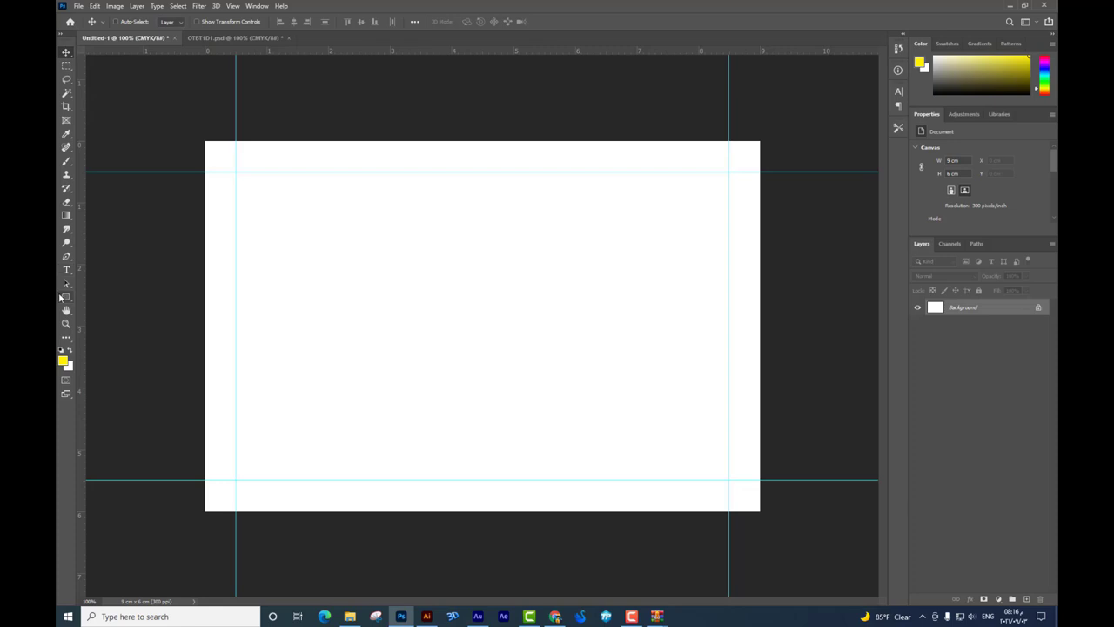
Draw a tall rectangle over the card's left side and slant its right edge.
left_click(65, 297)
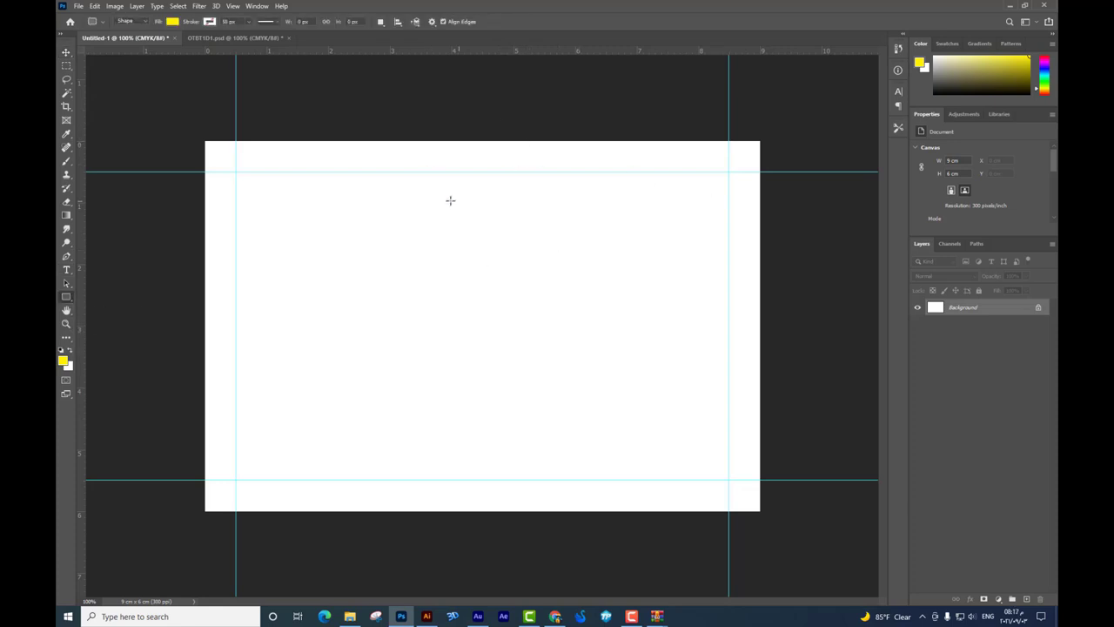
left_click_drag(168, 113, 368, 545)
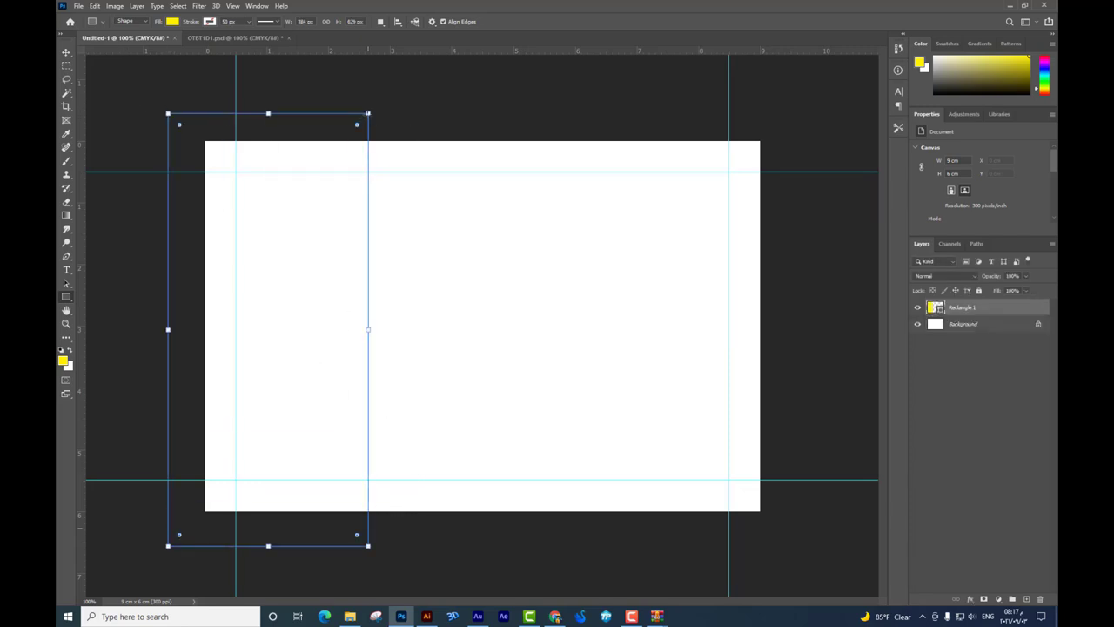
key("ctrl+t")
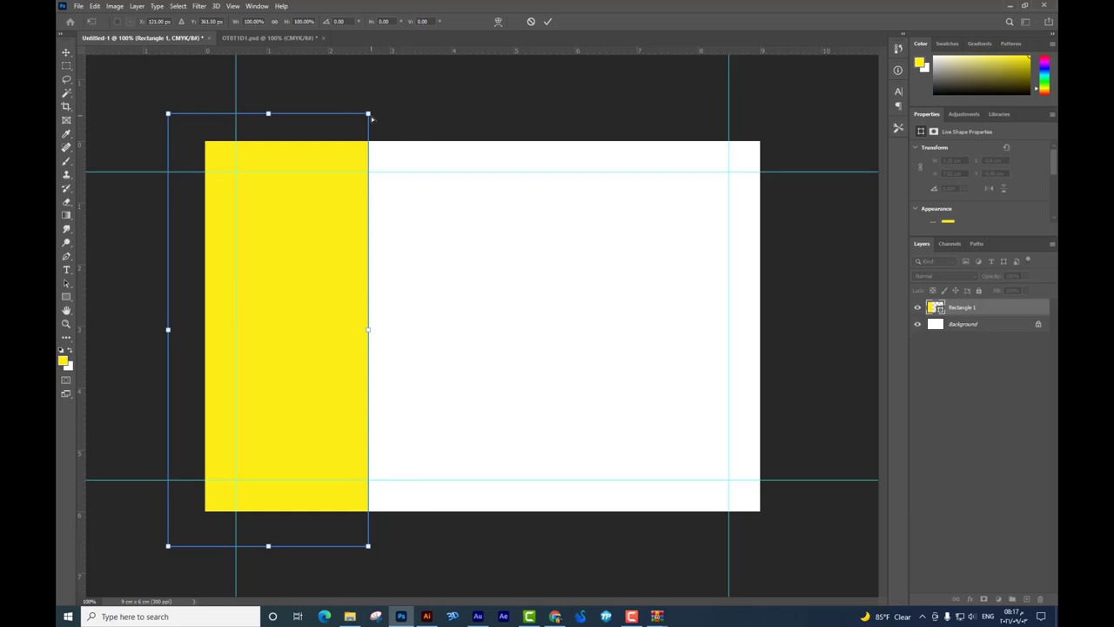
left_click_drag(368, 113, 444, 109)
key("Return")
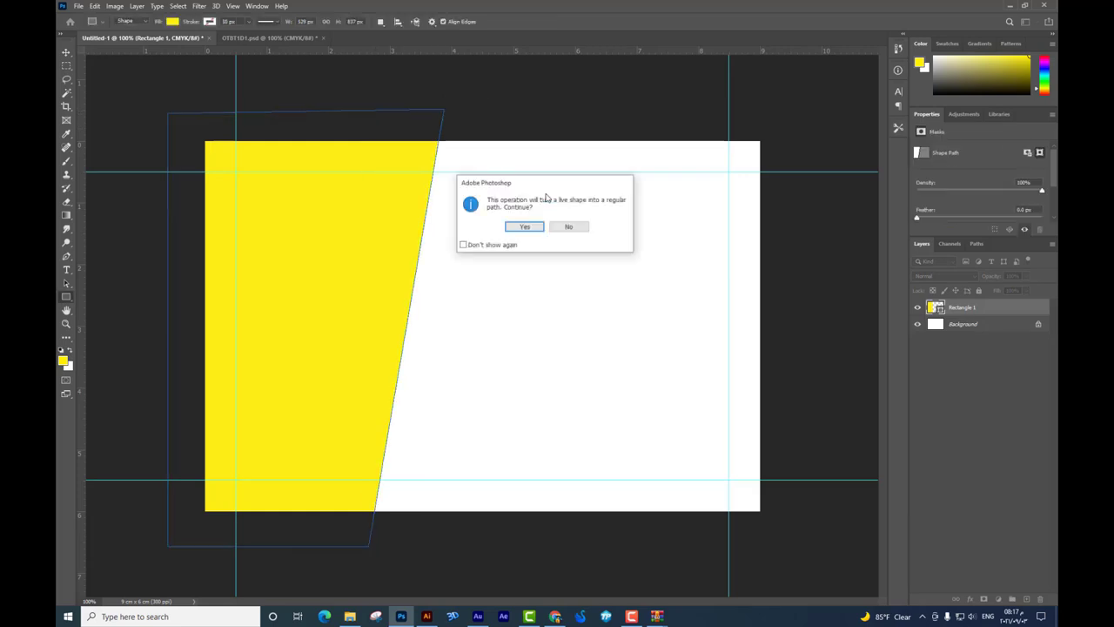
key("Return")
Fill the slanted shape dark blue and shift it slightly right.
double_click(933, 308)
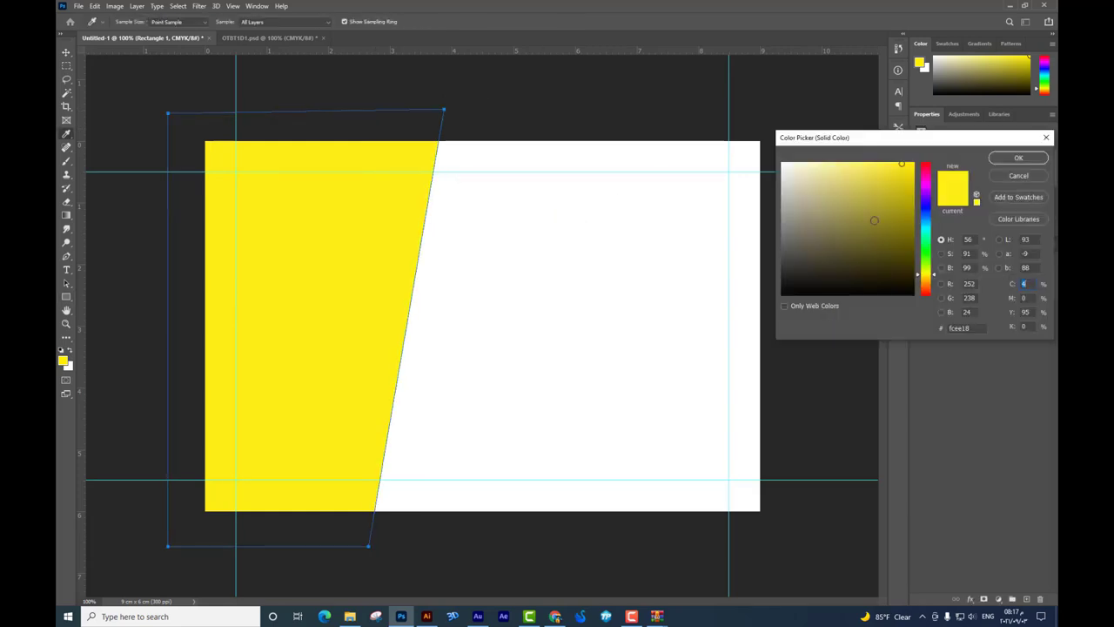
left_click(900, 211)
left_click(925, 163)
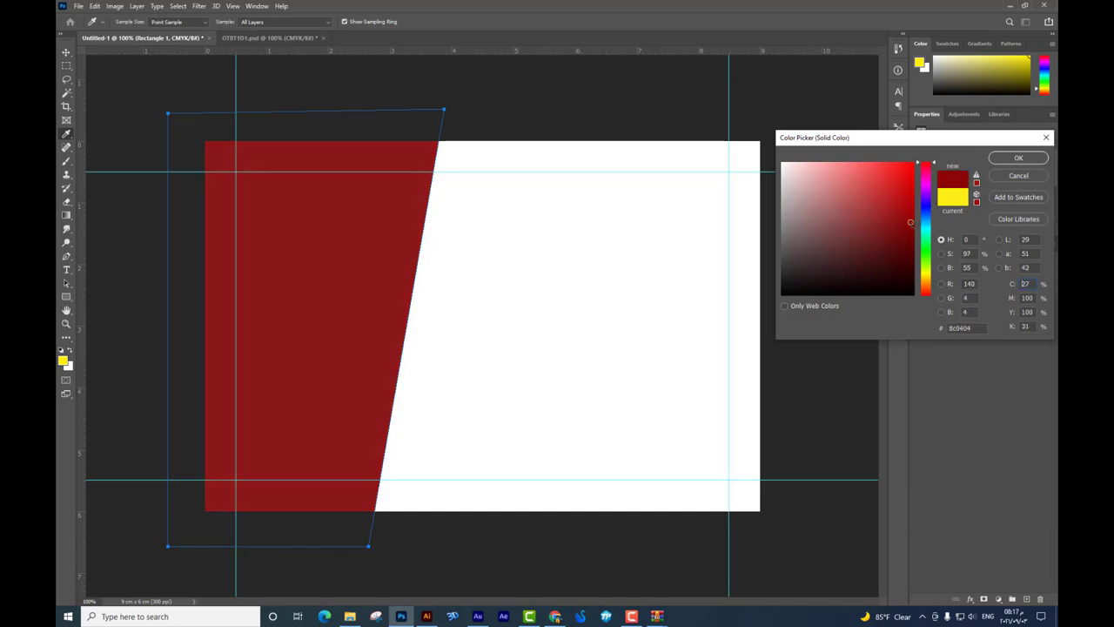
left_click_drag(925, 163, 929, 221)
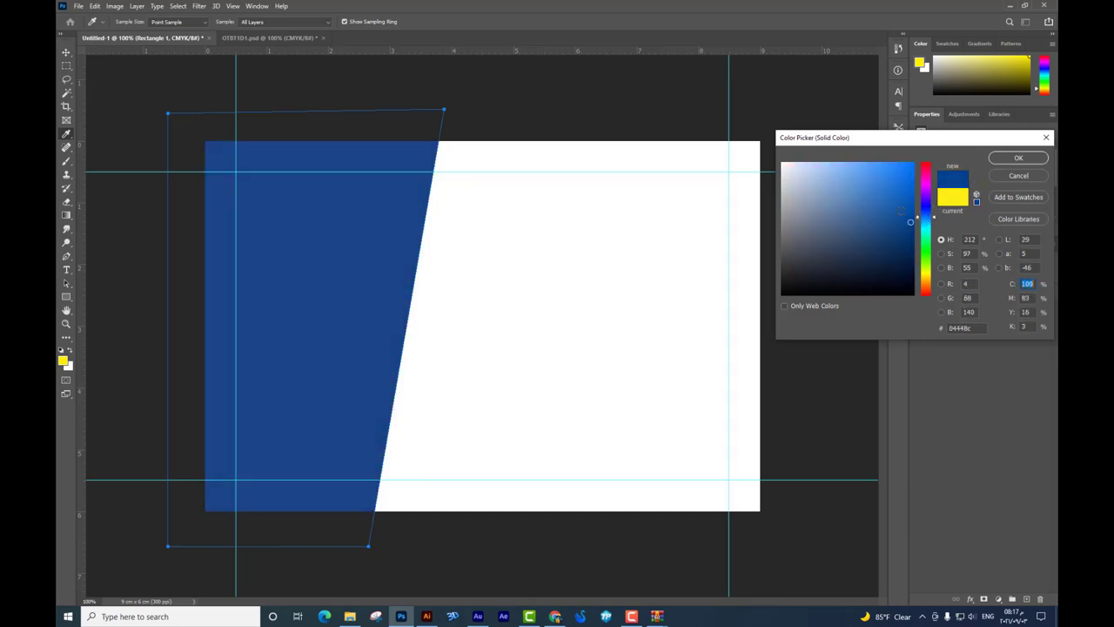
left_click(1019, 157)
key("v")
mouse_move(336, 224)
left_mouse_down()
mouse_move(360, 221)
mouse_move(385, 261)
left_mouse_up()
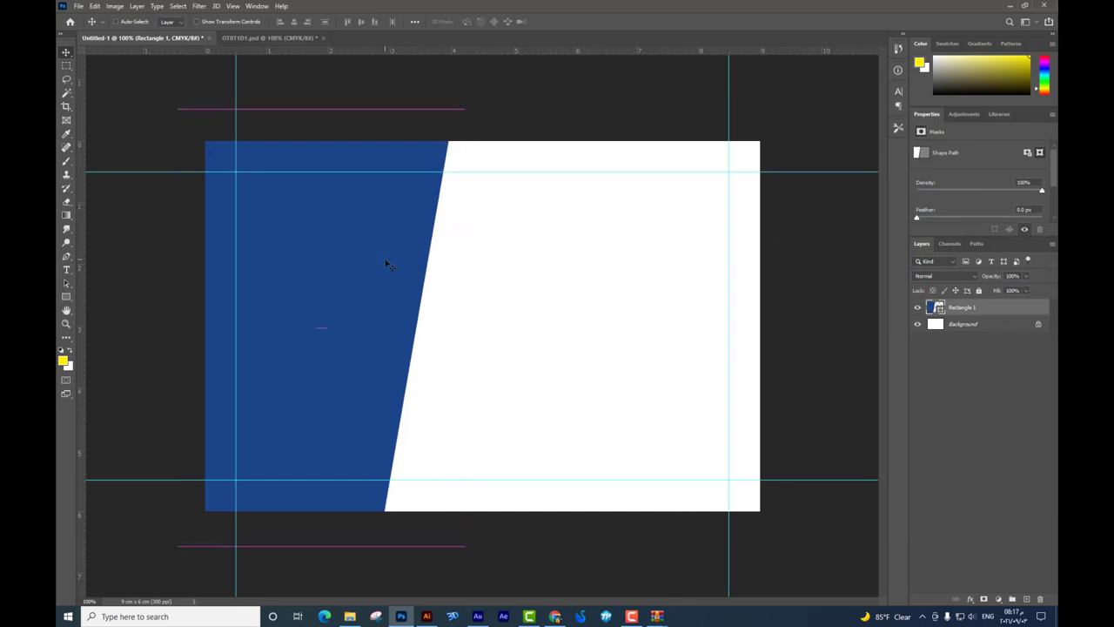
Draw a tall rectangle near the card's top left and nudge it right and up.
right_click(66, 297)
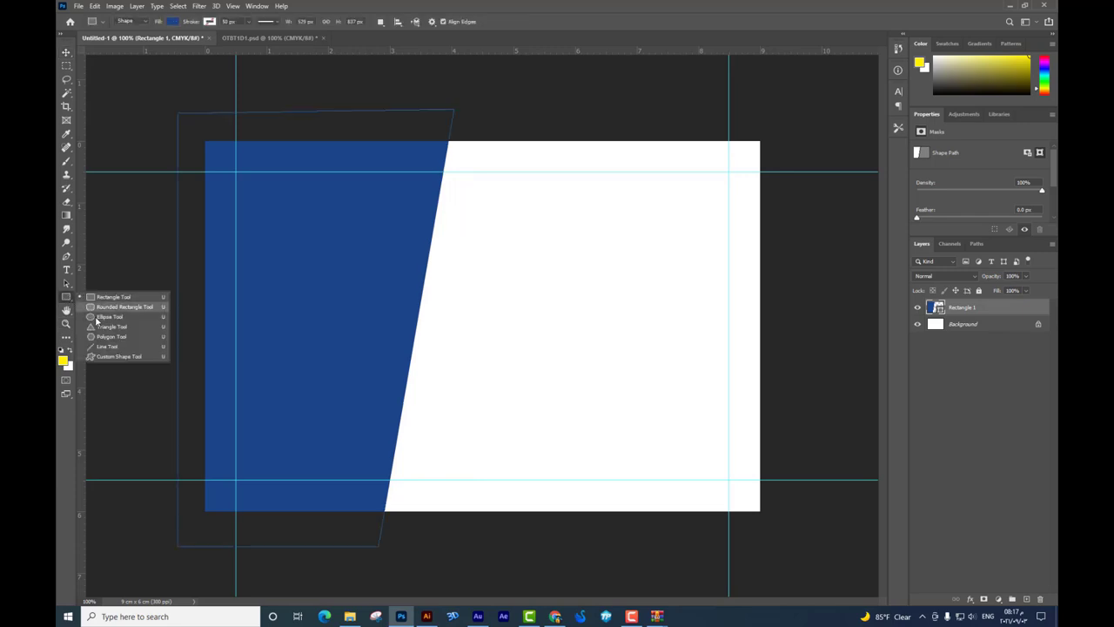
left_click(101, 316)
right_click(66, 299)
left_click(112, 296)
left_click_drag(245, 113, 355, 351)
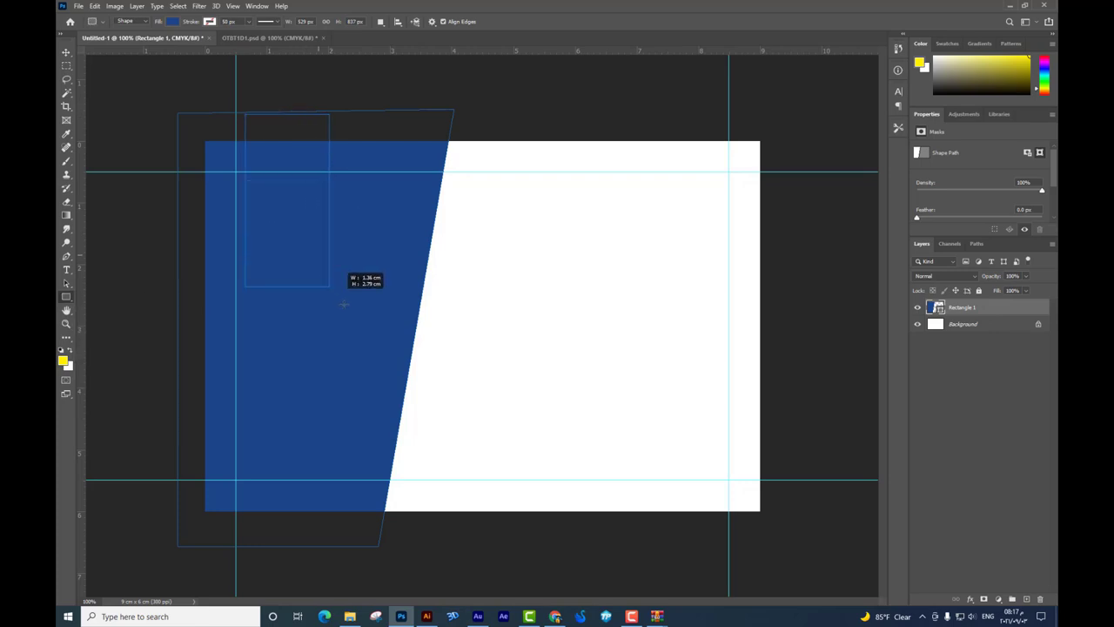
key("v")
left_click_drag(317, 185, 334, 179)
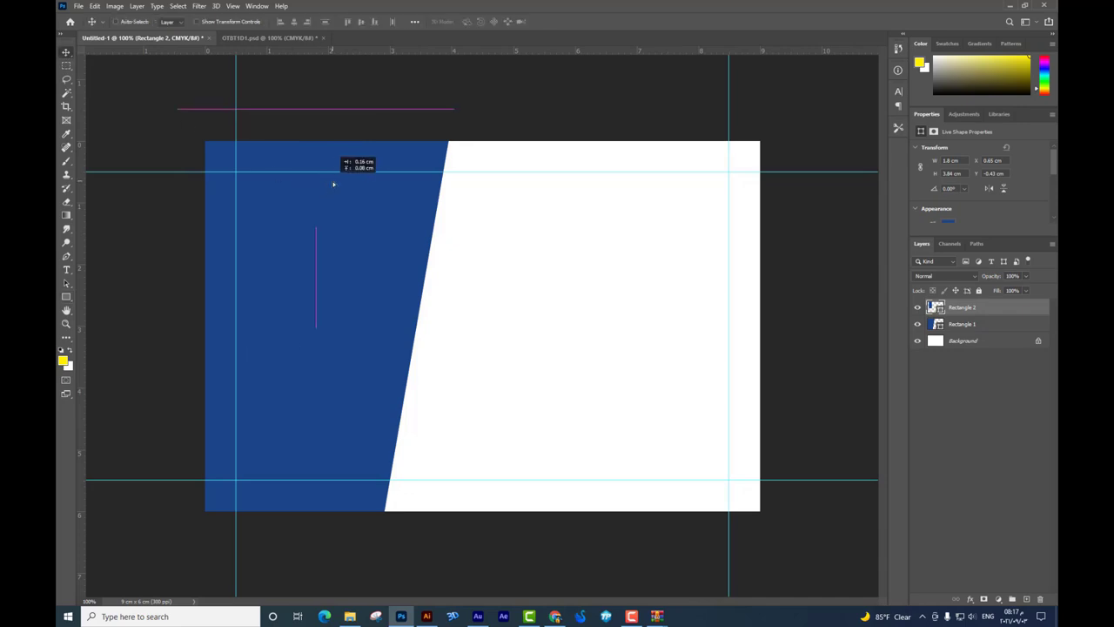
Give the tall rectangle a light blue fill.
double_click(936, 308)
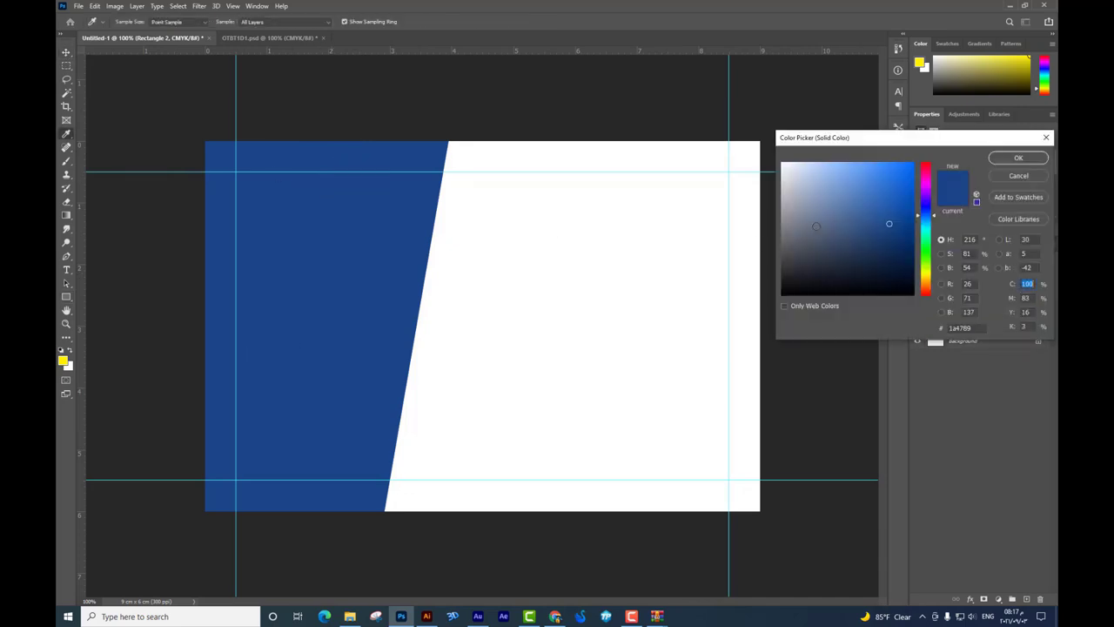
left_click_drag(810, 212, 814, 185)
key("Return")
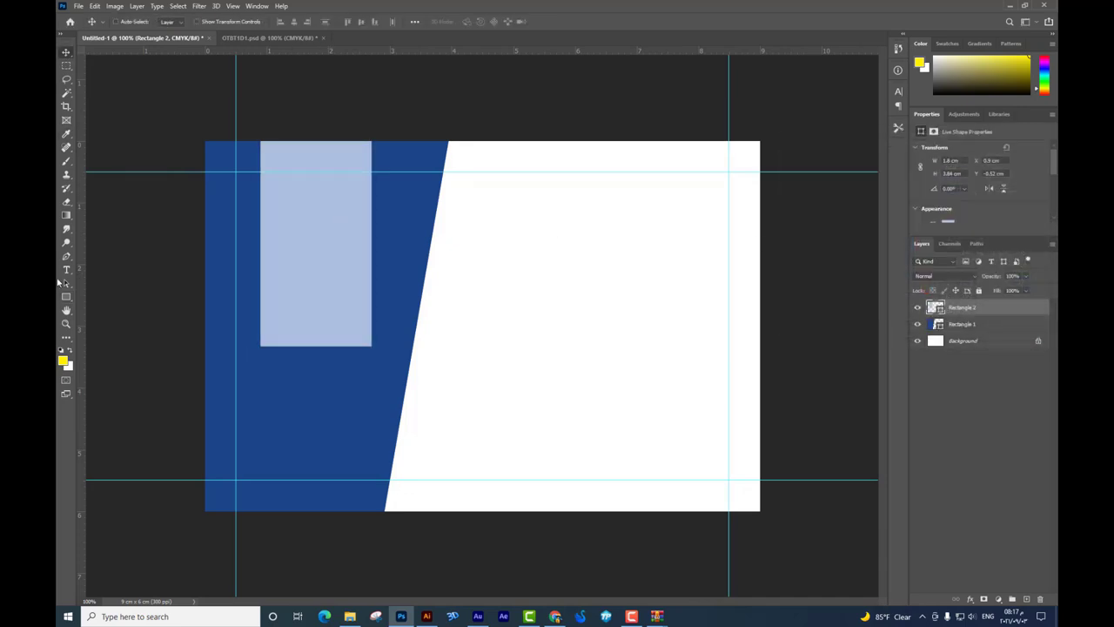
left_click(66, 297)
right_click(68, 297)
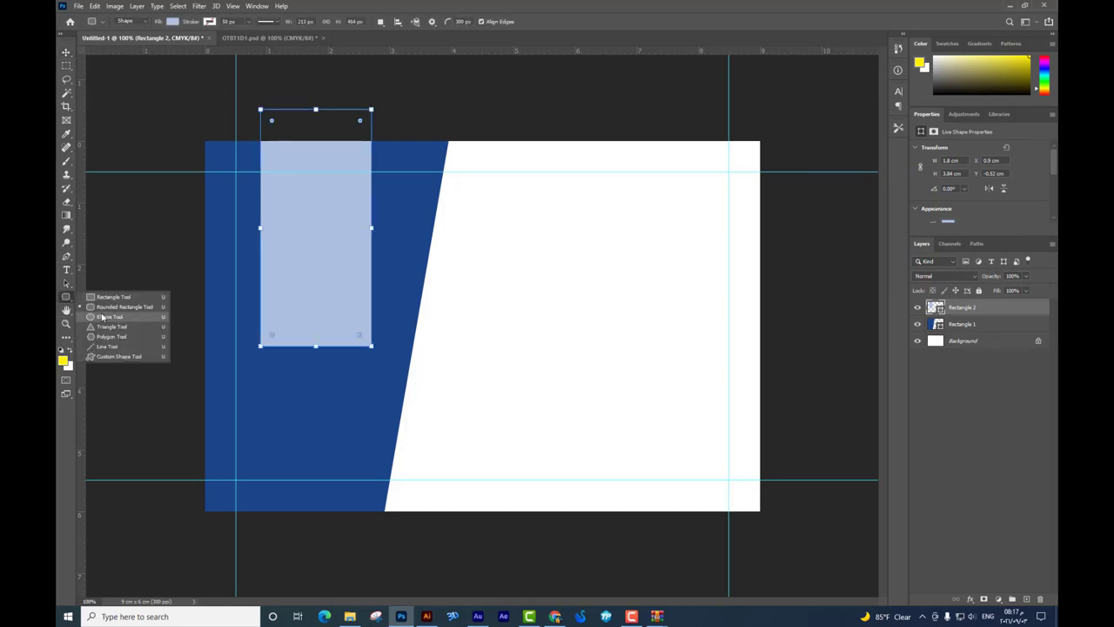
left_click(105, 316)
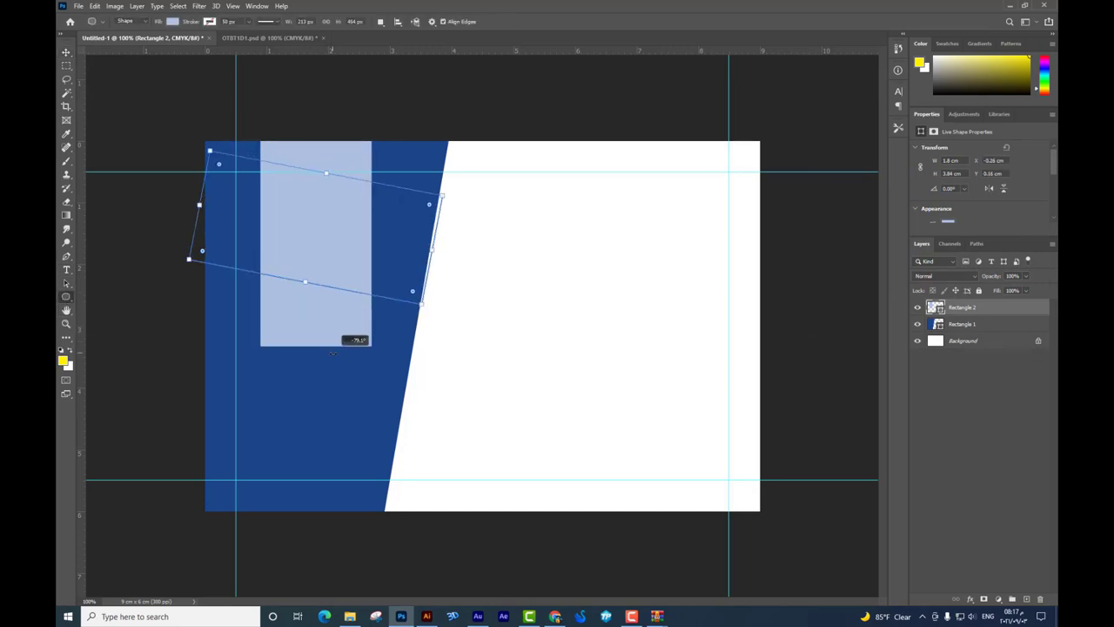
left_click(475, 305)
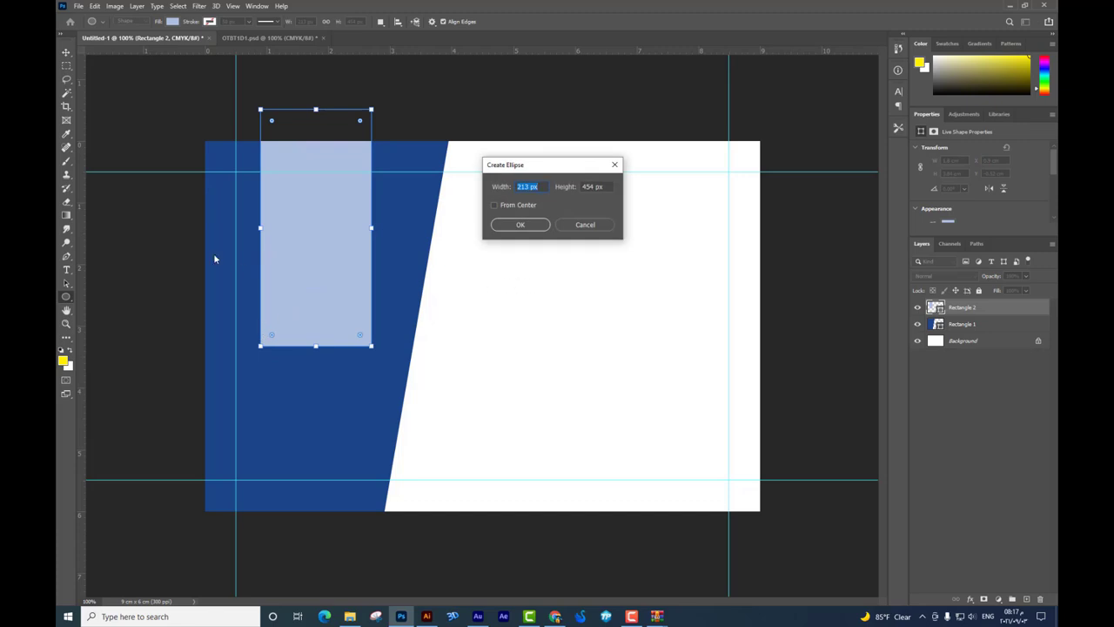
Draw a white circle over the light blue bar's lower end.
key("Escape")
left_click(266, 286)
key("Escape")
mouse_move(252, 266)
left_mouse_down()
mouse_move(350, 414)
mouse_move(402, 425)
left_mouse_up()
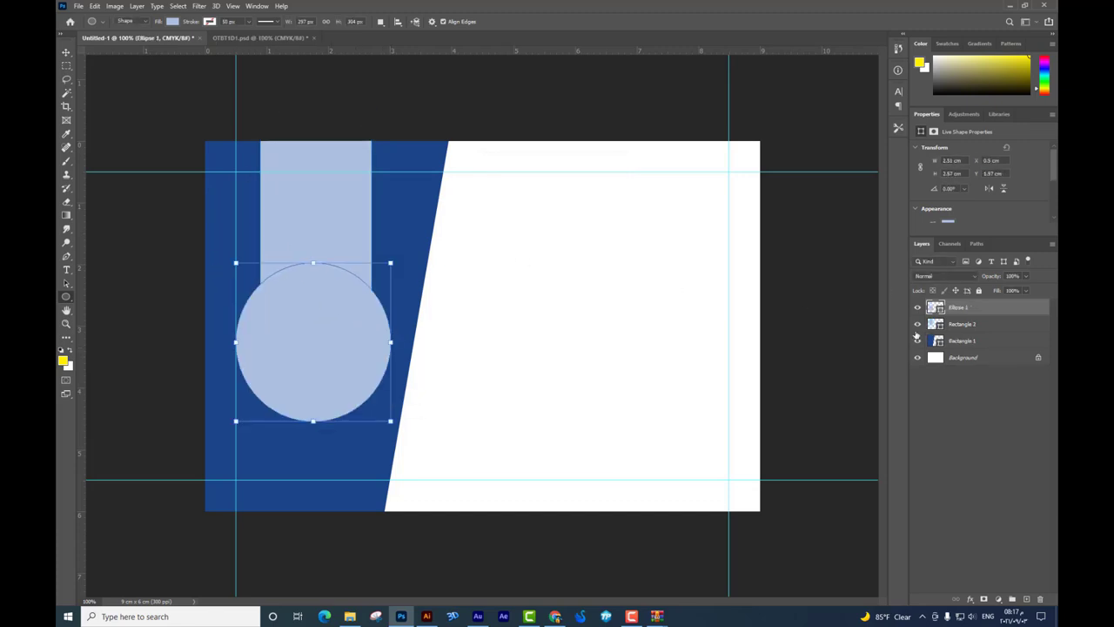
double_click(936, 310)
left_click(788, 157)
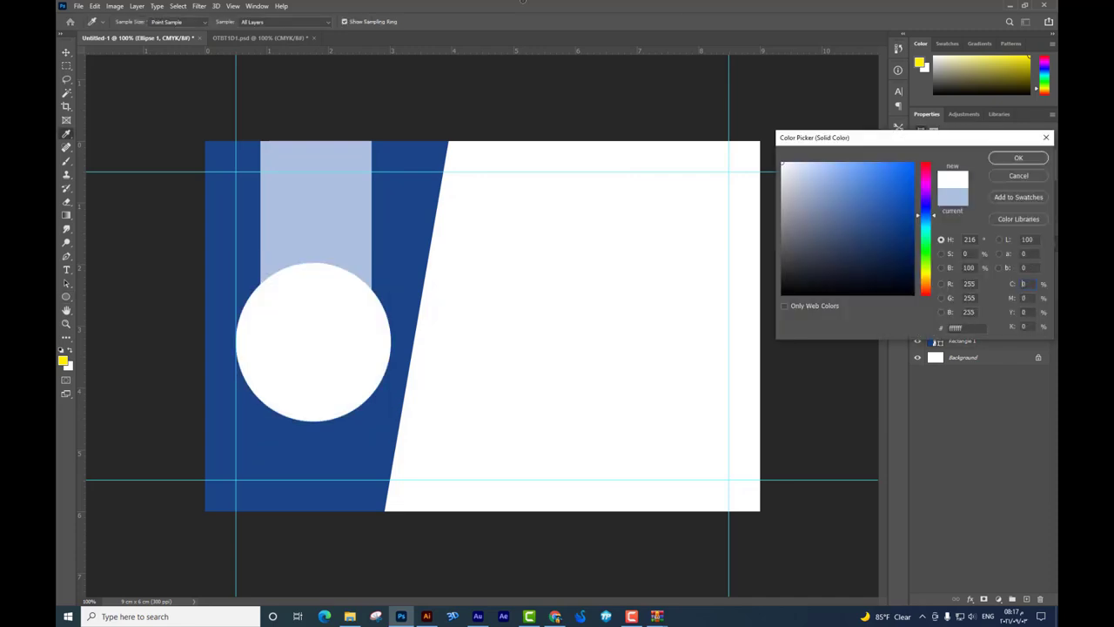
left_click(1012, 156)
Shift the circle and light bar slightly right and resize them to fit together.
left_click(65, 52)
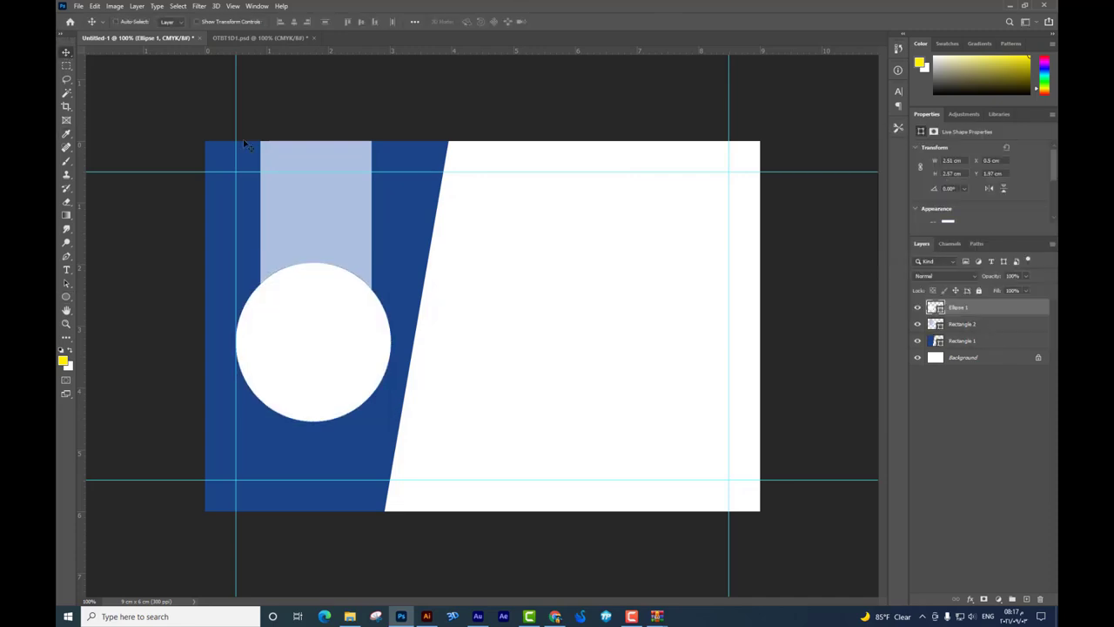
right_click(357, 208)
left_click(372, 218, "shift")
left_click_drag(365, 216, 375, 213)
key("ctrl+t")
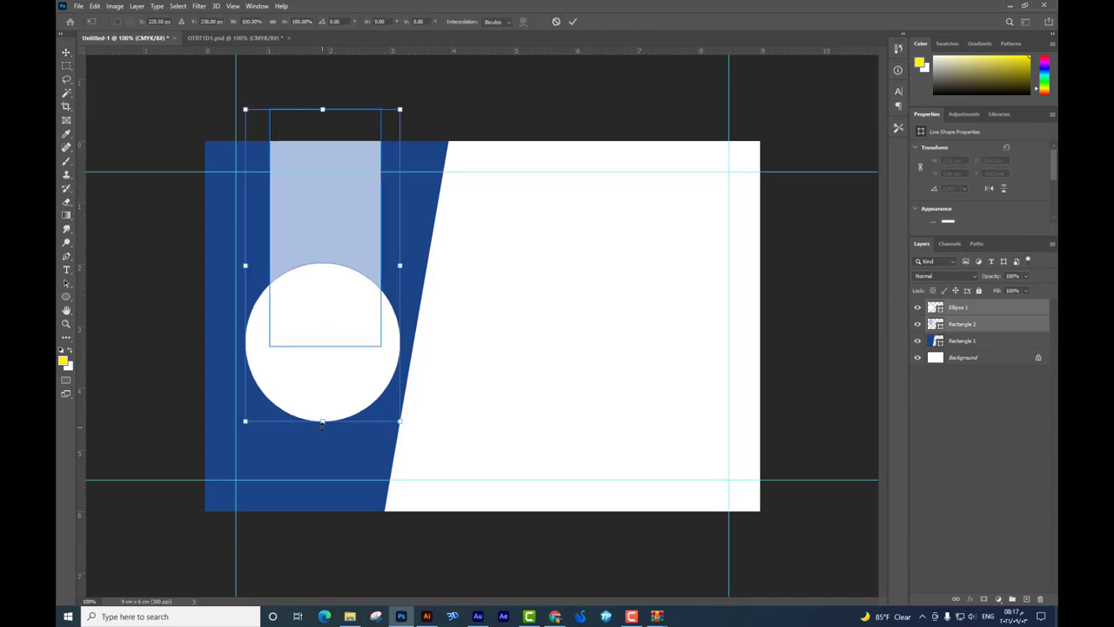
left_click_drag(322, 423, 322, 407)
left_click_drag(389, 398, 374, 342)
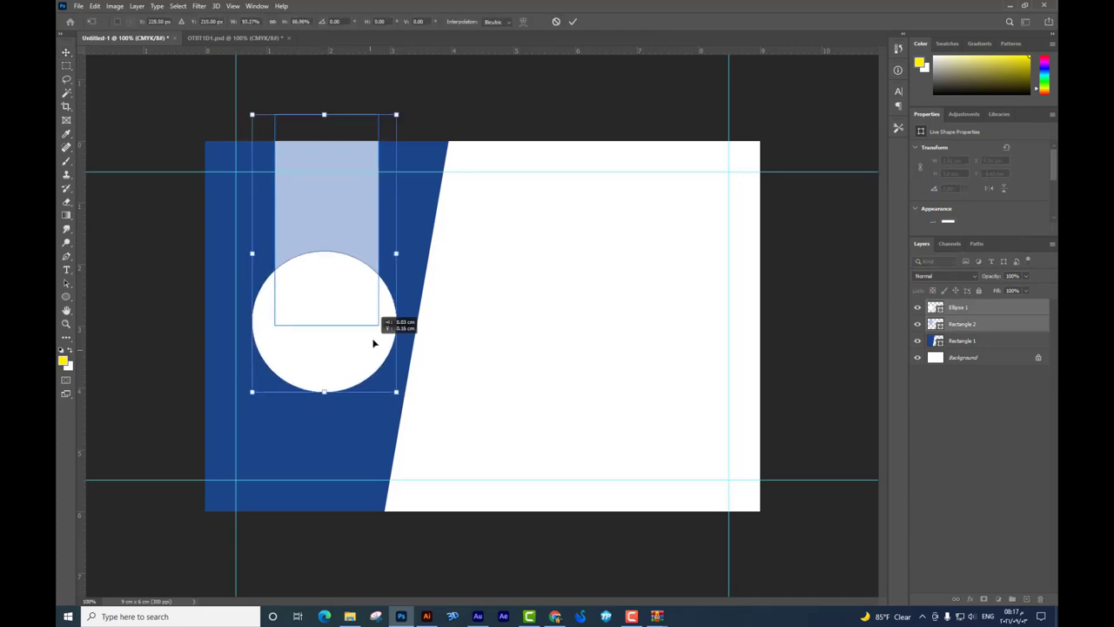
key("Return")
key("ctrl+t")
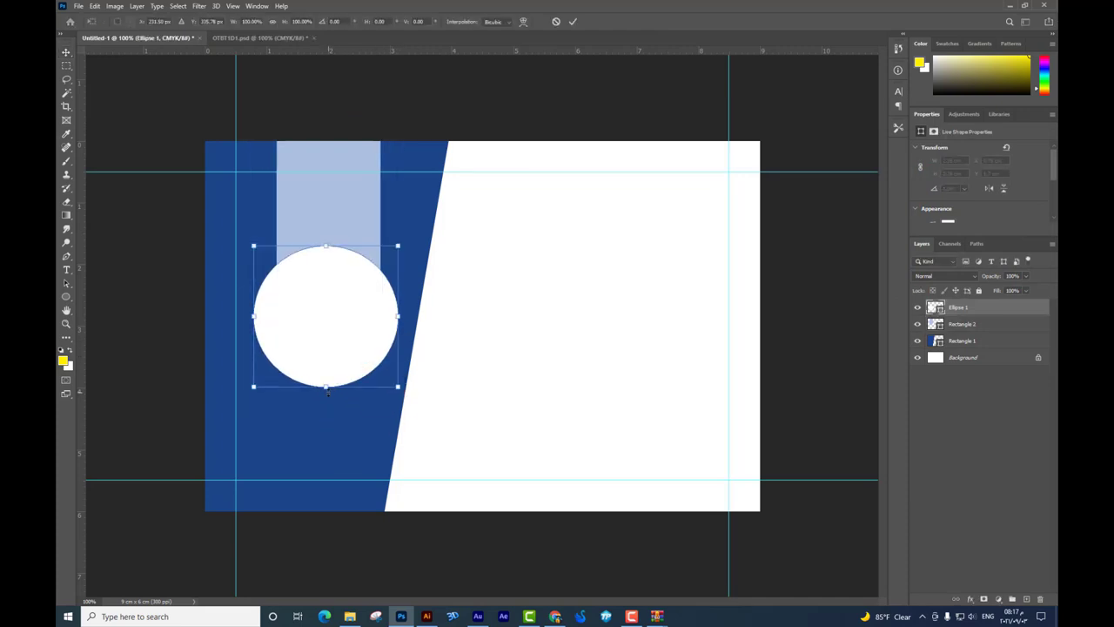
left_click_drag(329, 391, 329, 394)
key("Return")
Move the slanted blue Rectangle 1 panel slightly right and minimize Photoshop.
left_click(417, 214, "ctrl")
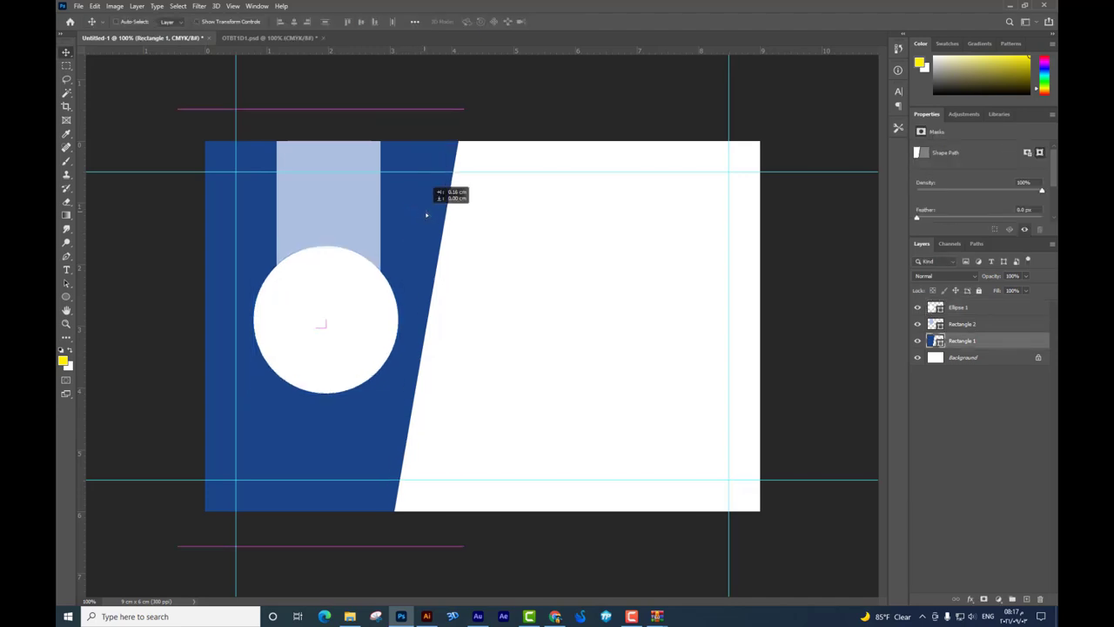
left_click_drag(417, 214, 438, 215)
left_click(370, 287, "ctrl")
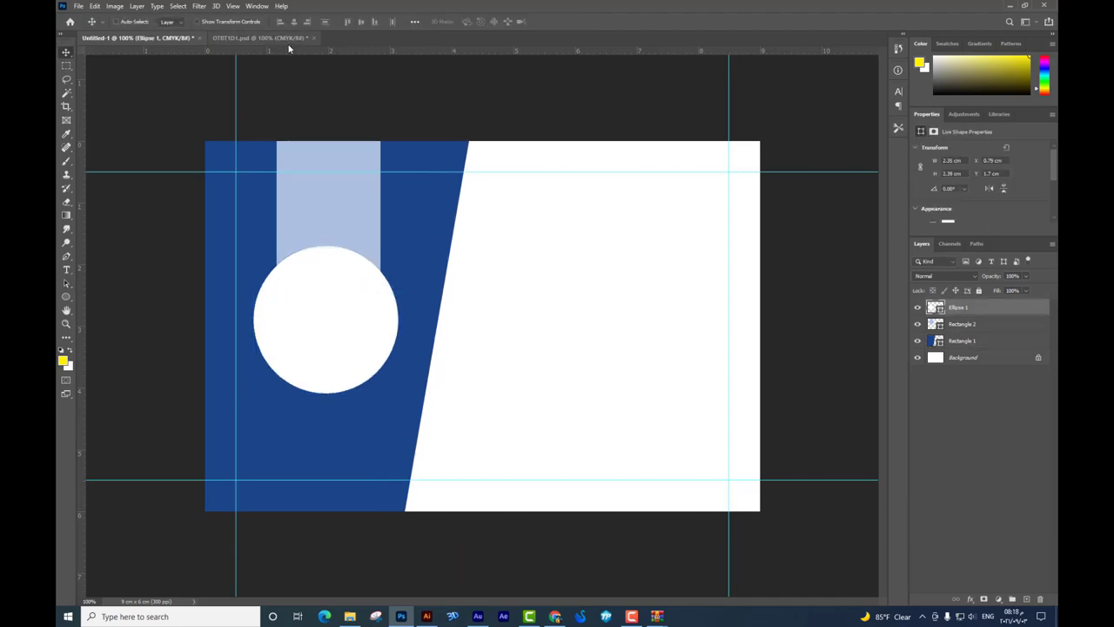
key("super+d")
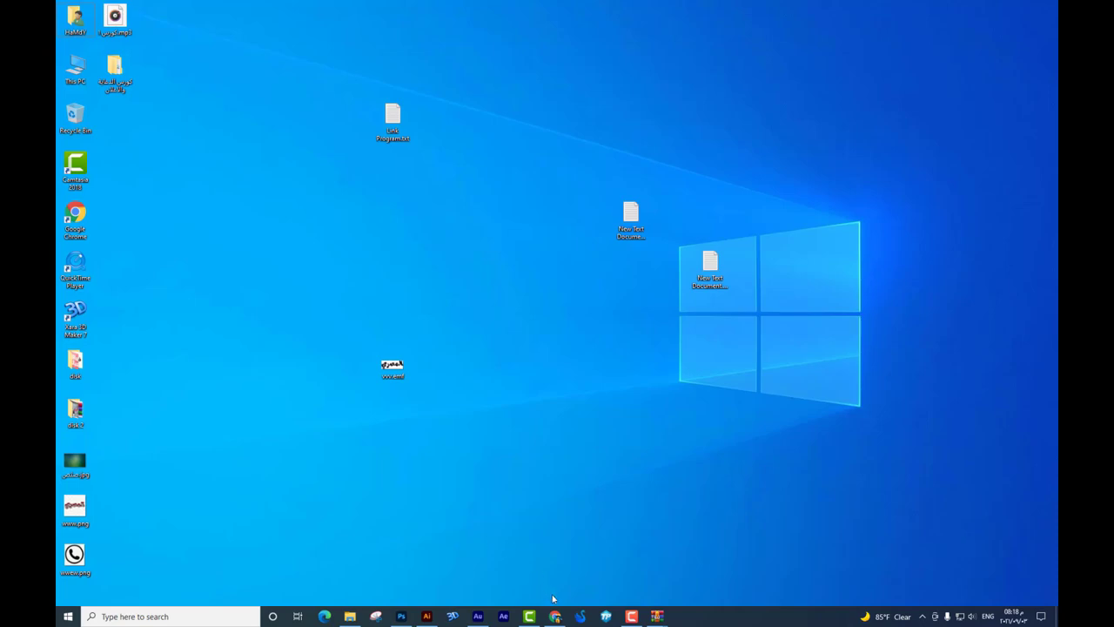
Copy the salmon fish logo from Google Images, paste it and clip it into Ellipse 1.
left_click(554, 615)
right_click(385, 185)
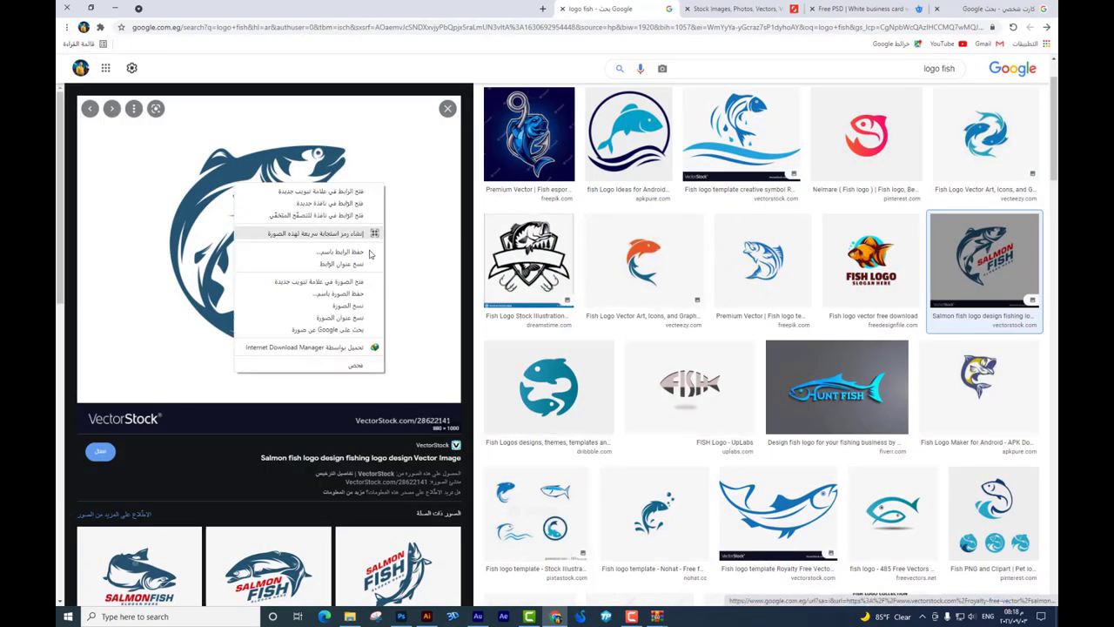
left_click(348, 306)
left_click(400, 616)
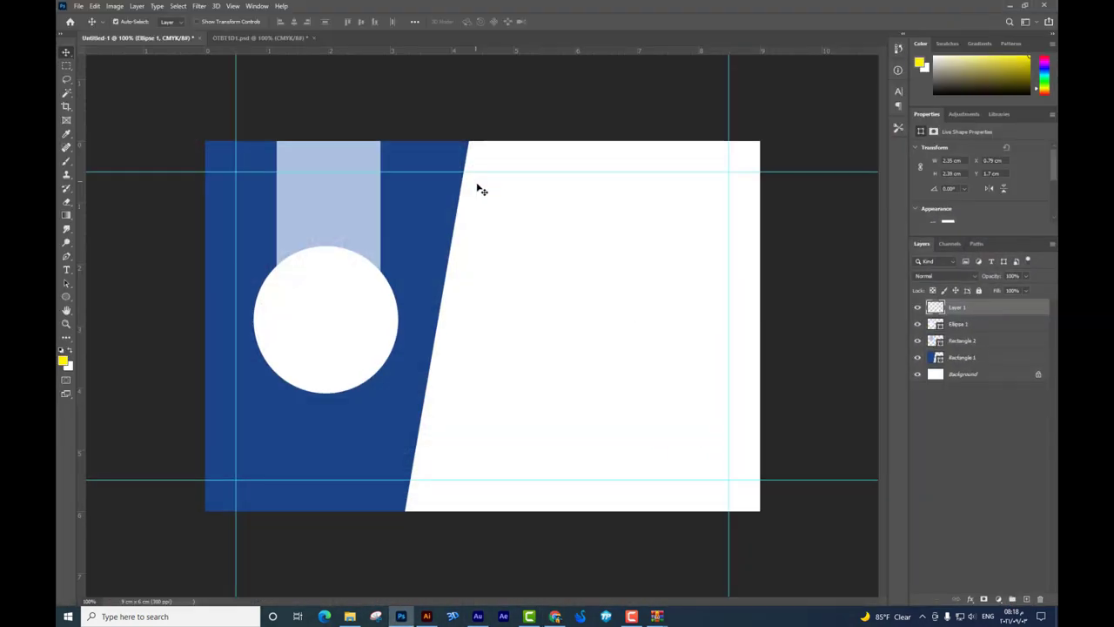
key("ctrl+v")
key("ctrl+alt+g")
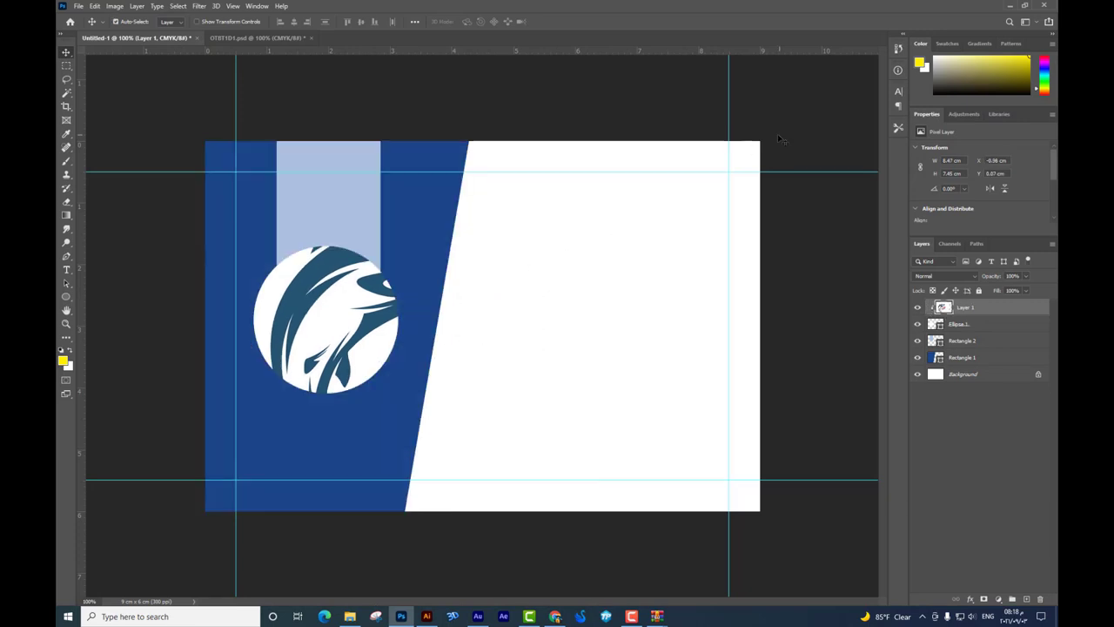
Scale, move and slightly rotate the clipped logo to fit inside the white circle.
left_click(389, 297)
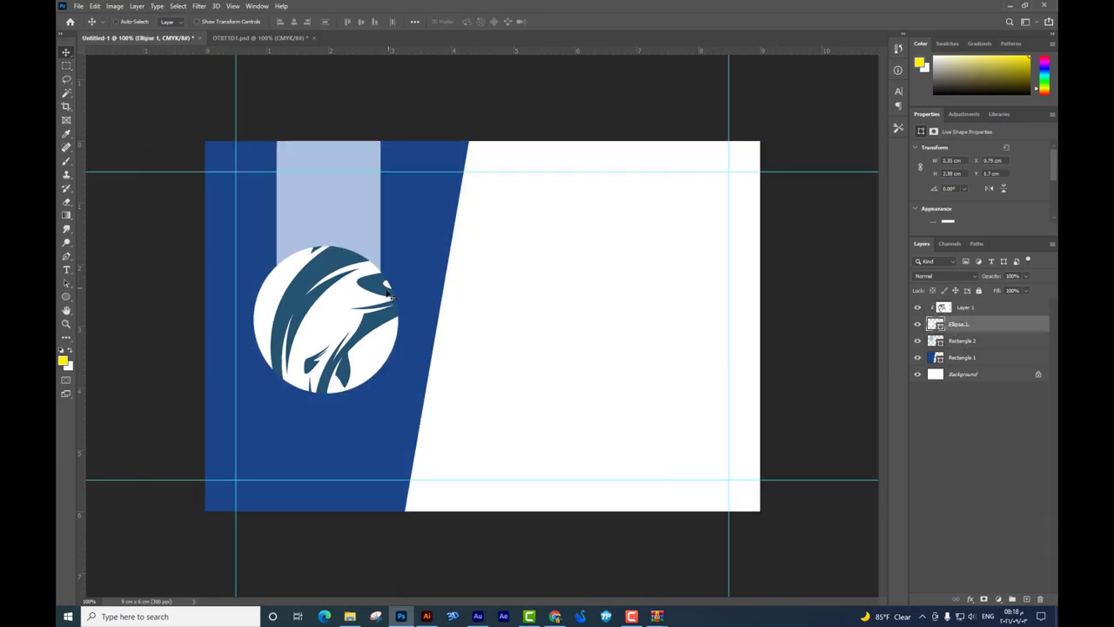
left_click(521, 150, "ctrl")
key("ctrl+t")
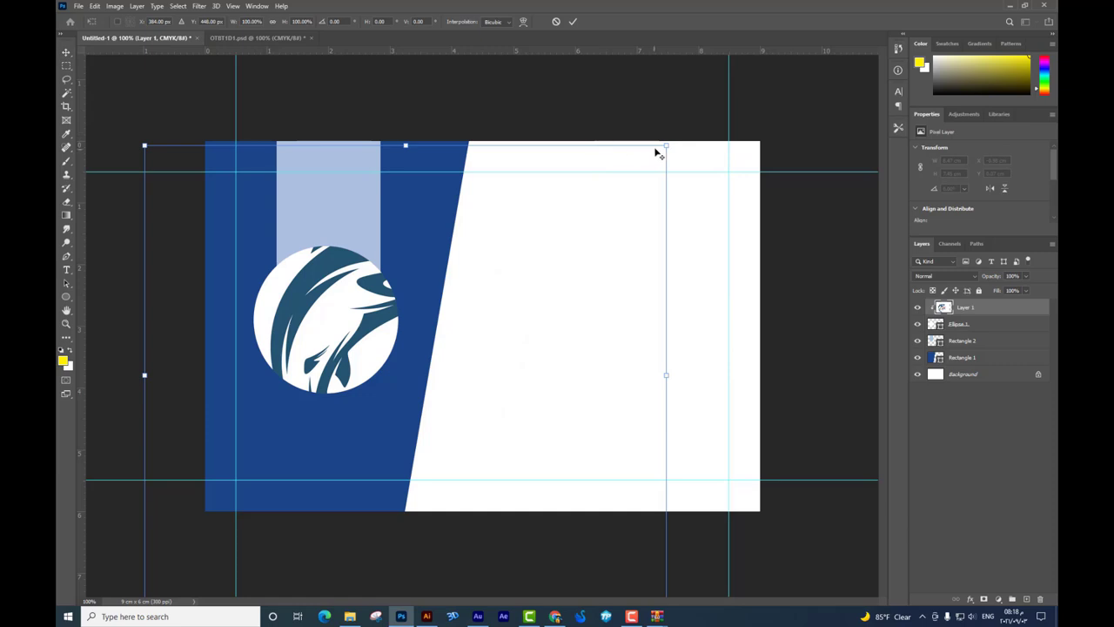
left_click_drag(658, 153, 493, 294)
left_click_drag(463, 357, 413, 303)
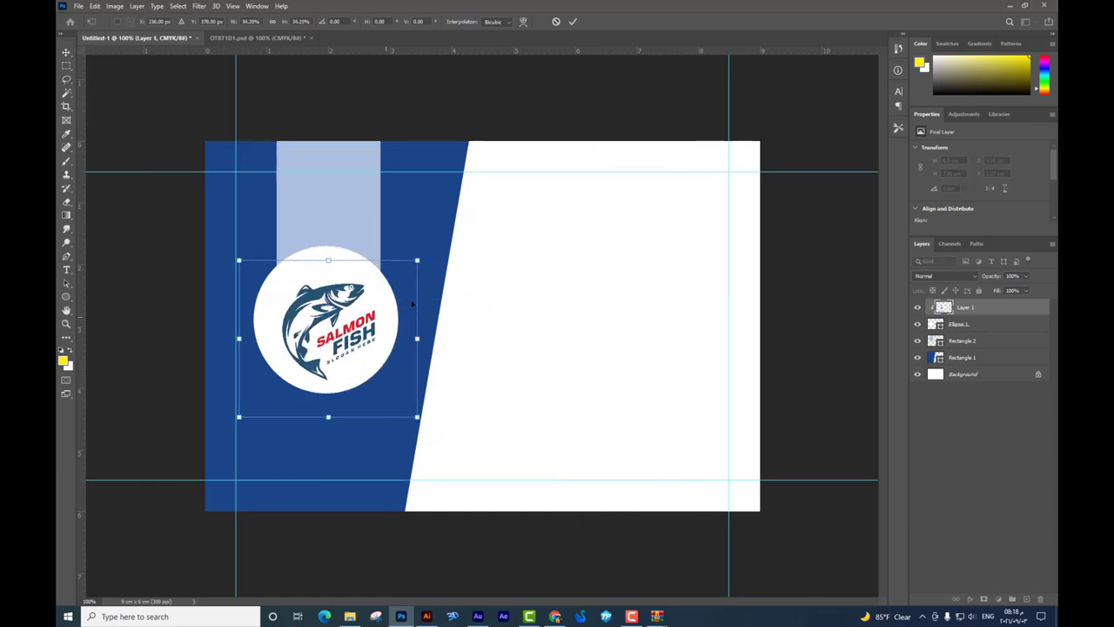
left_click_drag(417, 259, 401, 280)
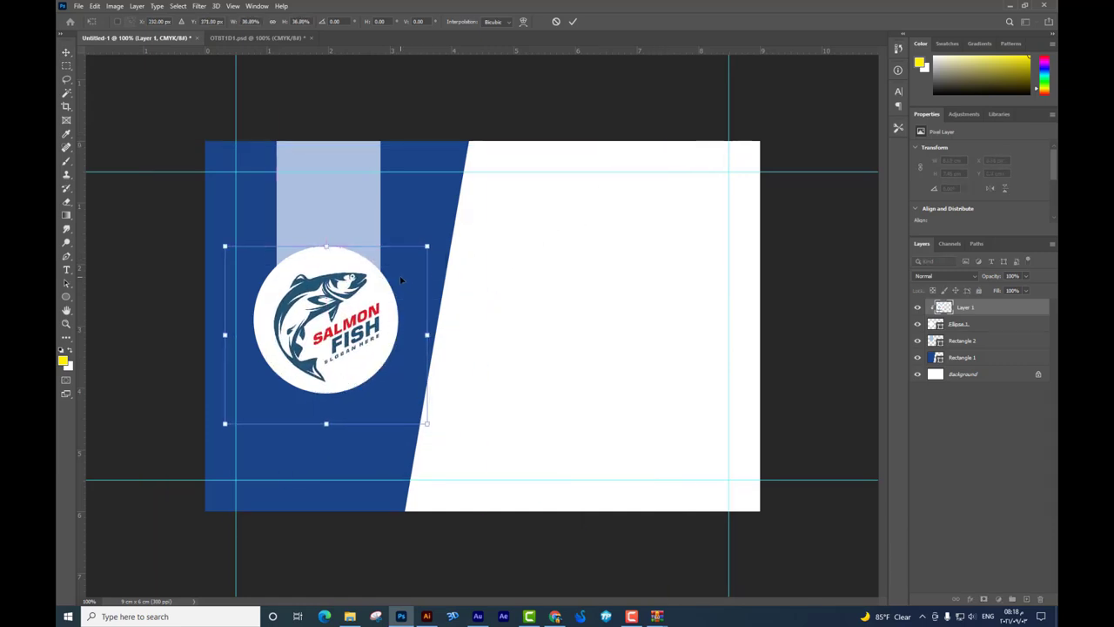
key("Return")
key("Left")
key("Left")
key("Left")
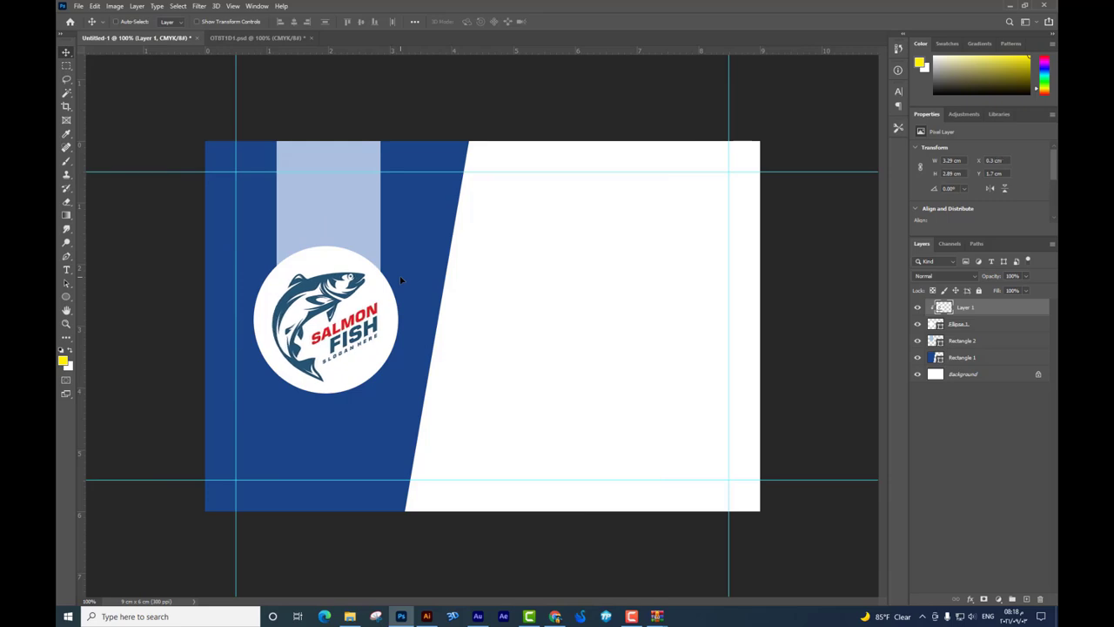
key("Left")
key("Left")
right_click(531, 259)
Add a grey (c0c0c0) Solid Color fill layer above the Background, plus an empty new layer.
left_click(550, 261)
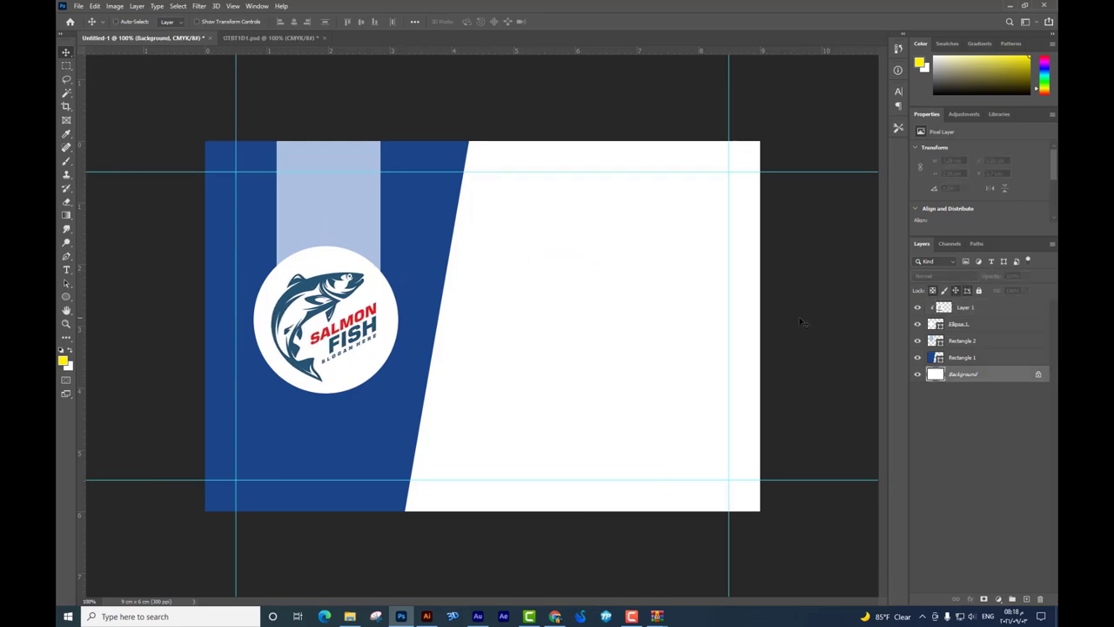
right_click(663, 298)
left_click(670, 297)
right_click(560, 244)
left_click(592, 246)
left_click(997, 599)
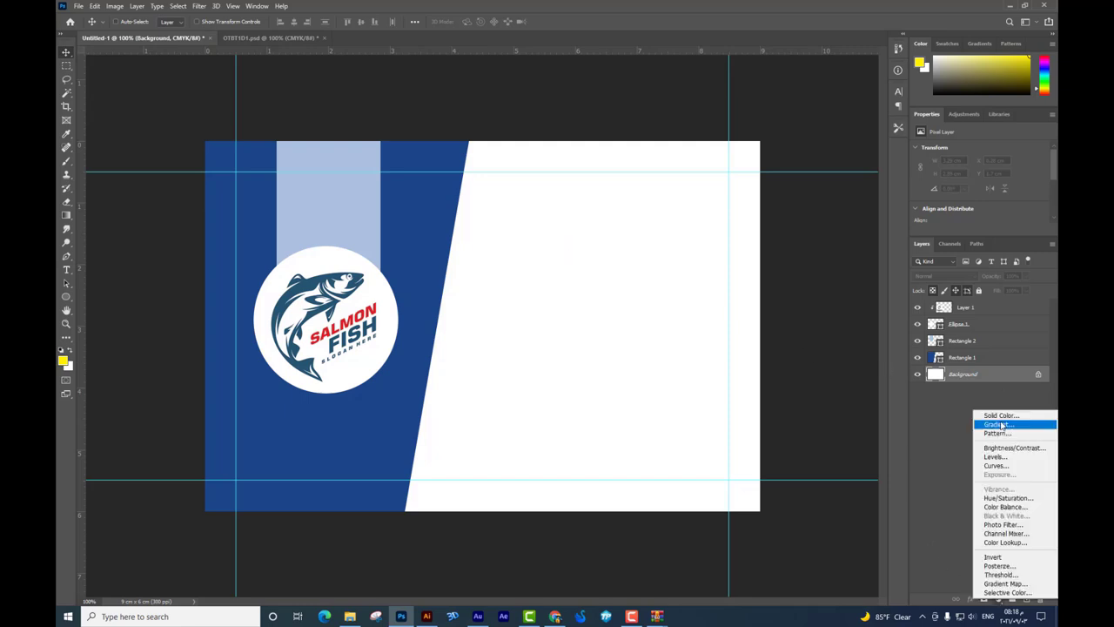
left_click(999, 416)
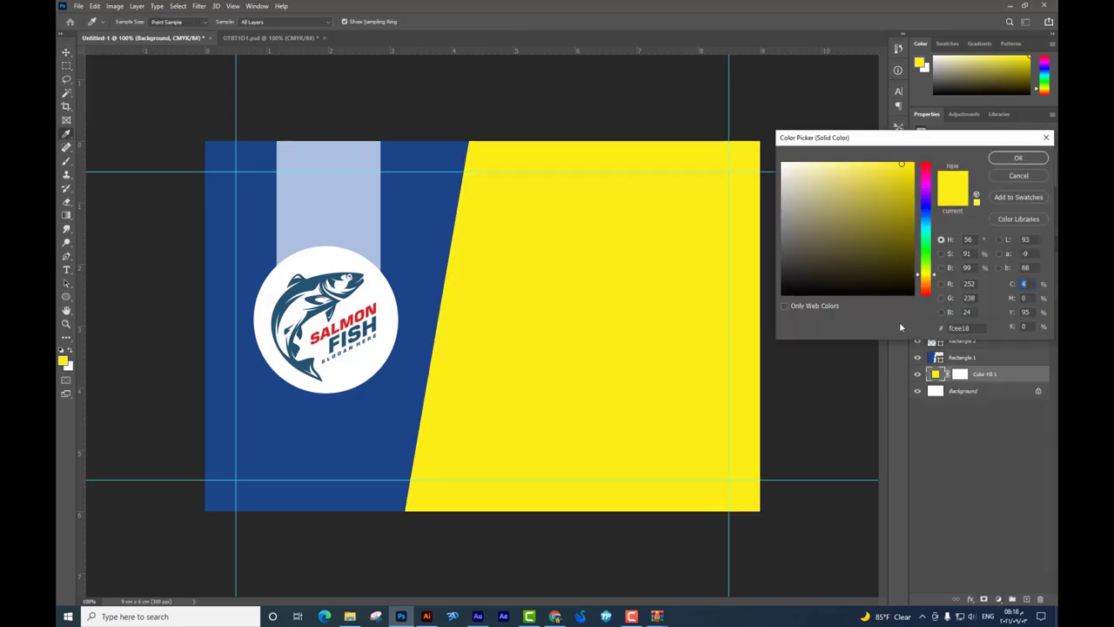
left_click_drag(831, 187, 758, 202)
left_click(1032, 157)
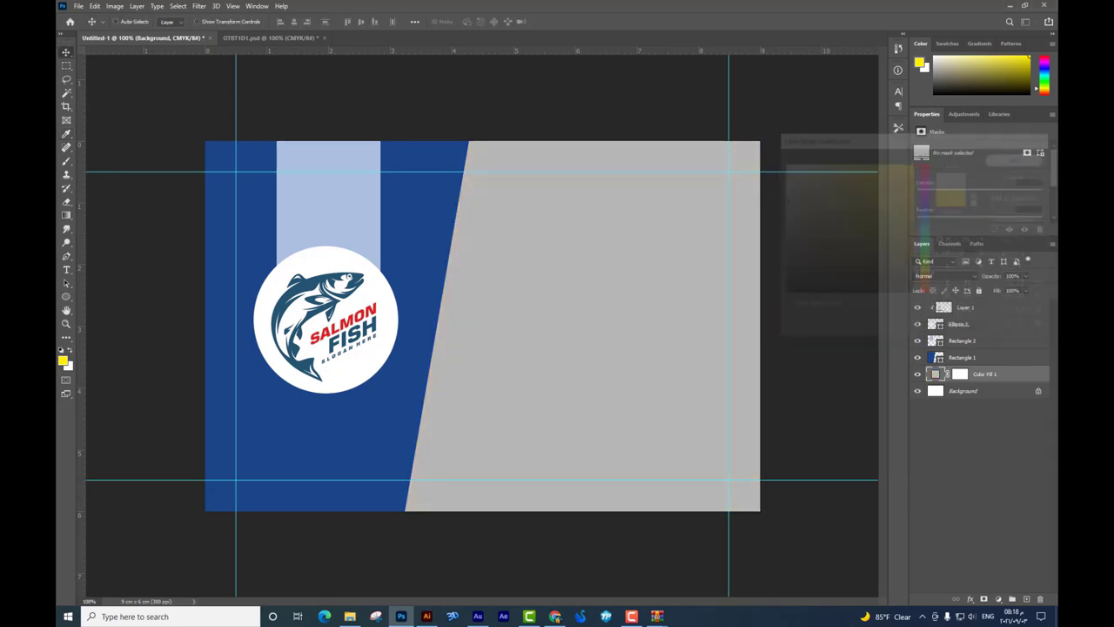
left_click(1026, 600)
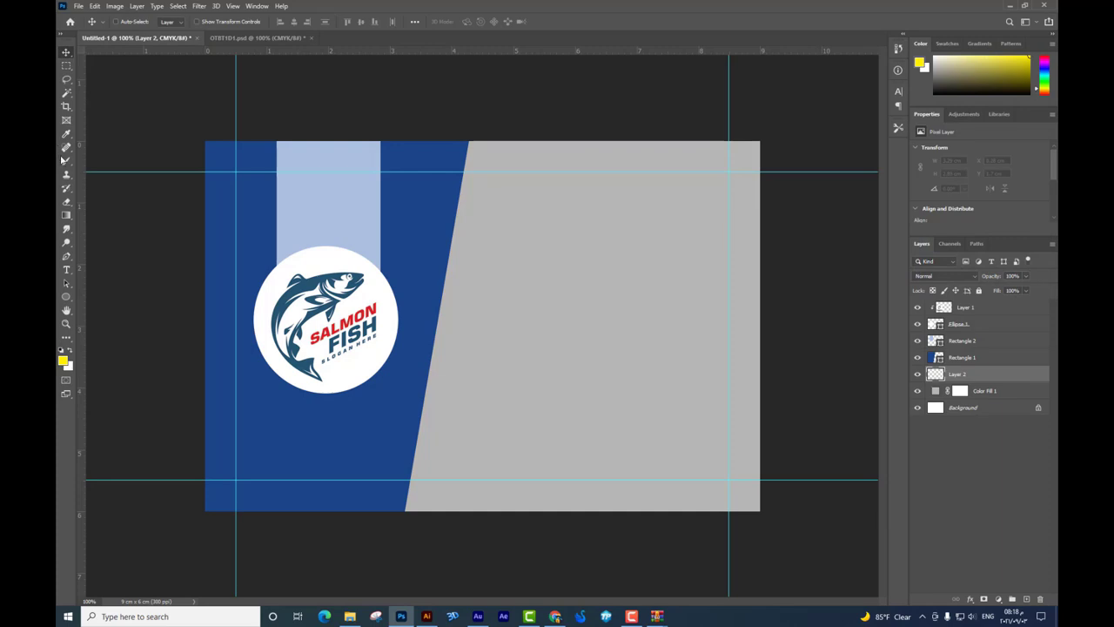
Set up a large soft round brush with white as the paint colour.
left_click(65, 160)
left_click(63, 360)
left_click(788, 180)
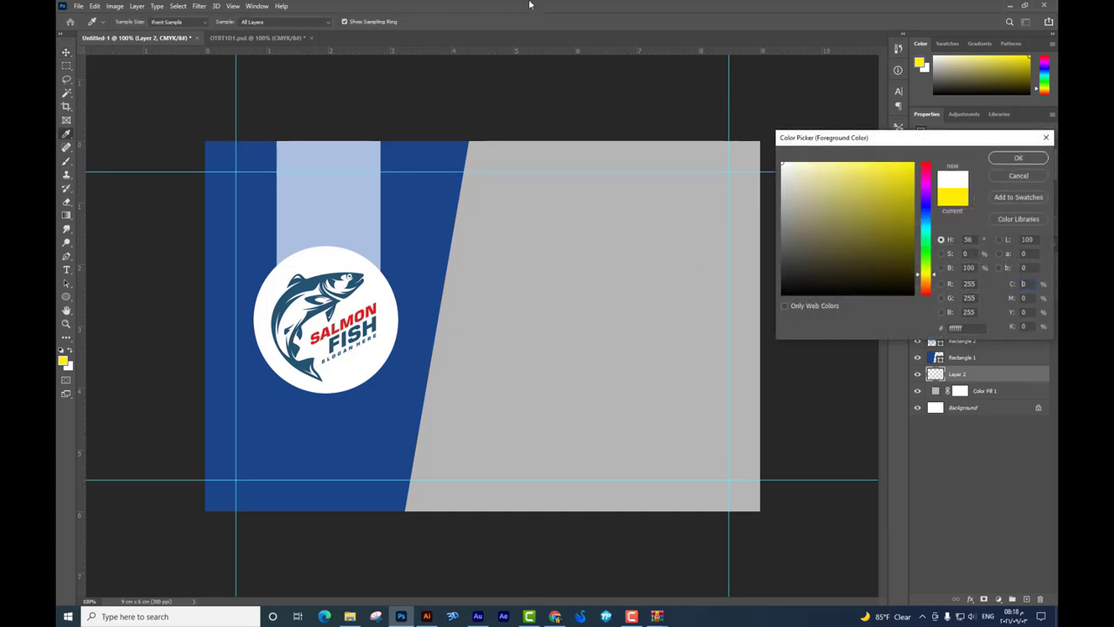
left_click(1015, 157)
right_click(581, 294)
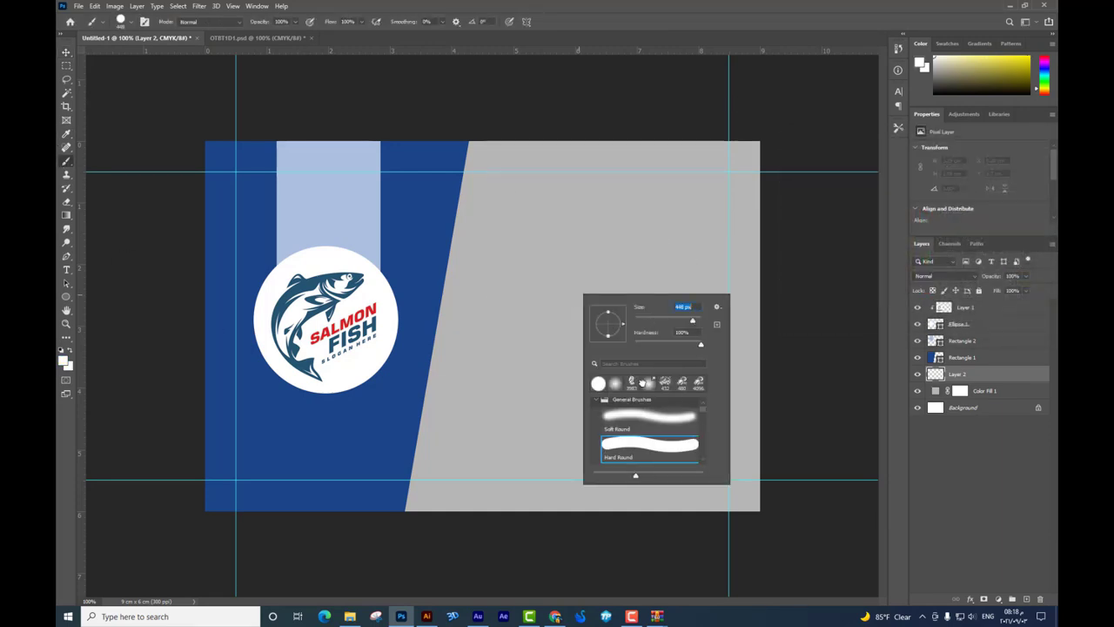
double_click(614, 383)
left_click(577, 256)
Paint a white glow in the grey area and enlarge it across the card.
left_click(579, 348)
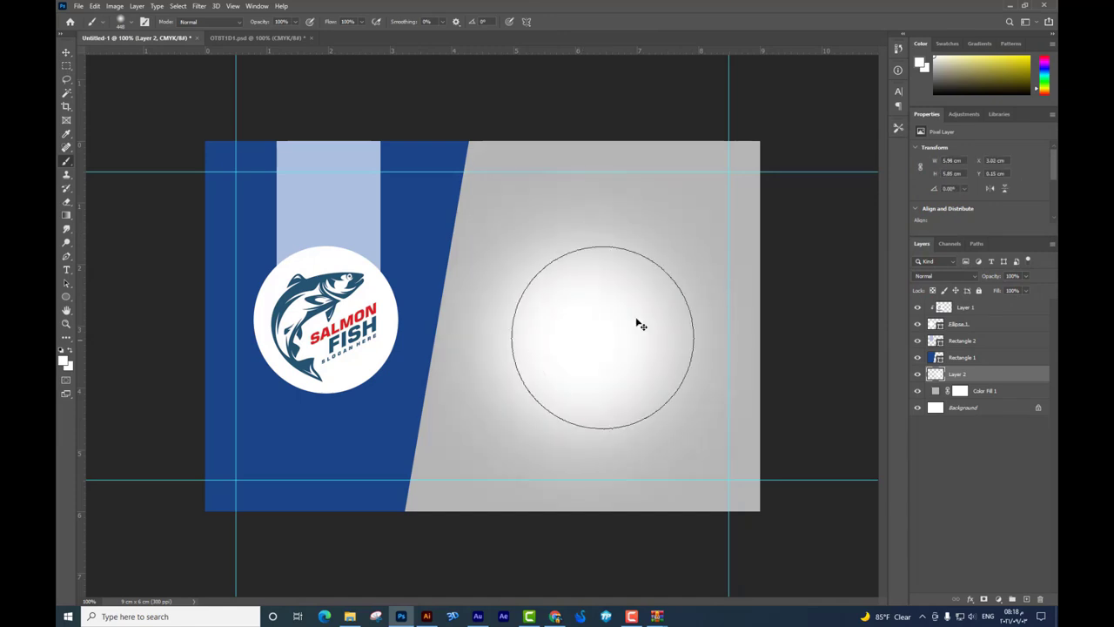
key("ctrl+t")
left_click_drag(759, 150, 931, 51)
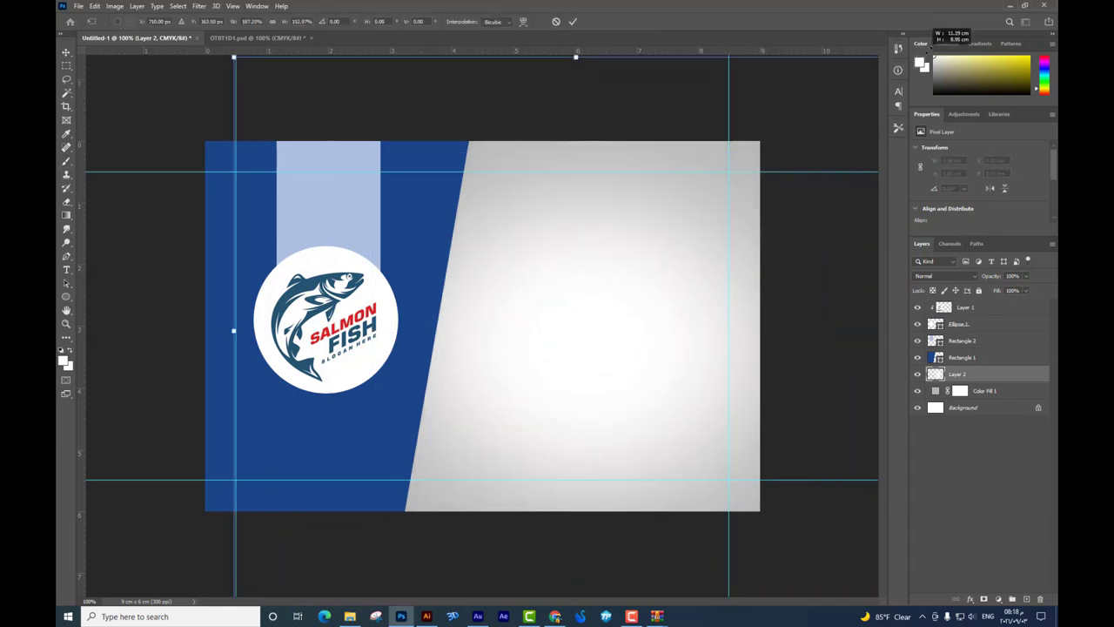
key("Return")
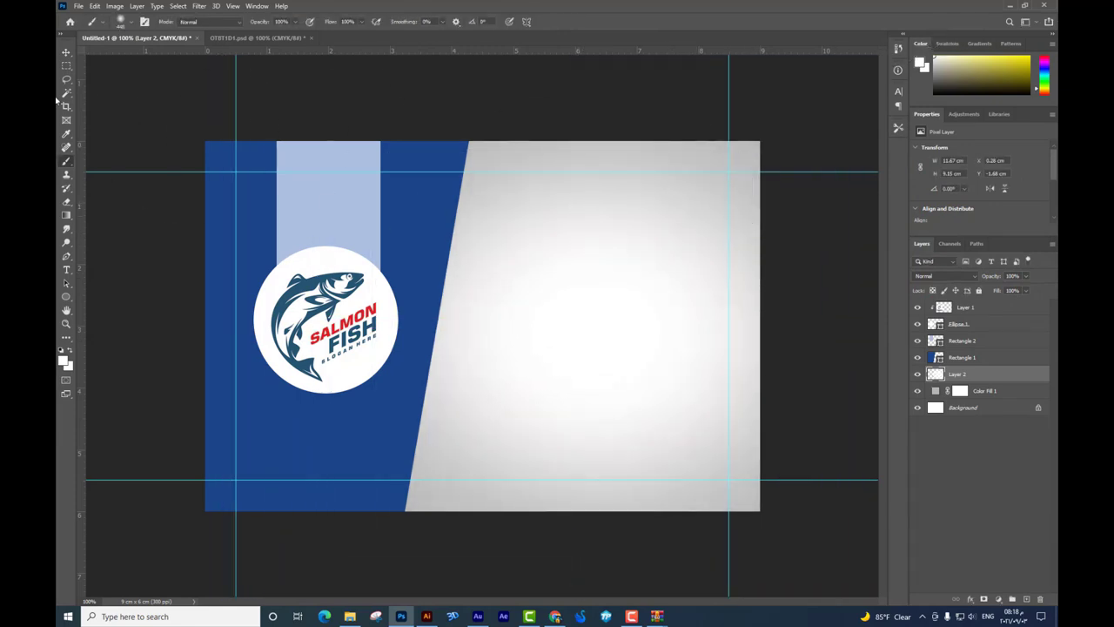
left_click(67, 53)
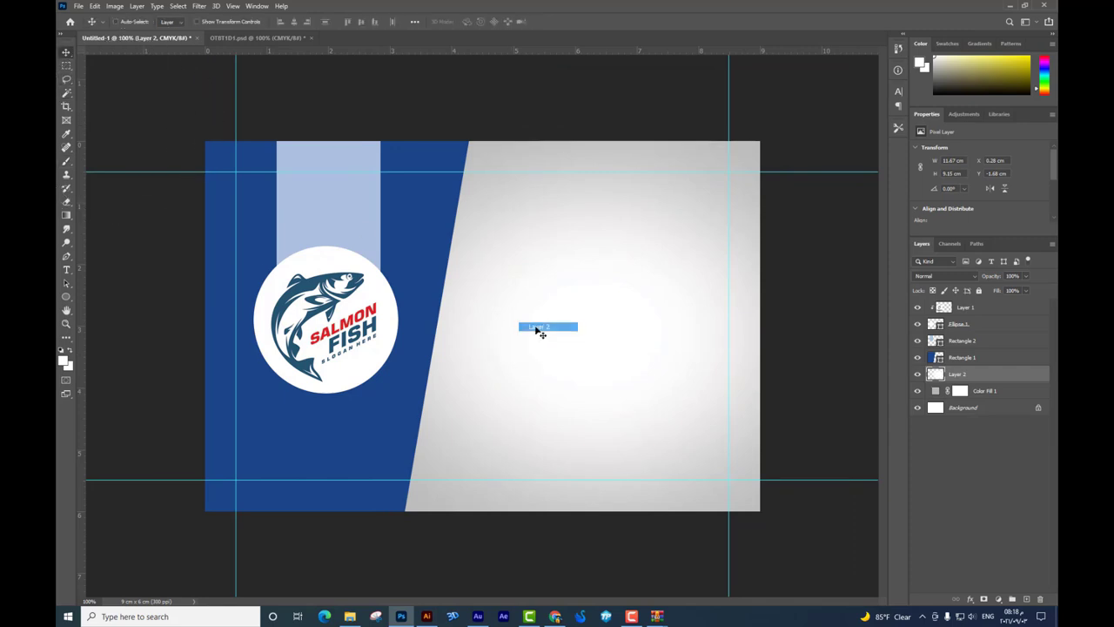
key("ctrl+plus")
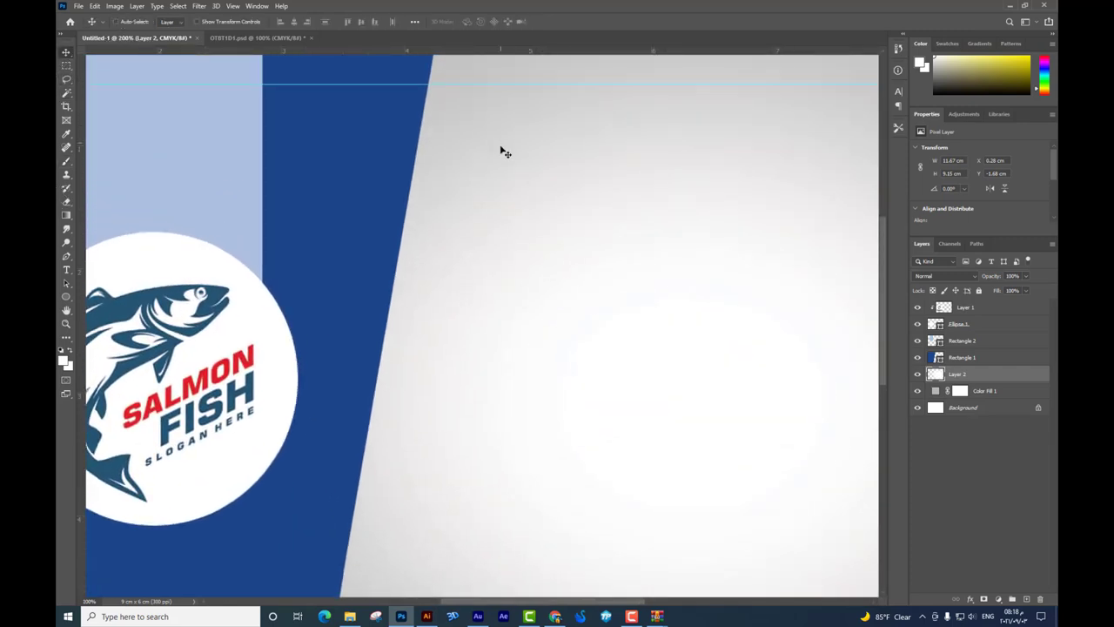
key("ctrl+minus")
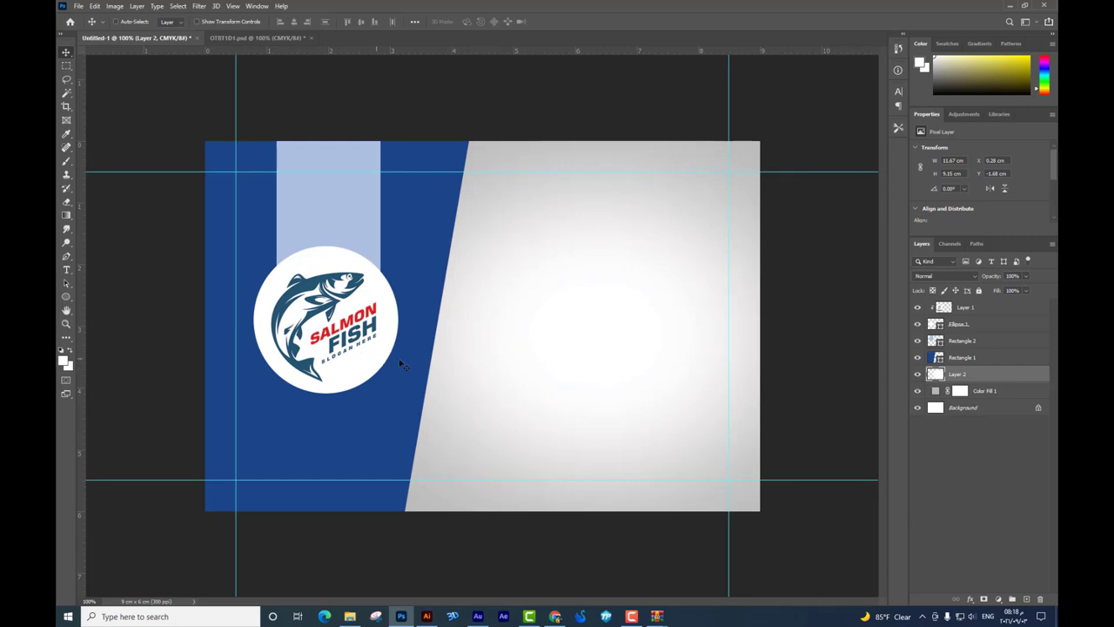
Add dark blue SALMON text in the grey area and enlarge it.
key("t")
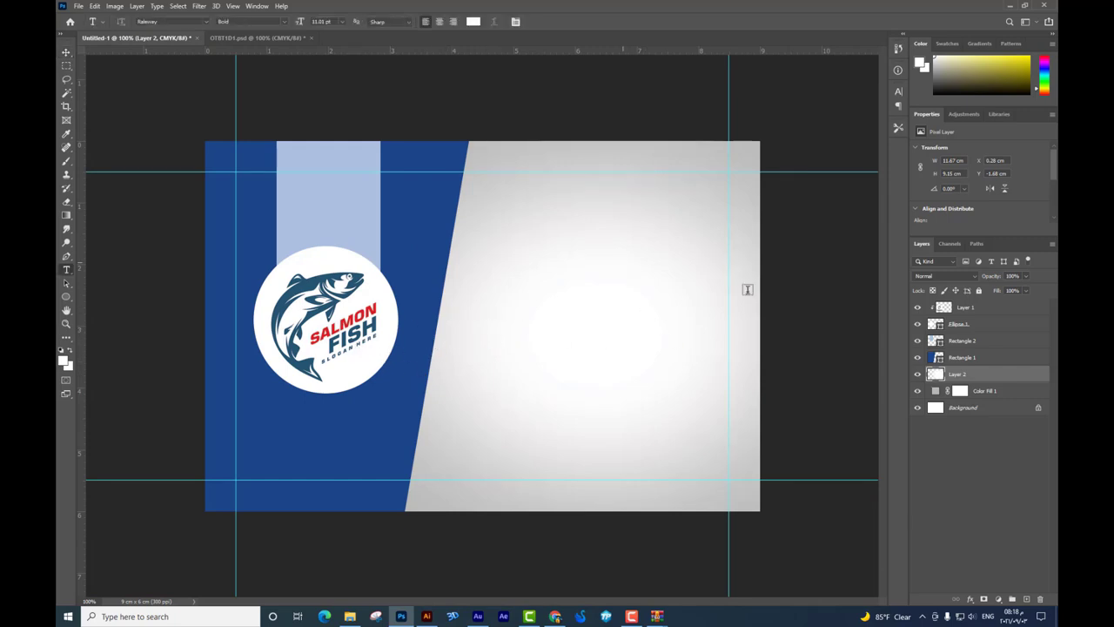
left_click(473, 260)
type("SALMON")
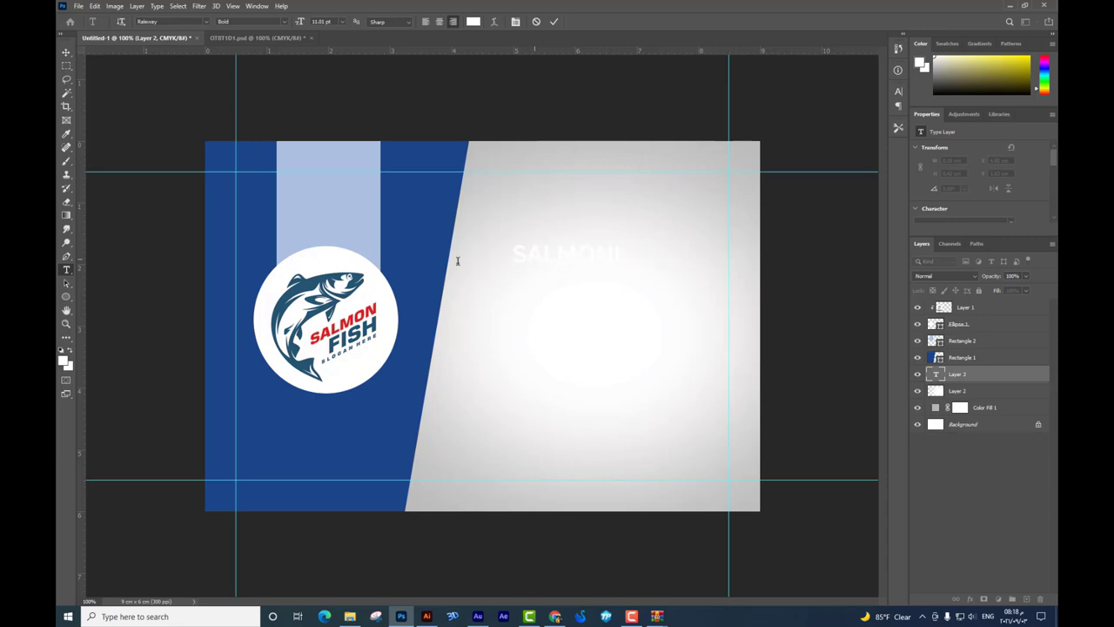
left_click(62, 361)
left_click(887, 223)
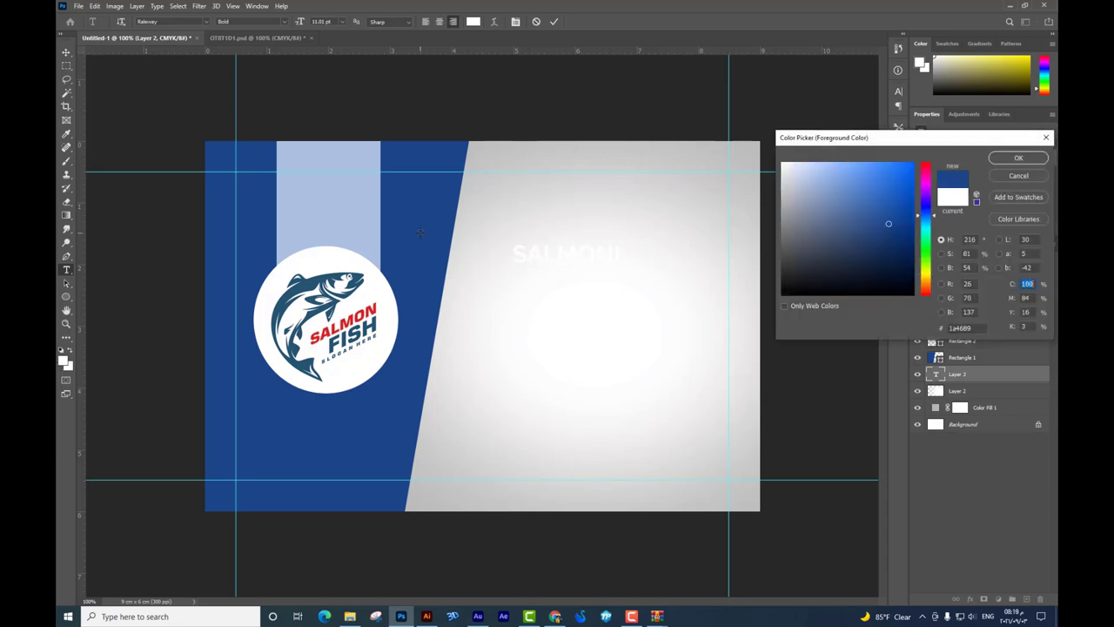
left_click(1015, 157)
type("T")
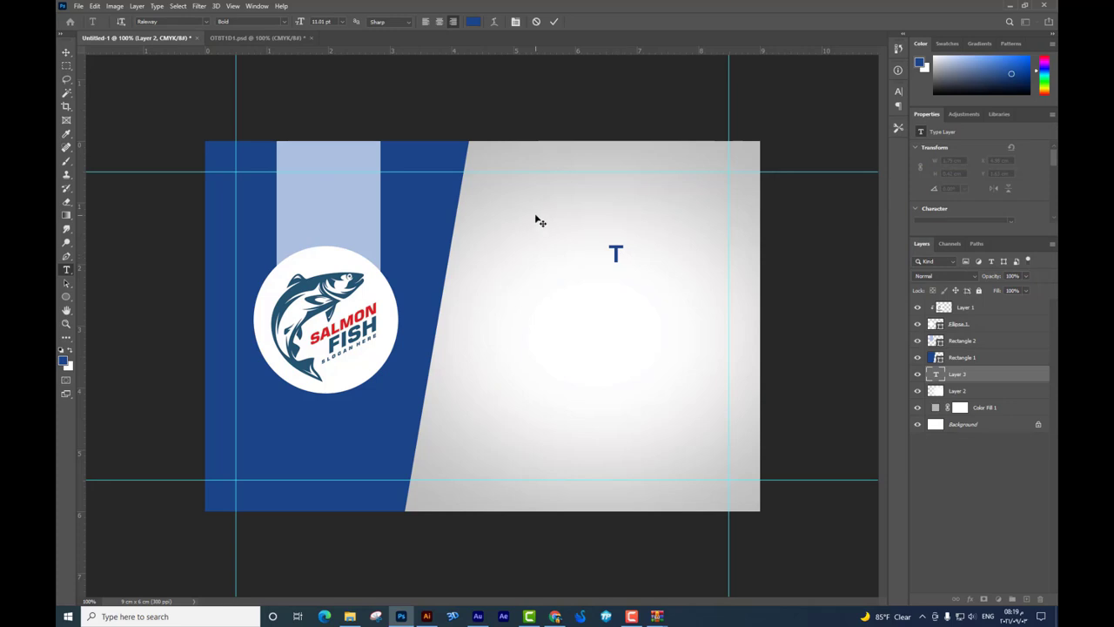
type("ALMON")
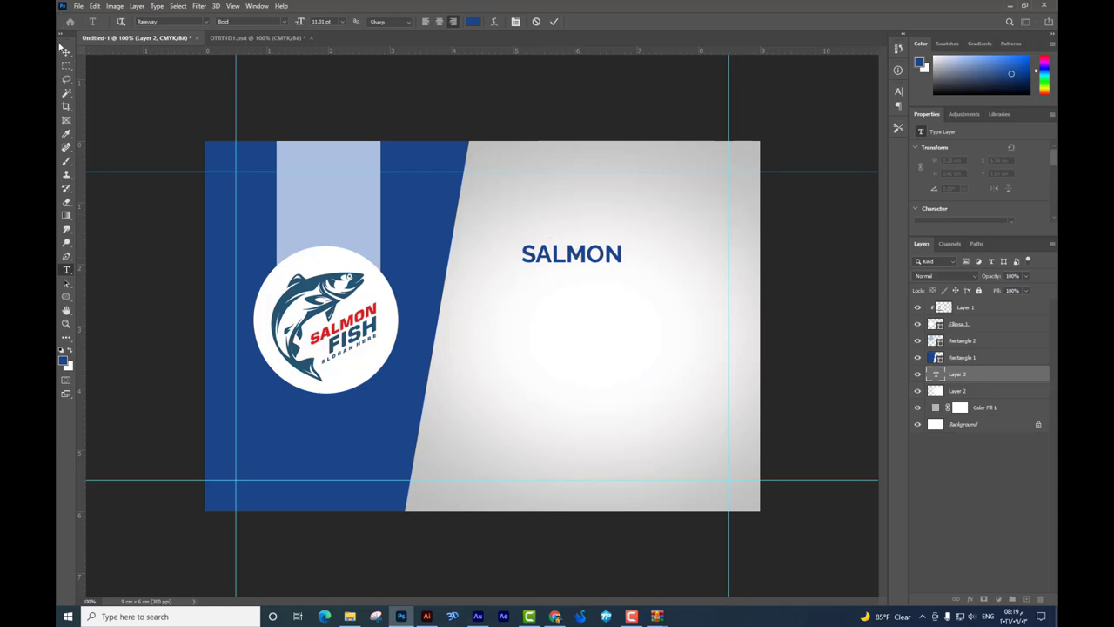
left_click(65, 51)
key("ctrl+t")
mouse_move(625, 241)
left_mouse_down()
mouse_move(696, 236)
mouse_move(675, 290)
left_mouse_up()
key("Return")
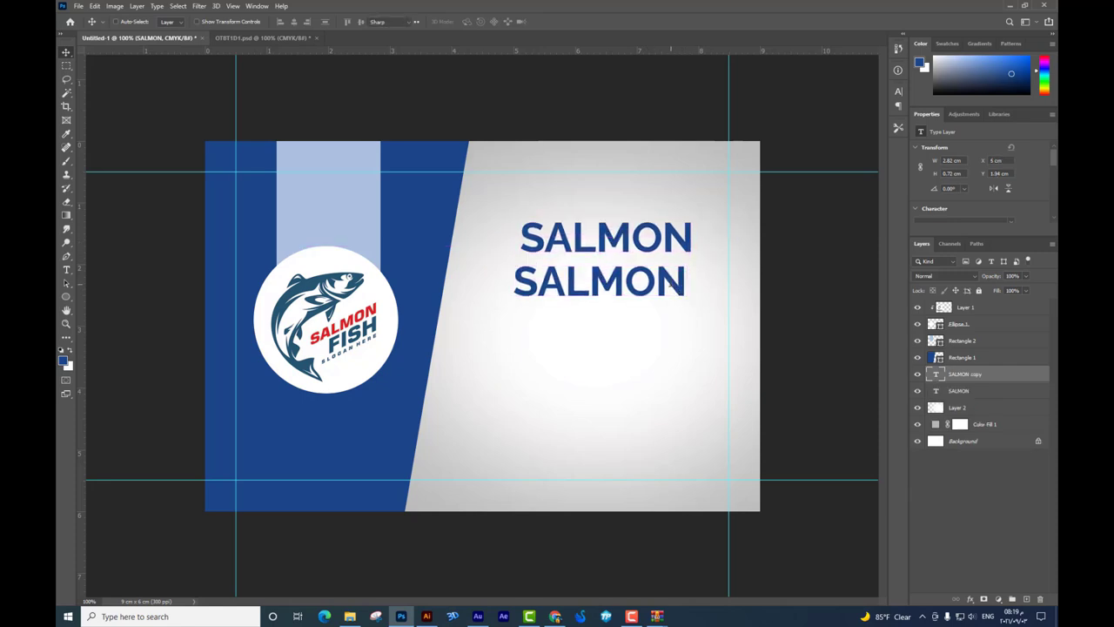
Change the second line to FISH in the logo's red and nudge it up.
key("t")
double_click(675, 282)
type("FISH")
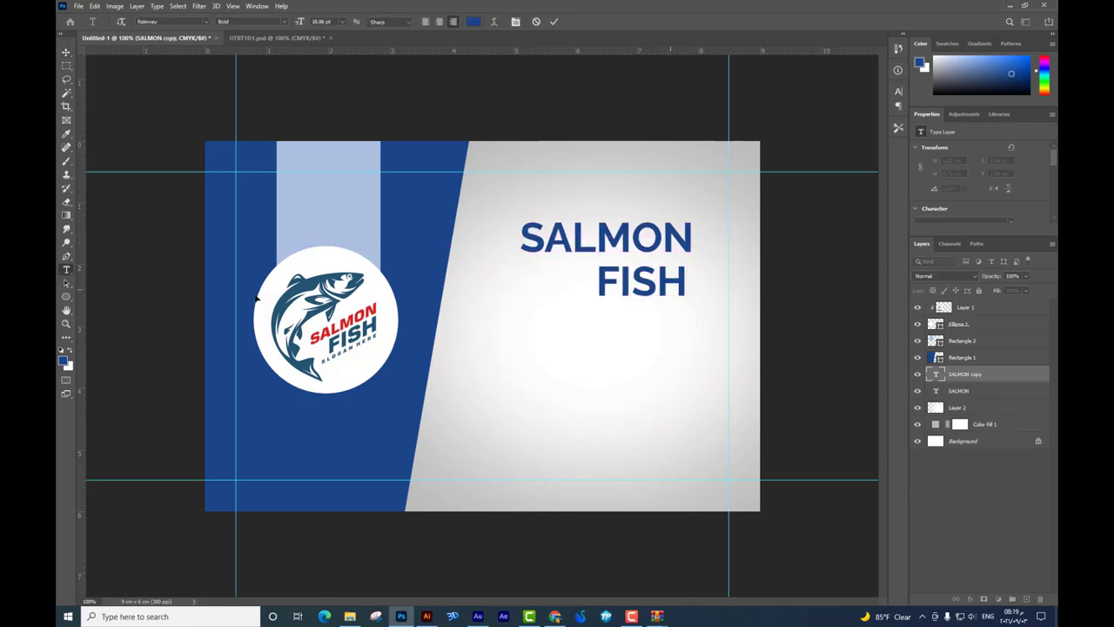
left_click(63, 361)
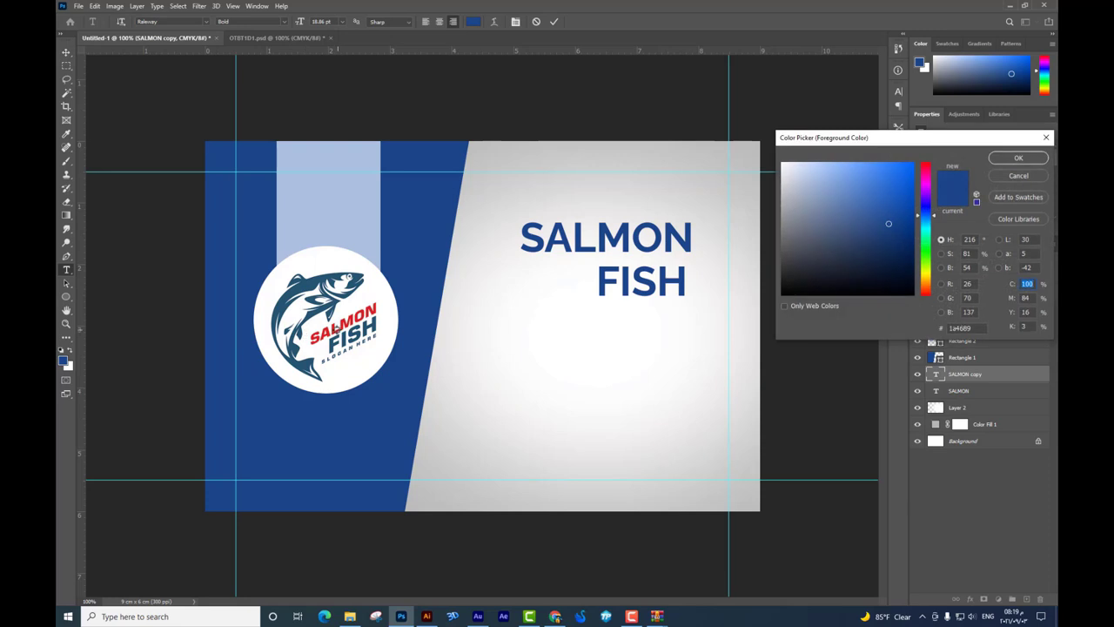
left_click(332, 333)
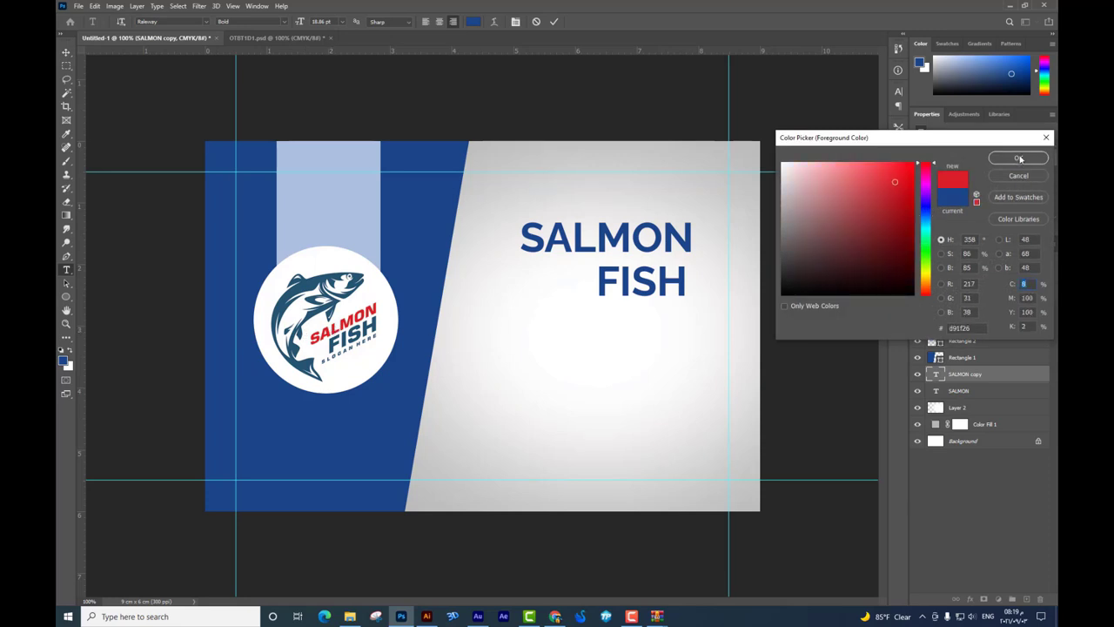
left_click(1019, 158)
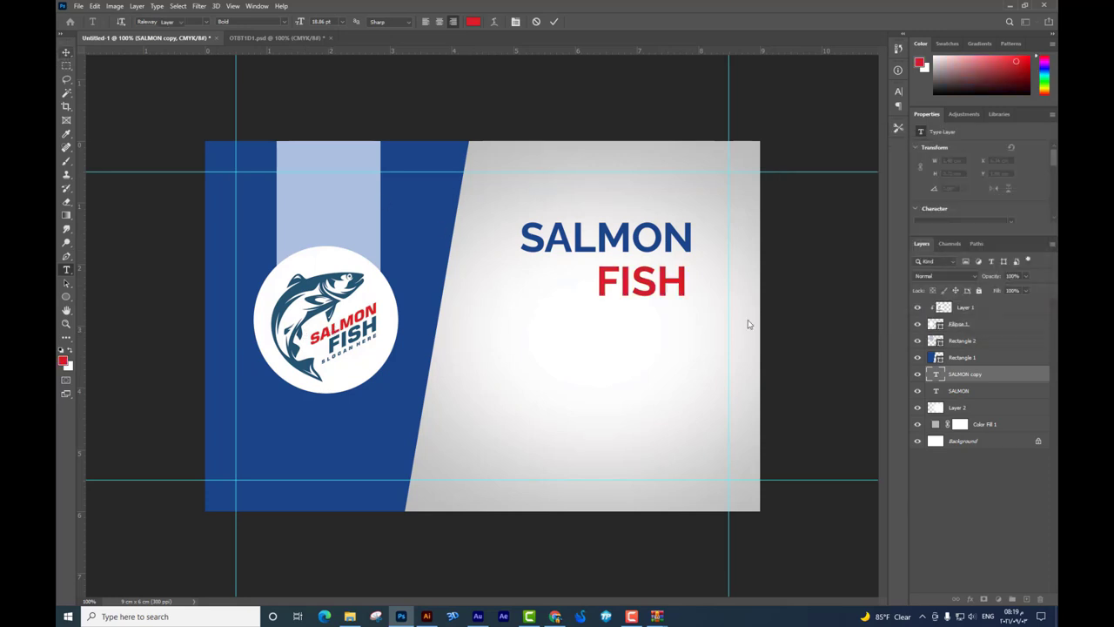
key("ctrl+Return")
key("v")
mouse_move(696, 295)
left_mouse_down()
mouse_move(703, 288)
mouse_move(678, 252)
mouse_move(696, 282)
mouse_move(685, 271)
left_mouse_up()
Transform SALMON and FISH together, then duplicate SALMON below FISH and clear the copy's text.
right_click(661, 239)
left_click(674, 243, "shift")
key("ctrl+t")
key("Return")
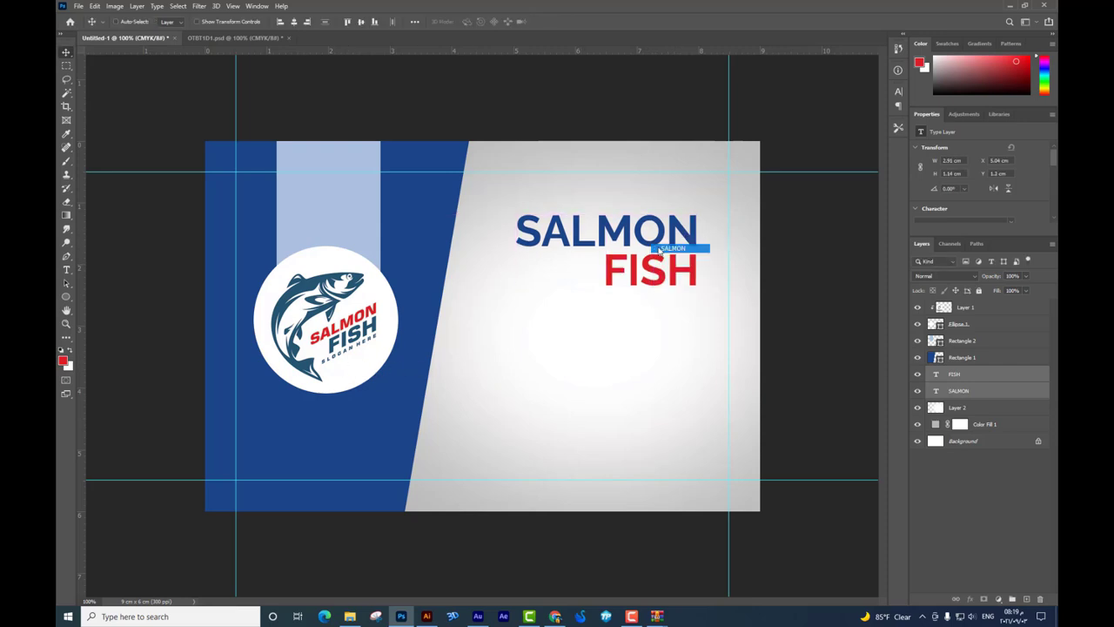
left_click_drag(651, 250, 643, 355)
double_click(643, 344)
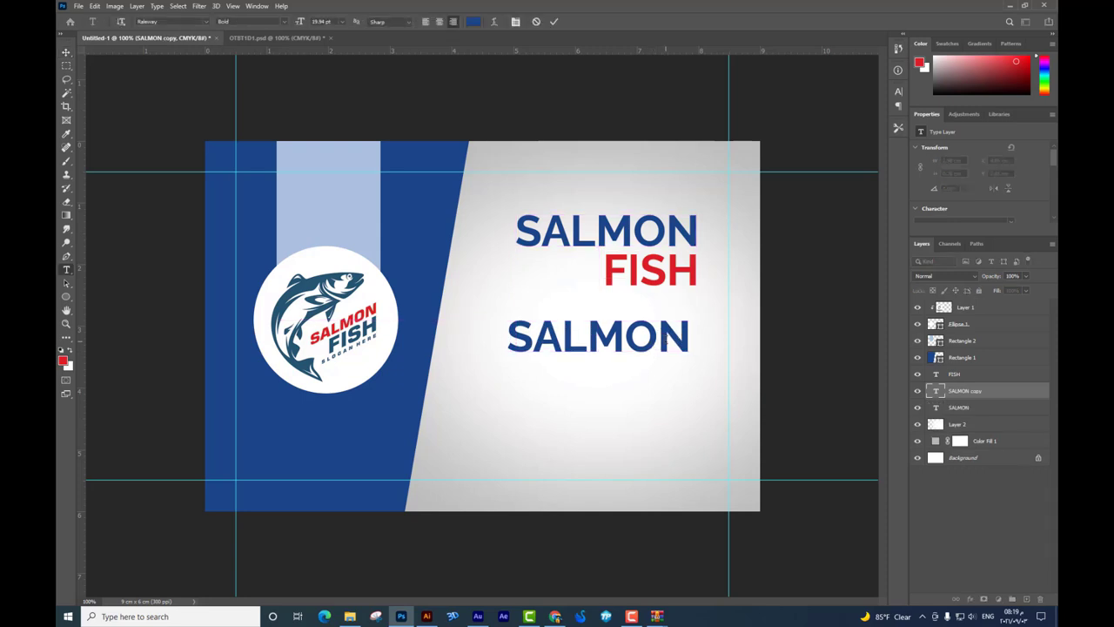
type("G")
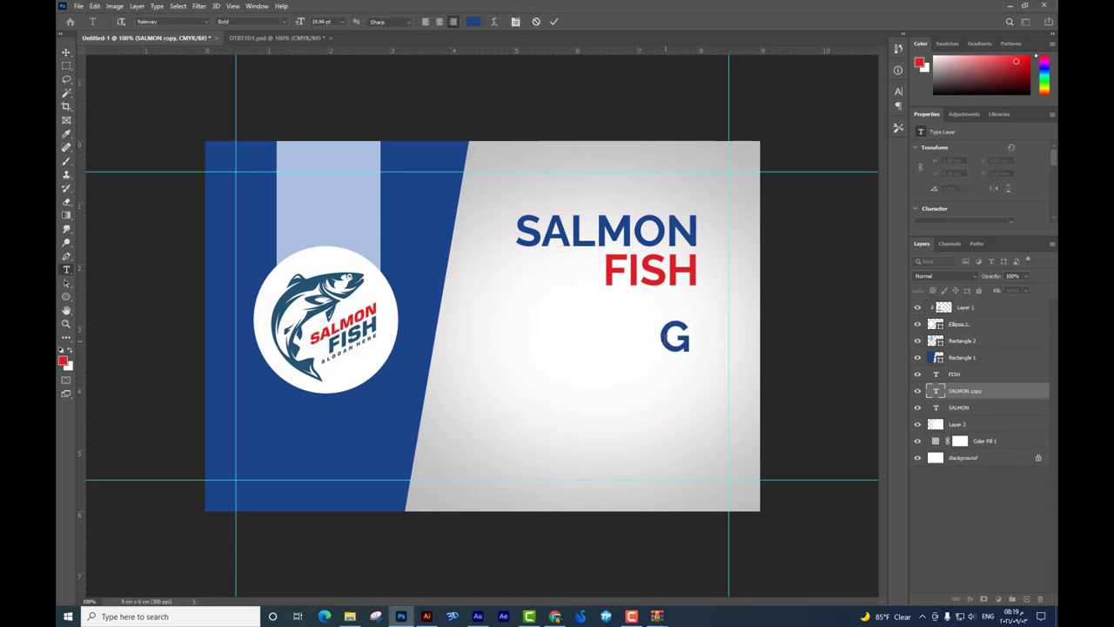
key("BackSpace")
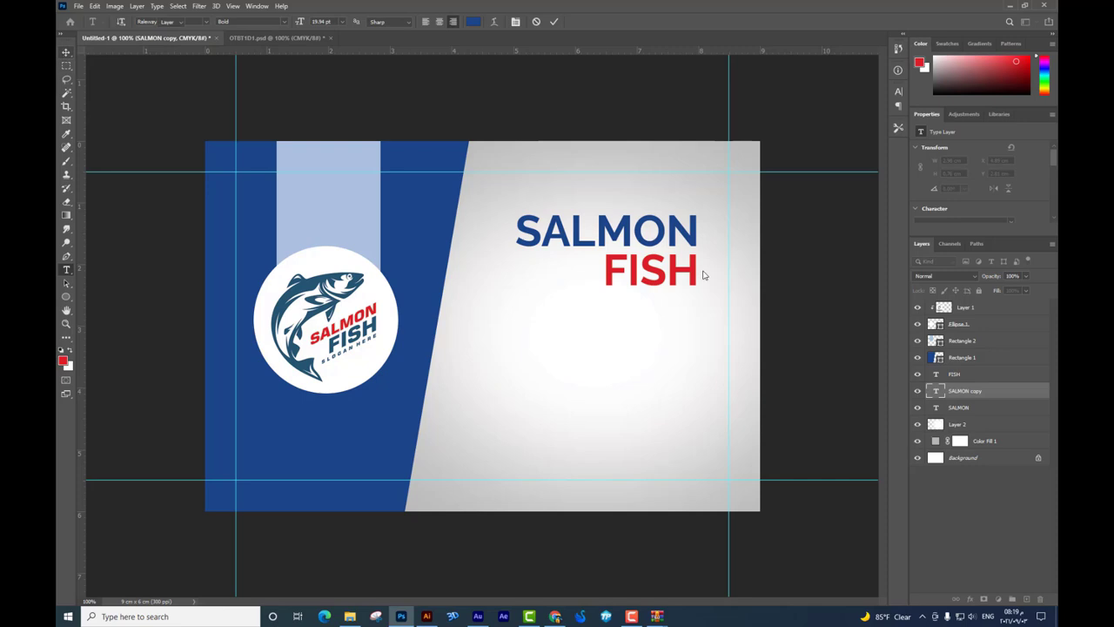
Move the SALMON FISH title lower on the card and enlarge it.
right_click(658, 230)
left_click(675, 239)
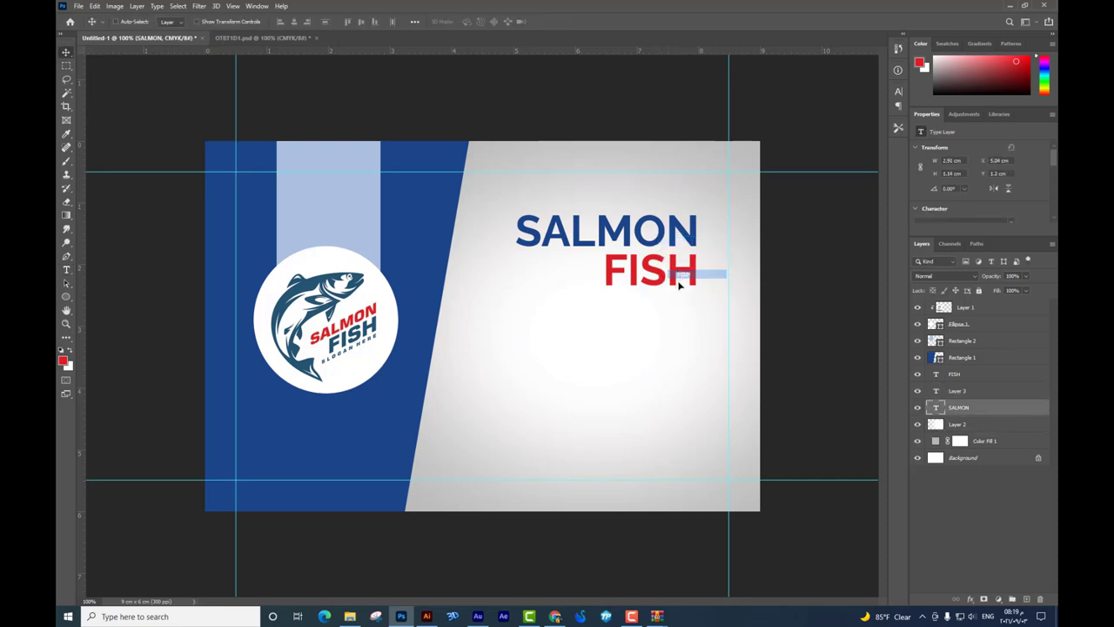
left_click_drag(680, 283, 669, 349)
key("ctrl+t")
left_click_drag(701, 277, 718, 276)
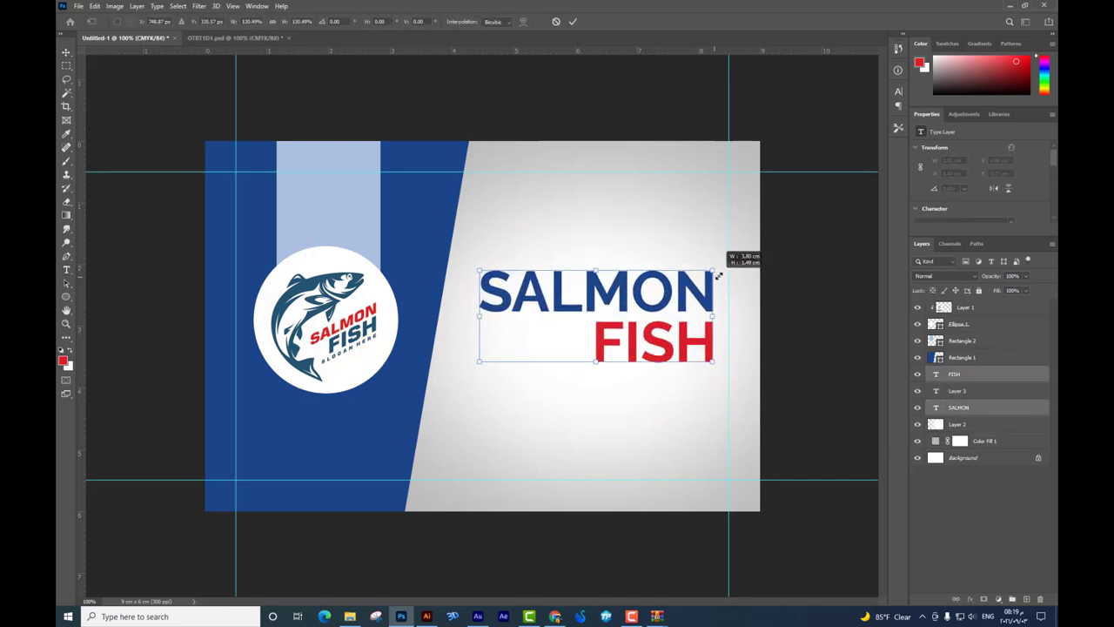
key("Return")
left_click_drag(696, 338, 690, 357)
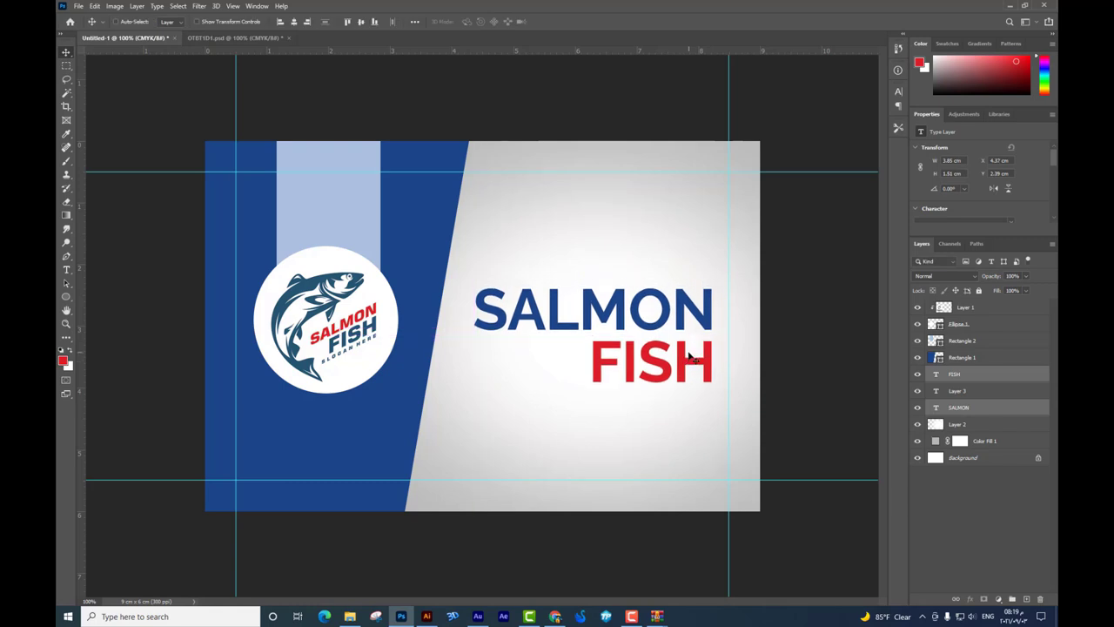
right_click(669, 324)
Duplicate SALMON to the card's lower left and retype it as 19666.
left_click(687, 348)
mouse_move(647, 336)
left_mouse_down()
mouse_move(443, 466)
mouse_move(378, 471)
left_mouse_up()
key("t")
left_click(435, 458)
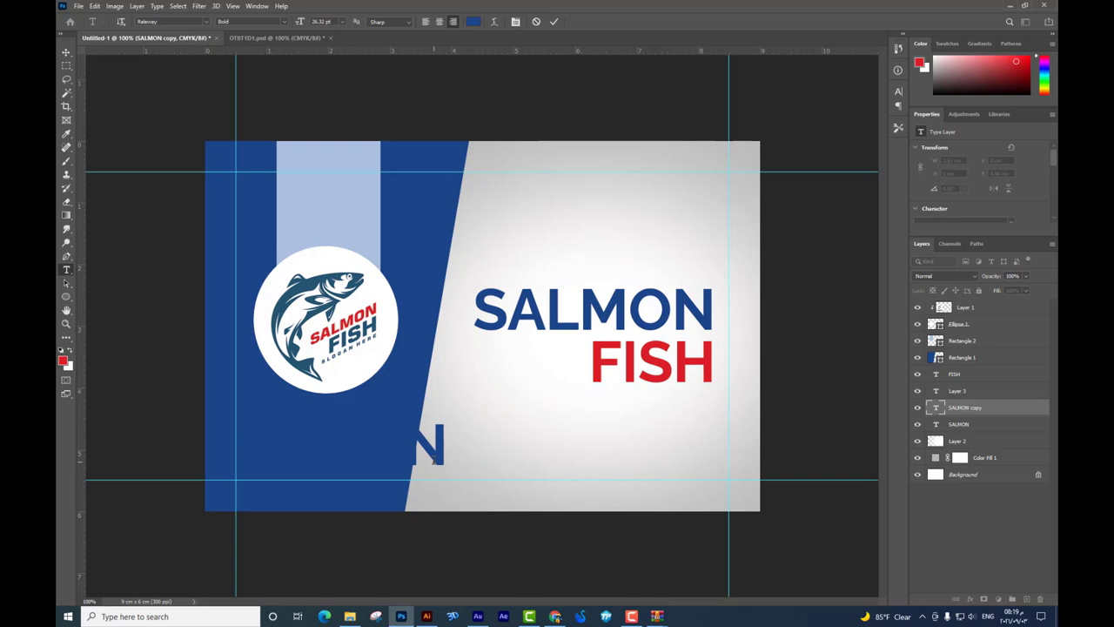
type("96")
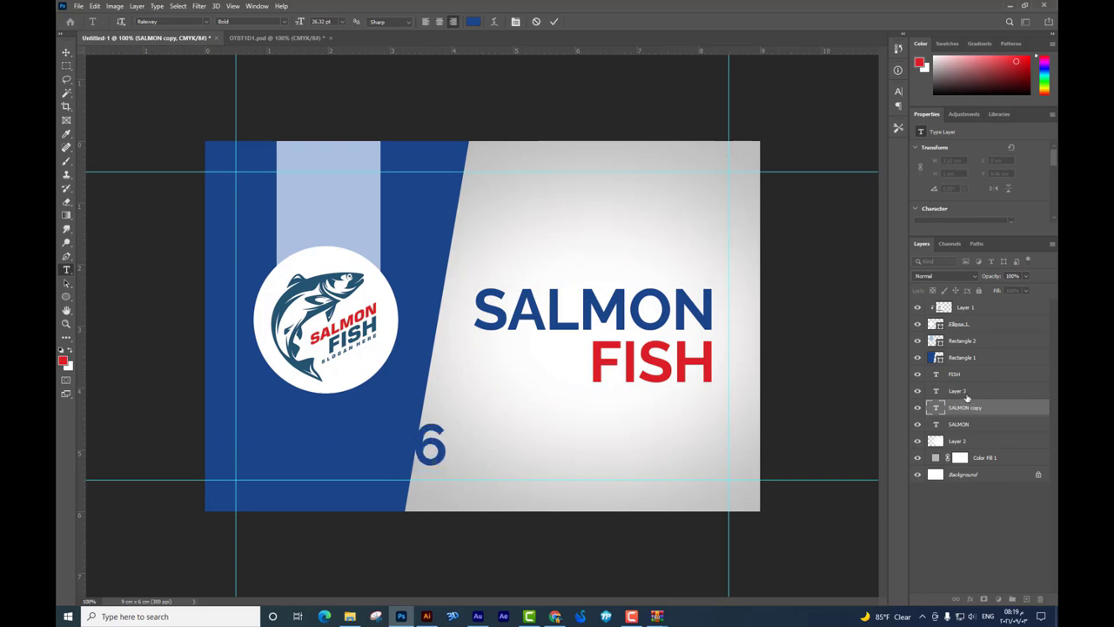
left_click(980, 409)
key("ctrl+shift+bracketright")
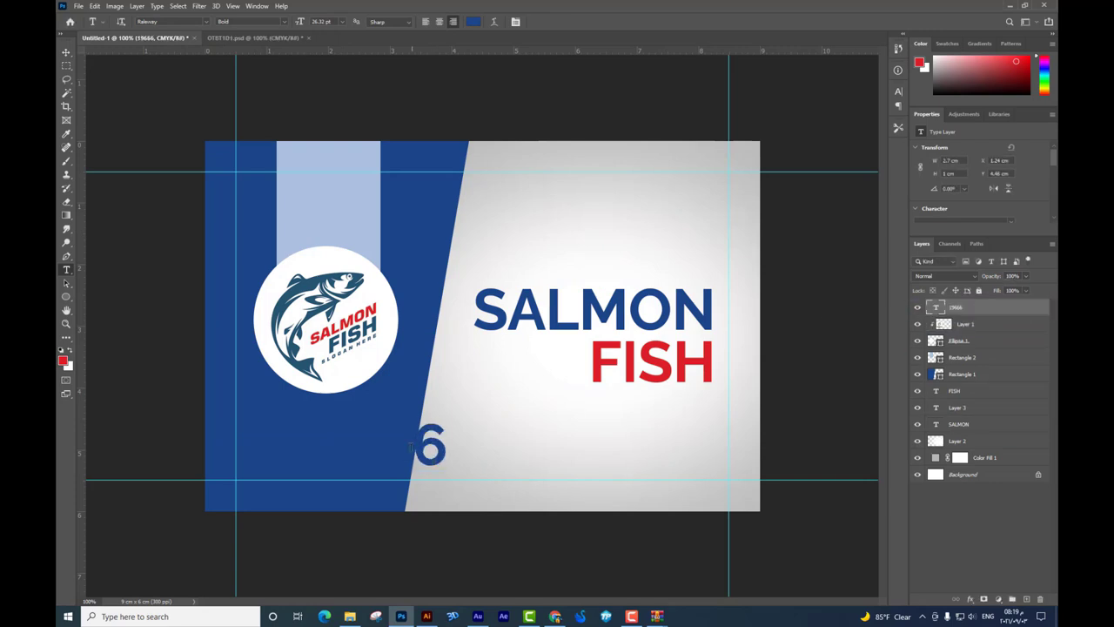
Make 19666 white and shrink it to fit the blue area.
left_click(416, 448)
left_click(63, 358)
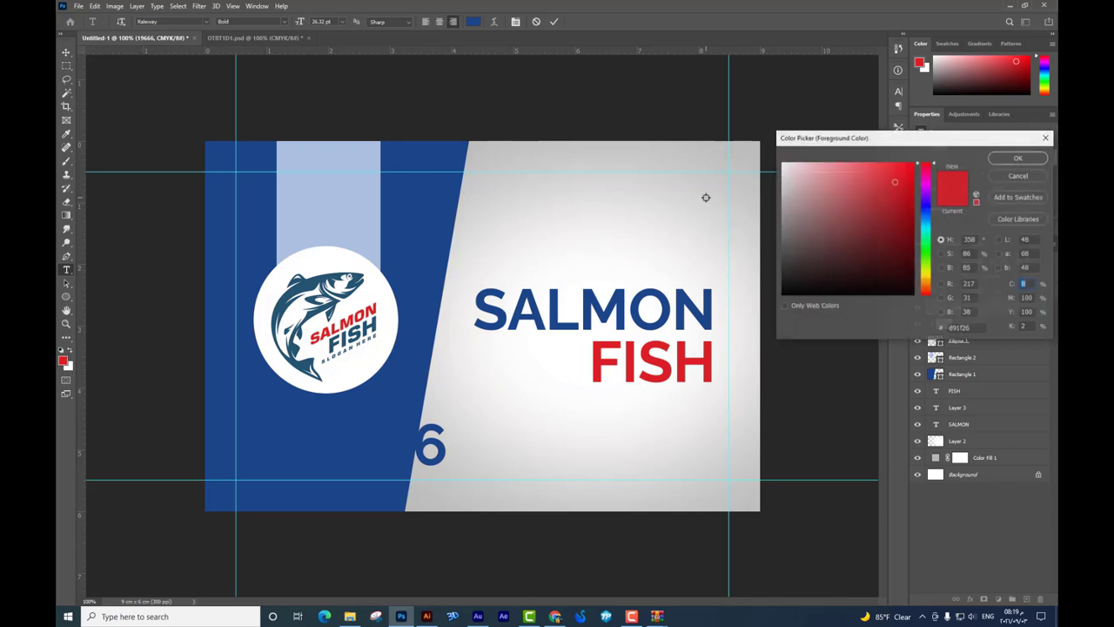
left_click(785, 171)
left_click(1019, 157)
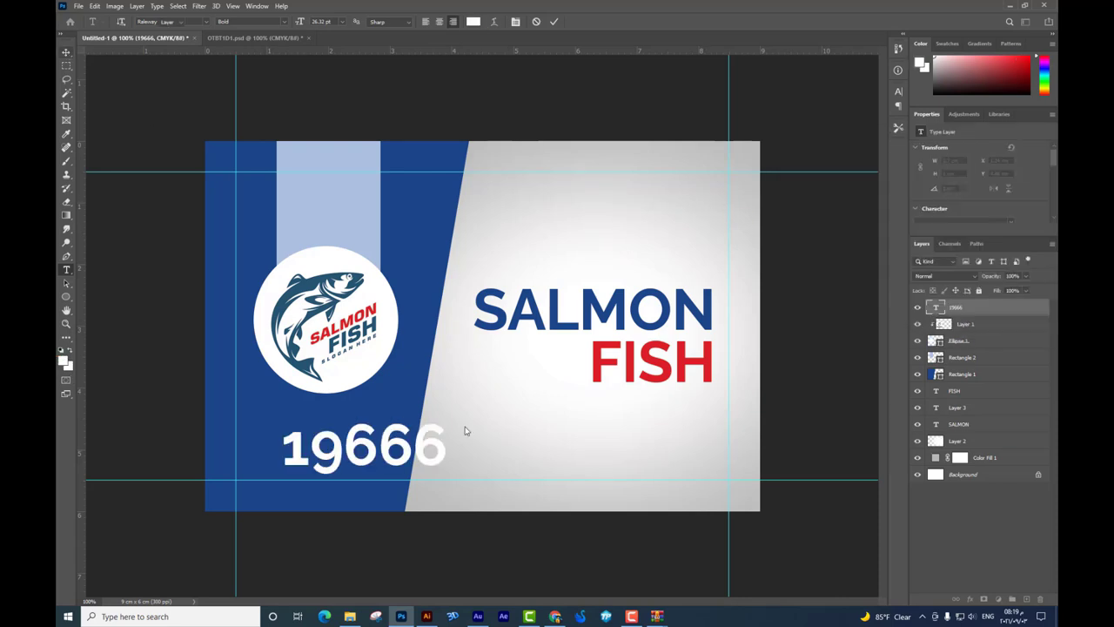
key("ctrl+t")
left_click_drag(445, 468, 381, 456)
key("Return")
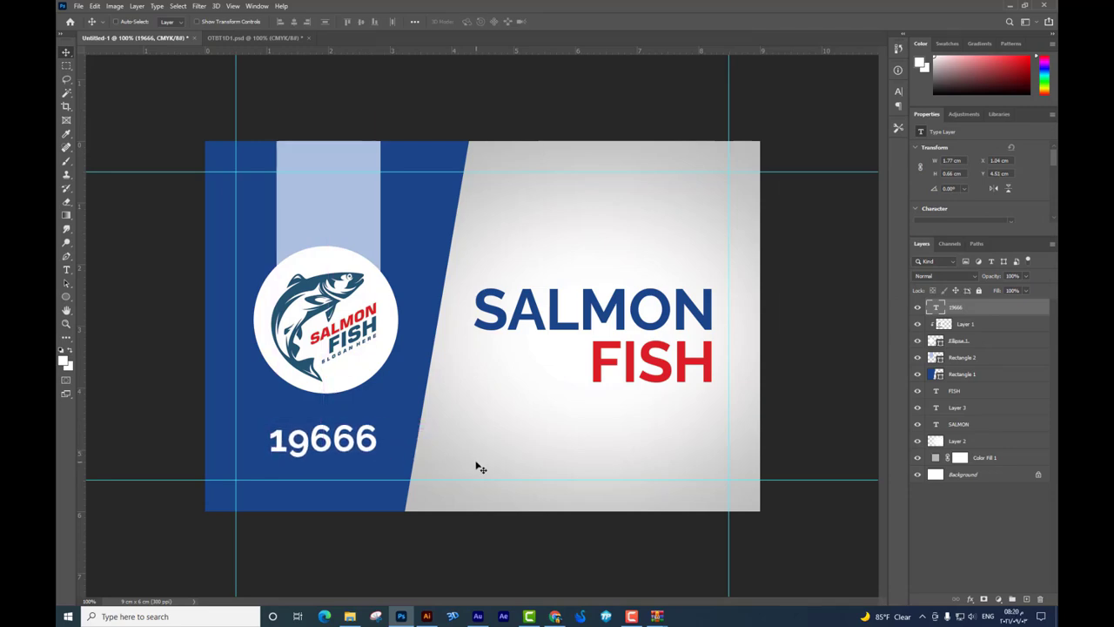
key("super+d")
Place the phone image on the card and delete its white background.
mouse_move(74, 557)
left_mouse_down()
mouse_move(391, 585)
mouse_move(574, 277)
left_mouse_up()
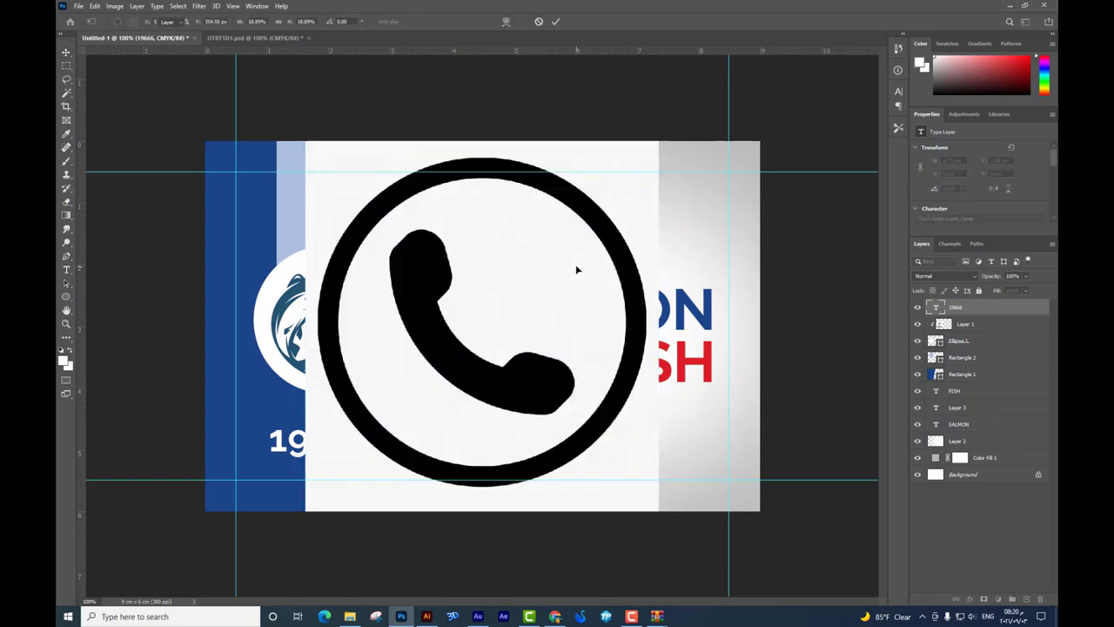
key("Return")
key("w")
left_click(639, 206)
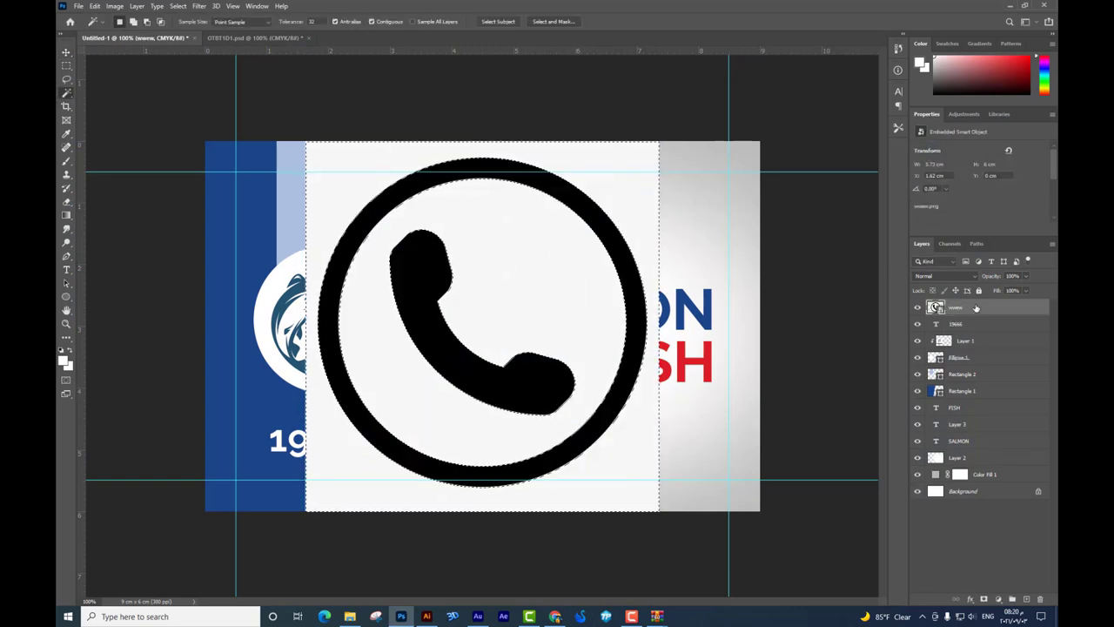
right_click(976, 308)
left_click(905, 346)
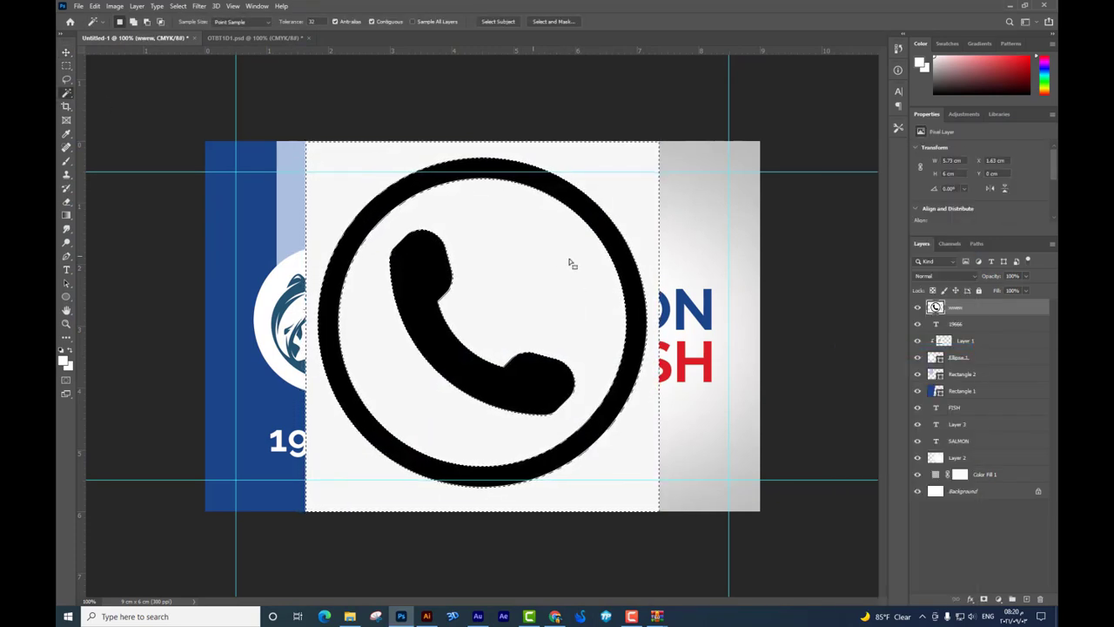
key("Delete")
key("ctrl+d")
Convert the phone icon to a smart object, shrink it, and place it left of 19666.
right_click(956, 307)
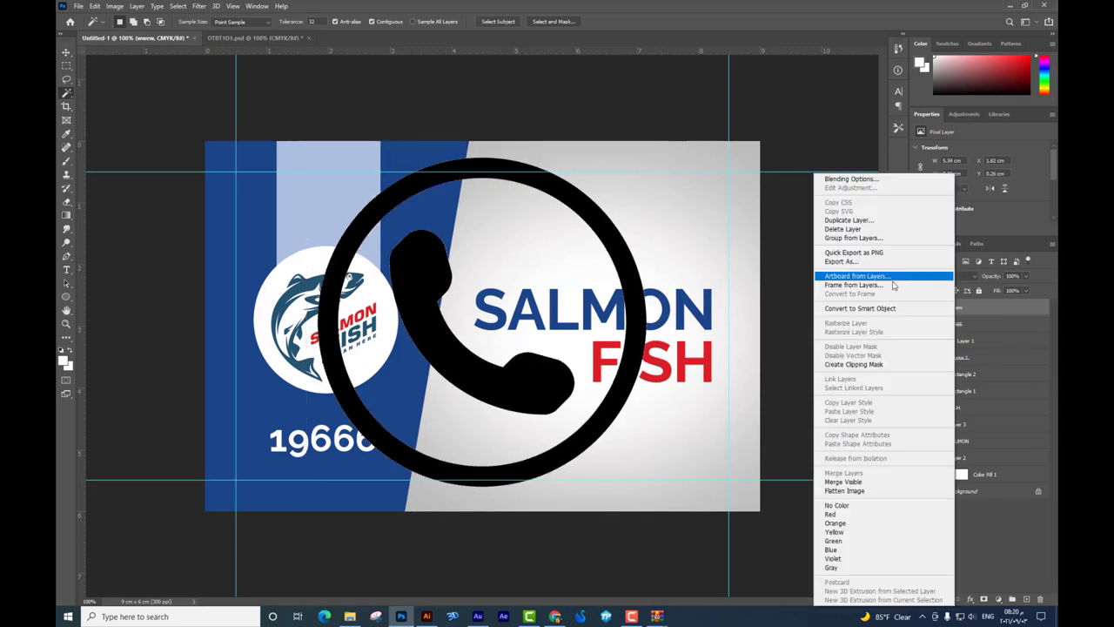
left_click(860, 308)
key("ctrl+t")
left_click_drag(647, 484, 345, 182)
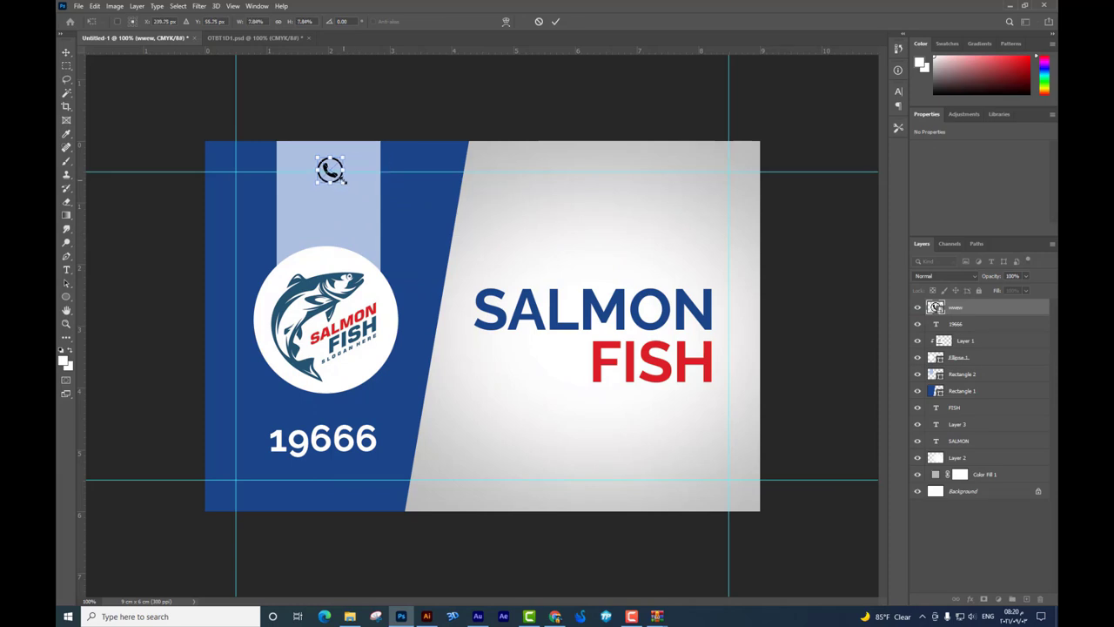
key("Return")
key("w")
left_click(67, 53)
left_click_drag(383, 214, 329, 478)
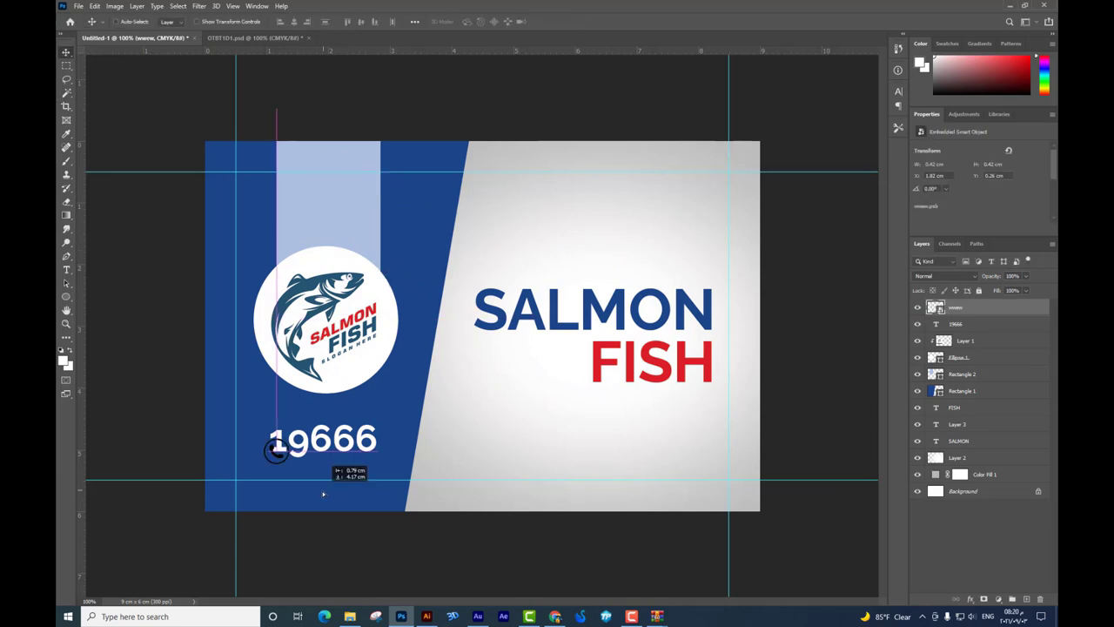
Apply two Hue/Saturation adjustments to lighten the phone icon.
key("ctrl+u")
left_click_drag(514, 253, 532, 253)
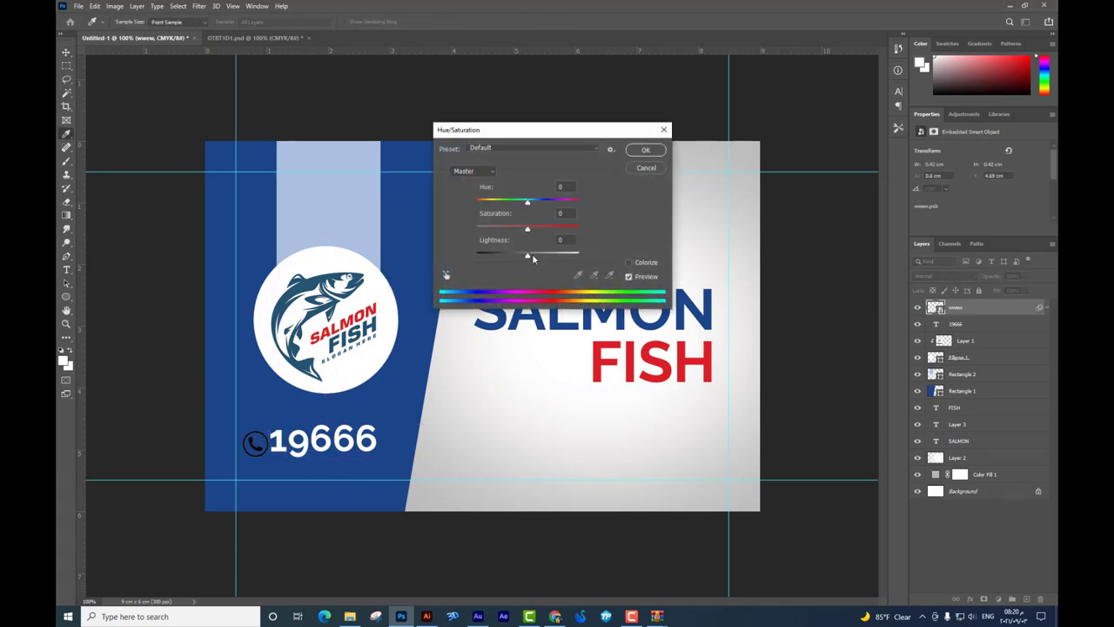
key("Return")
key("ctrl+u")
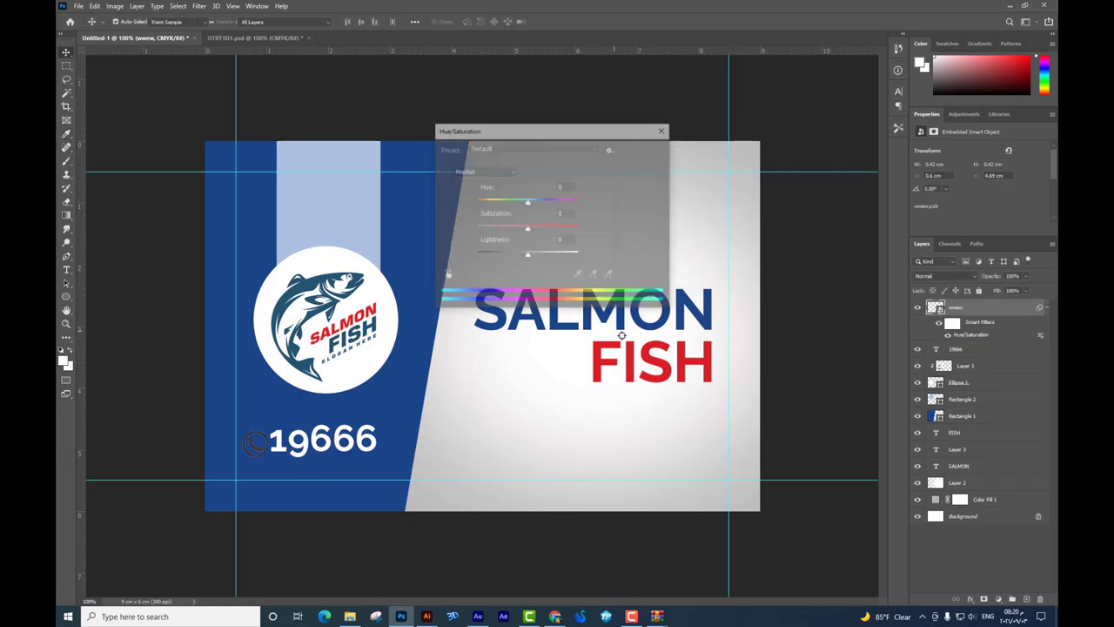
key("Return")
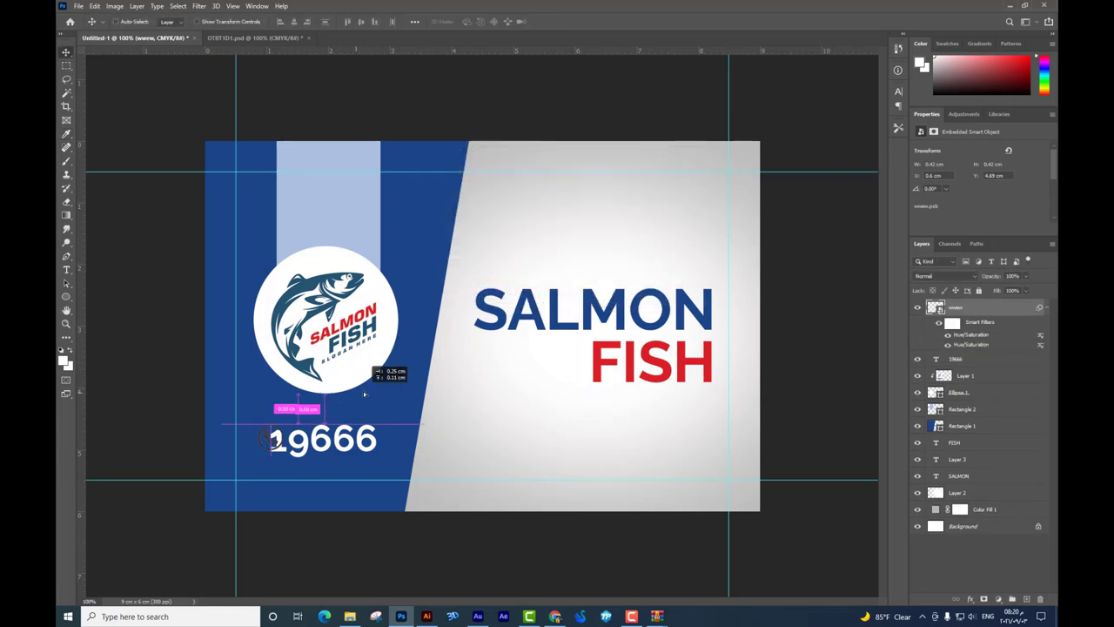
Add a white Color Overlay effect to the phone icon.
right_click(981, 308)
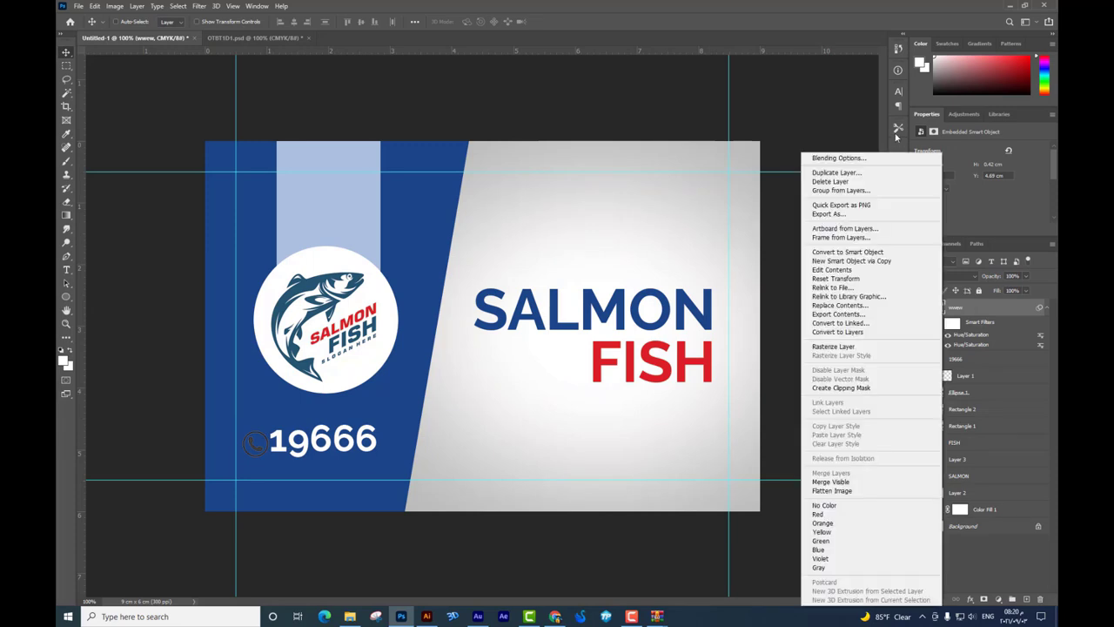
left_click(825, 178)
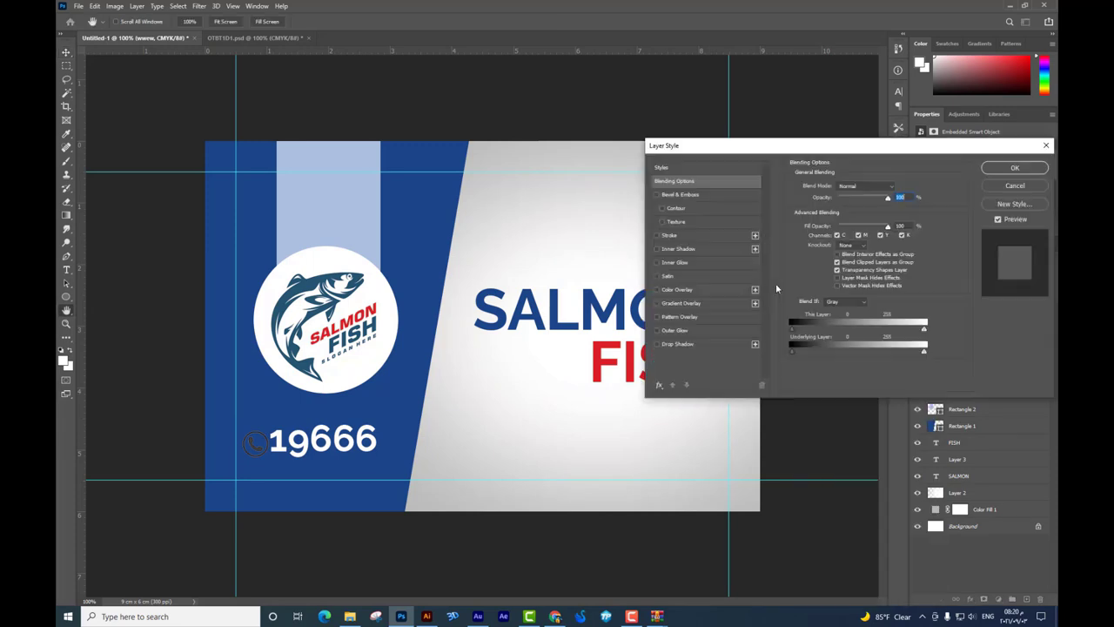
left_click(680, 293)
left_click(897, 188)
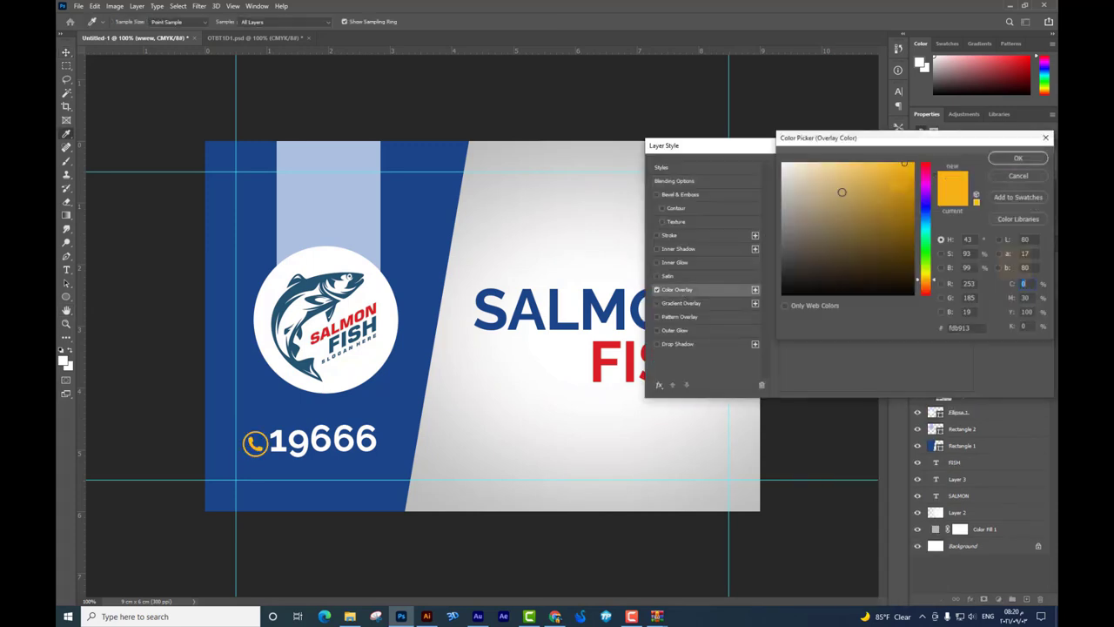
left_click(785, 162)
left_click(1012, 156)
key("Return")
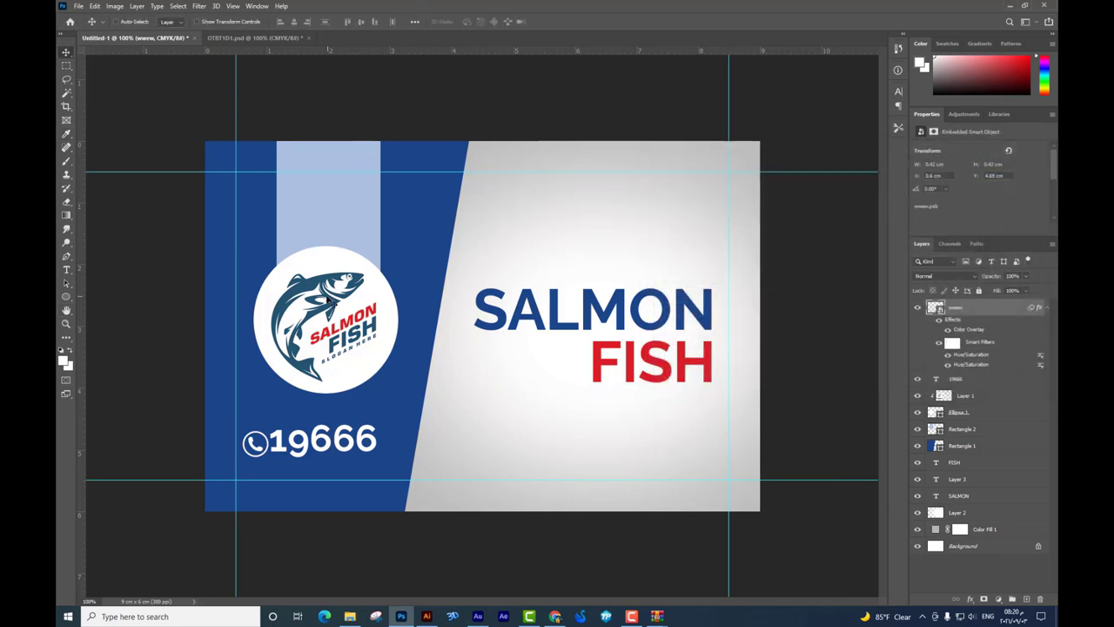
Duplicate 19666 above the original and retype the copy as HOTLINE.
left_click(322, 444)
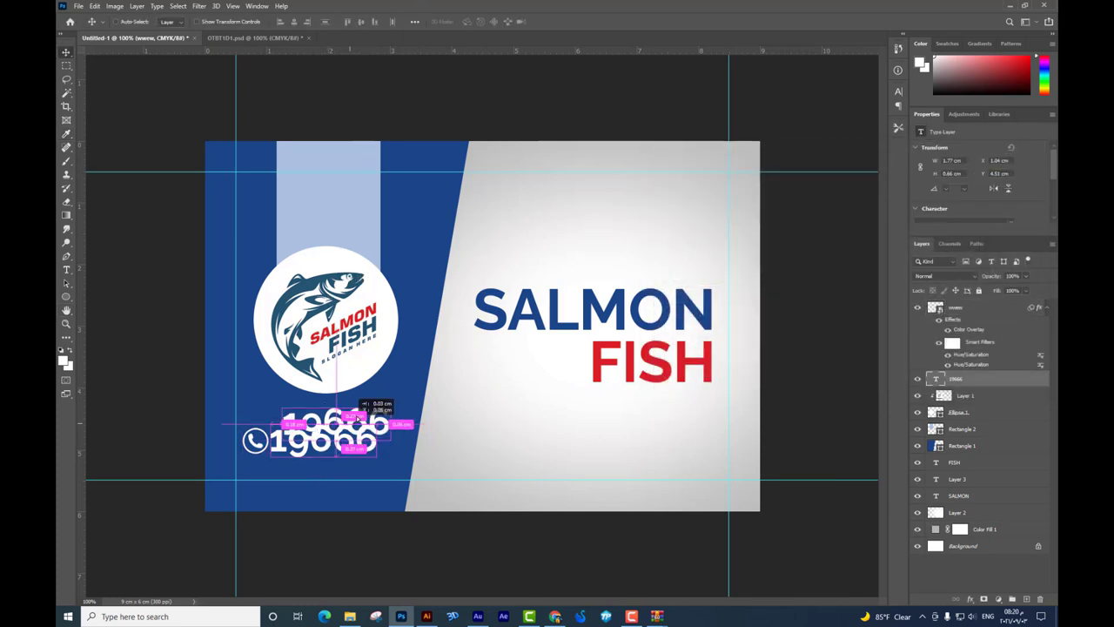
left_click_drag(322, 444, 358, 412)
key("t")
double_click(358, 409)
type("H")
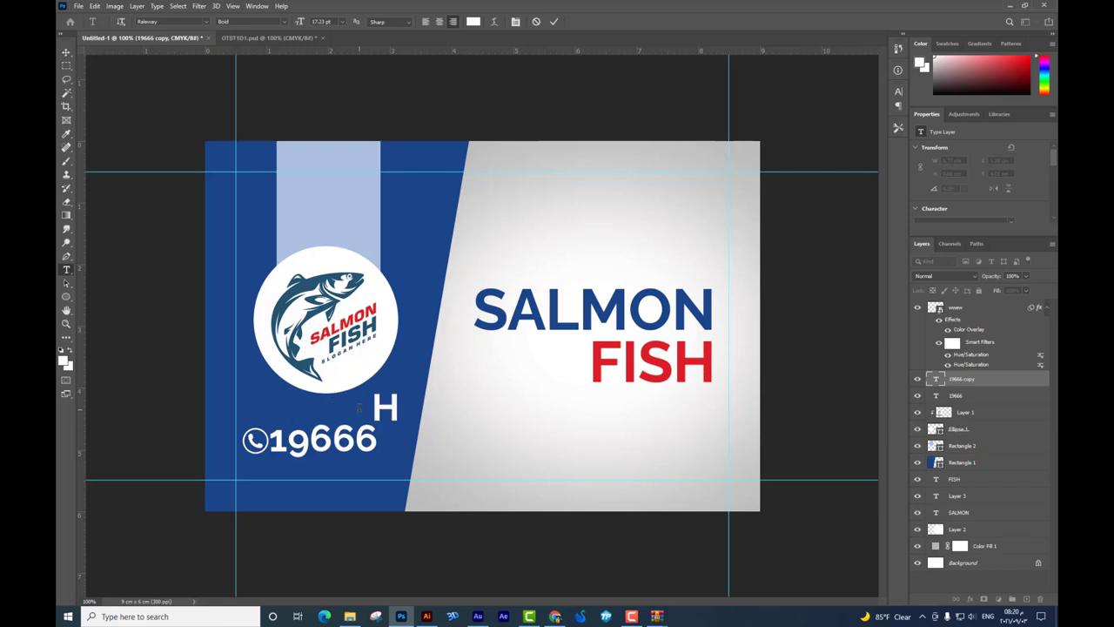
type("OTLIN")
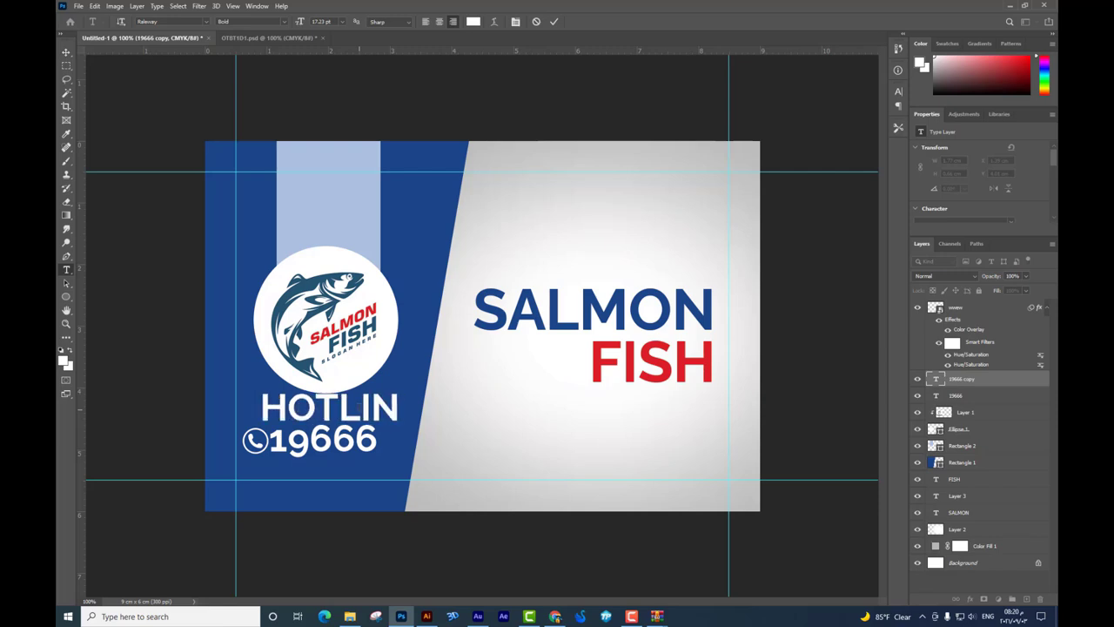
type("E")
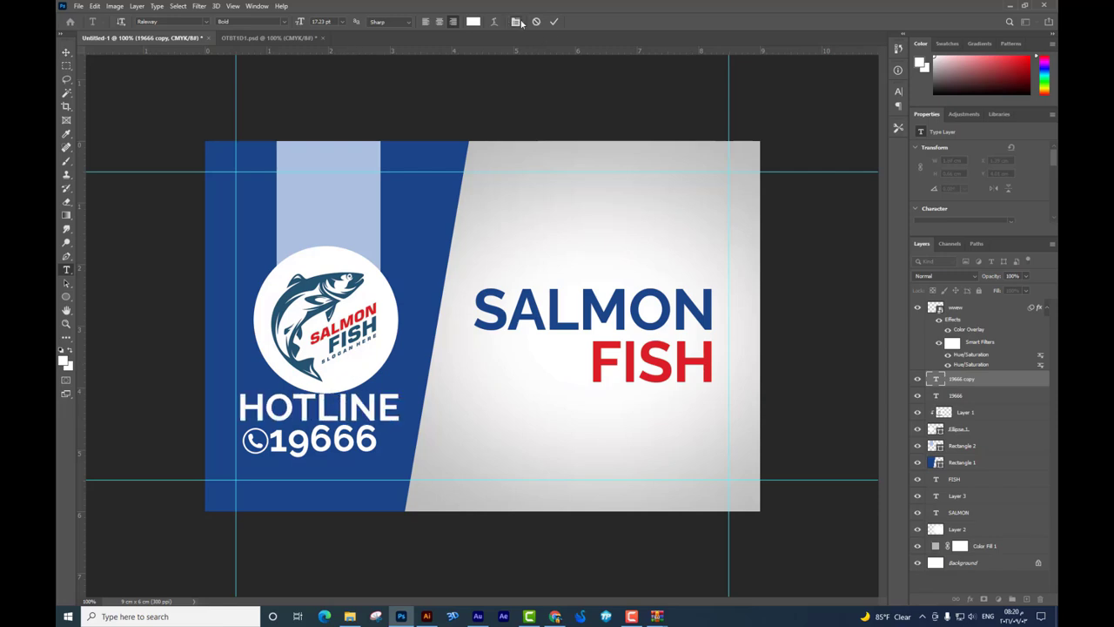
Widen HOTLINE's letter tracking, then shrink it and move it beneath 19666.
left_click(518, 22)
left_click_drag(843, 136, 852, 135)
key("v")
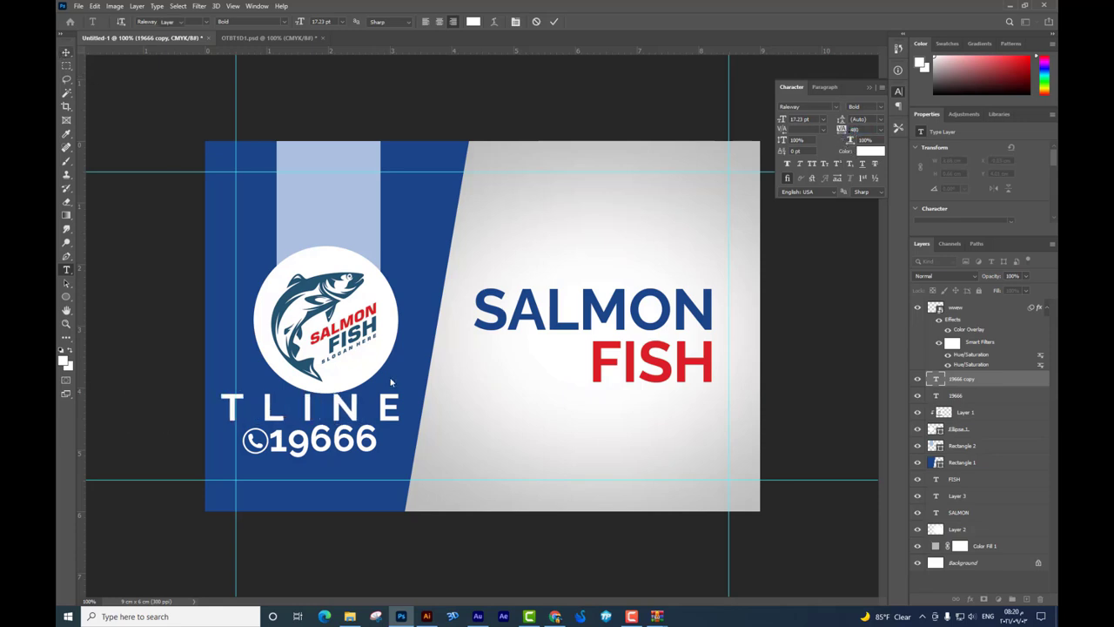
left_click_drag(325, 369, 413, 405)
key("ctrl+t")
mouse_move(501, 469)
left_mouse_down()
mouse_move(406, 460)
mouse_move(394, 484)
left_mouse_up()
key("Return")
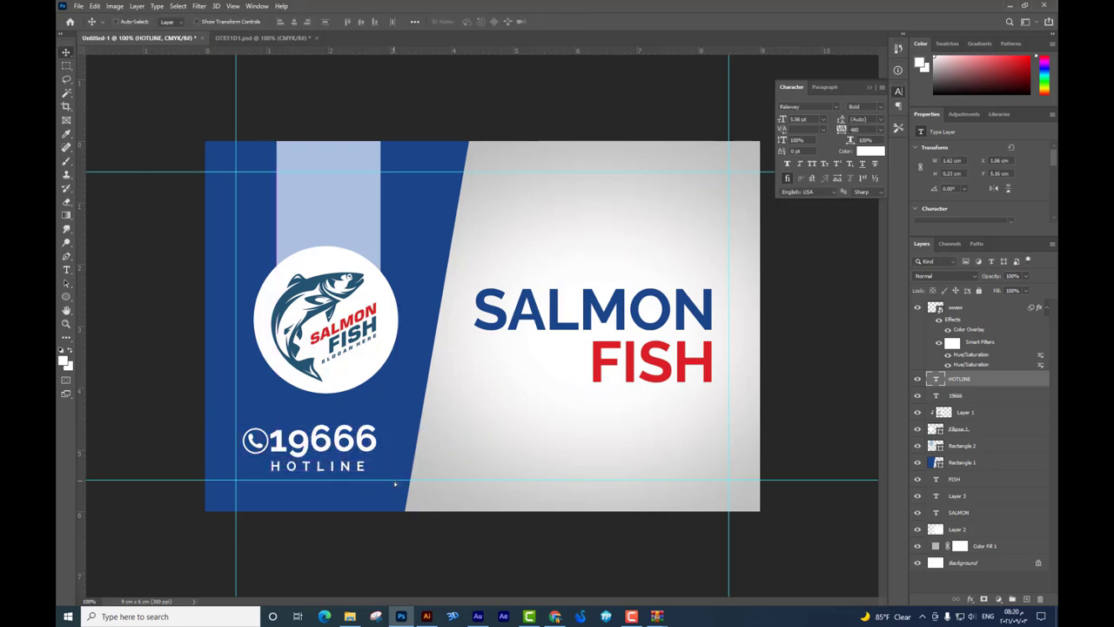
left_click(395, 484)
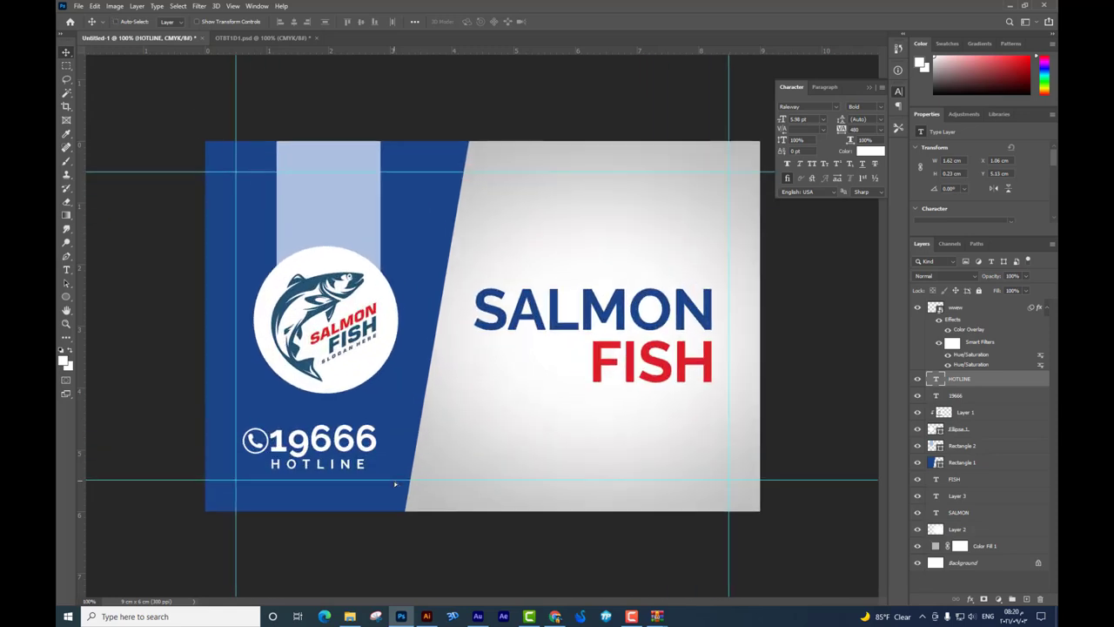
Duplicate the slanted blue panel and nudge the lower copy to the right.
left_click(428, 280)
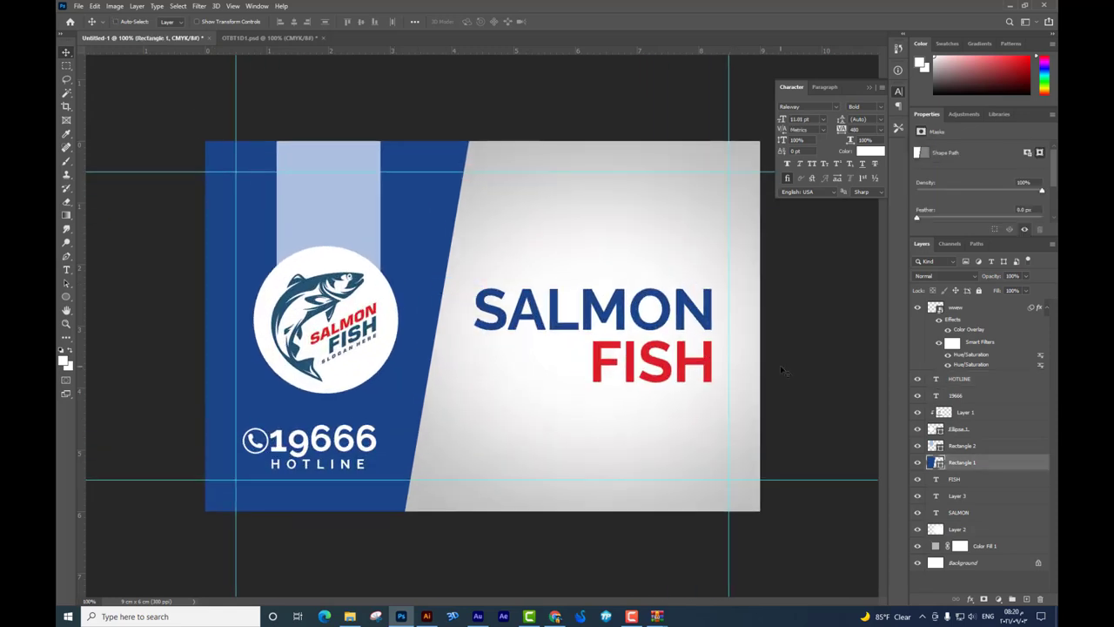
left_click_drag(713, 366, 449, 253)
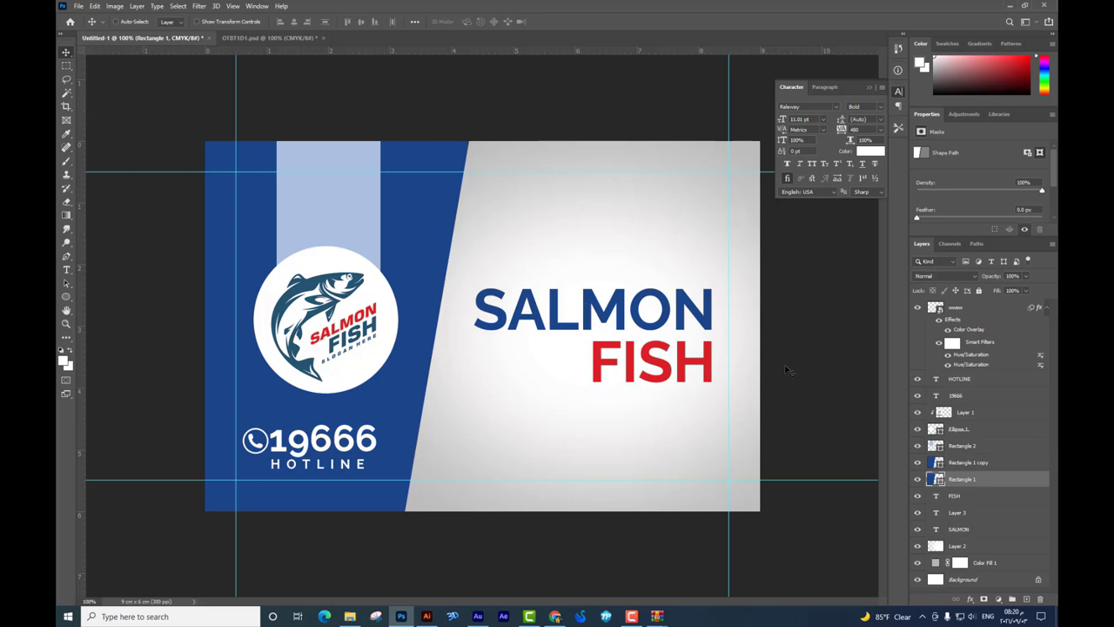
key("ctrl+z")
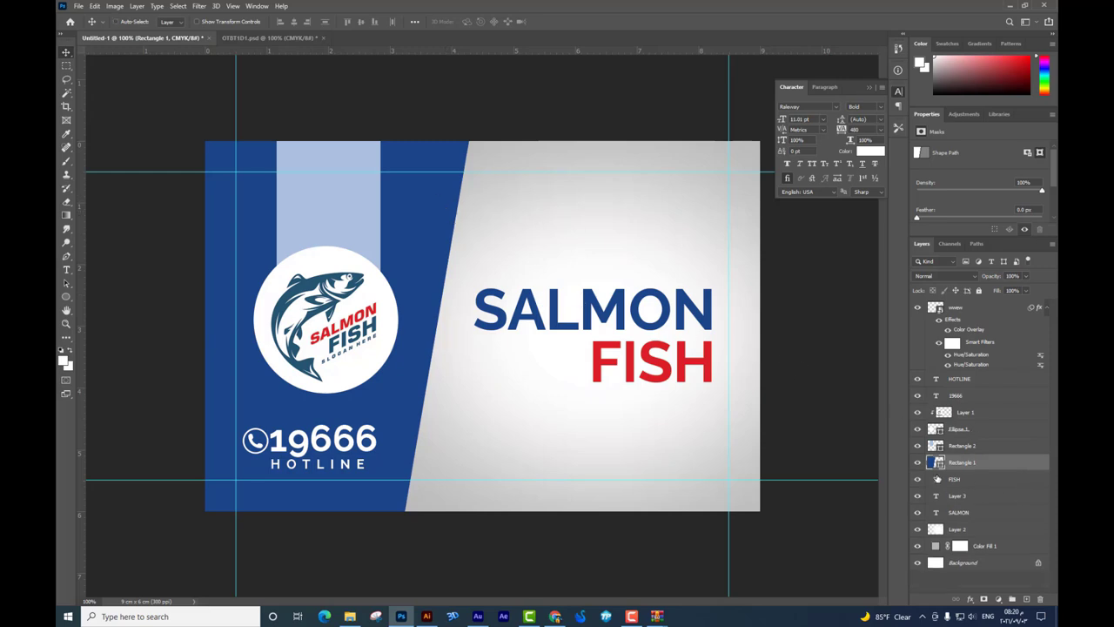
left_click_drag(937, 479, 954, 483)
left_click(973, 480)
key("shift+Right")
key("shift+Right")
key("shift+Right")
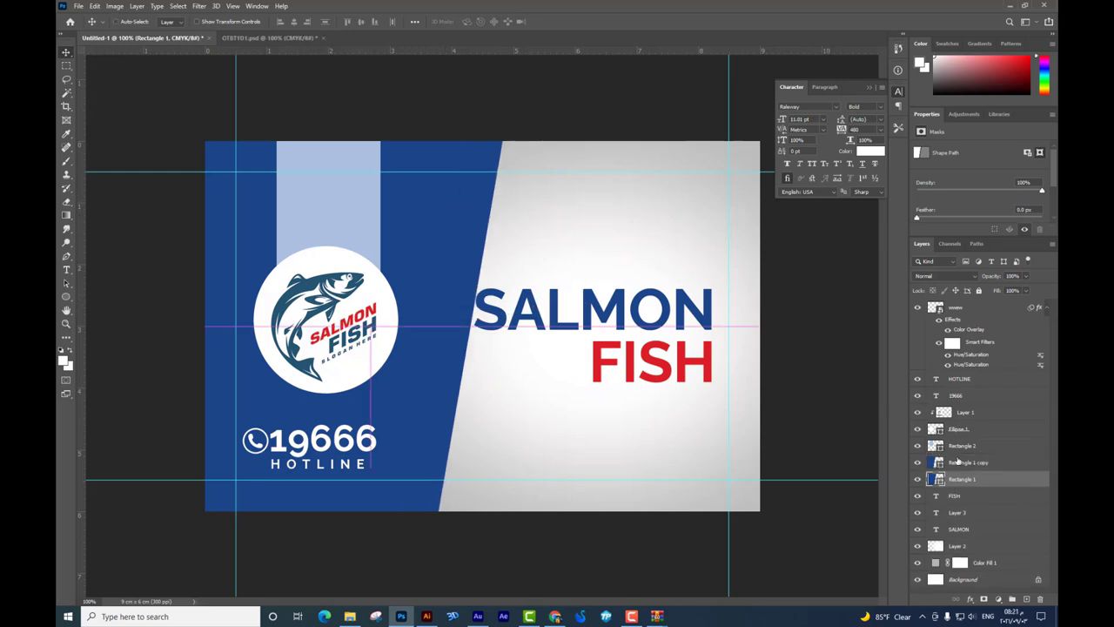
Recolour the lower panel light blue and shift it up-left as an accent stripe.
double_click(937, 479)
left_click(840, 196)
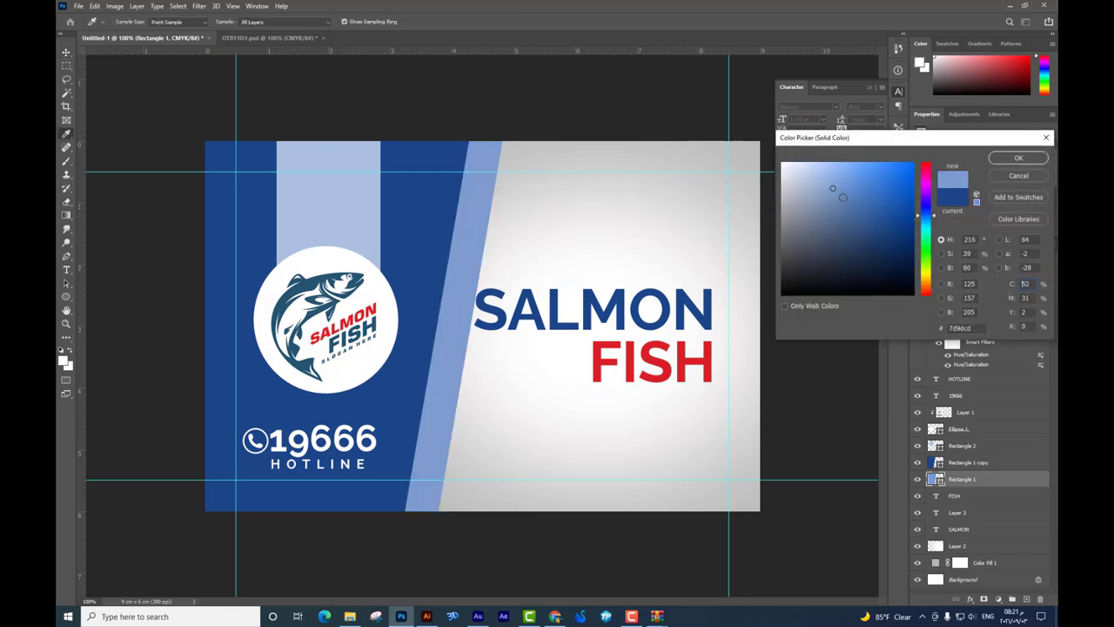
left_click(790, 162)
left_click(822, 169)
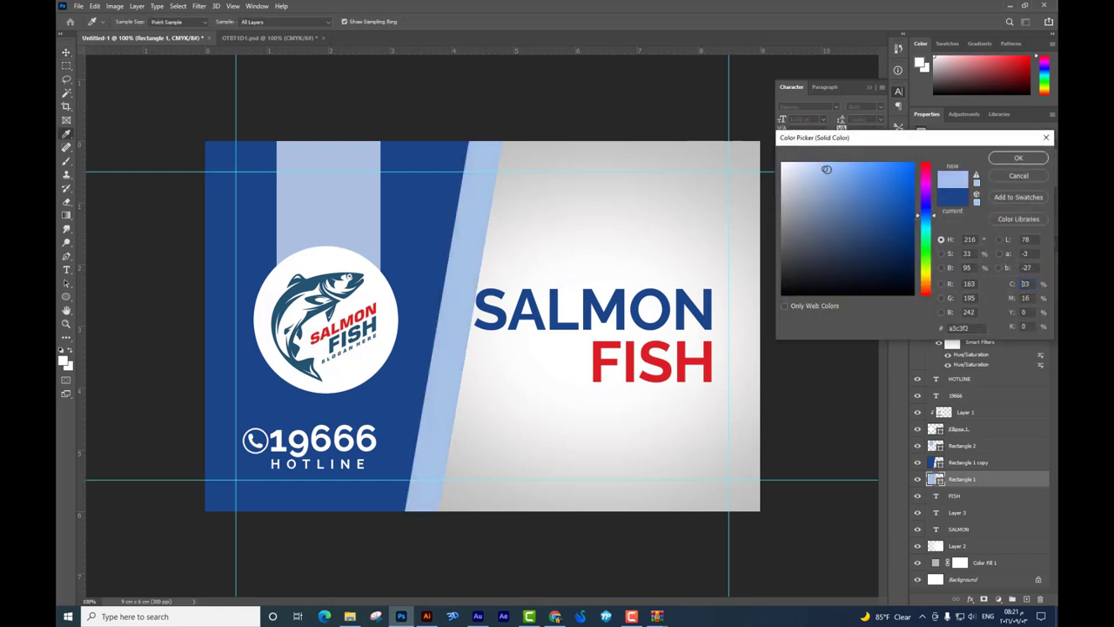
key("Return")
key("v")
left_click_drag(691, 214, 517, 169)
right_click(592, 225)
Select SALMON and FISH together and enlarge them slightly.
left_click(609, 229)
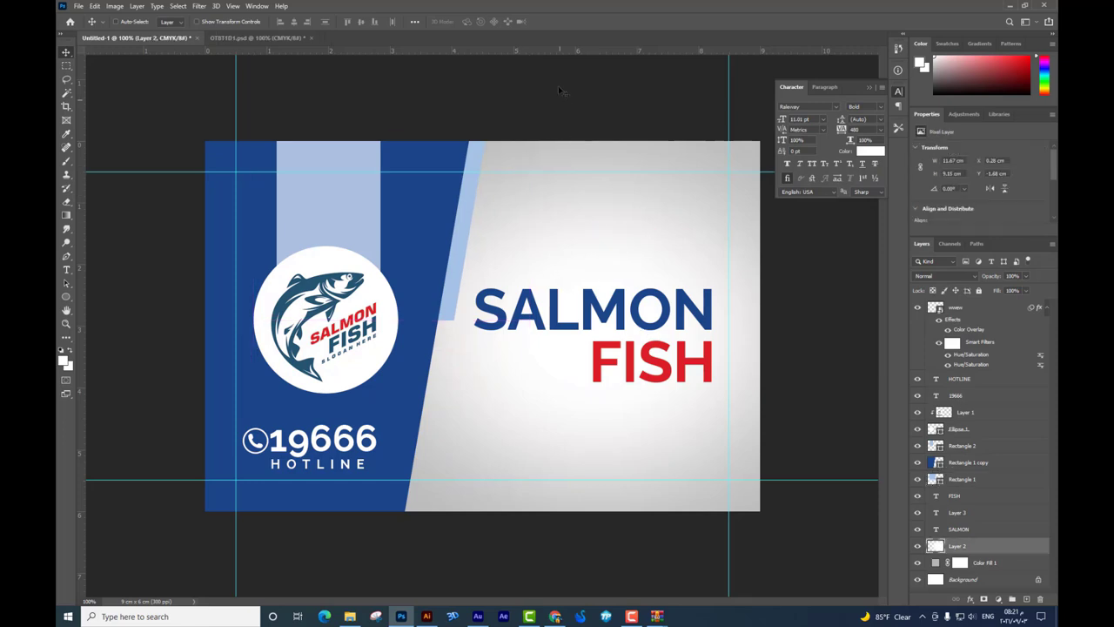
right_click(588, 327)
left_click(593, 332)
right_click(663, 378)
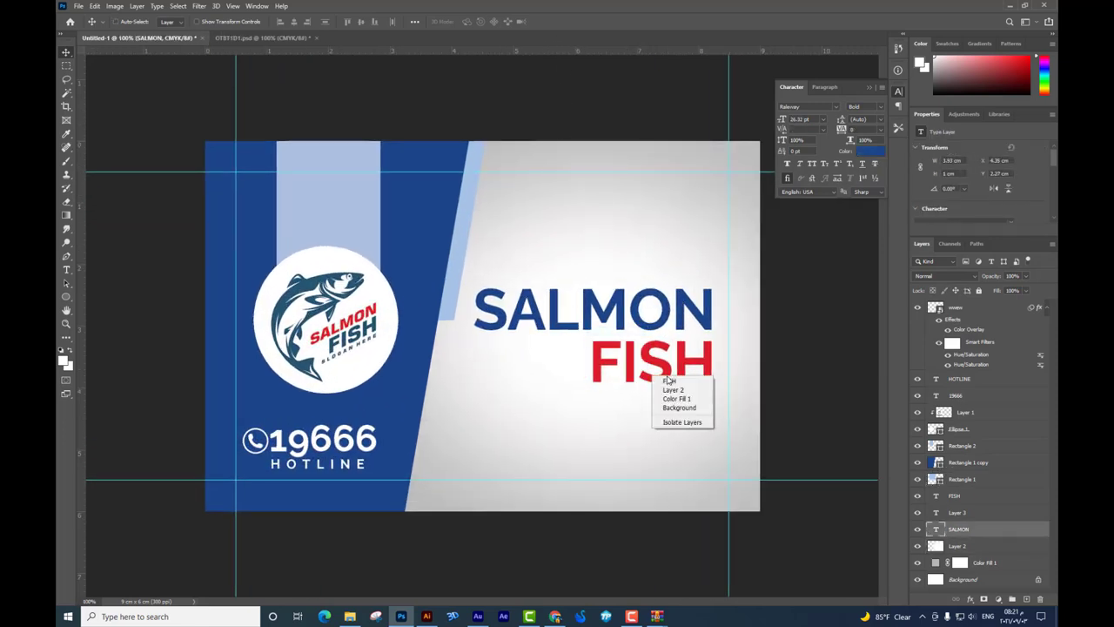
left_click(669, 381, "shift")
key("ctrl+t")
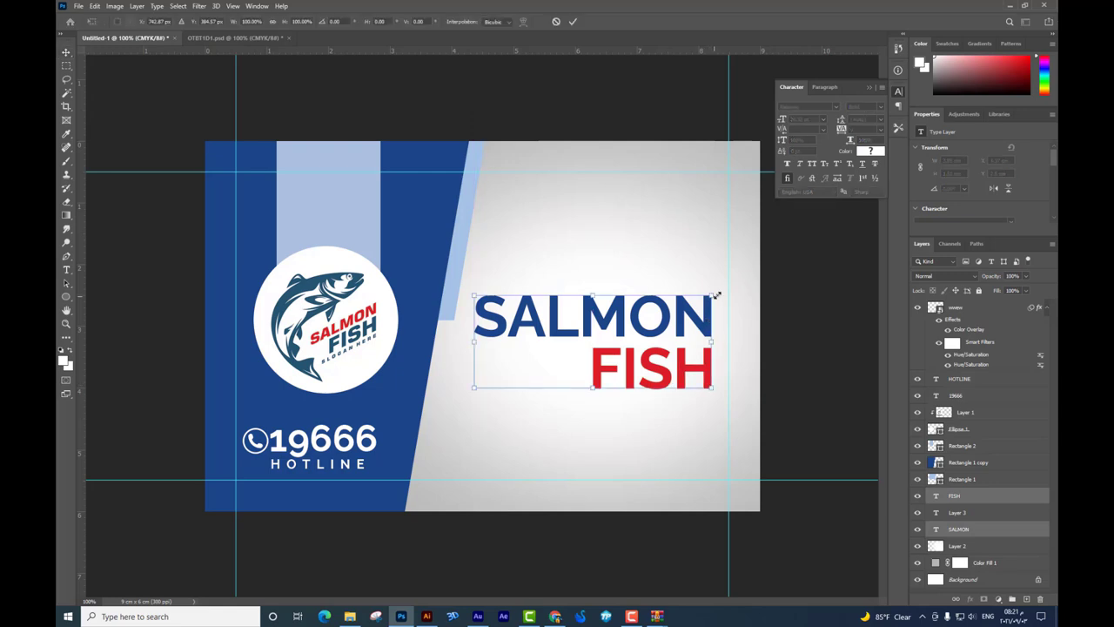
left_click_drag(716, 296, 724, 290)
key("Return")
Select the 19666 and HOTLINE layers together, then the dark blue panel copy.
right_click(350, 446)
left_click(352, 468)
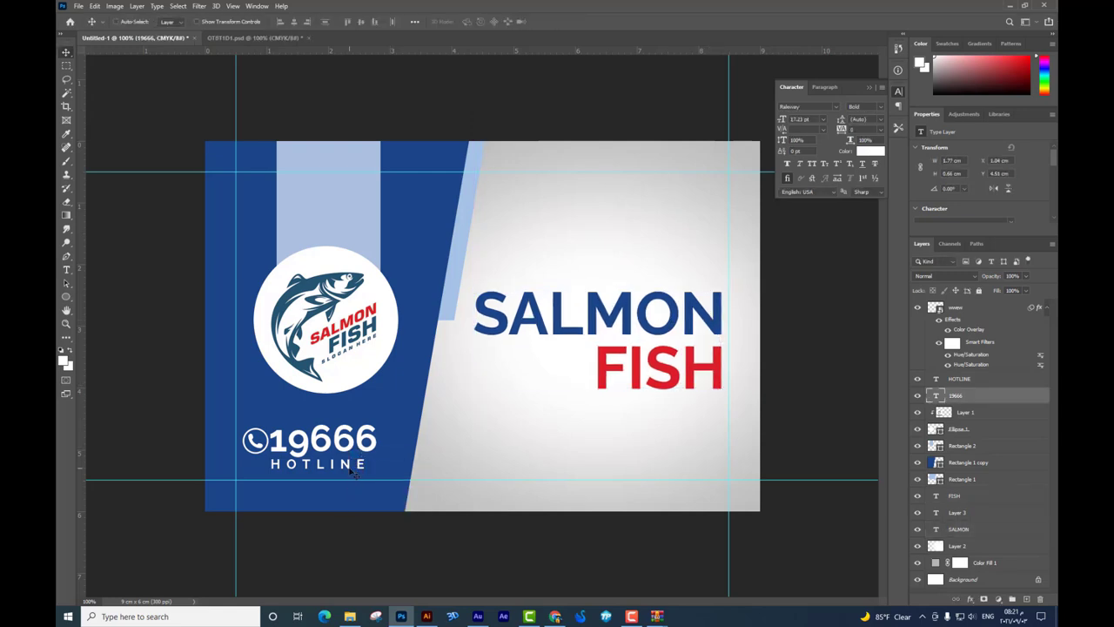
right_click(353, 468)
left_click(381, 475, "shift")
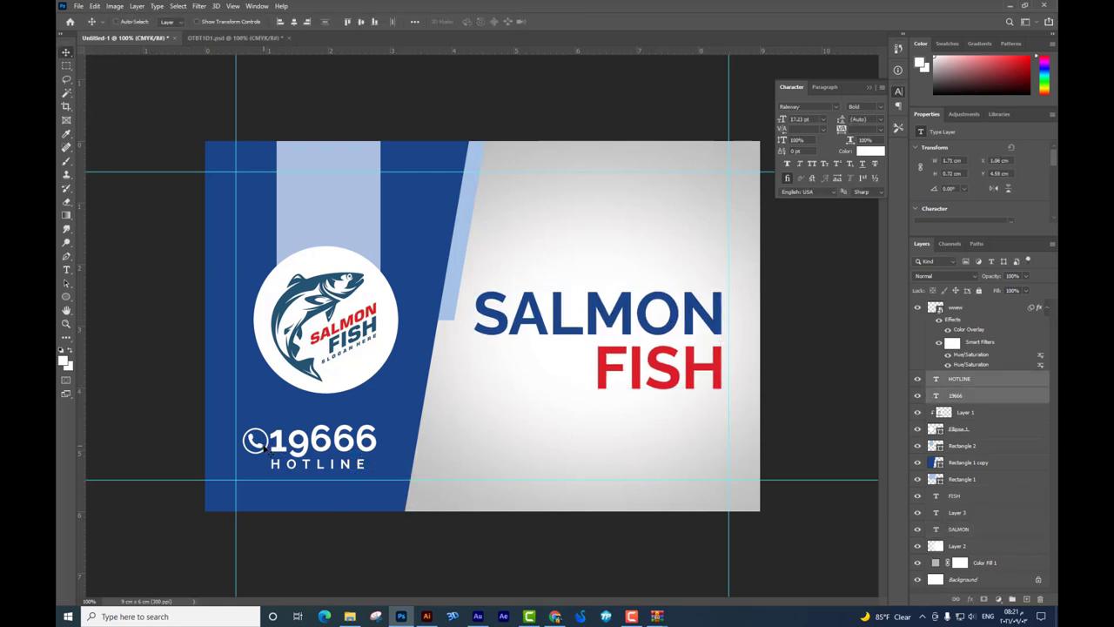
left_click(287, 422)
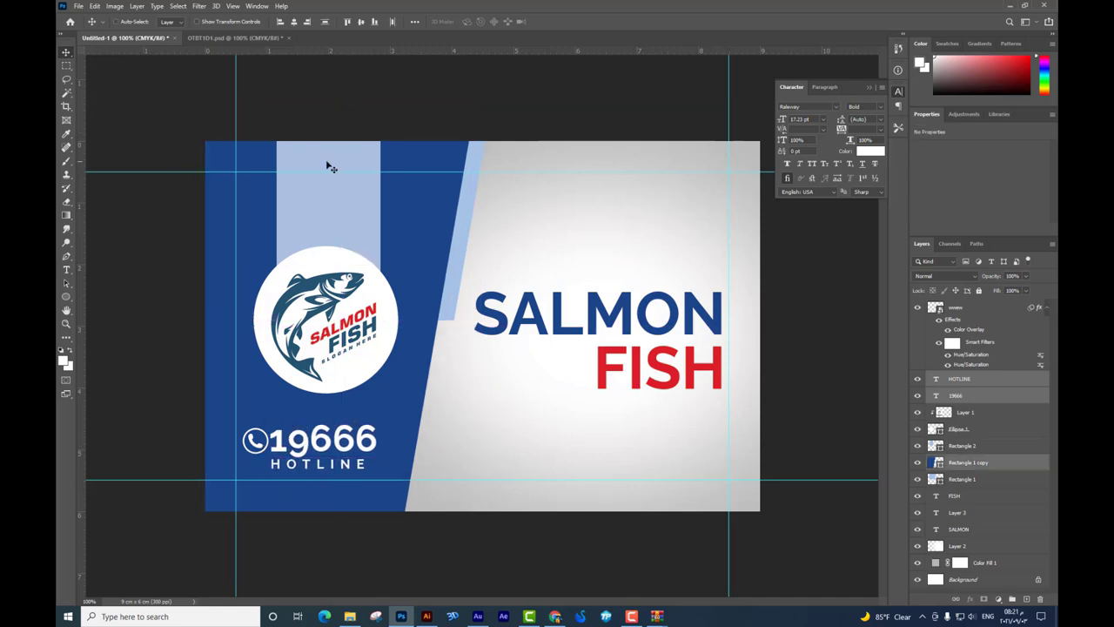
Duplicate the white logo circle and enlarge the original beneath it slightly.
right_click(373, 294)
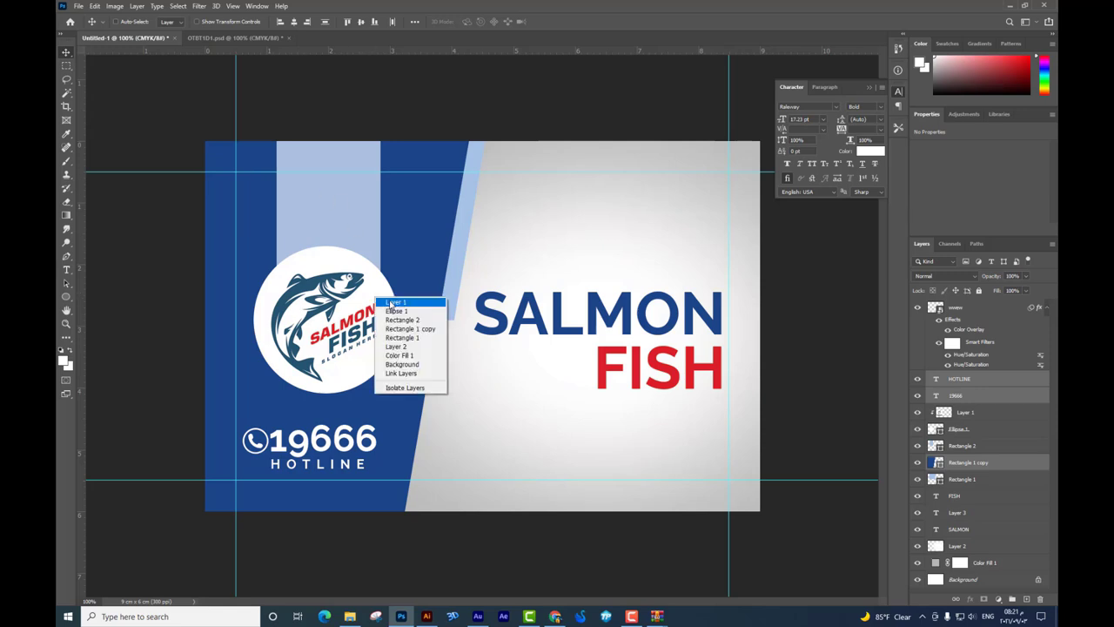
right_click(378, 283)
left_click(396, 300)
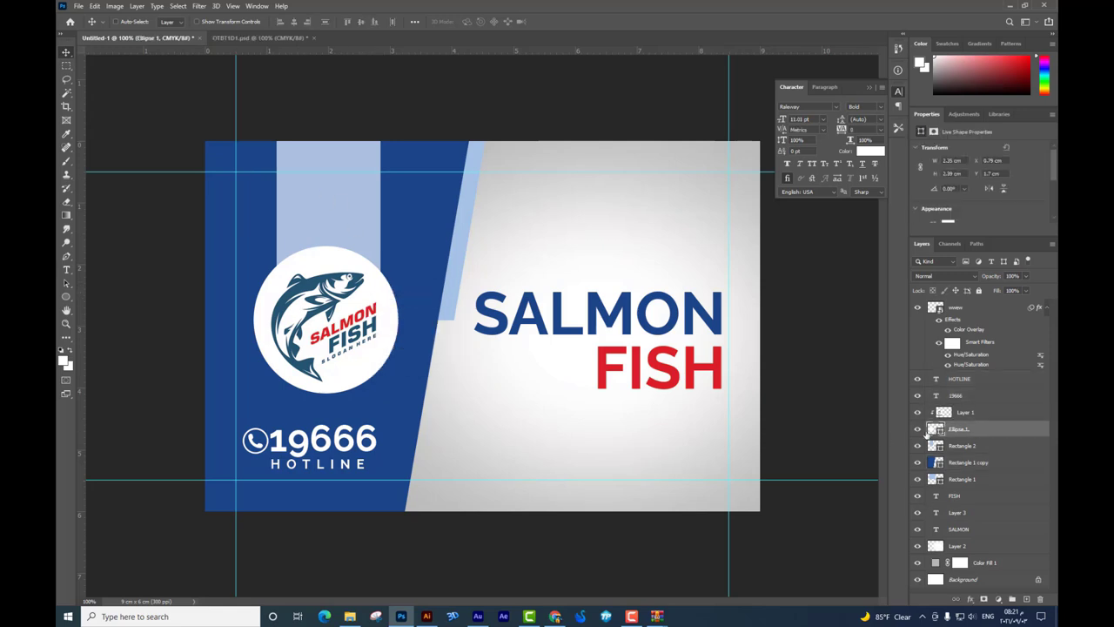
key("ctrl+j")
key("alt+bracketleft")
key("ctrl+t")
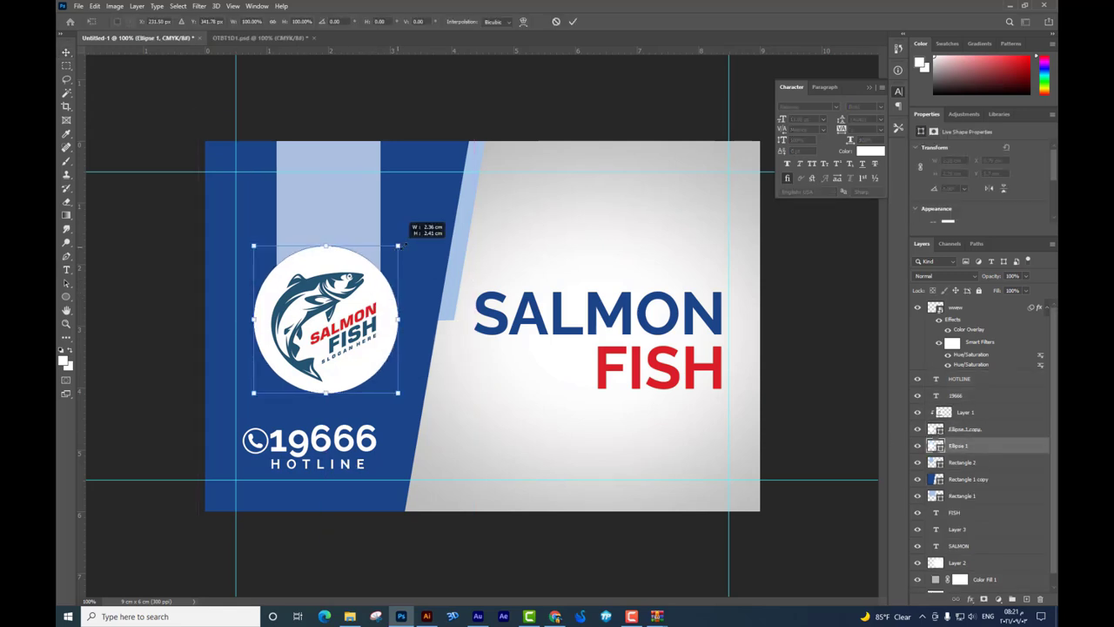
left_click_drag(398, 247, 405, 240)
key("Return")
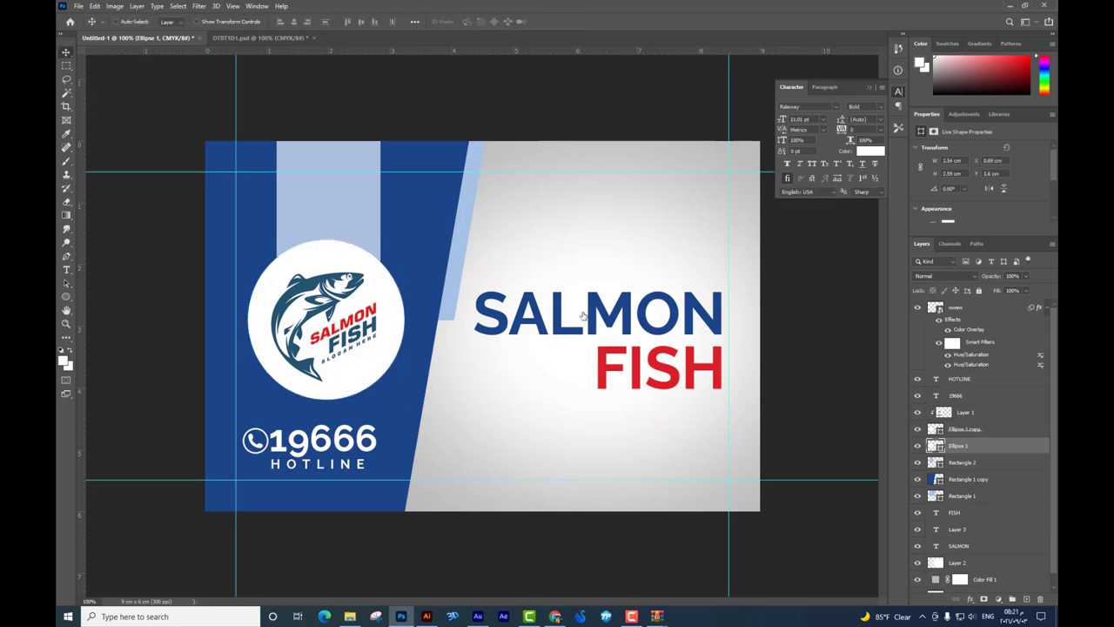
Fill the enlarged circle light blue to form a ring, then hide the panels.
double_click(935, 445)
left_click(850, 188)
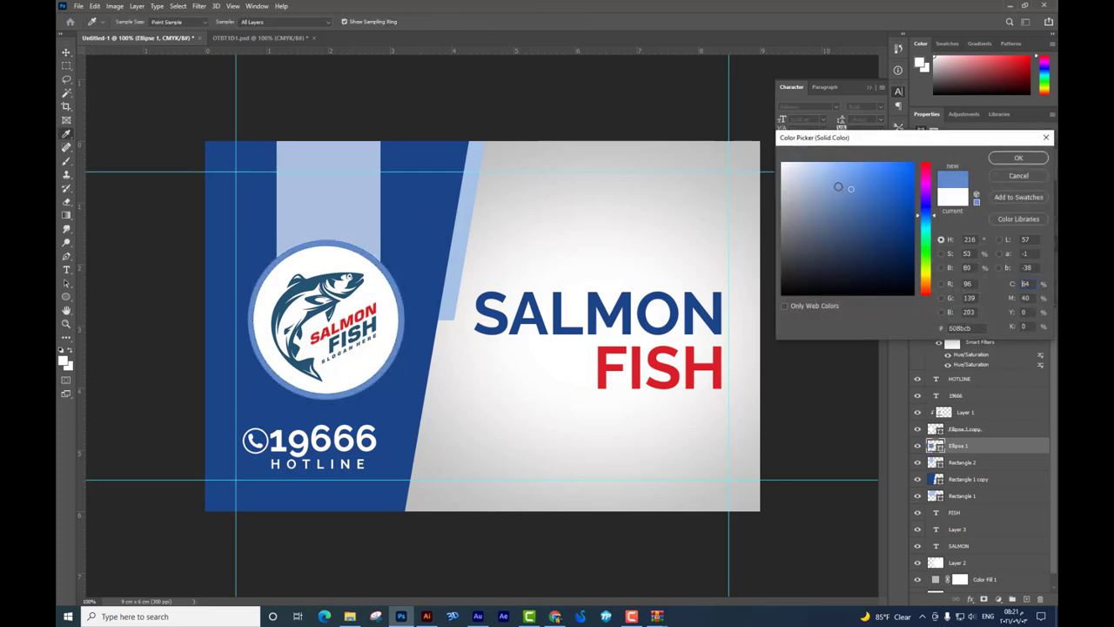
key("Return")
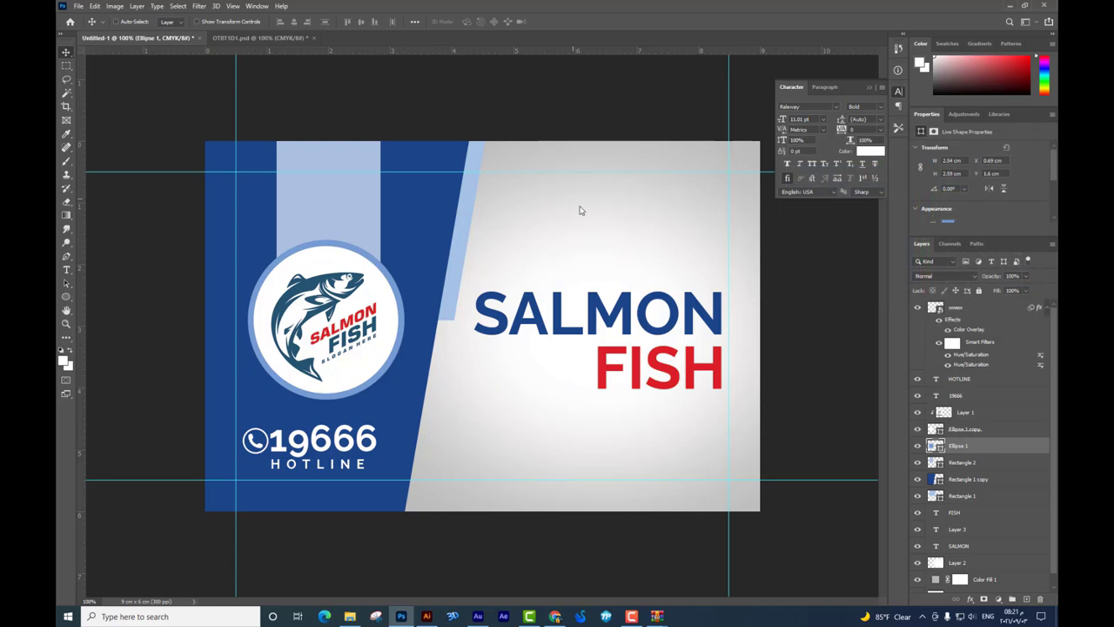
key("Tab")
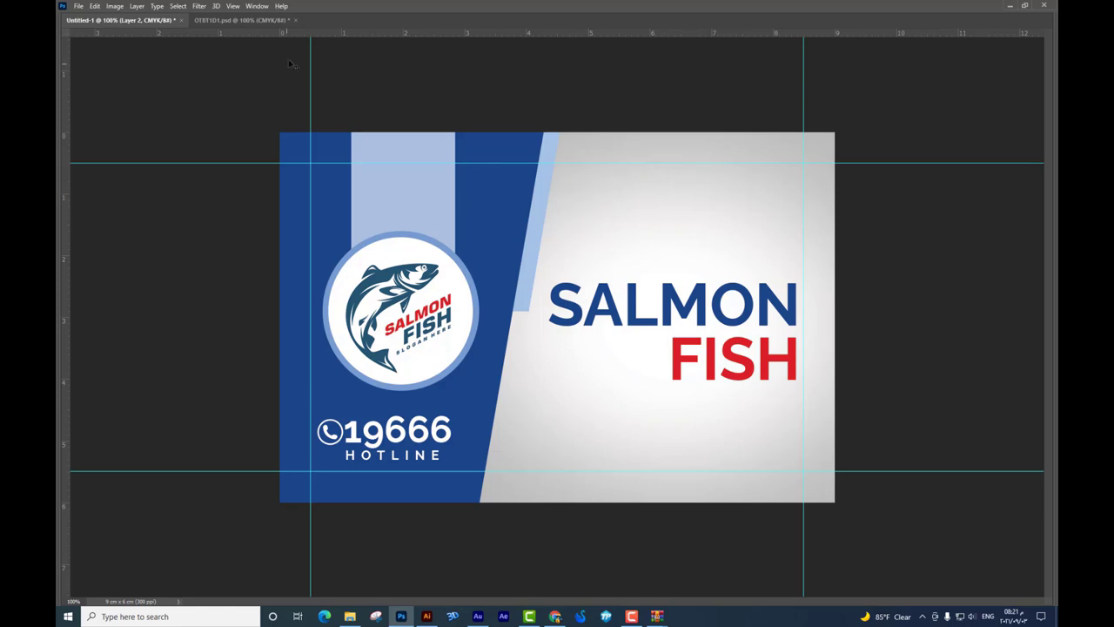
In OTBT1D1.psd, select the bg copy layer, undoing an accidental move of the red bar.
left_click(244, 19)
right_click(723, 200)
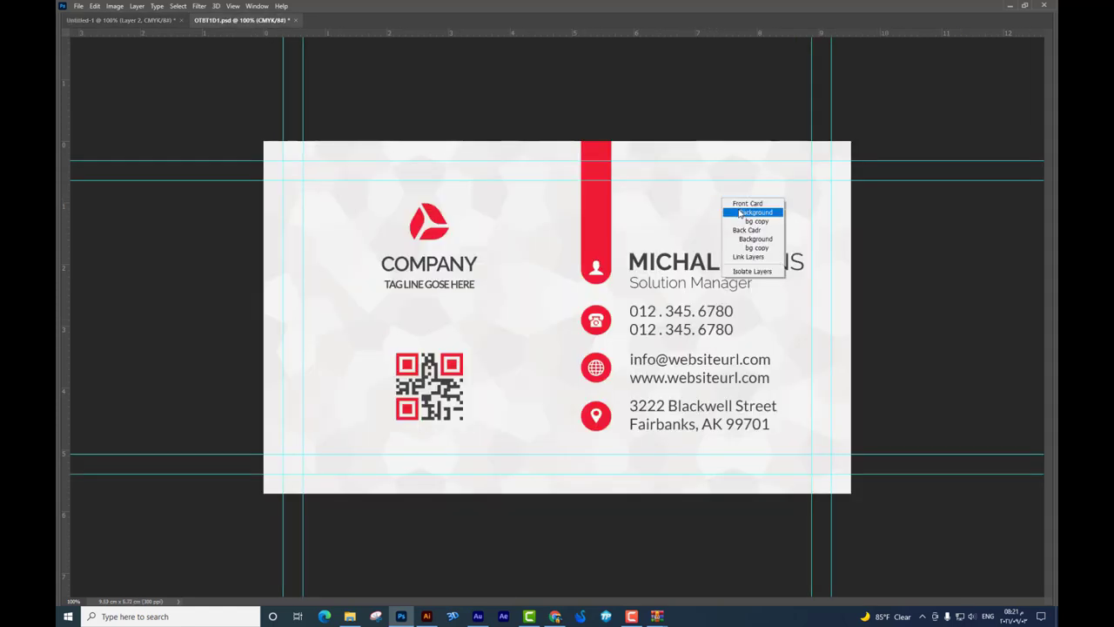
left_click(754, 221)
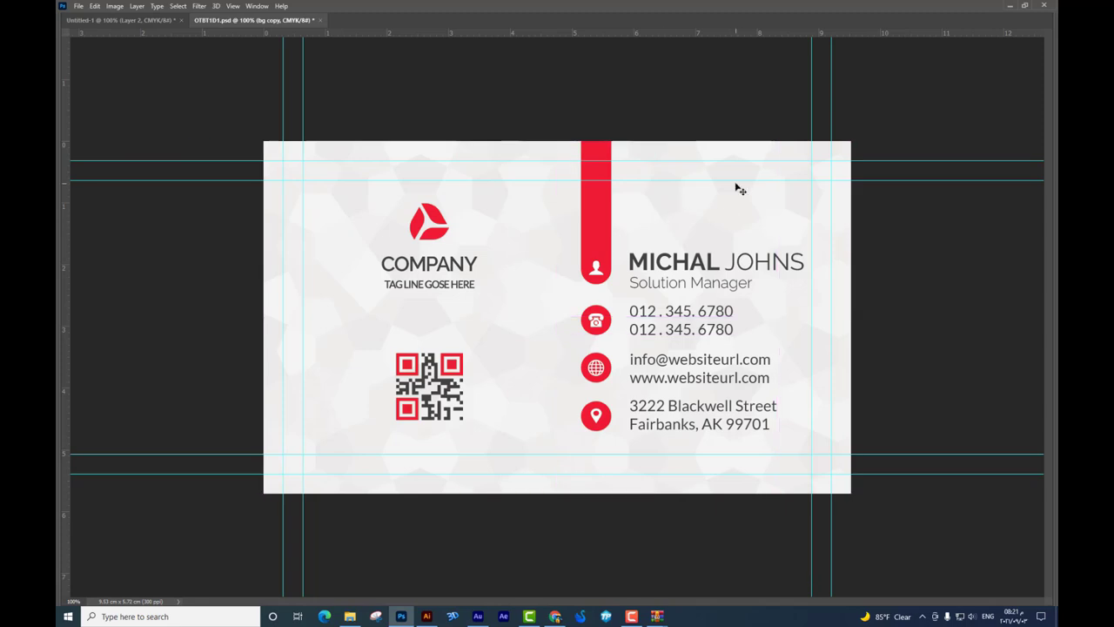
right_click(739, 189)
left_click(750, 199)
left_click_drag(735, 186, 706, 241)
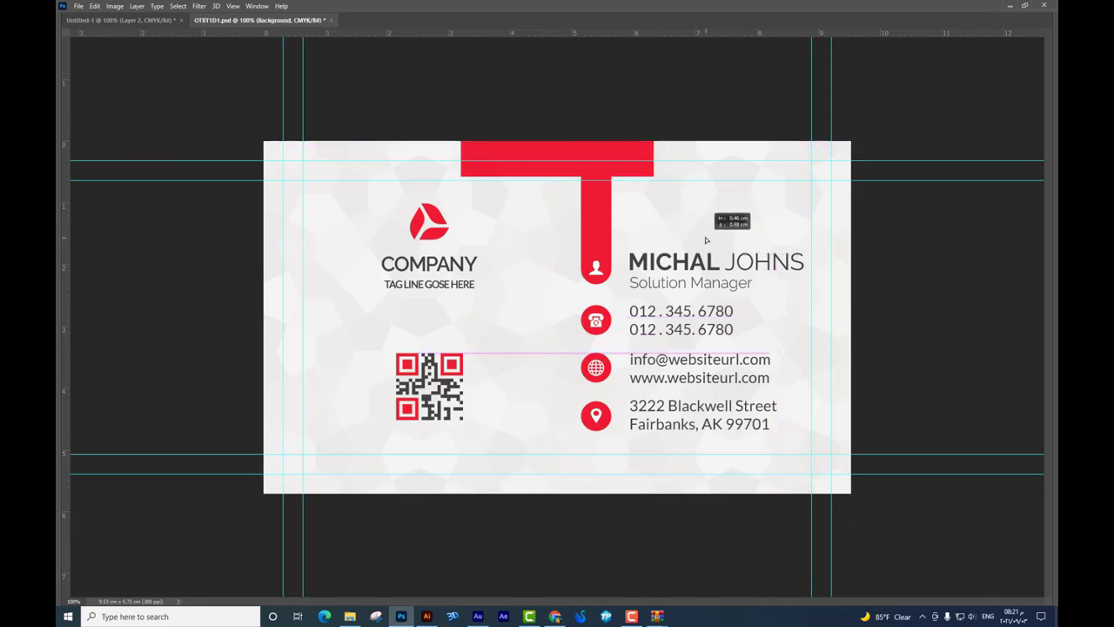
key("ctrl+z")
key("Tab")
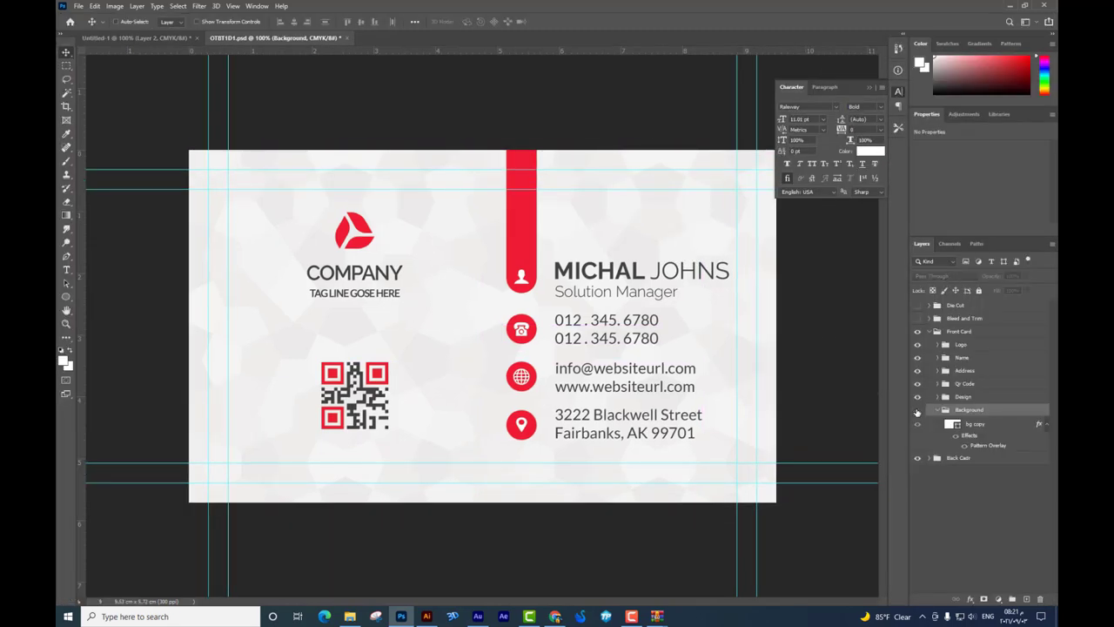
Hide the Address, Name and Logo groups and drag bg copy toward the SALMON FISH card.
left_click(917, 409)
left_click(918, 396)
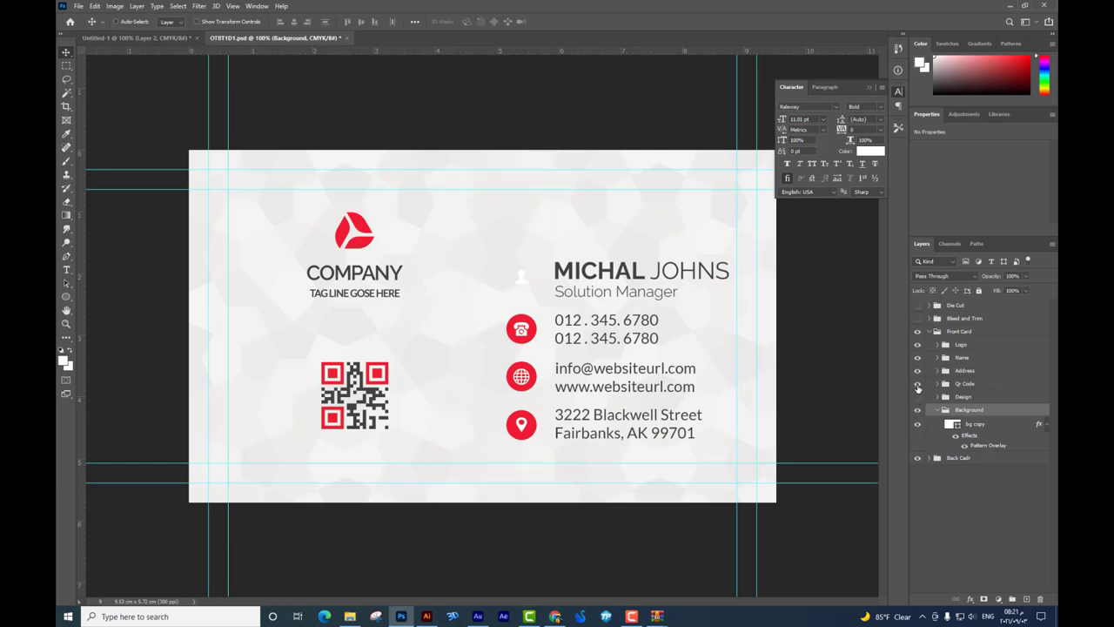
left_click(917, 370)
left_click(918, 357)
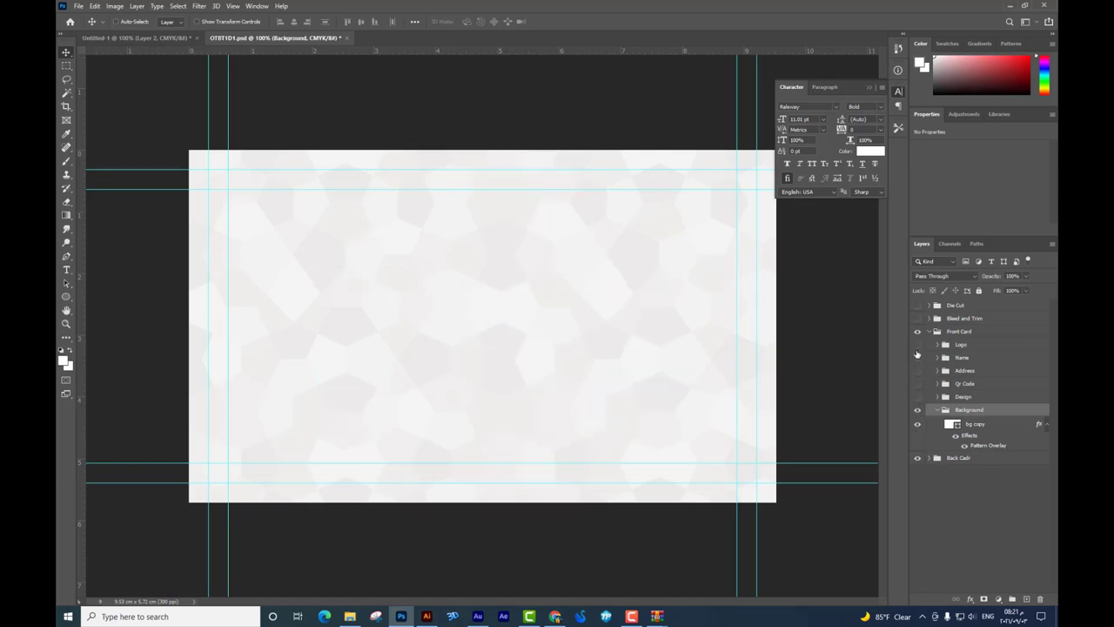
left_click(917, 331)
left_click(917, 423)
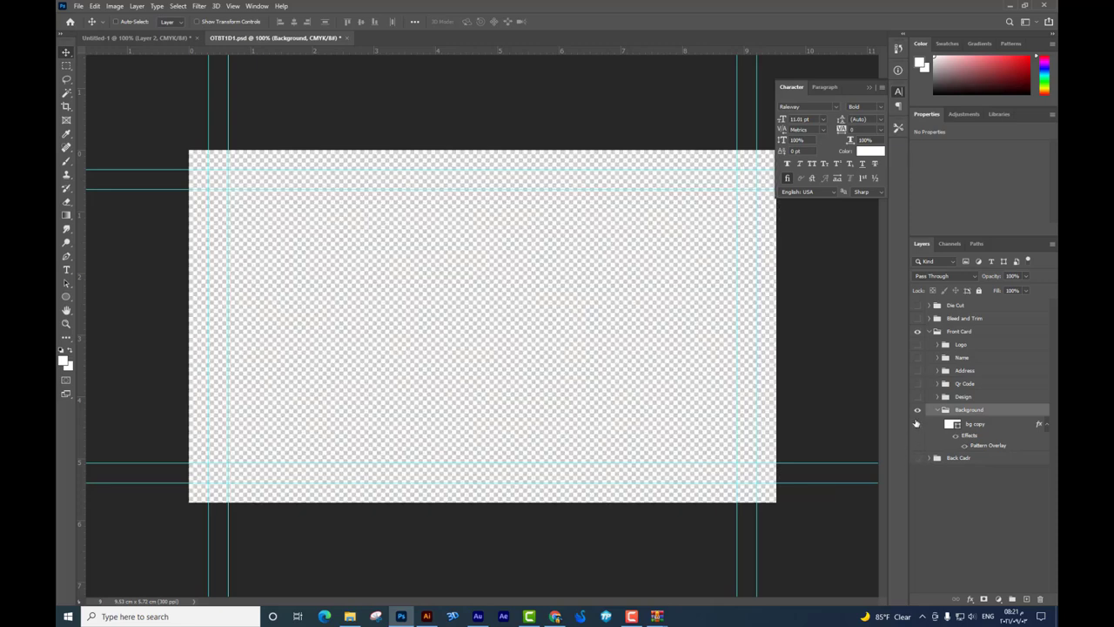
mouse_move(622, 375)
left_mouse_down()
mouse_move(723, 371)
mouse_move(653, 356)
left_mouse_up()
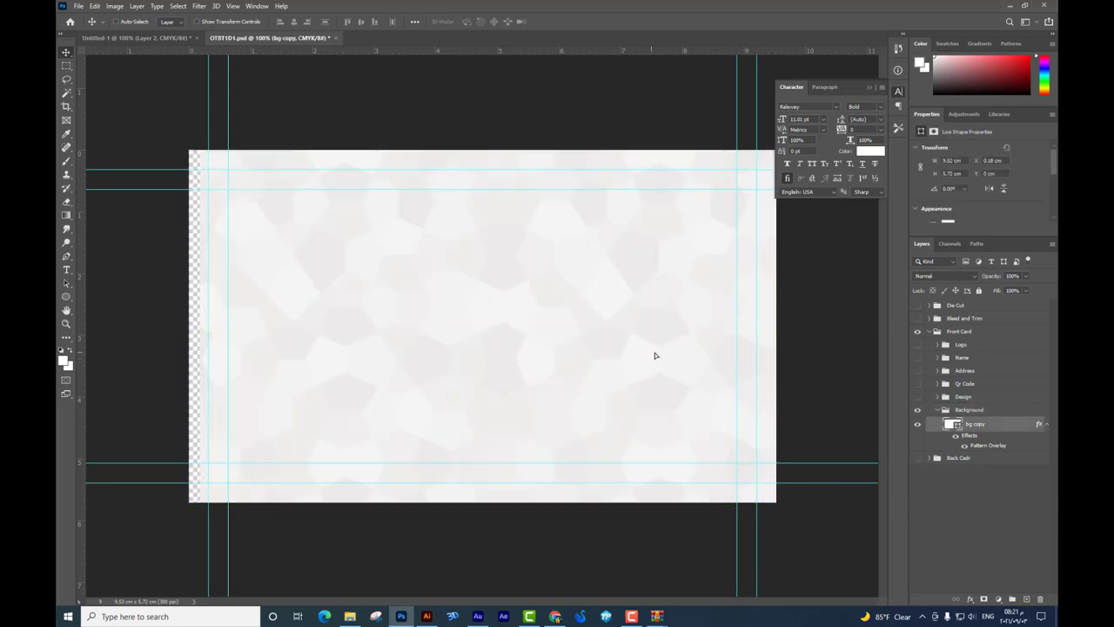
key("ctrl+Tab")
Drop the pattern layer into the card, stretch it to cover the card, and hide the panels.
left_click_drag(506, 279, 507, 278)
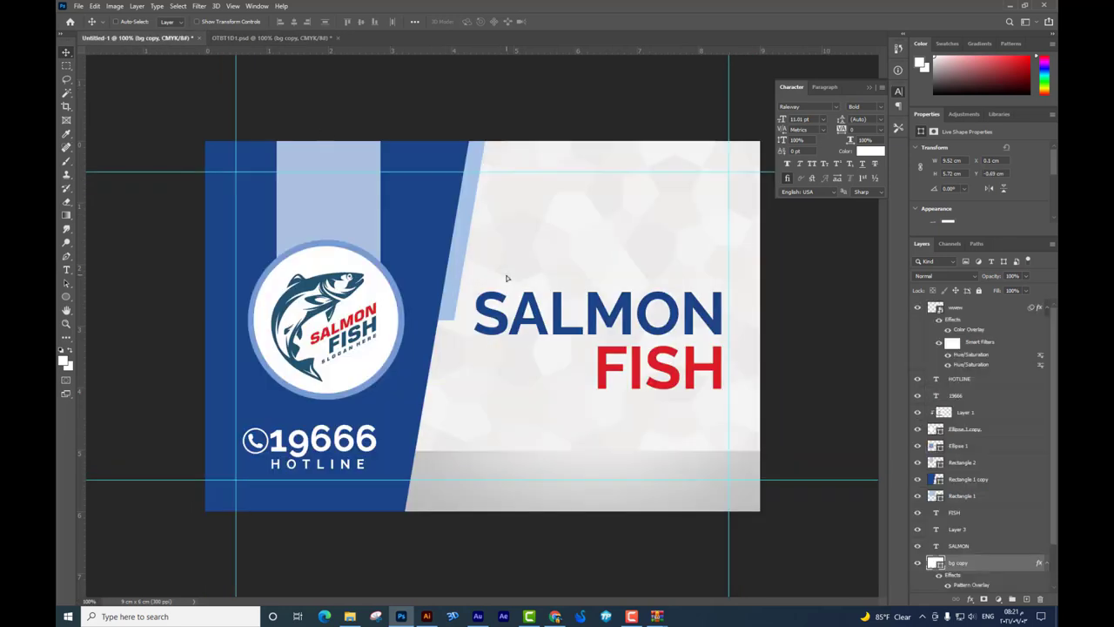
left_click_drag(673, 305, 690, 339)
key("ctrl+t")
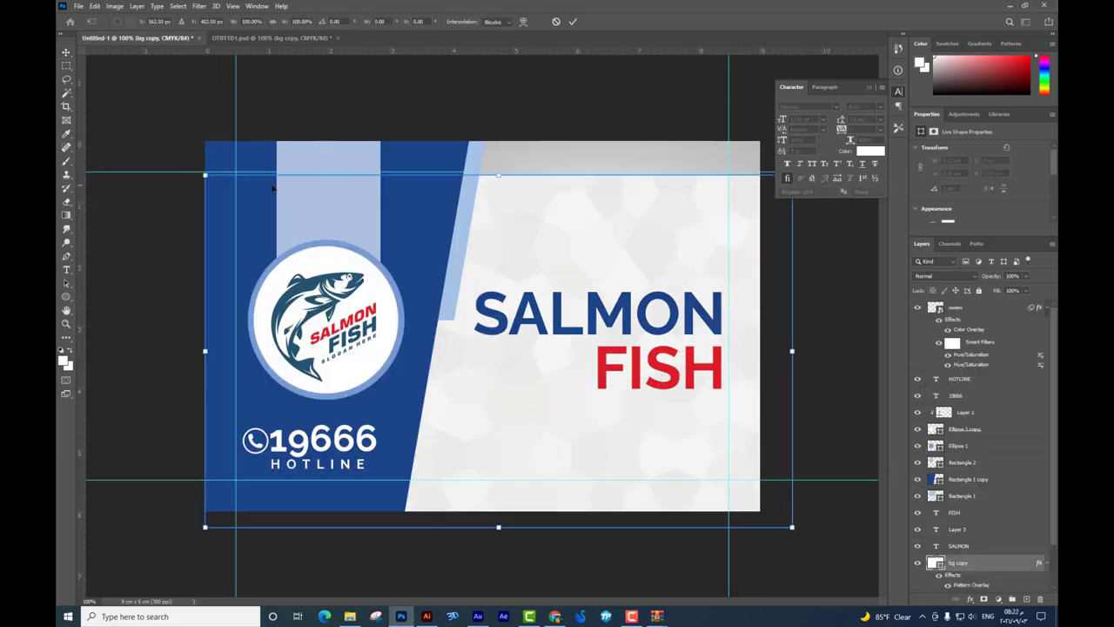
left_click_drag(205, 174, 121, 127)
key("Return")
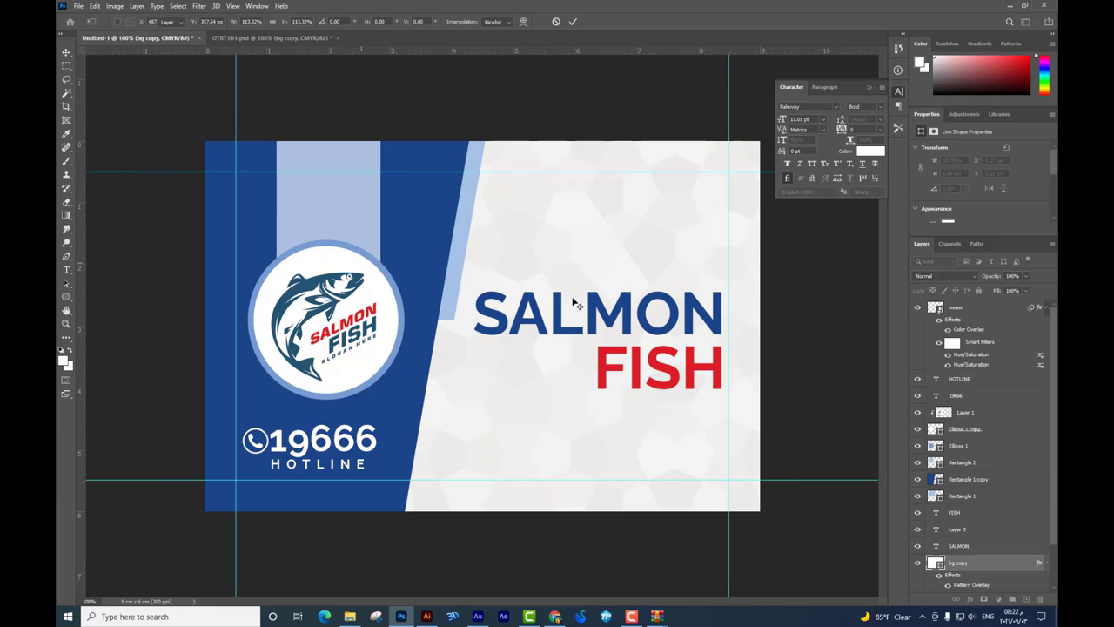
key("Tab")
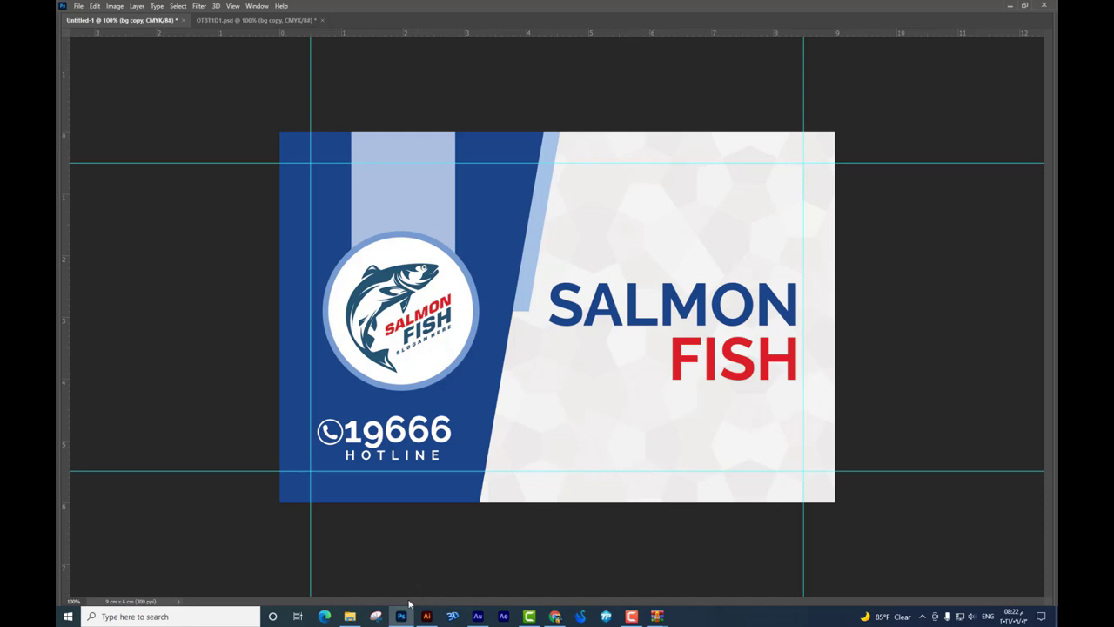
Select the SALMON and FISH text layers, nudge them up, then bring Chrome forward.
left_click(668, 298)
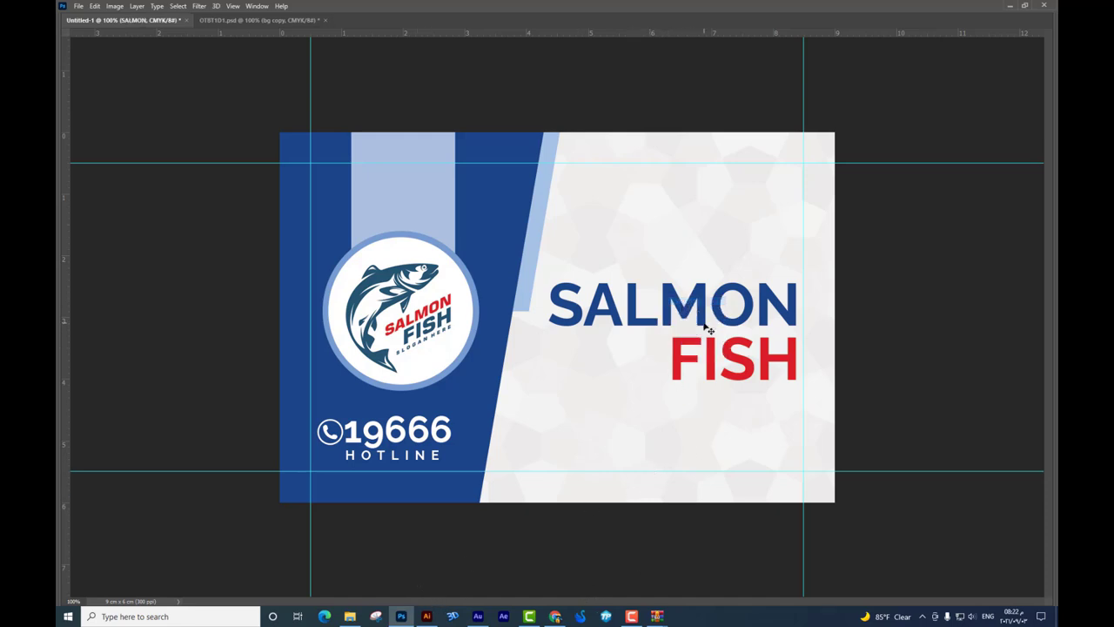
left_click(715, 357, "shift")
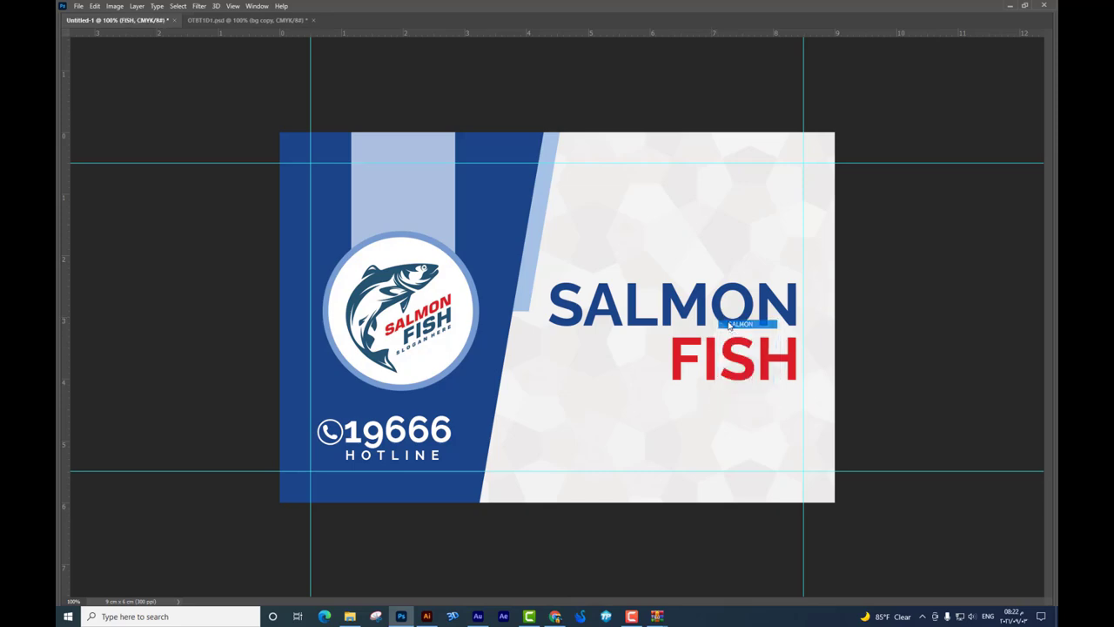
left_click_drag(730, 324, 730, 320)
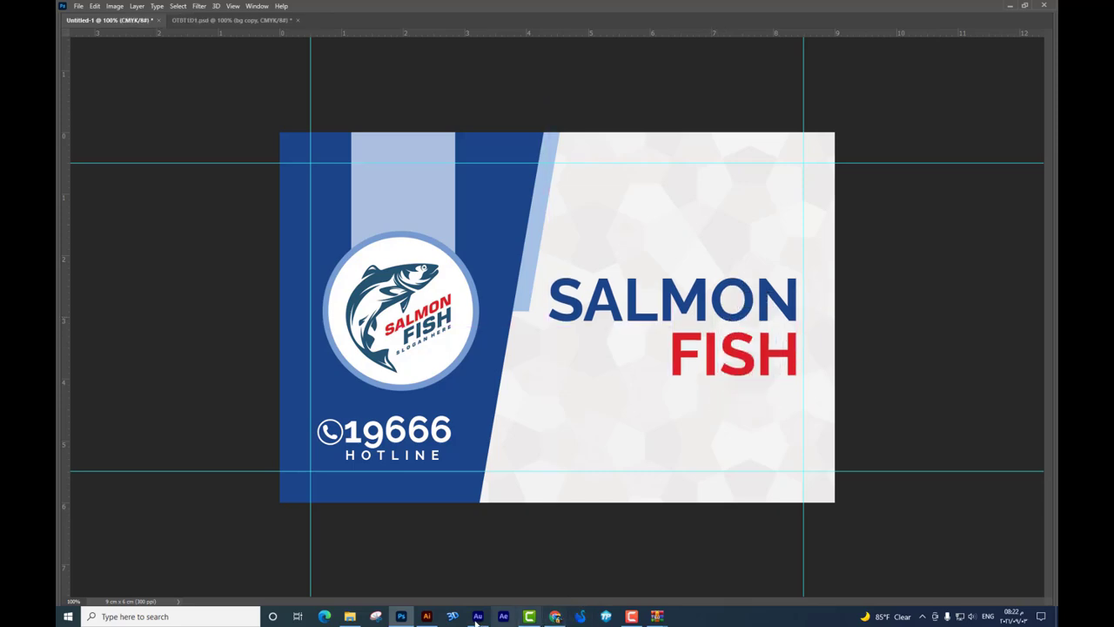
left_click(554, 616)
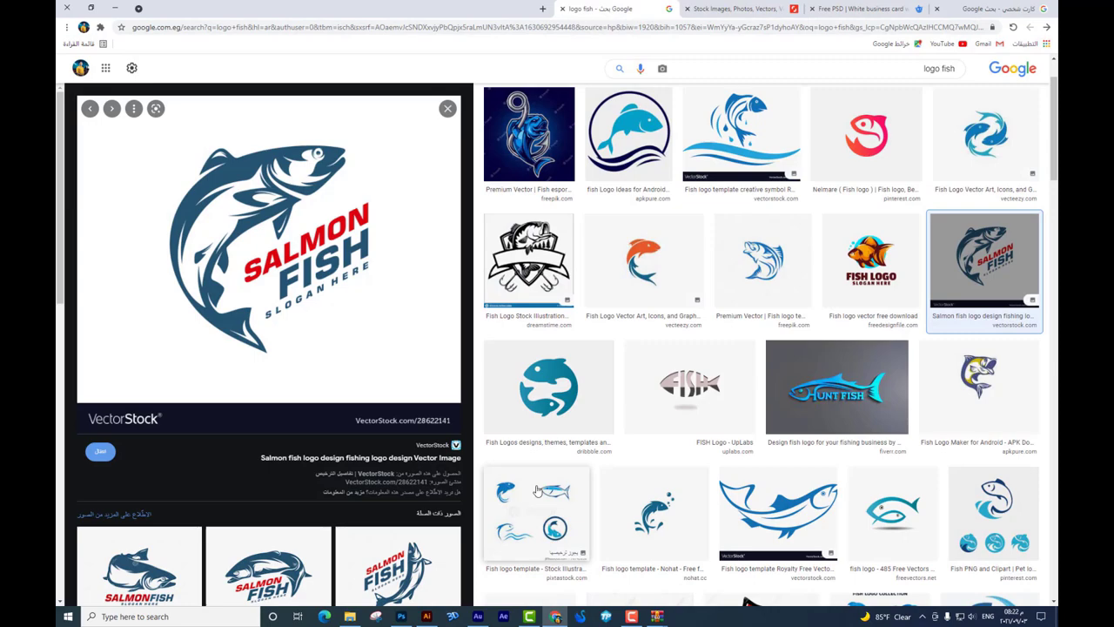
On the Freepik tab, close the download notice and scroll through the PSD business card results.
left_click(737, 8)
left_click(823, 7)
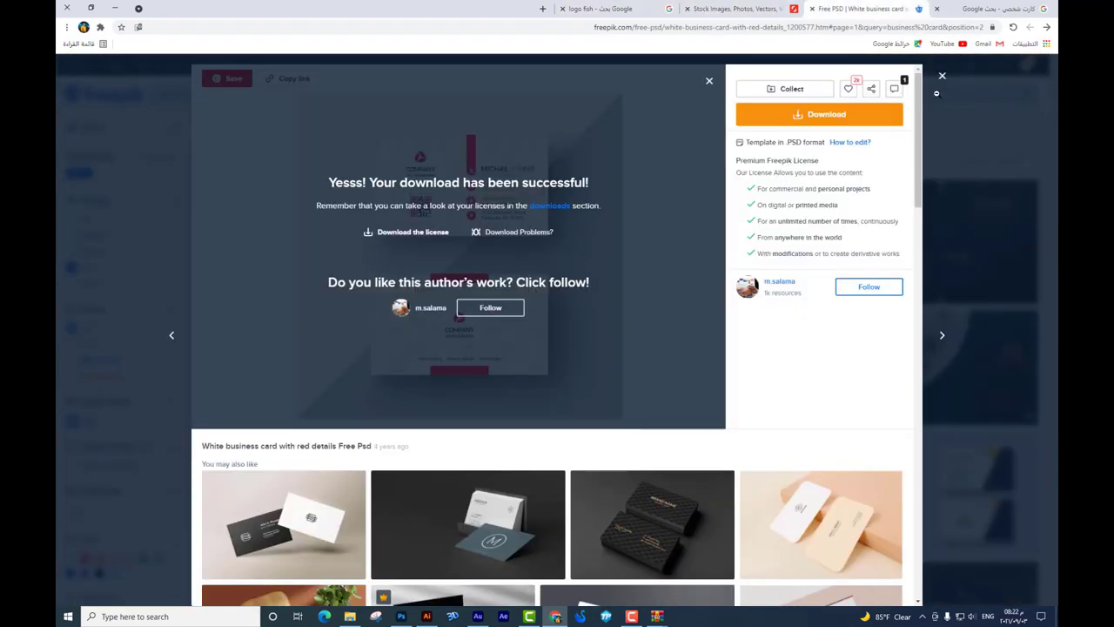
left_click(942, 75)
scroll(861, 367, "down", 2)
scroll(861, 367, "down", 2)
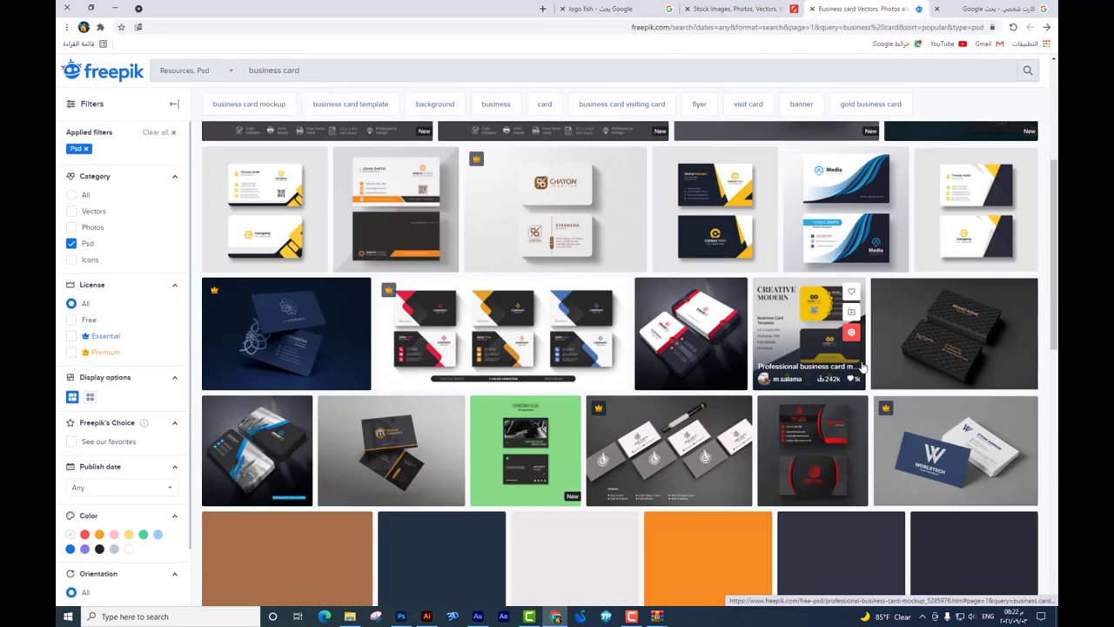
scroll(861, 367, "down", 2)
scroll(844, 357, "down", 1)
scroll(831, 350, "up", 1)
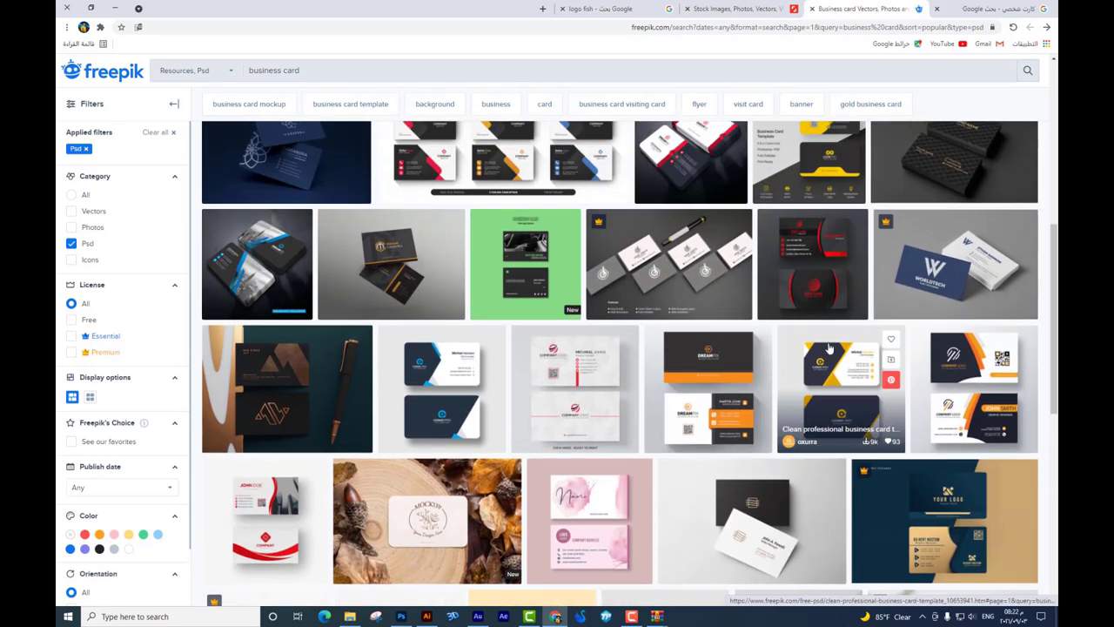
scroll(828, 348, "down", 2)
scroll(729, 306, "down", 2)
scroll(729, 306, "down", 1)
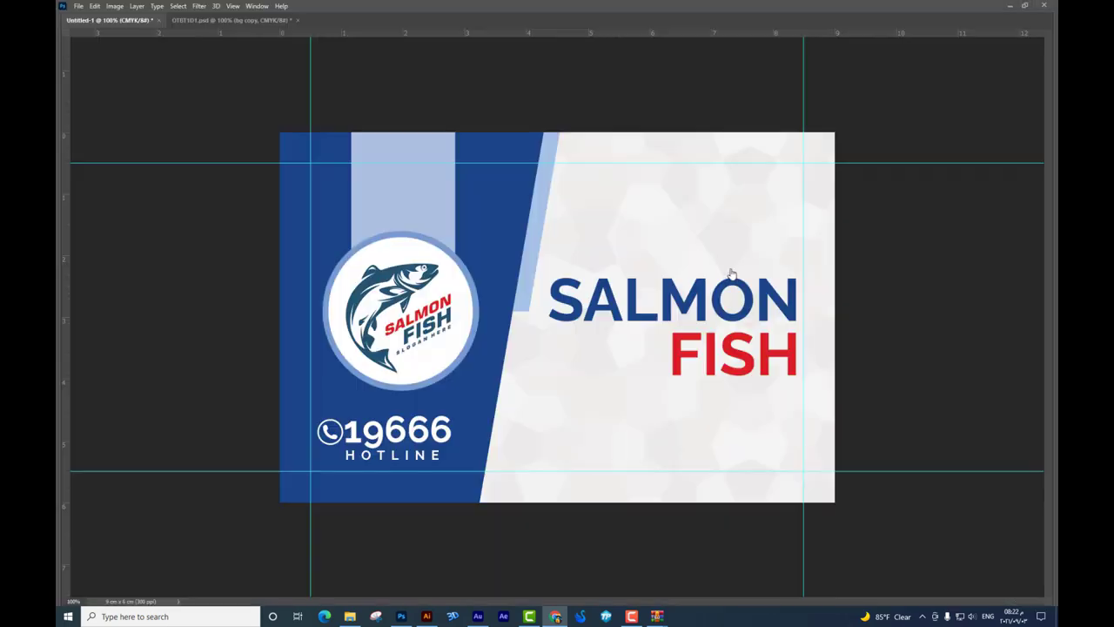
Save a maximum-quality JPEG copy of the card, Untitled-1 copy.jpg, to the Desktop.
key("alt+Tab")
key("ctrl+minus")
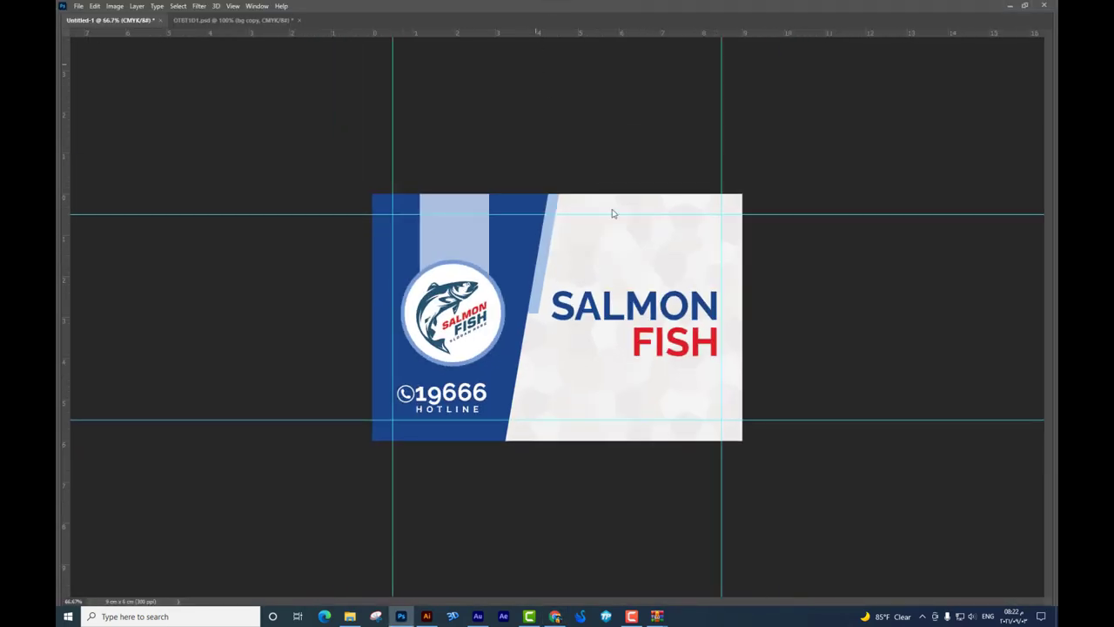
key("ctrl+shift+s")
left_click(225, 272)
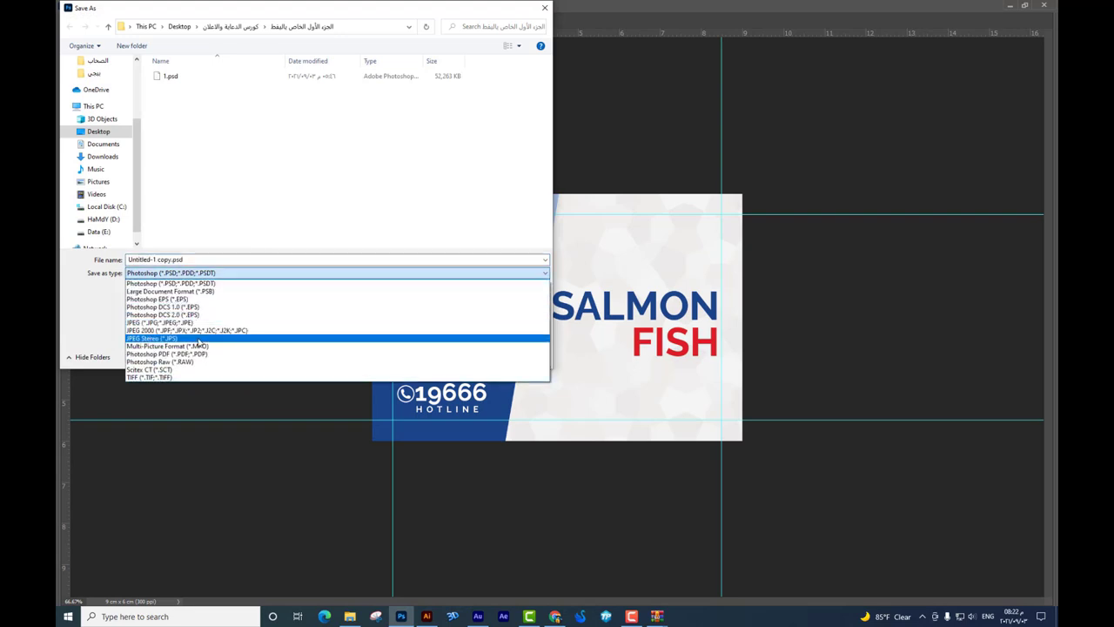
left_click(195, 332)
left_click(98, 131)
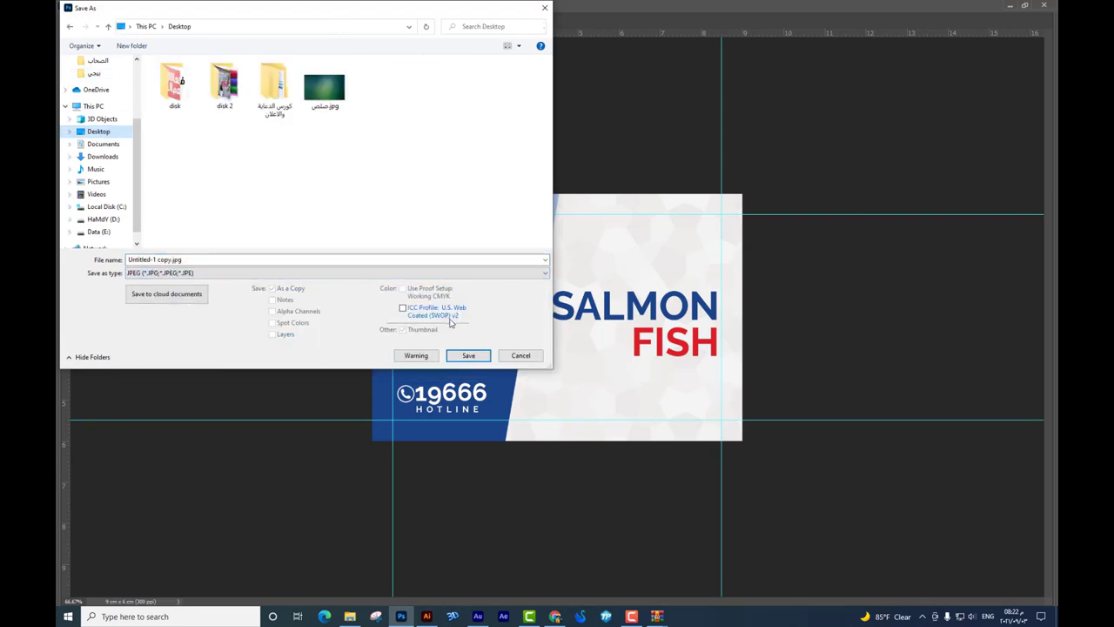
left_click(465, 356)
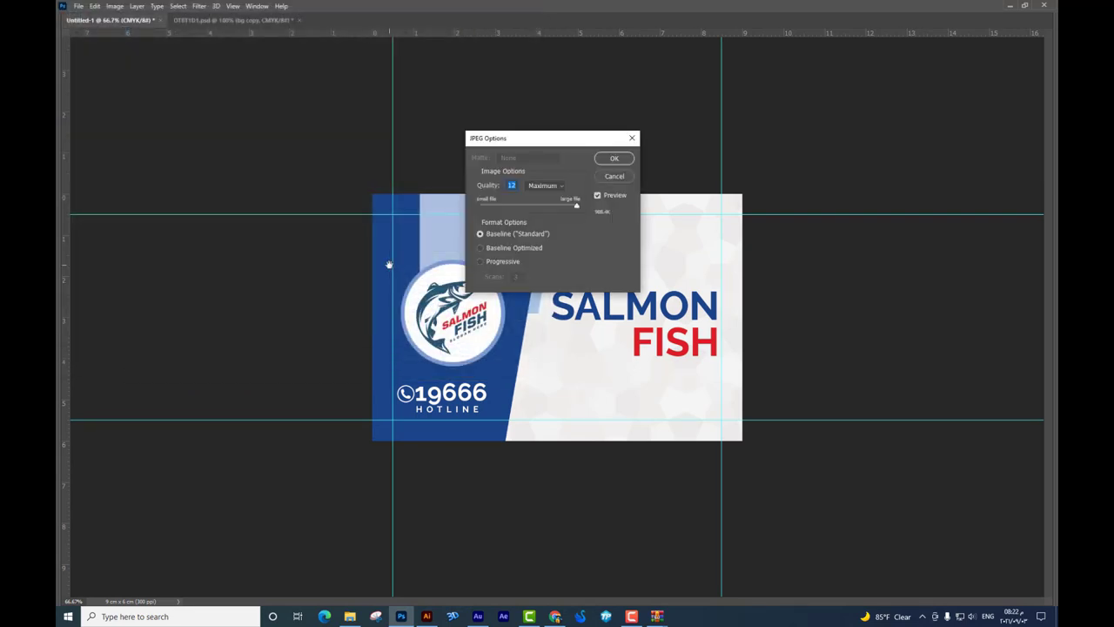
key("Return")
Back in Chrome, replace the Google Images search with 'mockup card'.
left_click(556, 616)
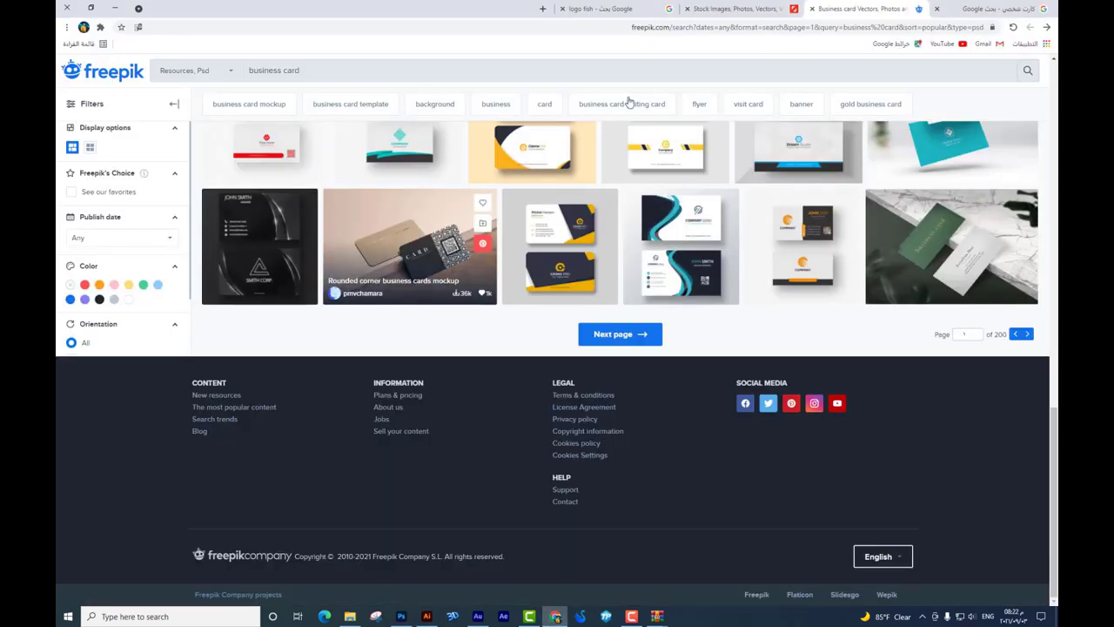
scroll(483, 203, "up", 3)
left_click(609, 8)
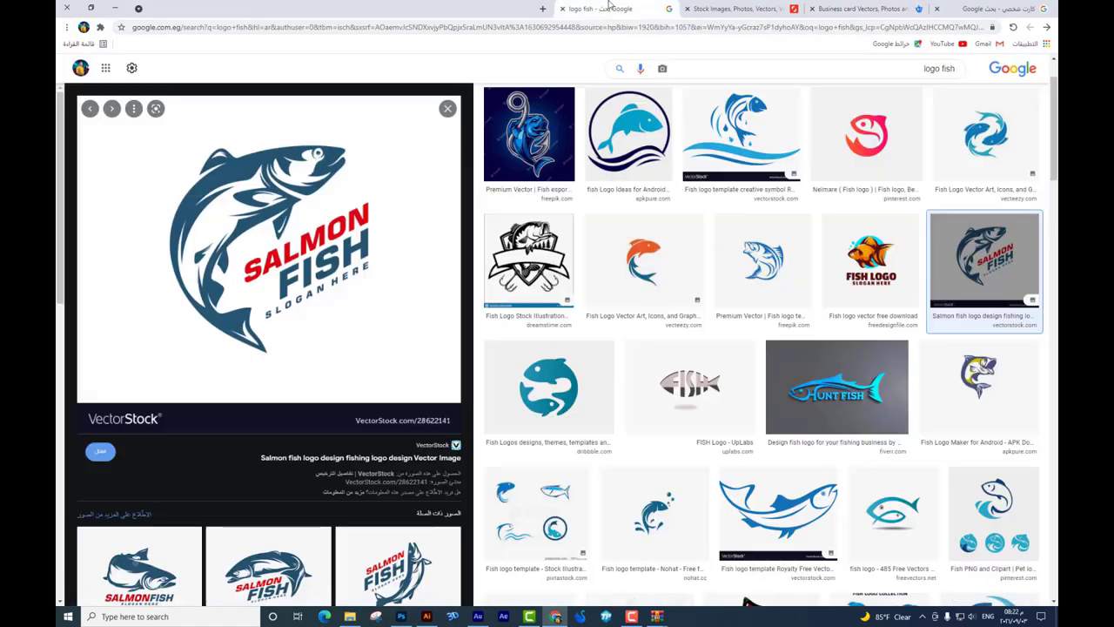
triple_click(899, 74)
type("ock")
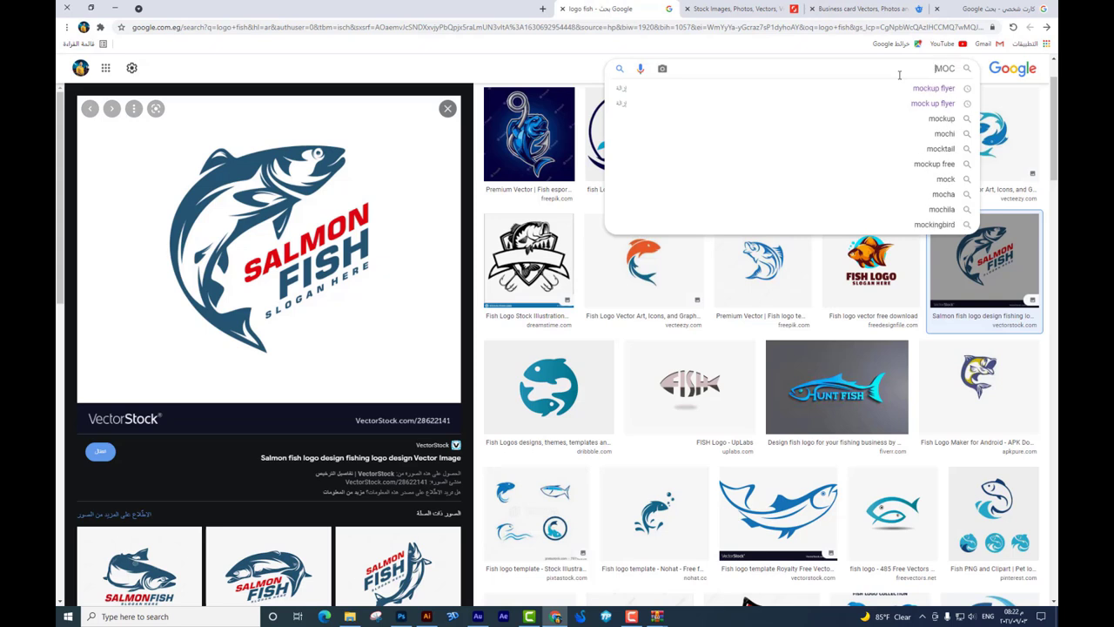
key("Down")
key("BackSpace")
key("BackSpace")
key("BackSpace")
key("BackSpace")
key("BackSpace")
key("BackSpace")
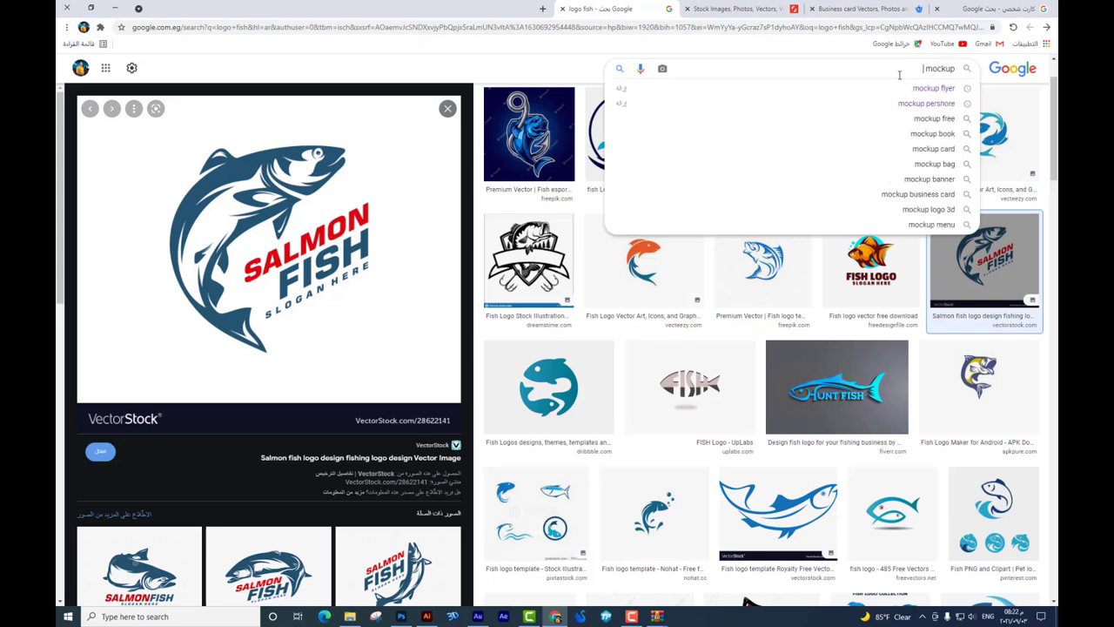
type("ARD")
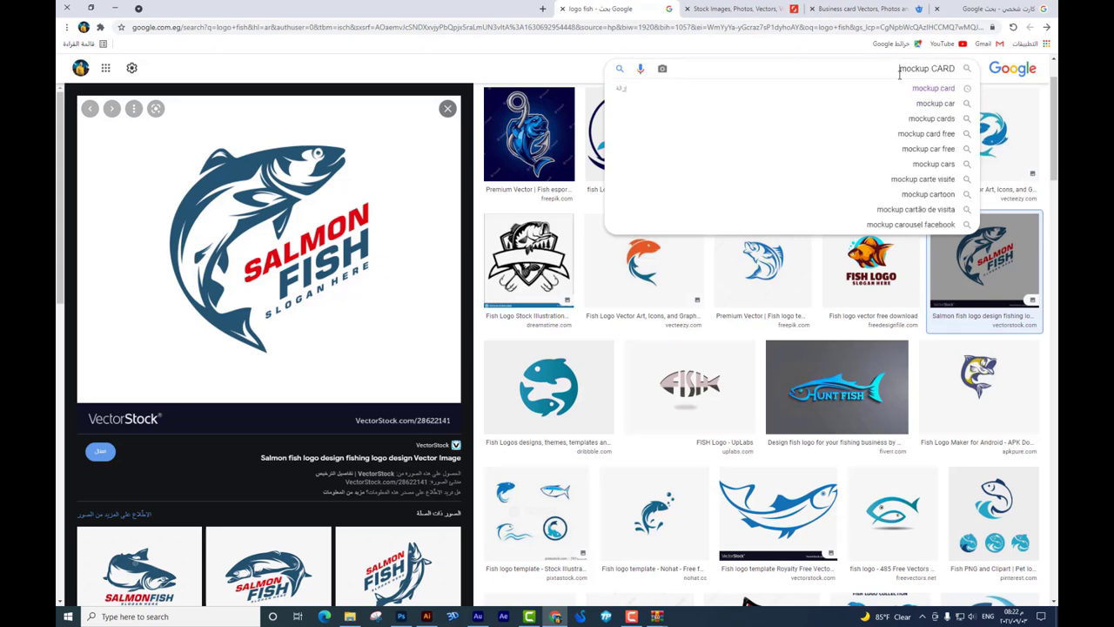
key("Return")
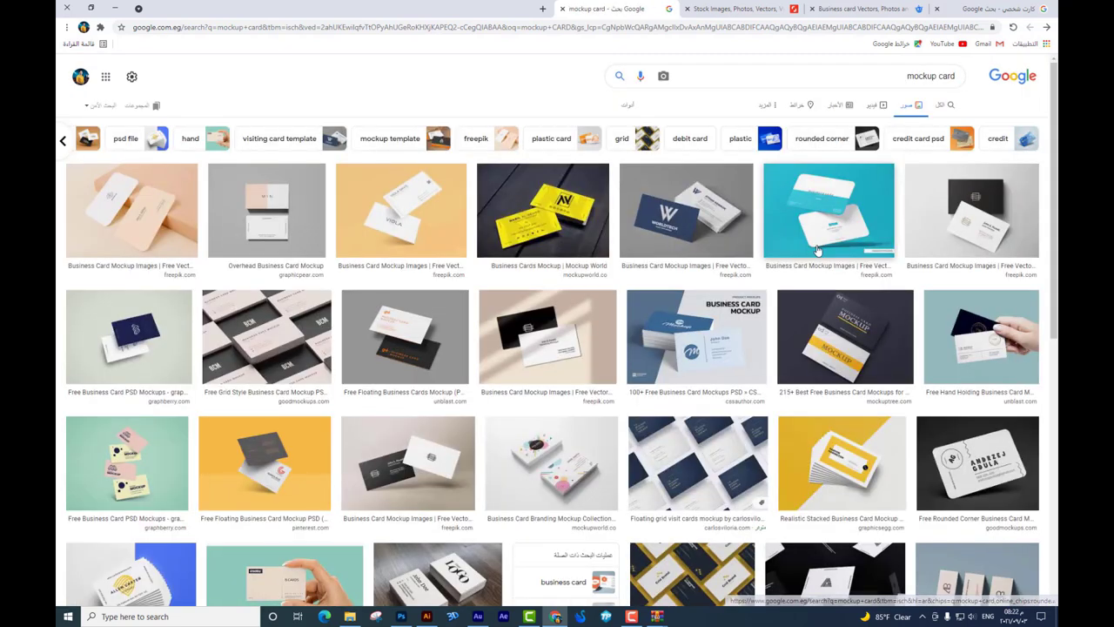
Save the WORLDTECH card mockup image and drag it into Photoshop.
left_click(691, 206)
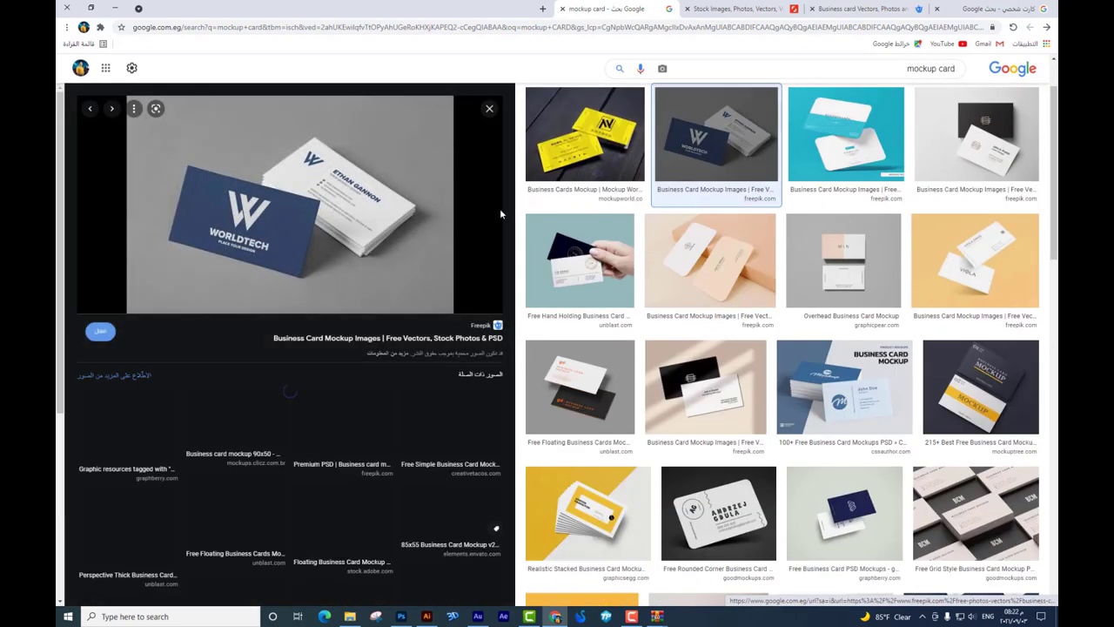
right_click(313, 190)
left_click(279, 304)
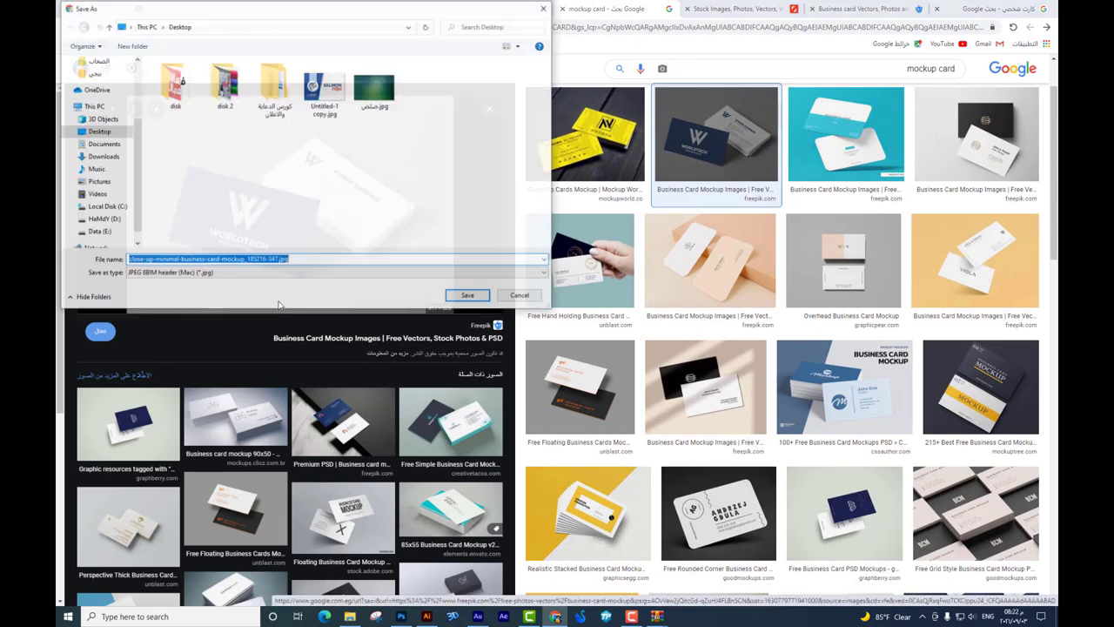
key("Return")
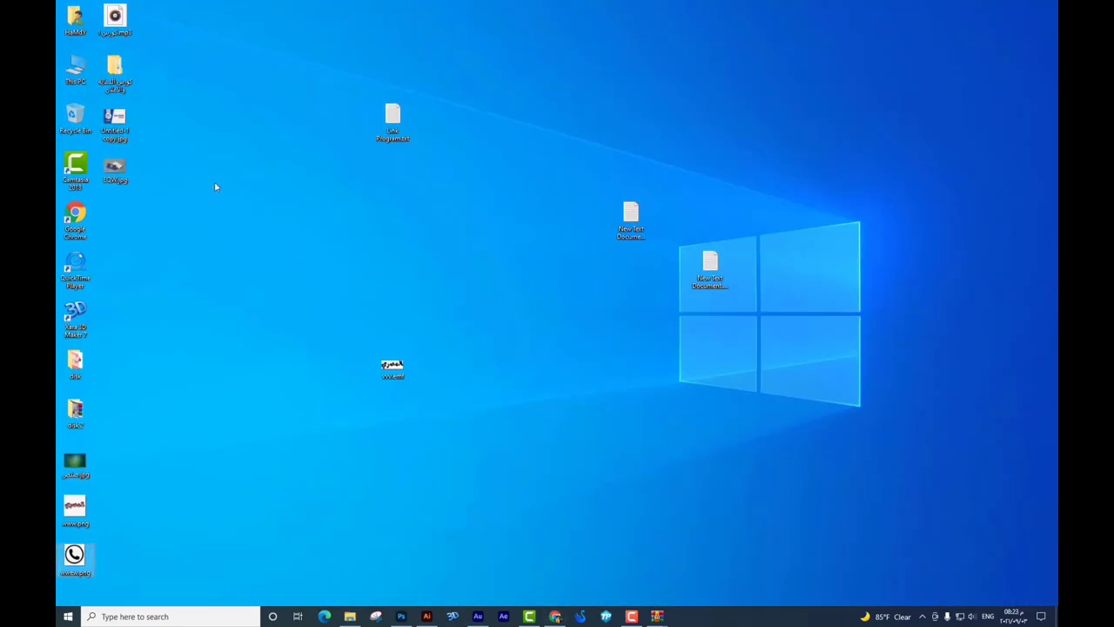
mouse_move(116, 167)
left_mouse_down()
mouse_move(396, 619)
mouse_move(764, 5)
left_mouse_up()
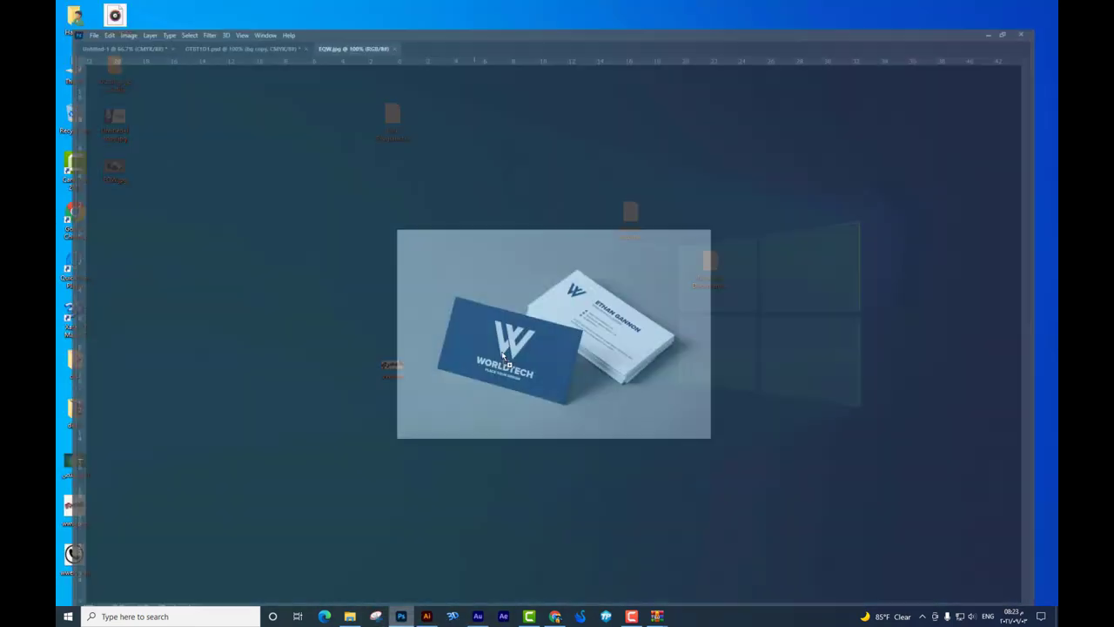
Place the SALMON FISH card on the mockup and distort its corners onto the front card.
left_click_drag(133, 138, 518, 313)
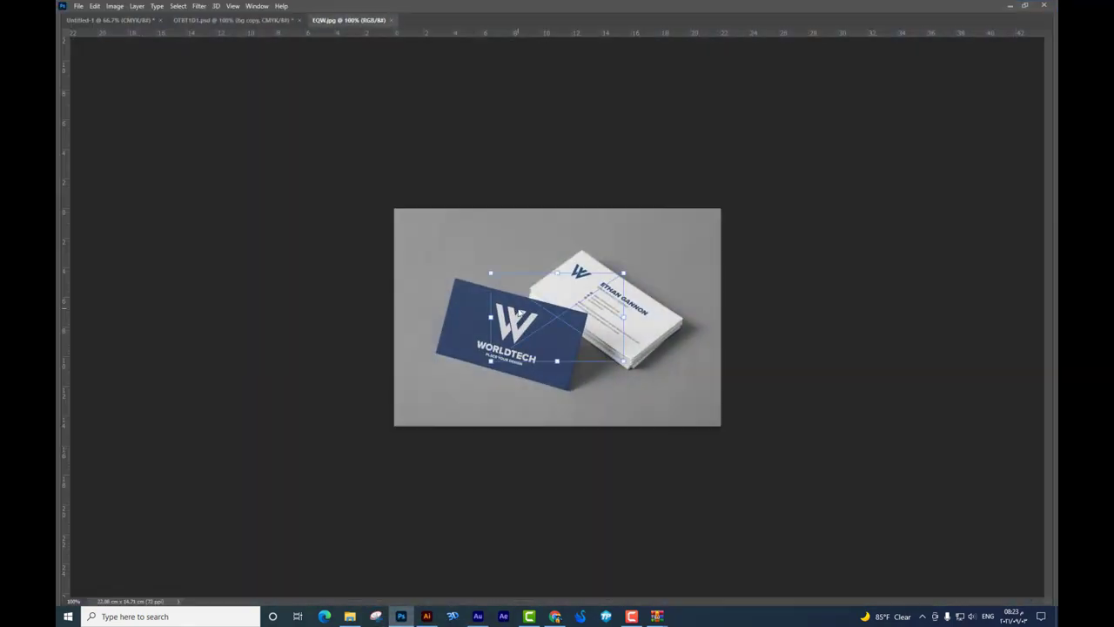
key("ctrl+plus")
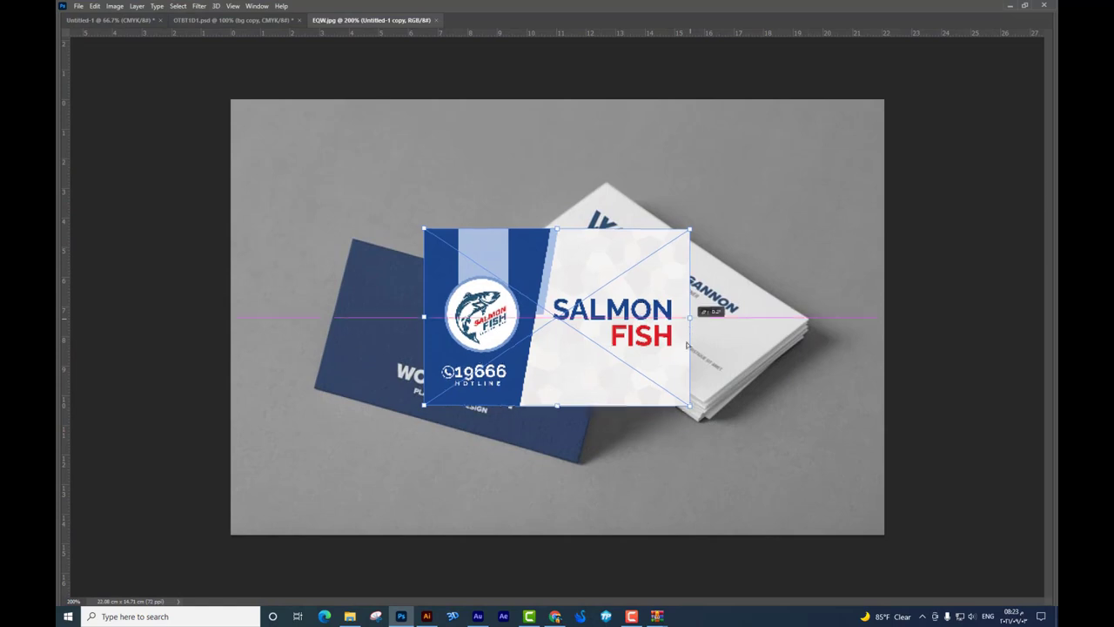
left_click_drag(689, 316, 689, 364)
mouse_move(541, 281)
left_mouse_down()
mouse_move(451, 284)
mouse_move(522, 252)
left_mouse_up()
left_click_drag(335, 407, 313, 387)
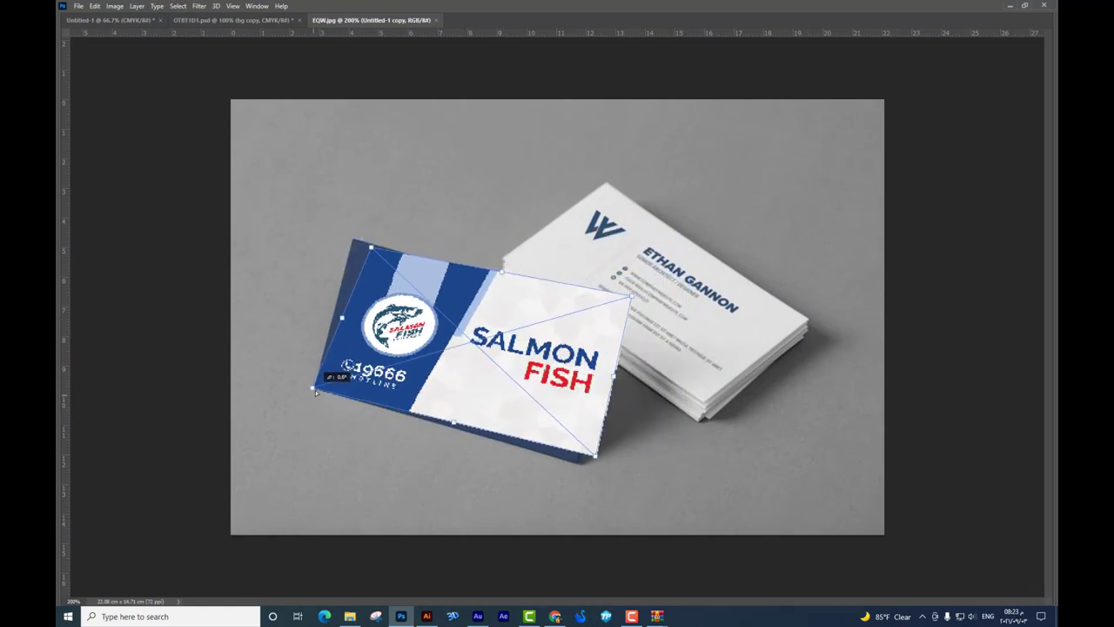
left_click_drag(371, 248, 352, 242)
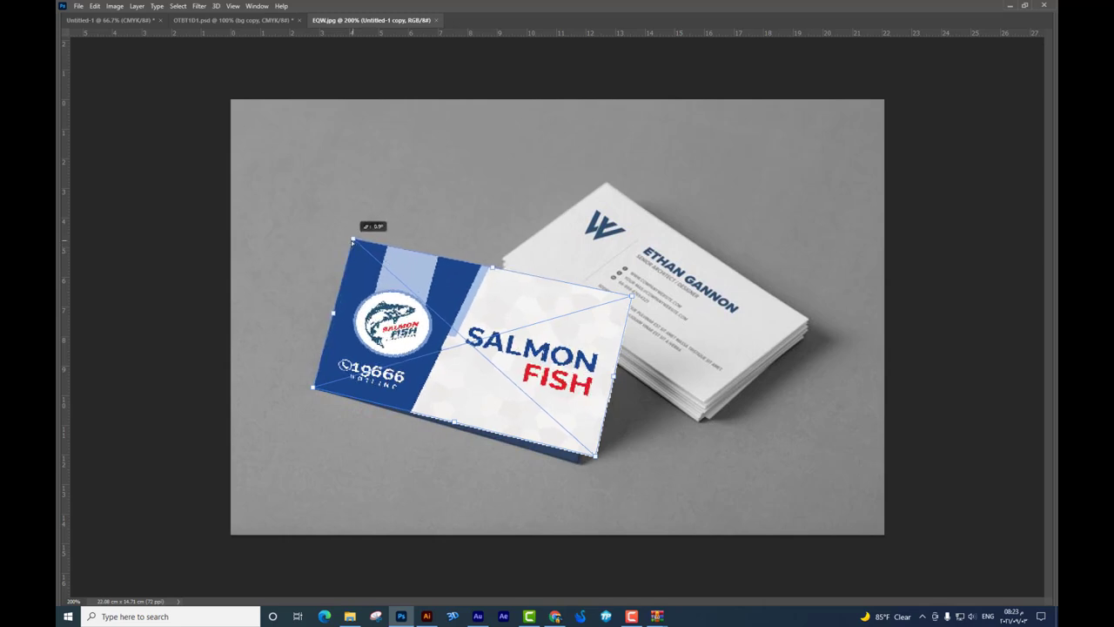
left_click_drag(632, 297, 616, 308)
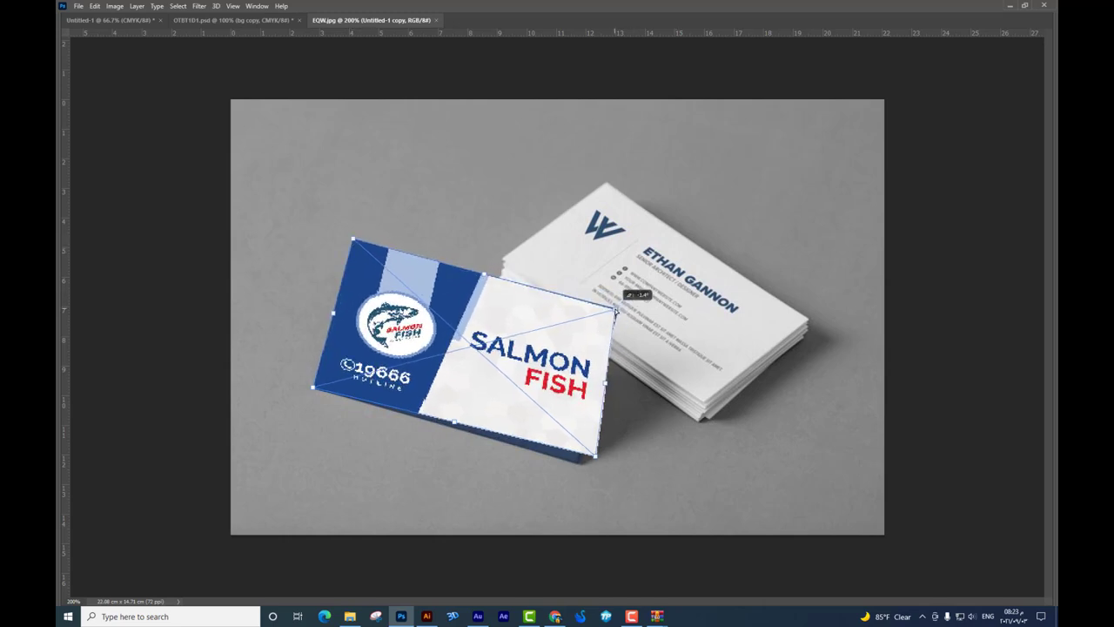
left_click_drag(595, 455, 578, 463)
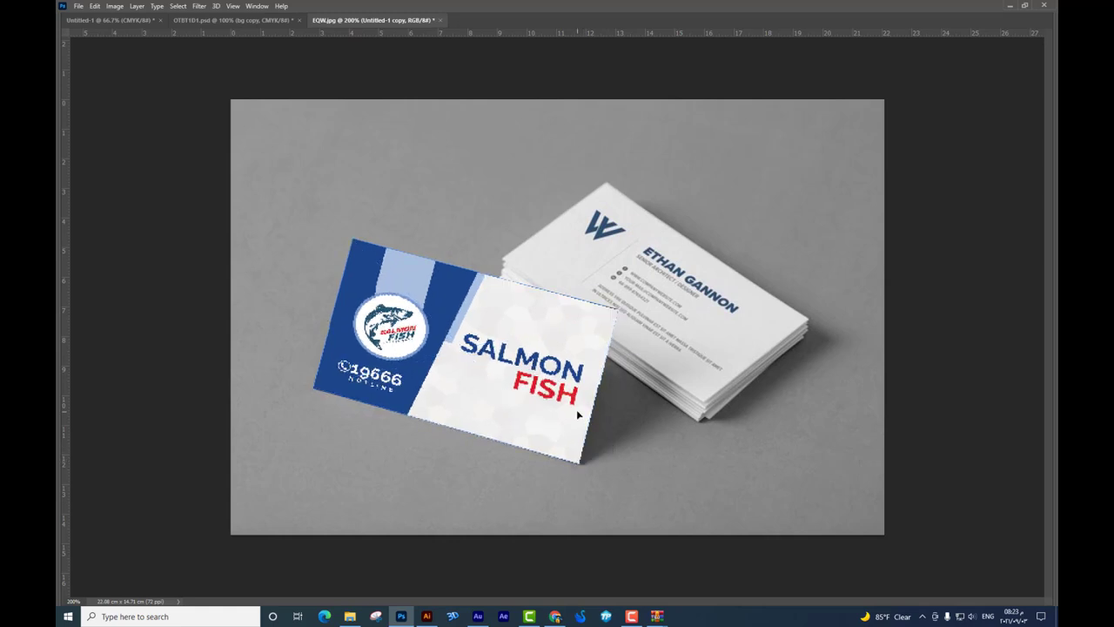
key("Return")
Zoom out, restore the panels, and refit the card's top-right corner to the mockup.
key("ctrl+minus")
key("Tab")
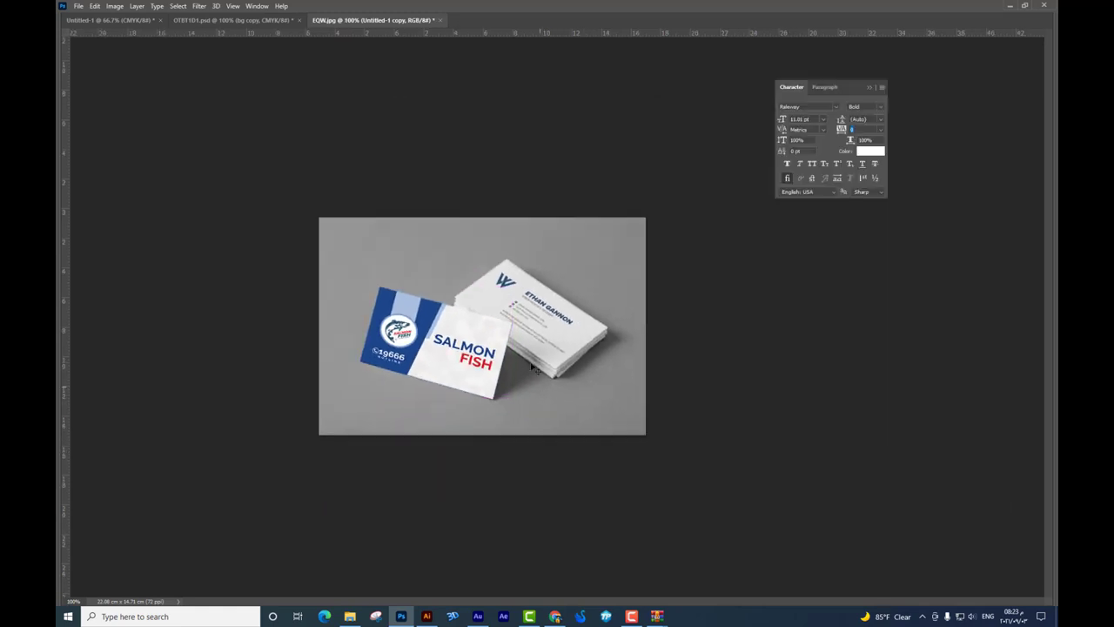
key("ctrl+t")
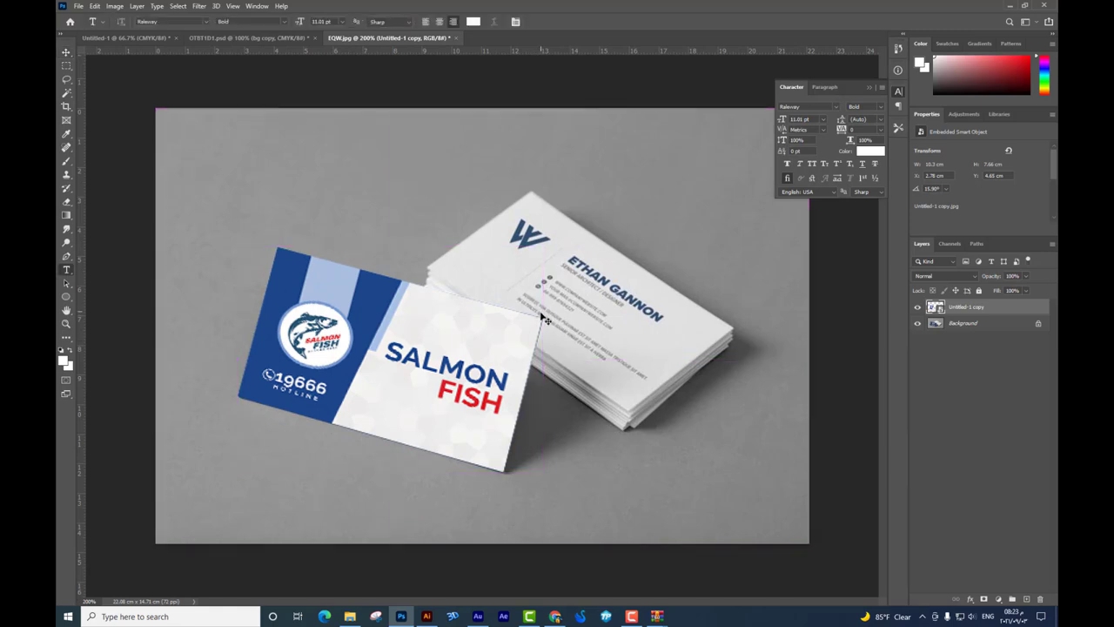
left_click_drag(542, 323, 544, 322)
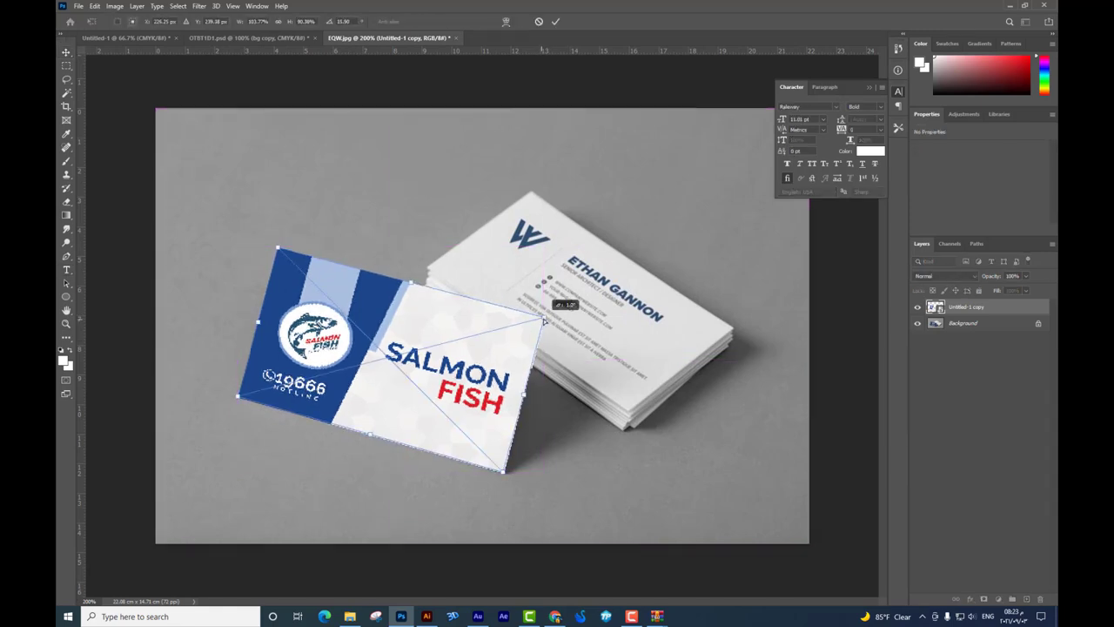
key("Return")
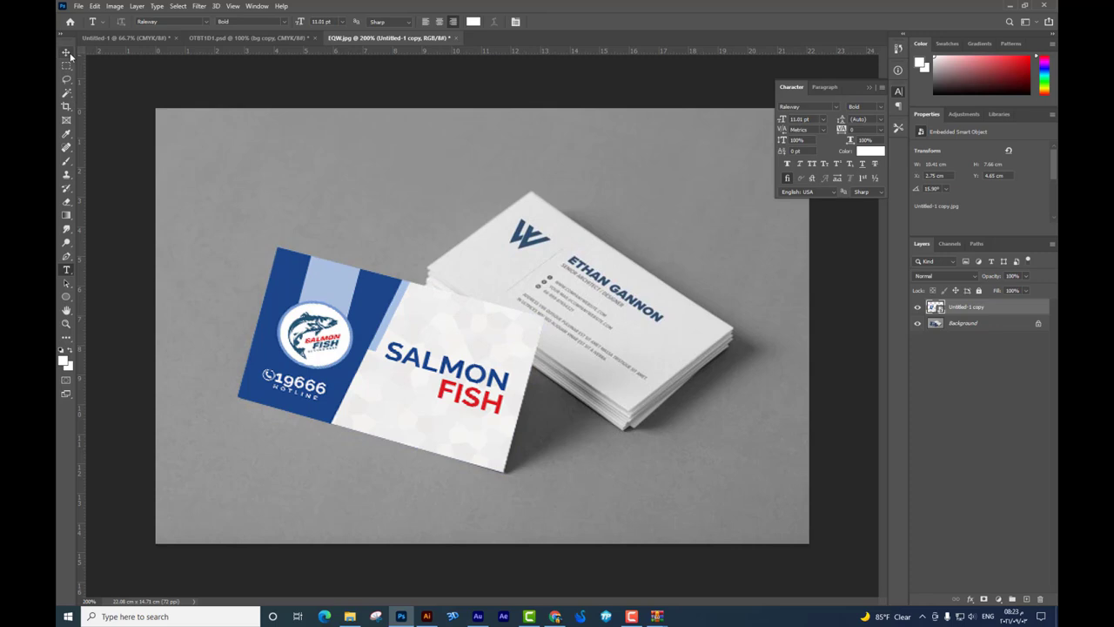
Alt-drag a copy of the card, put it below the front card, over the stack.
left_click(66, 53)
left_click_drag(472, 311, 600, 187)
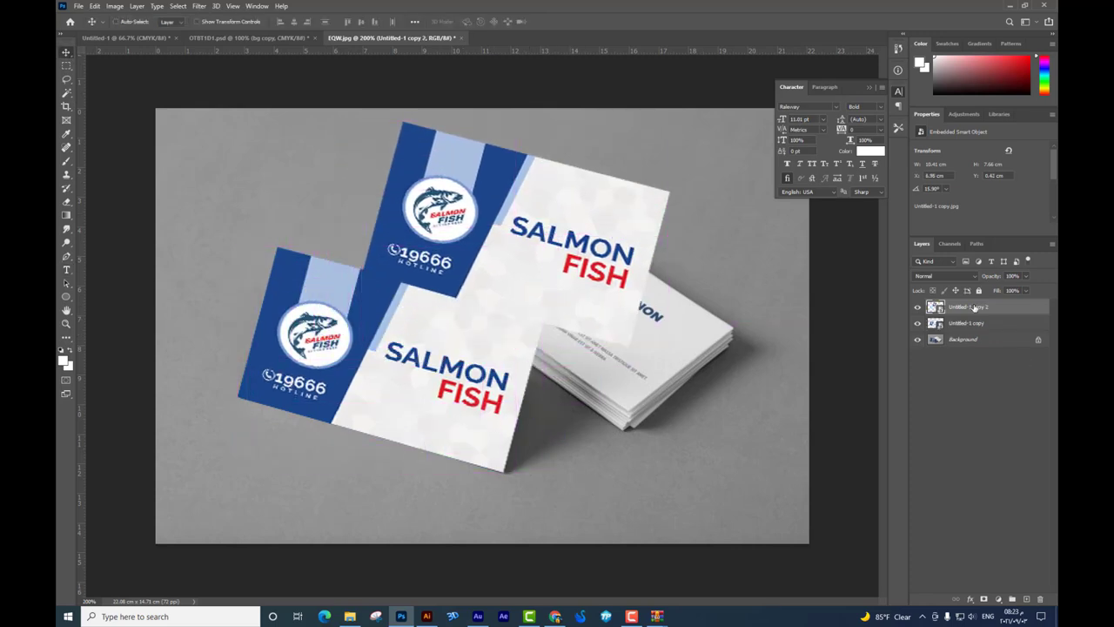
left_click_drag(974, 309, 971, 329)
left_click_drag(557, 239, 641, 300)
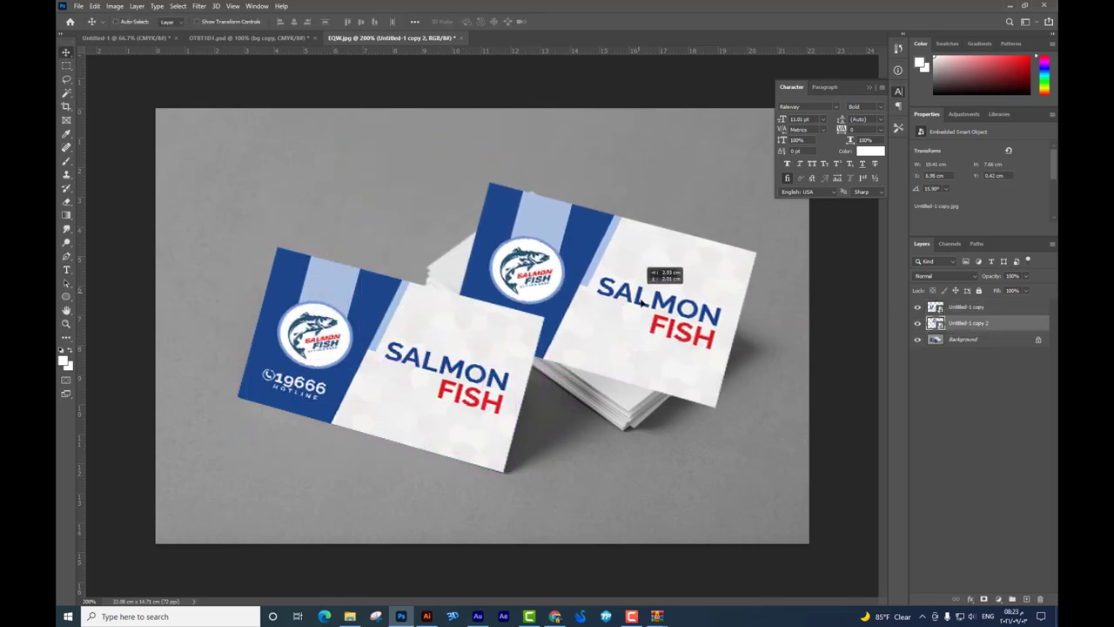
Distort the copy's corners onto the rear card of the stack and commit.
key("ctrl+t")
left_click_drag(722, 291, 731, 329)
left_click_drag(490, 187, 532, 192)
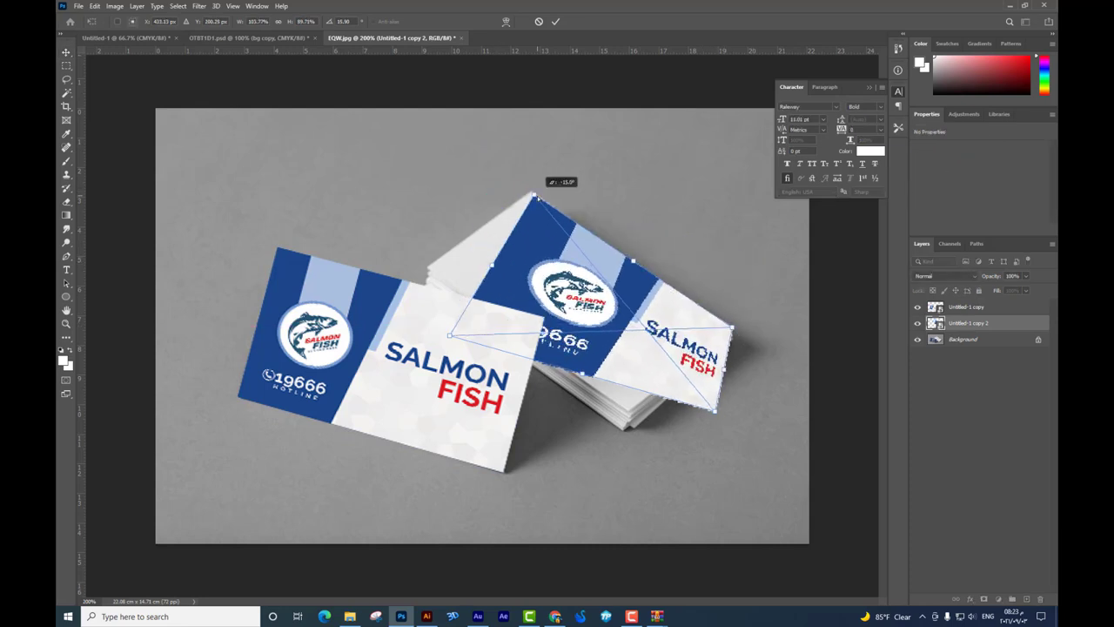
left_click_drag(449, 337, 426, 268)
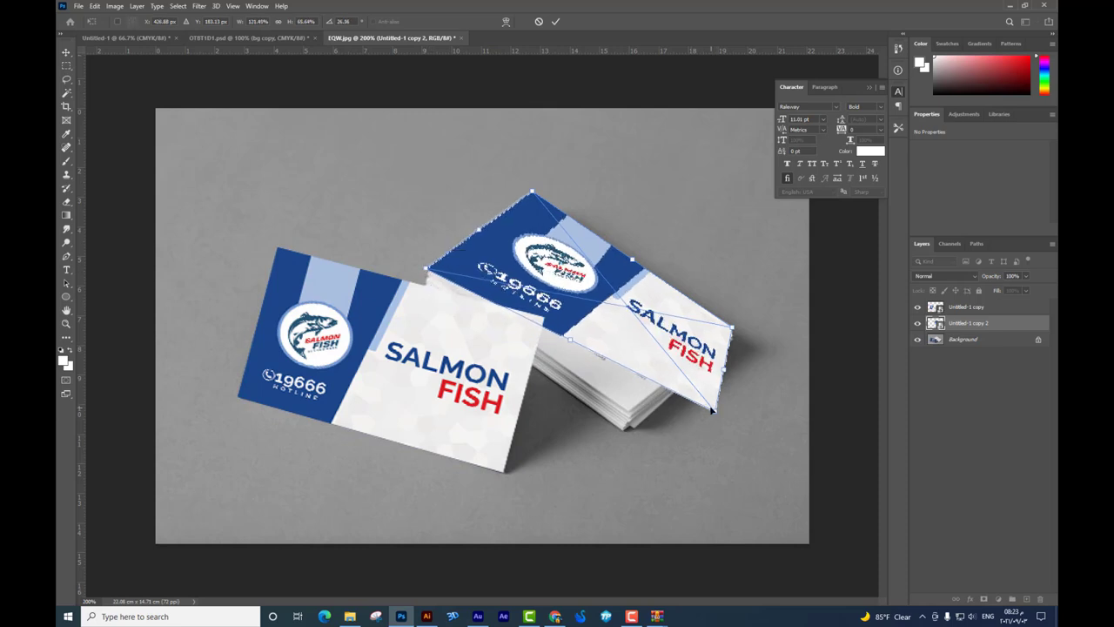
left_click_drag(712, 409, 626, 407)
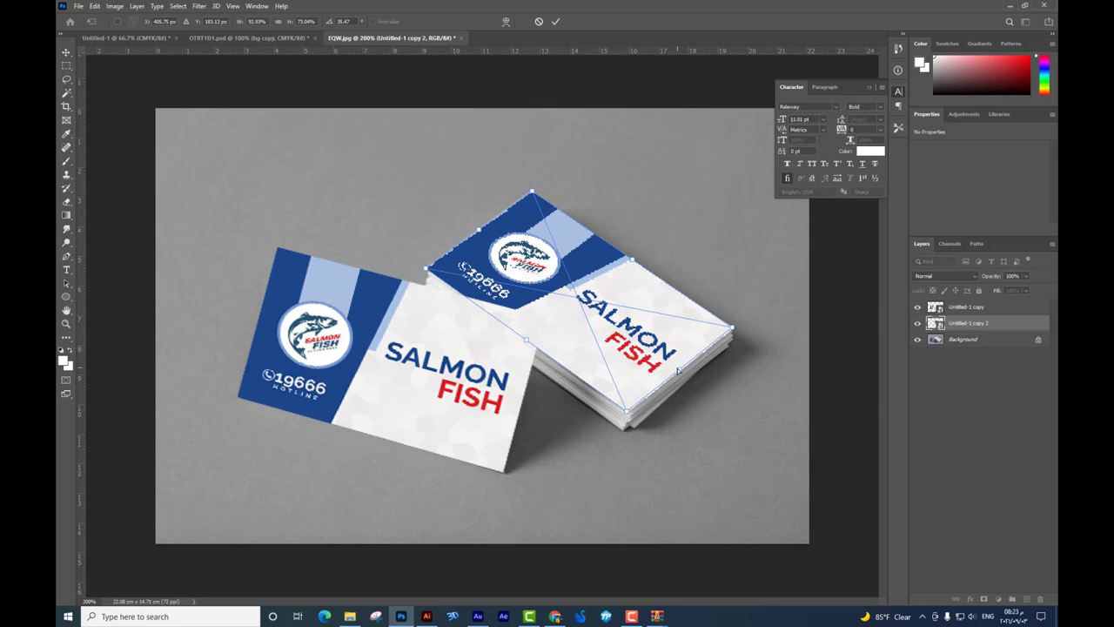
key("Return")
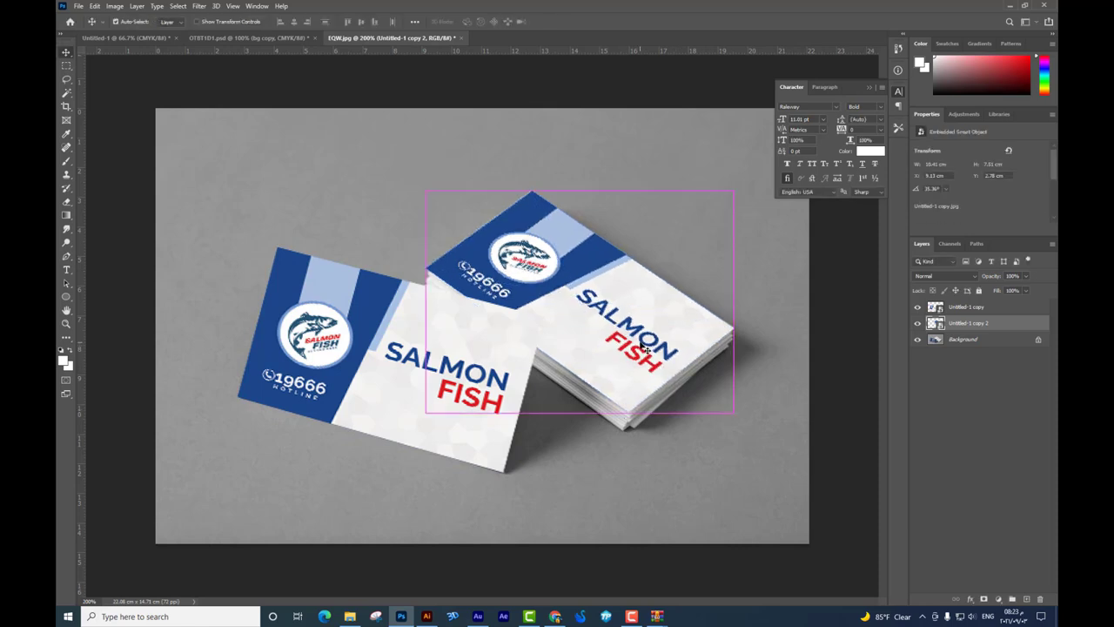
key("ctrl+minus")
key("ctrl+minus")
key("ctrl+plus")
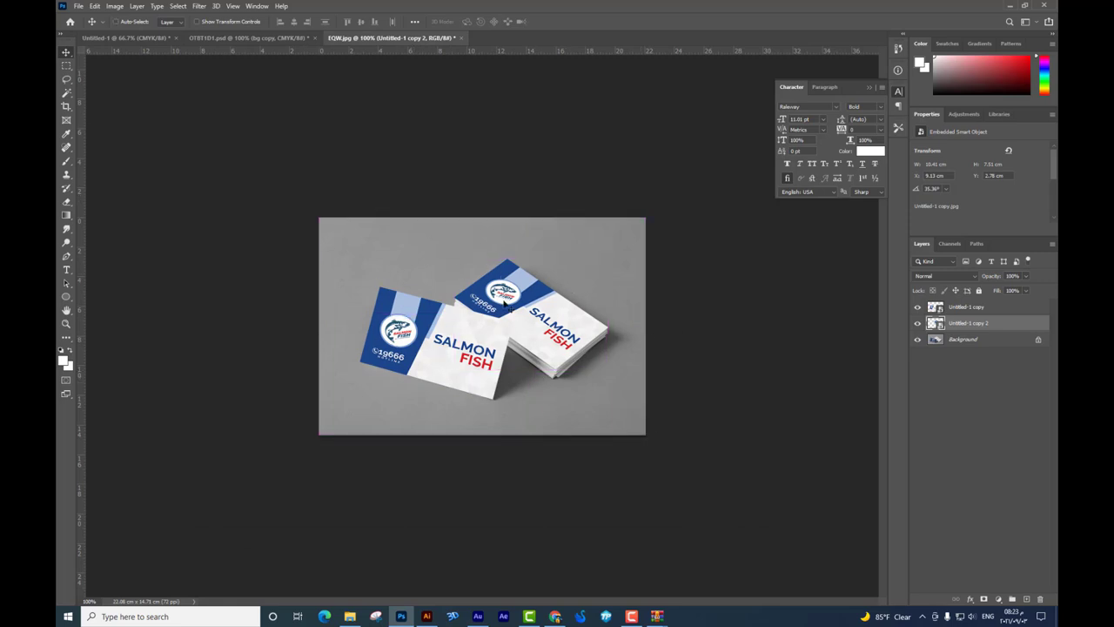
Close Untitled-1, OTBT1D1.psd and EQW.jpg without saving, after briefly revisiting the card design.
left_click(223, 37)
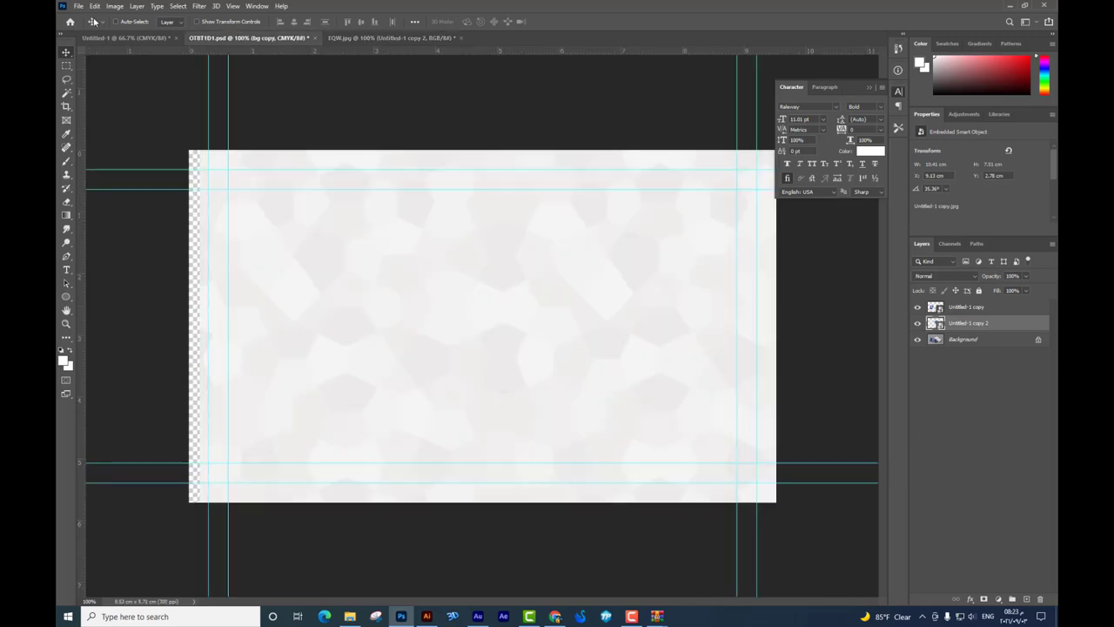
left_click(124, 38)
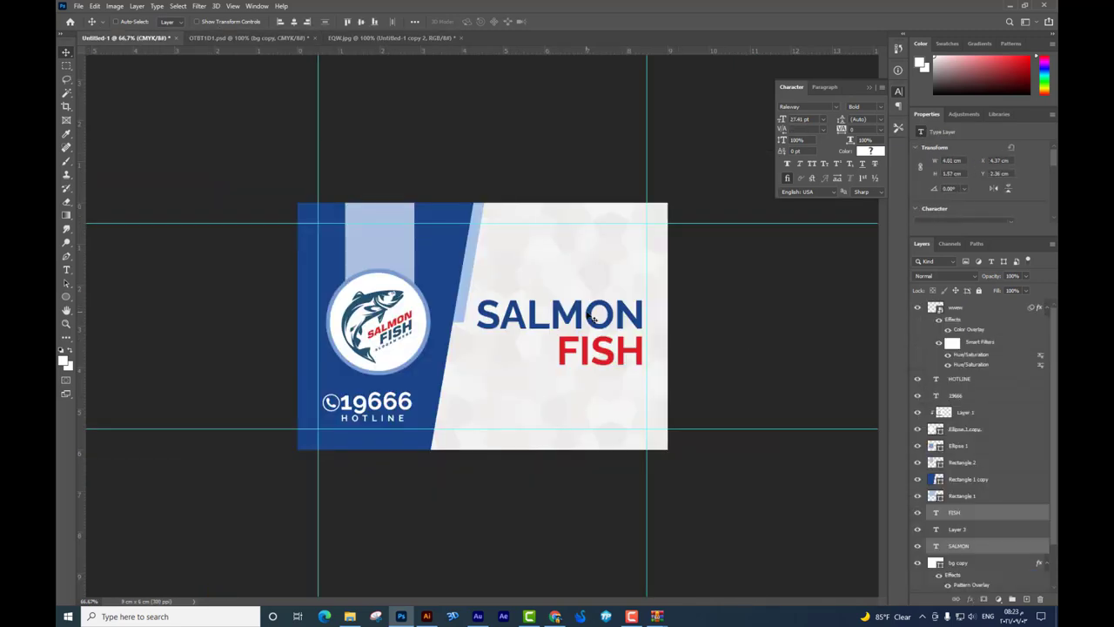
left_click_drag(621, 353, 620, 369)
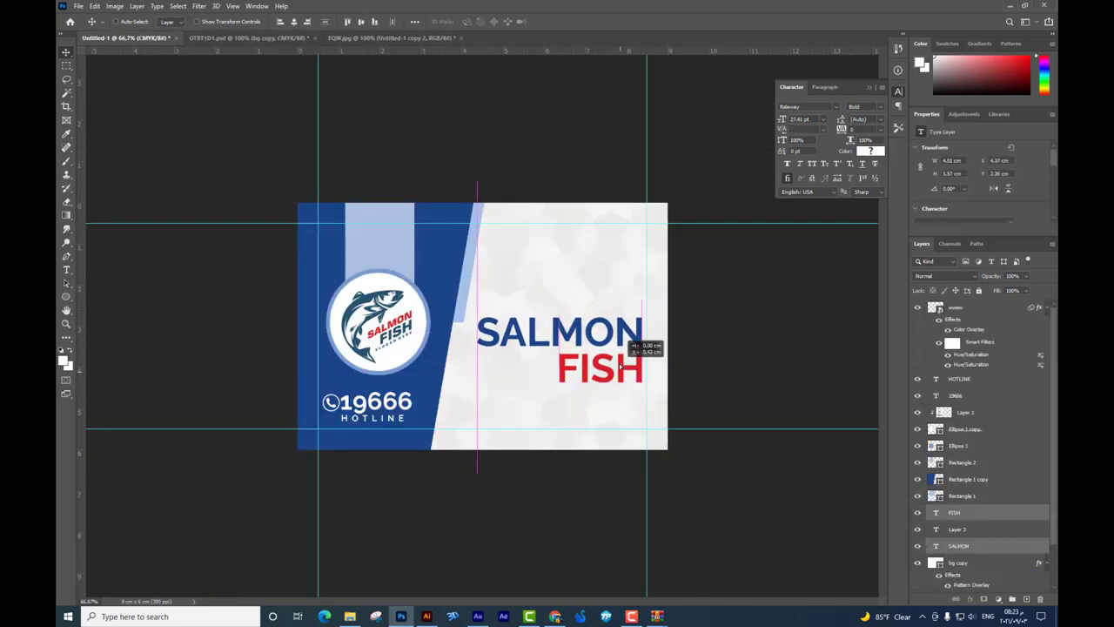
key("ctrl+z")
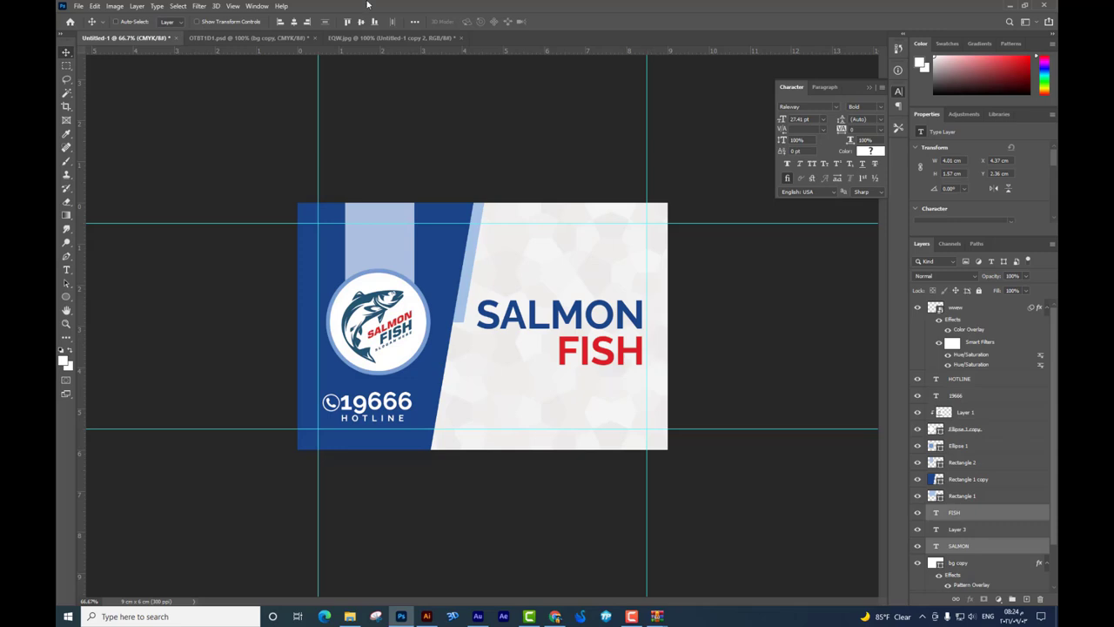
left_click(176, 39)
left_click(552, 226)
left_click(209, 38)
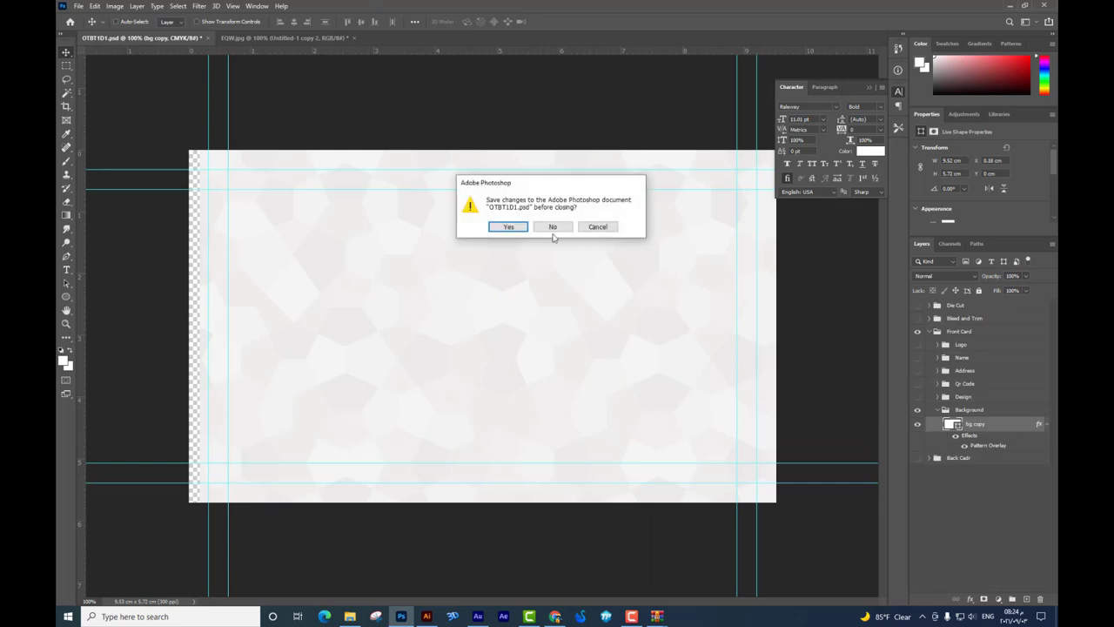
left_click(552, 227)
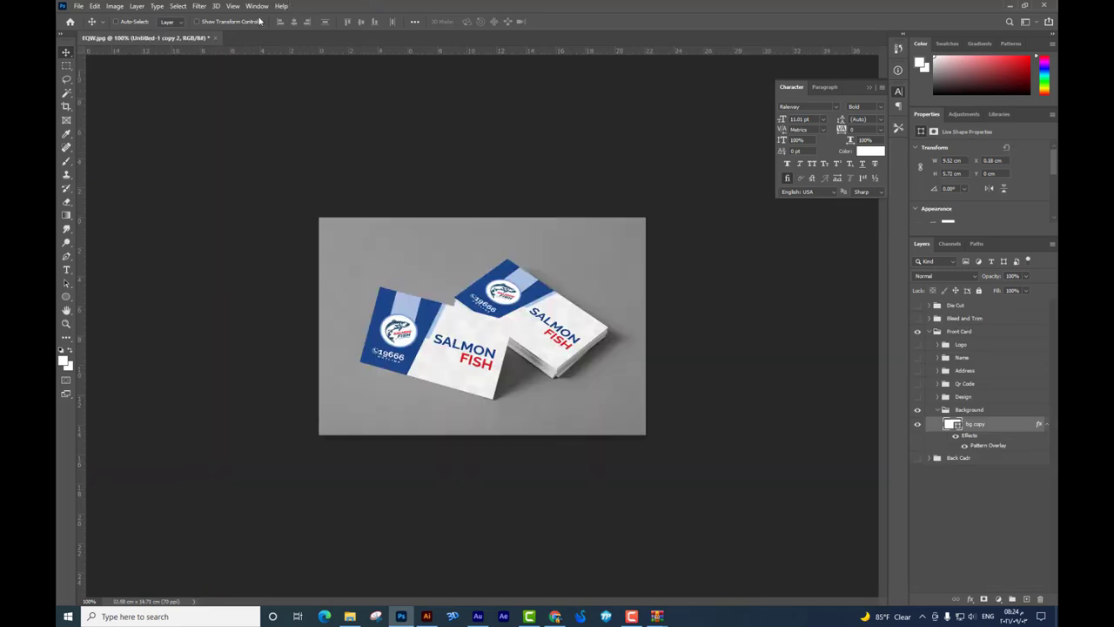
left_click(216, 38)
Discard the mockup, browse Print presets for a new Letter document, then return to the image search.
left_click(552, 227)
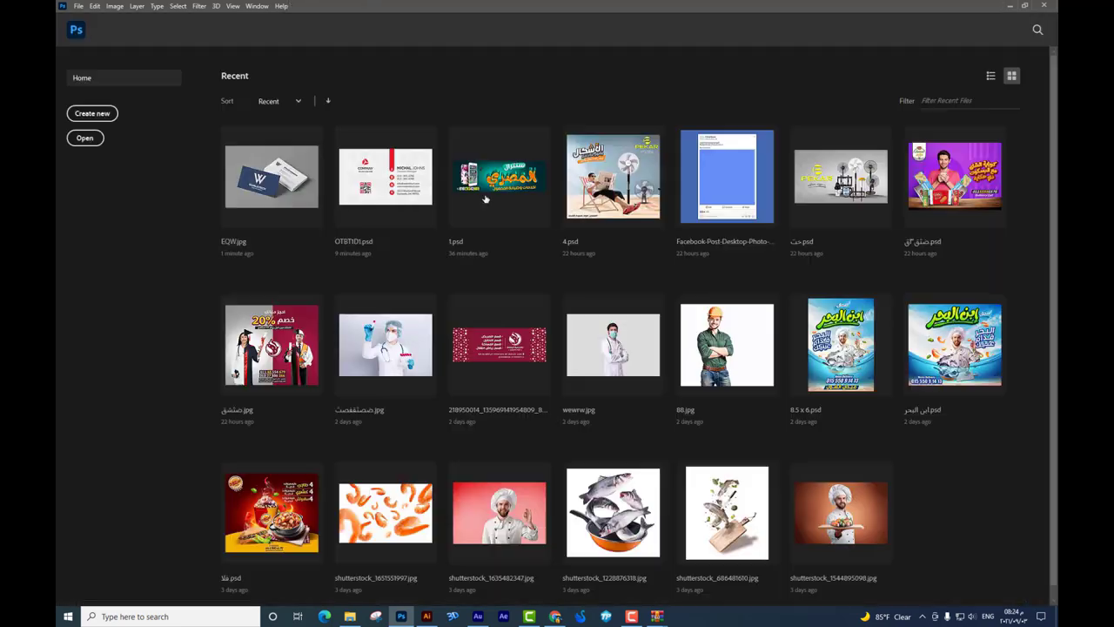
left_click(77, 7)
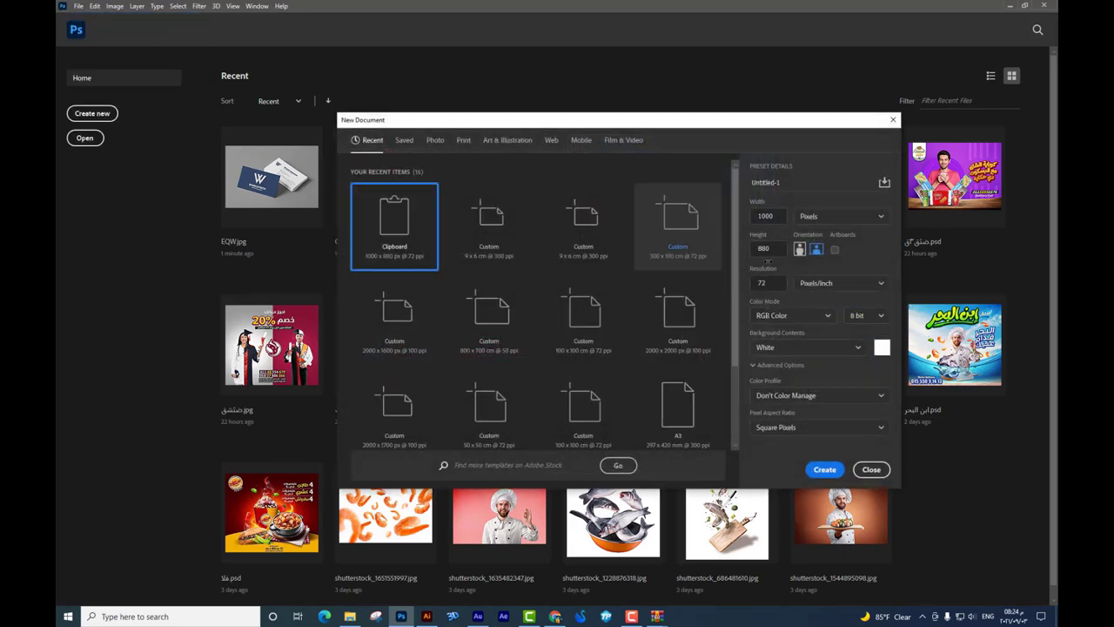
left_click(463, 139)
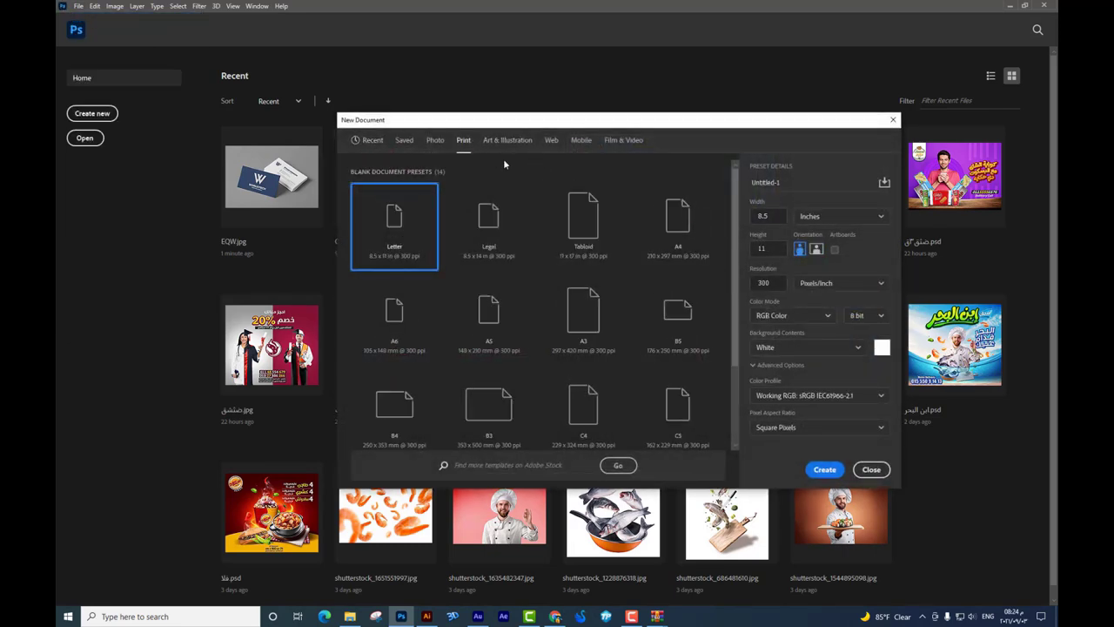
scroll(734, 248, "down", 1)
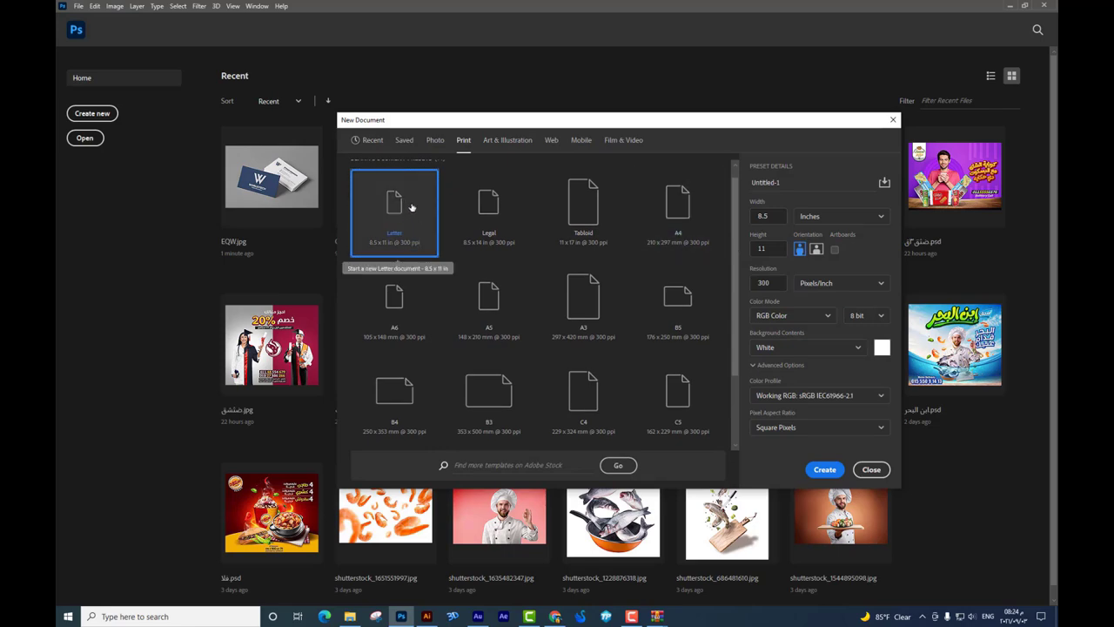
left_click(555, 617)
triple_click(851, 66)
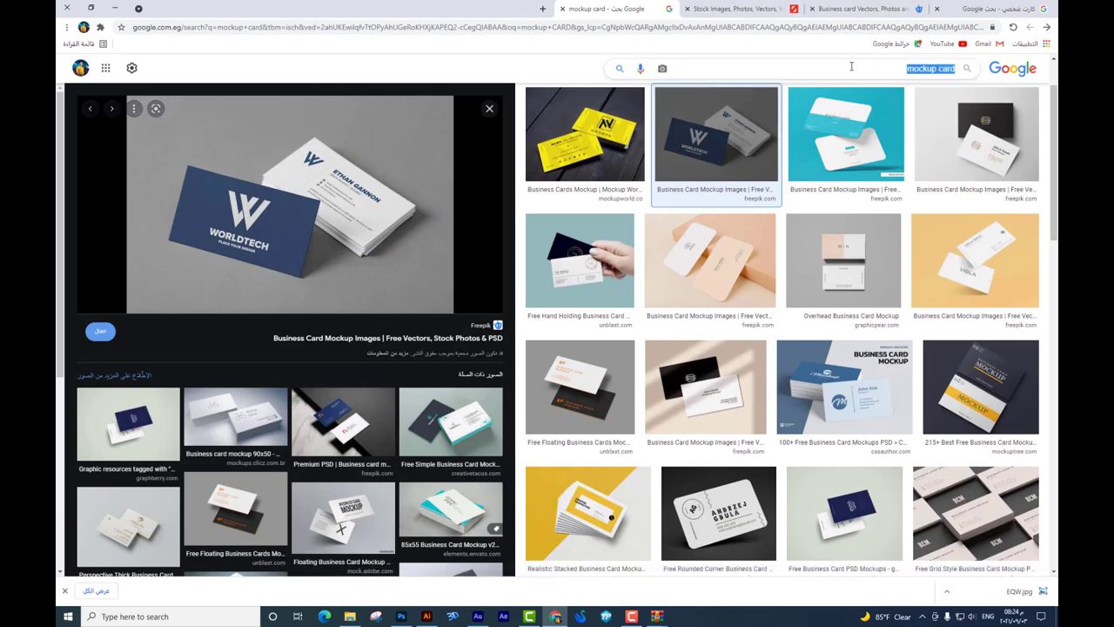
Search Google Images for 'ليتر هيد' letterheads, preview the Al Fanar example, then return to Photoshop.
type("ليتر هيد")
key("Return")
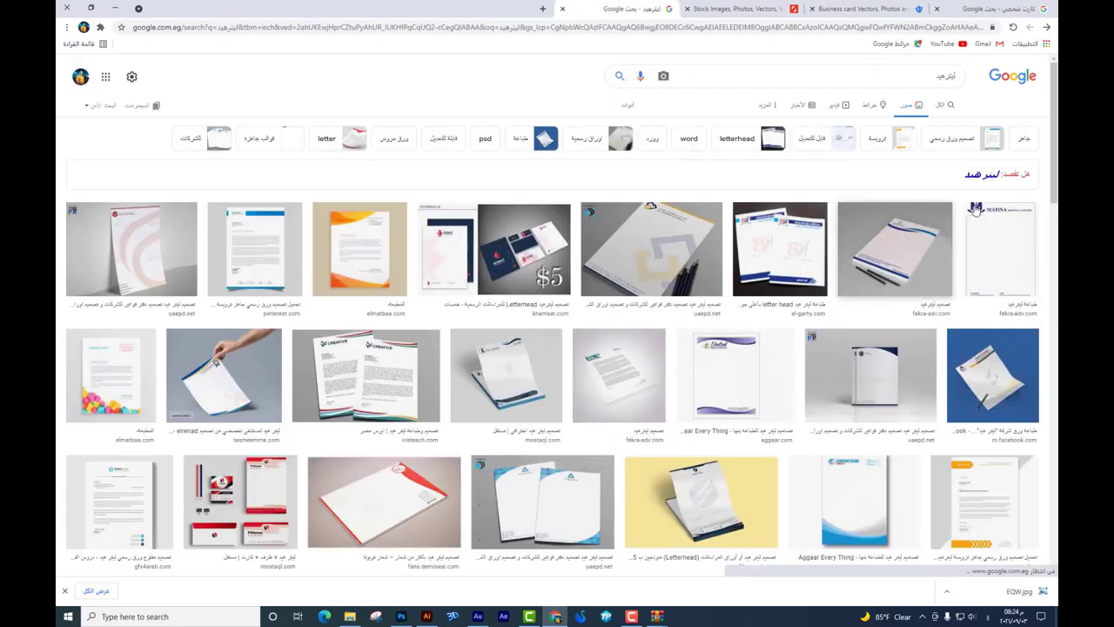
left_click(985, 175)
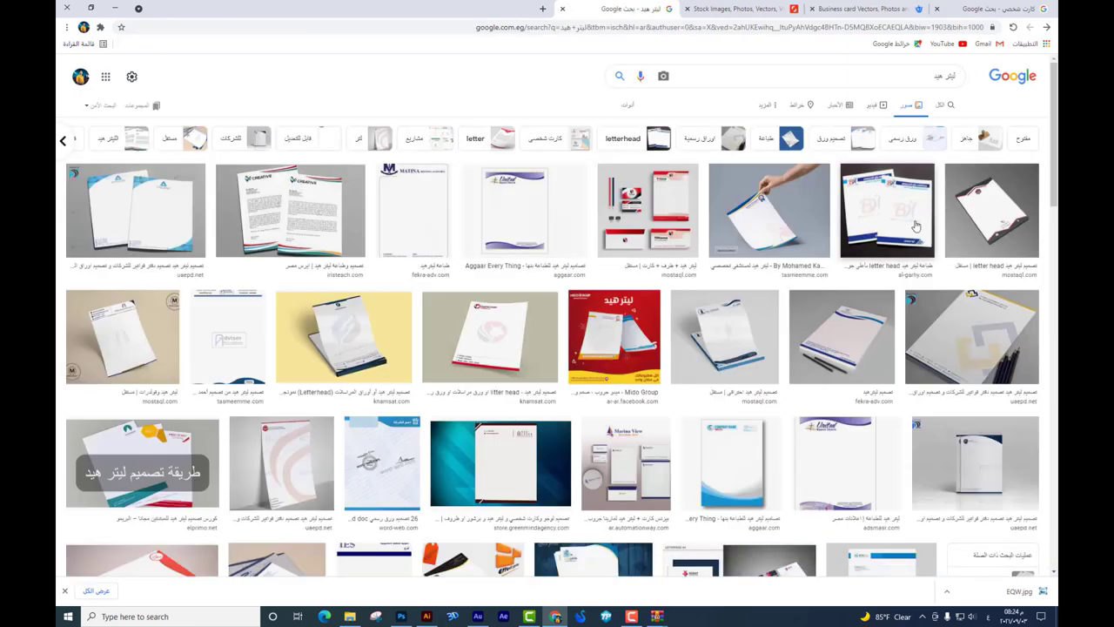
left_click(727, 335)
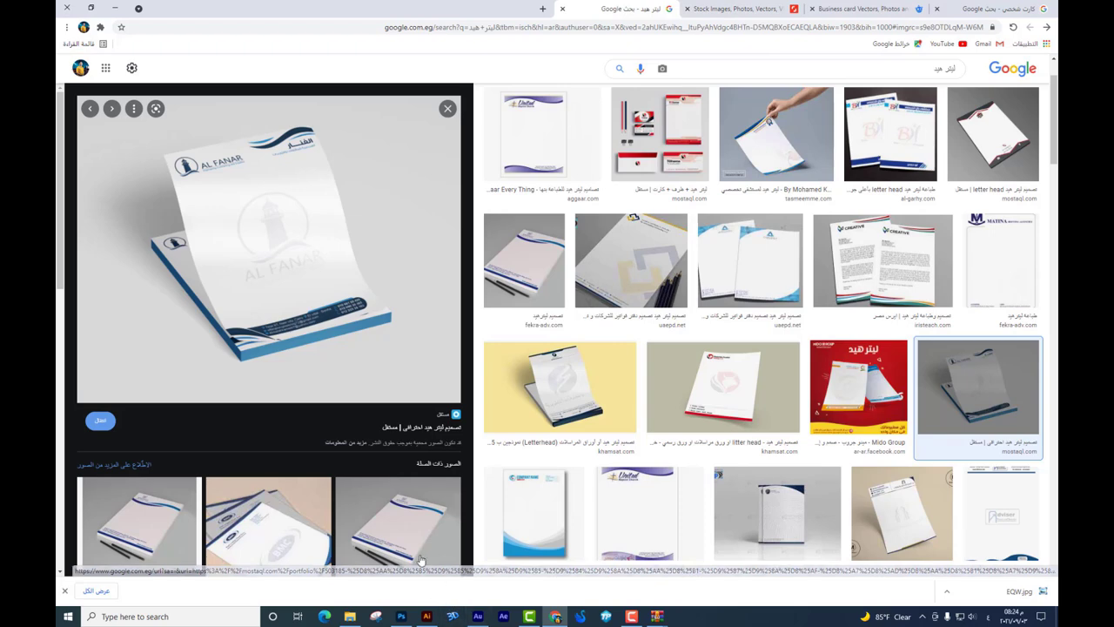
left_click(401, 616)
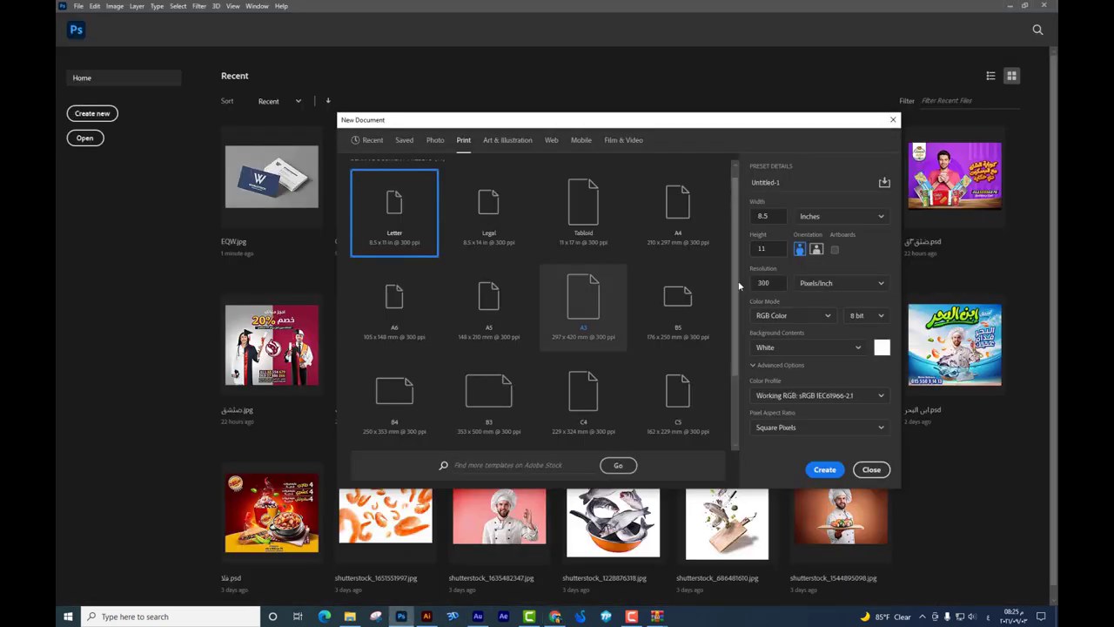
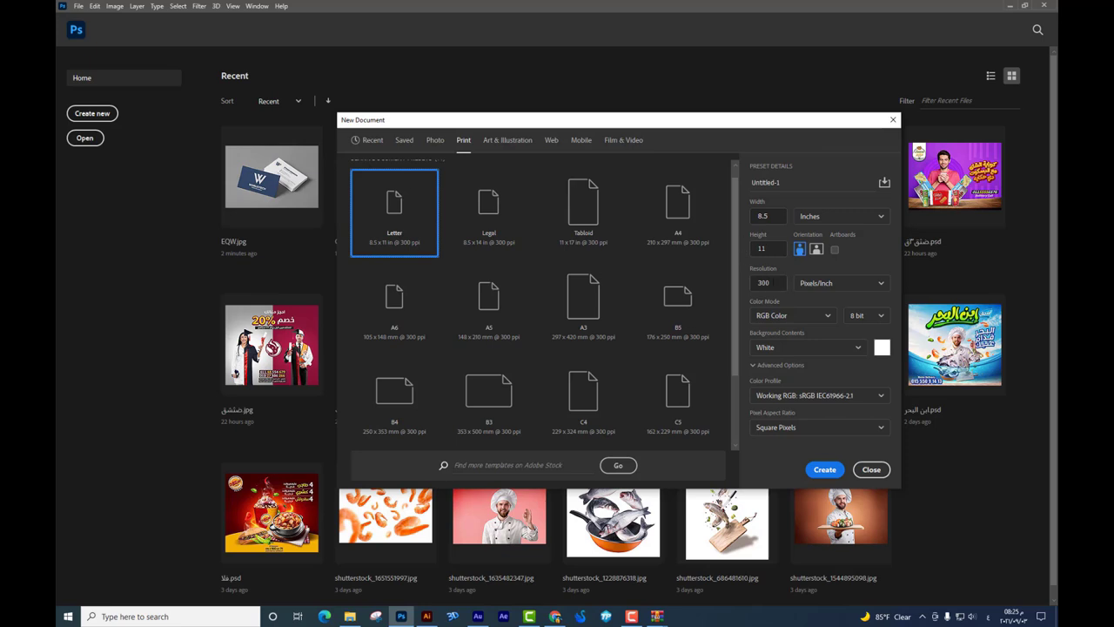
Switch the new document's units to Centimeters and select the width and height values.
left_click(824, 218)
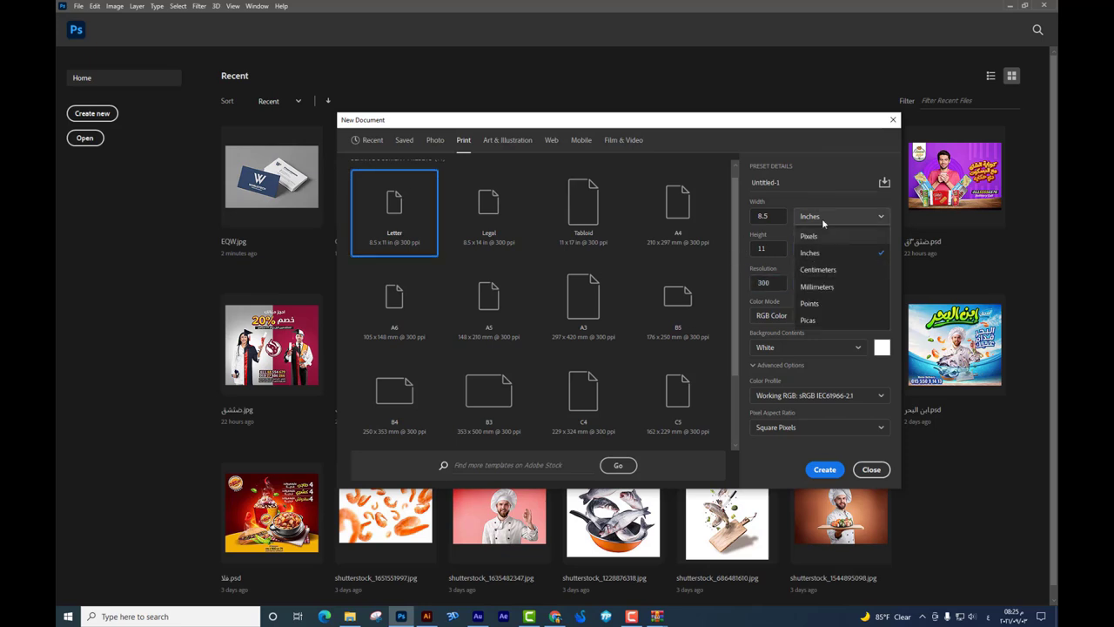
left_click(822, 270)
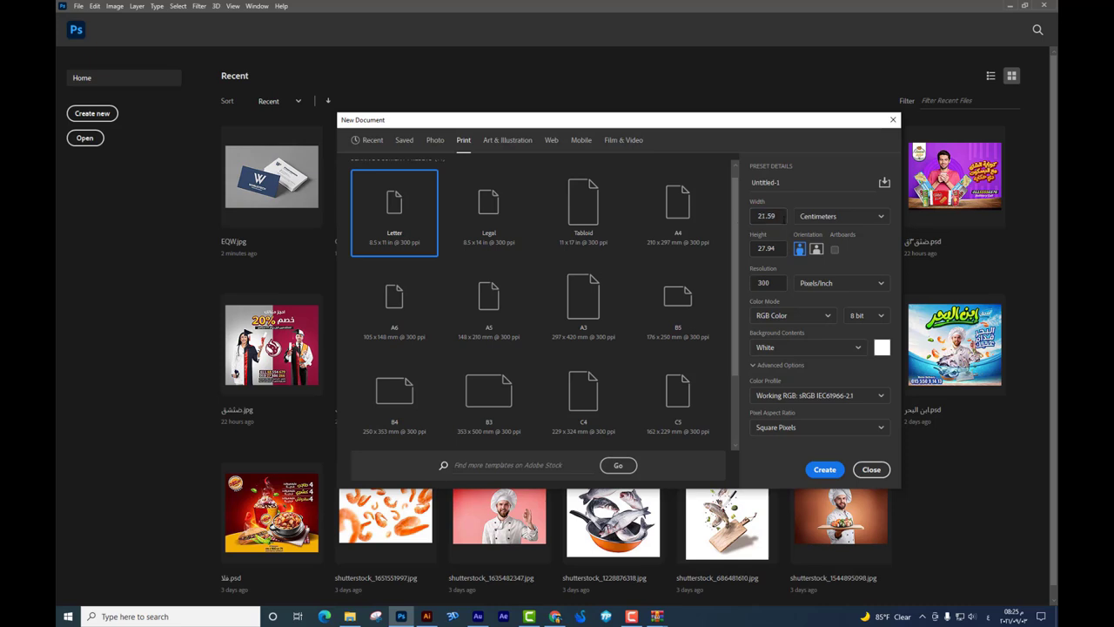
double_click(766, 216)
left_click(762, 215)
double_click(768, 248)
Choose the A4 preset in centimeters and change its height from 29.7 to 29.6.
left_click(688, 226)
left_click(827, 216)
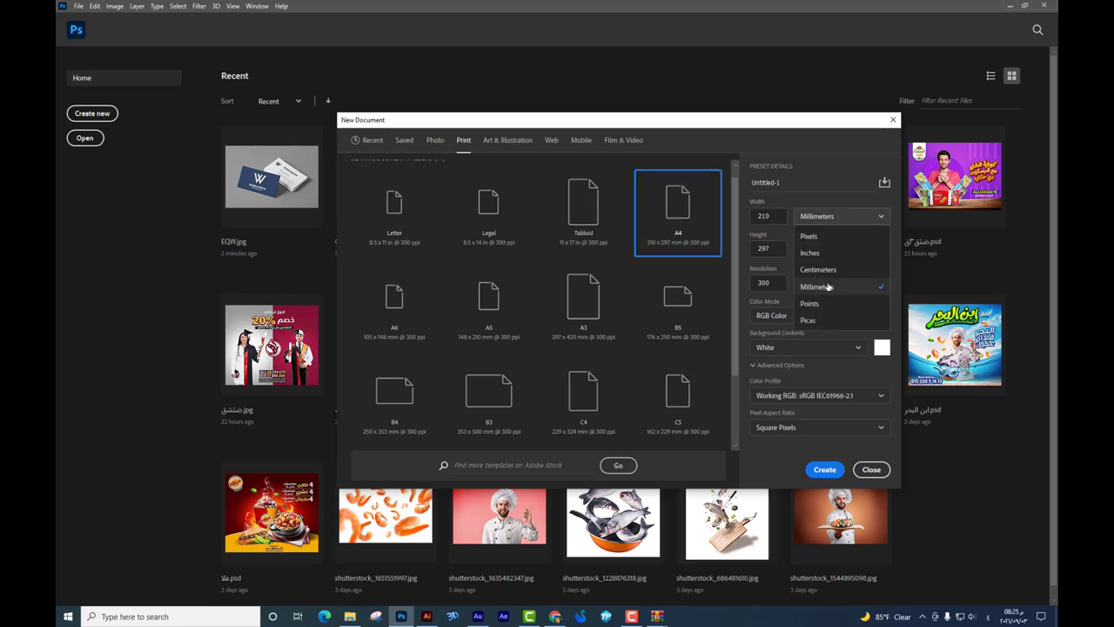
left_click(825, 270)
double_click(769, 216)
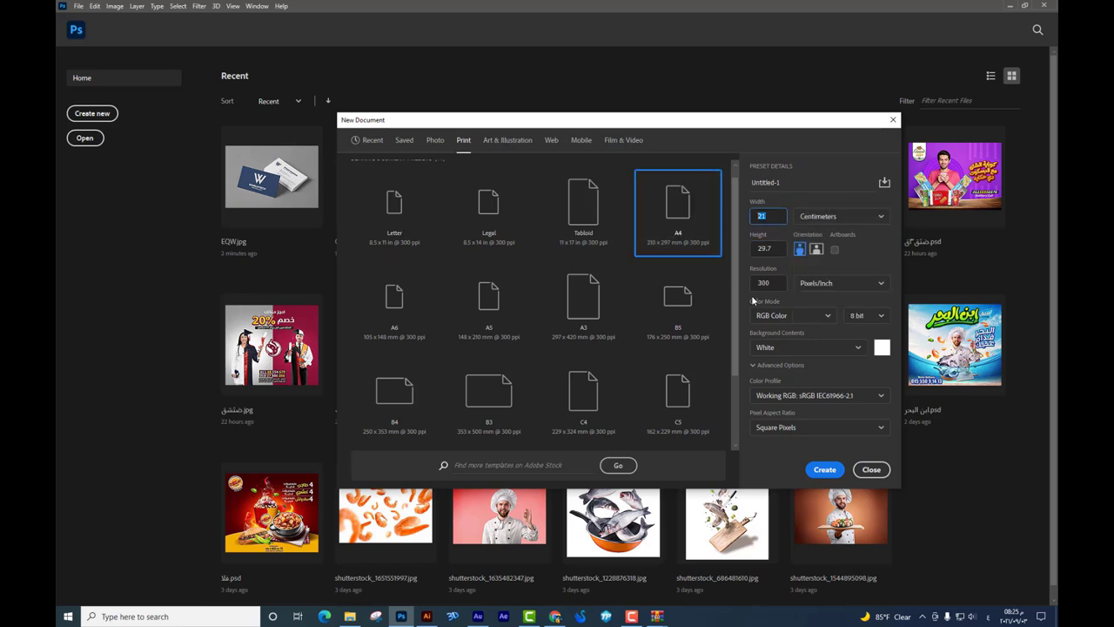
double_click(781, 250)
type("6")
left_click(746, 228)
Dismiss the New Document dialog, then search Google Images for فلاير and preview a flyer.
left_click(892, 120)
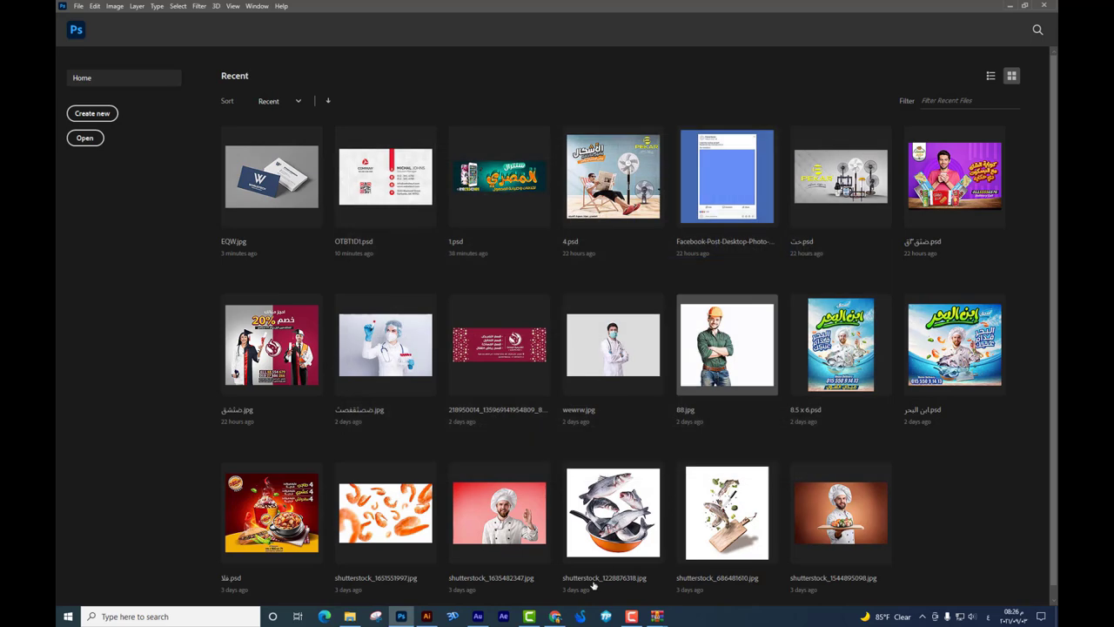
left_click(554, 616)
left_click_drag(958, 69, 902, 74)
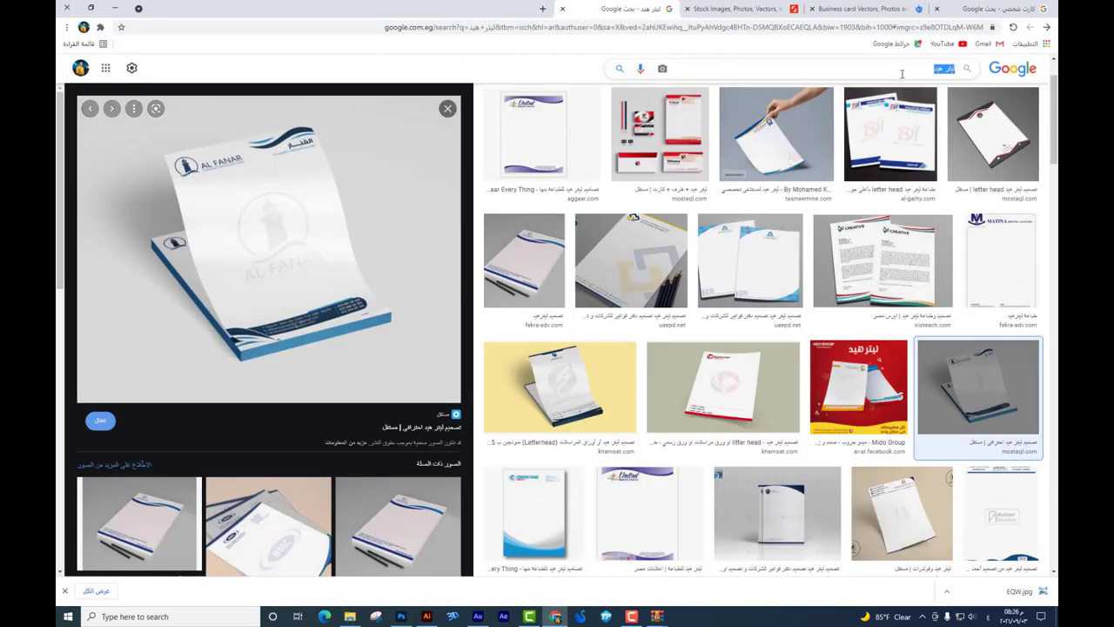
type("فلاير")
key("Return")
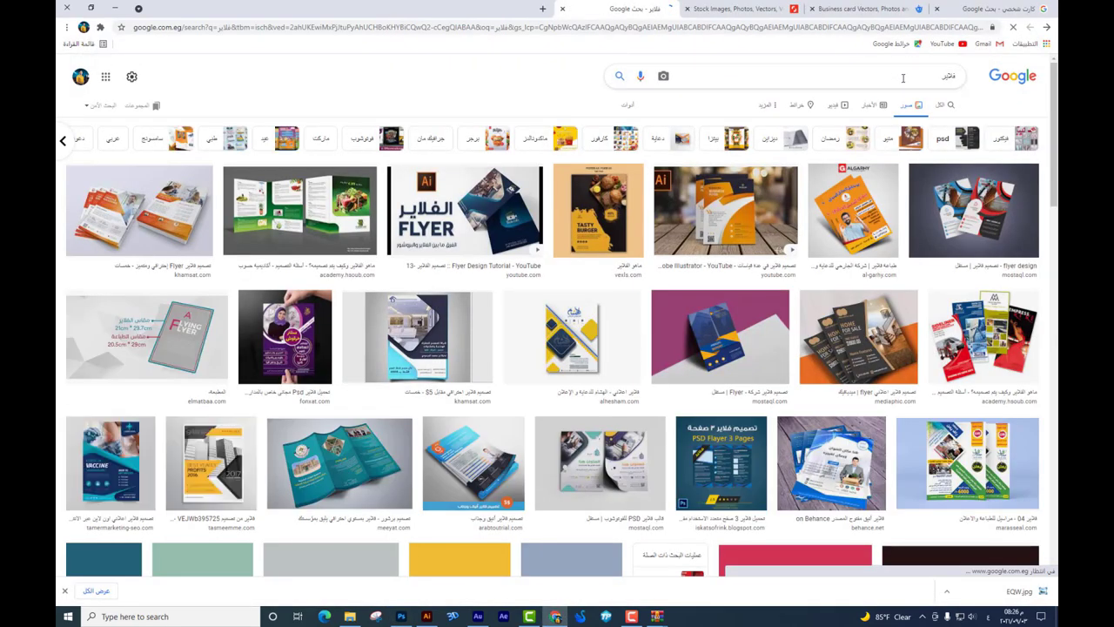
left_click(862, 208)
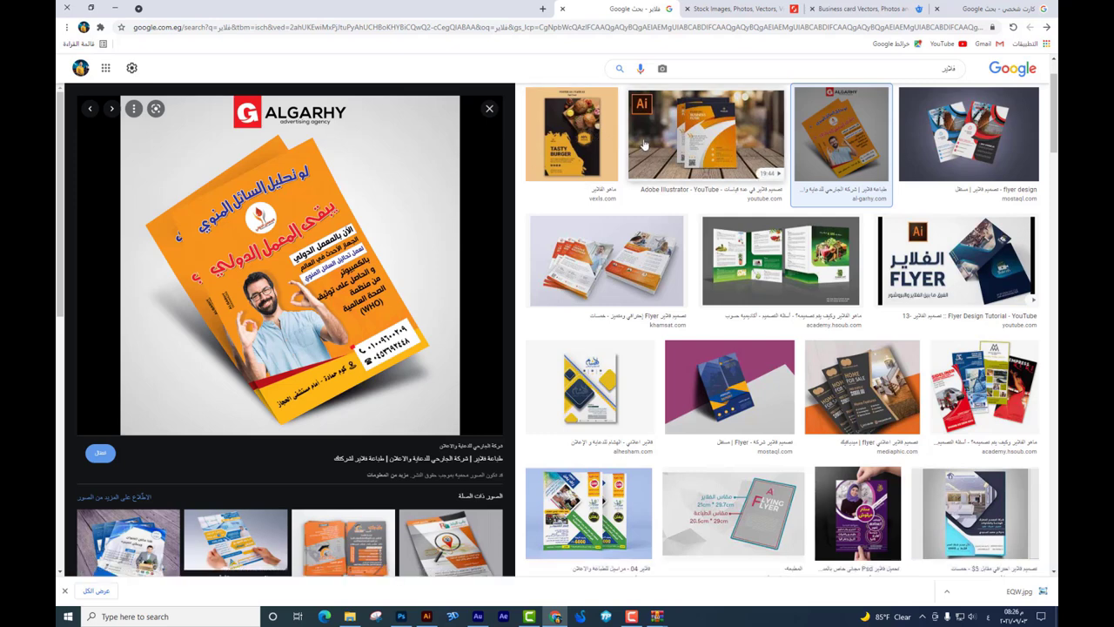
Search Google Images for منيو and preview the dark Menu design.
double_click(892, 69)
type("م")
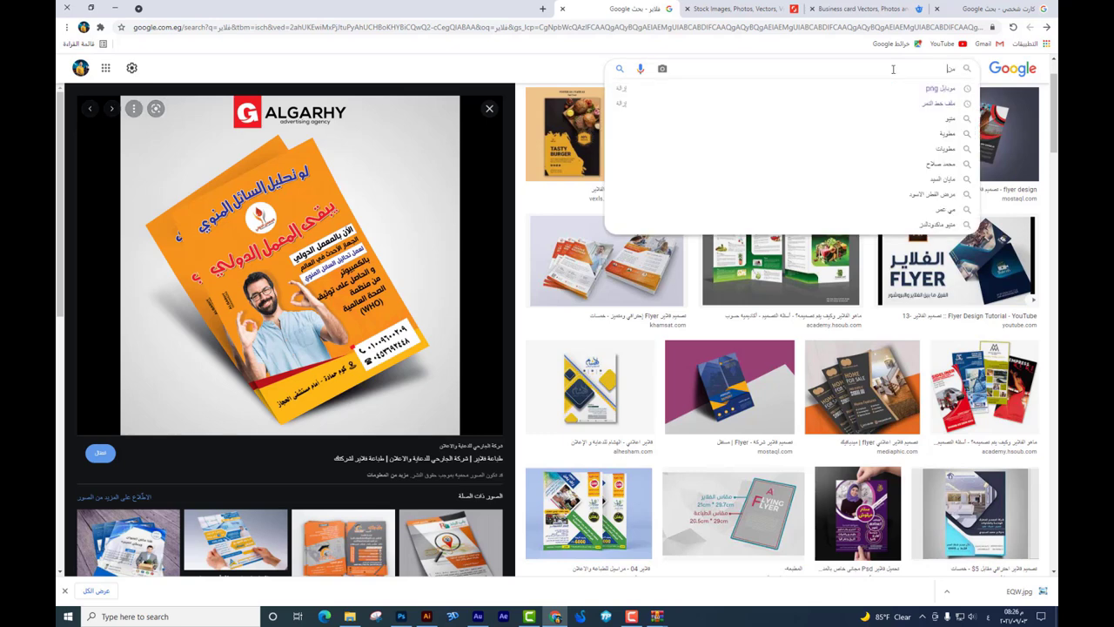
type("نيو")
key("Return")
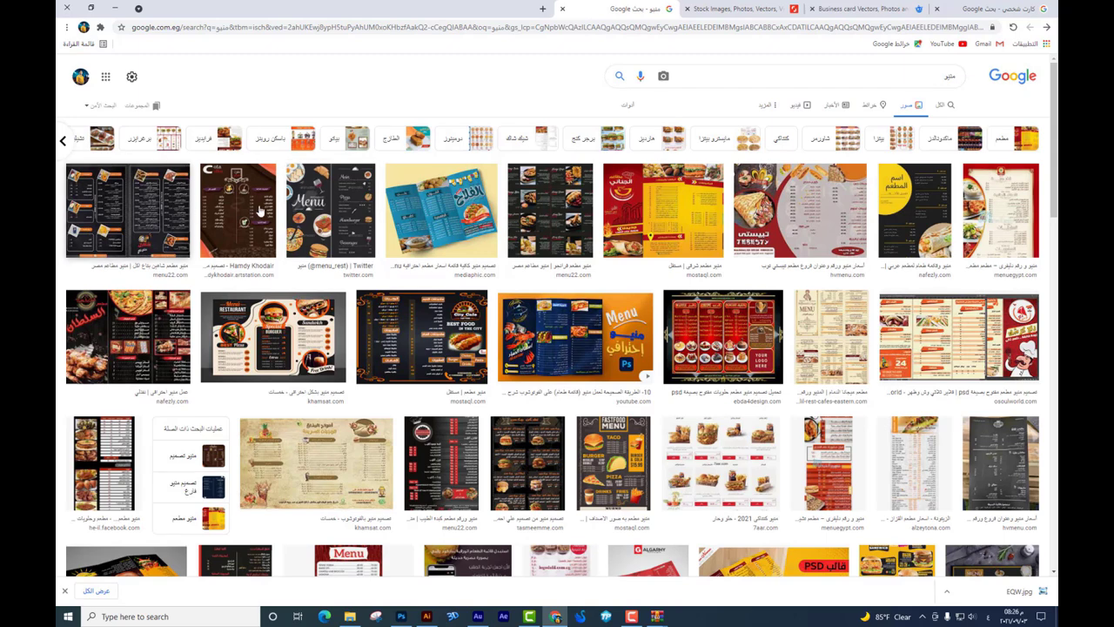
left_click(307, 202)
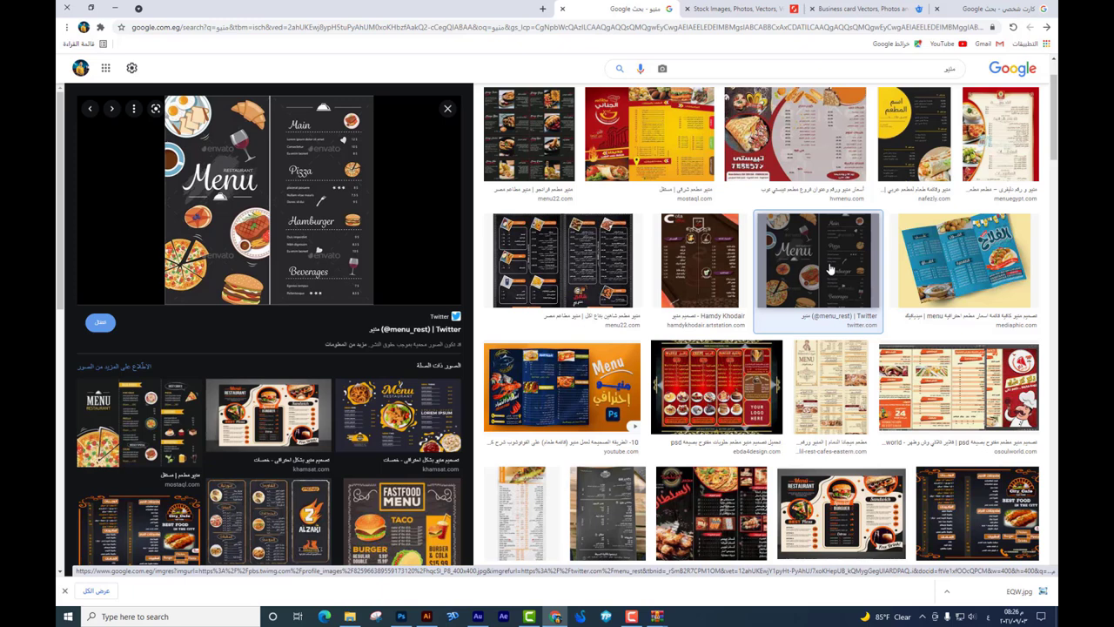
scroll(847, 252, "up", 2)
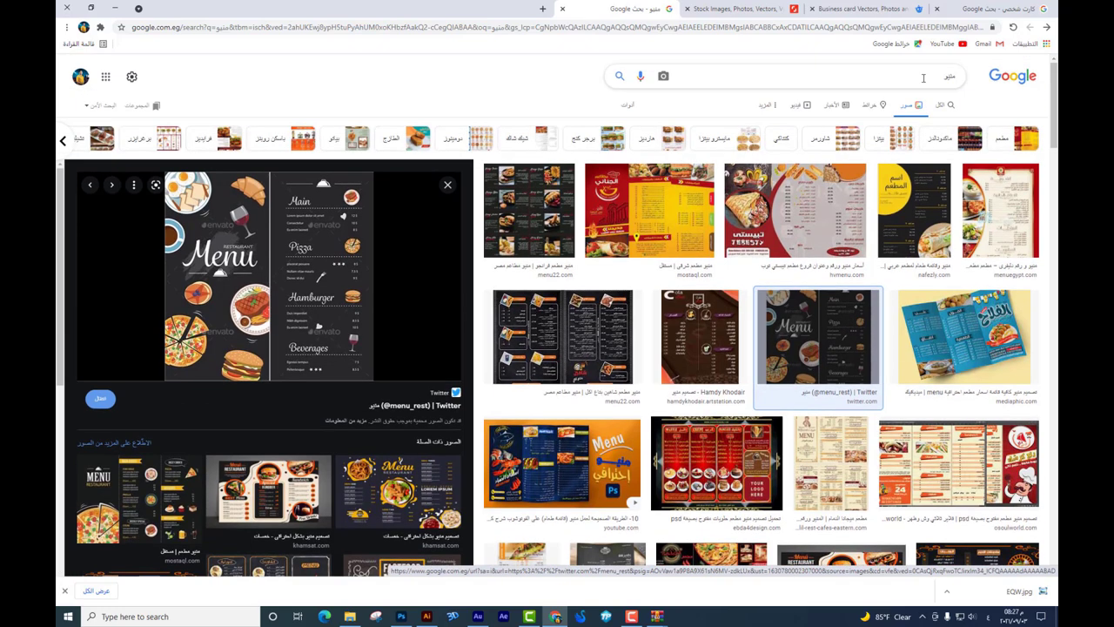
left_click_drag(956, 77, 923, 77)
Search images for برشور and preview the TRI-FOLD BROCHURE design.
type("برشور")
key("Return")
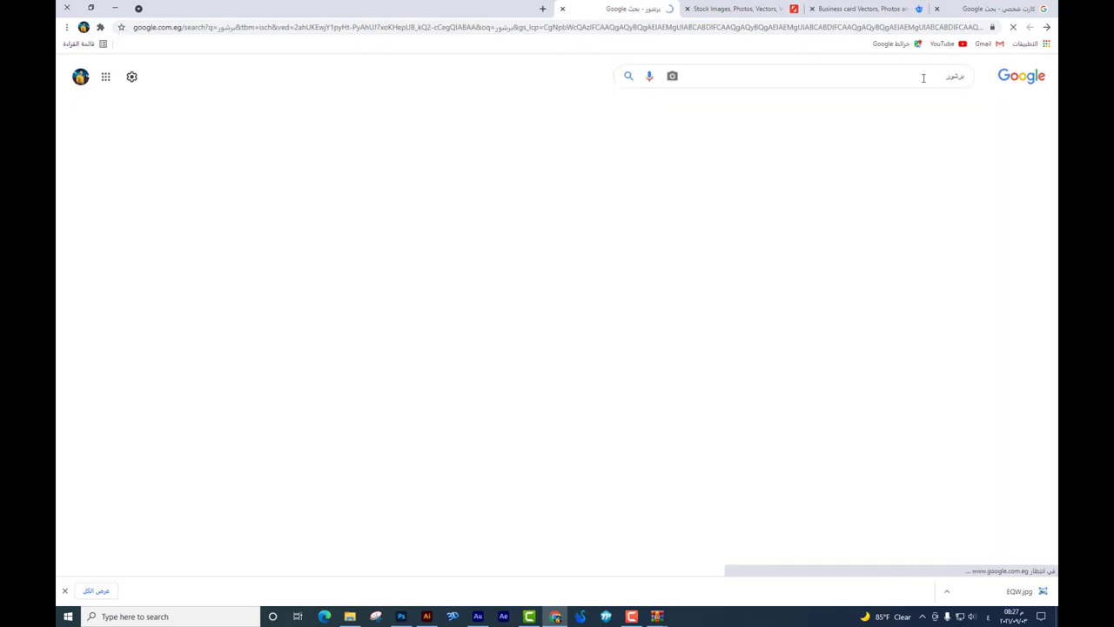
left_click(705, 208)
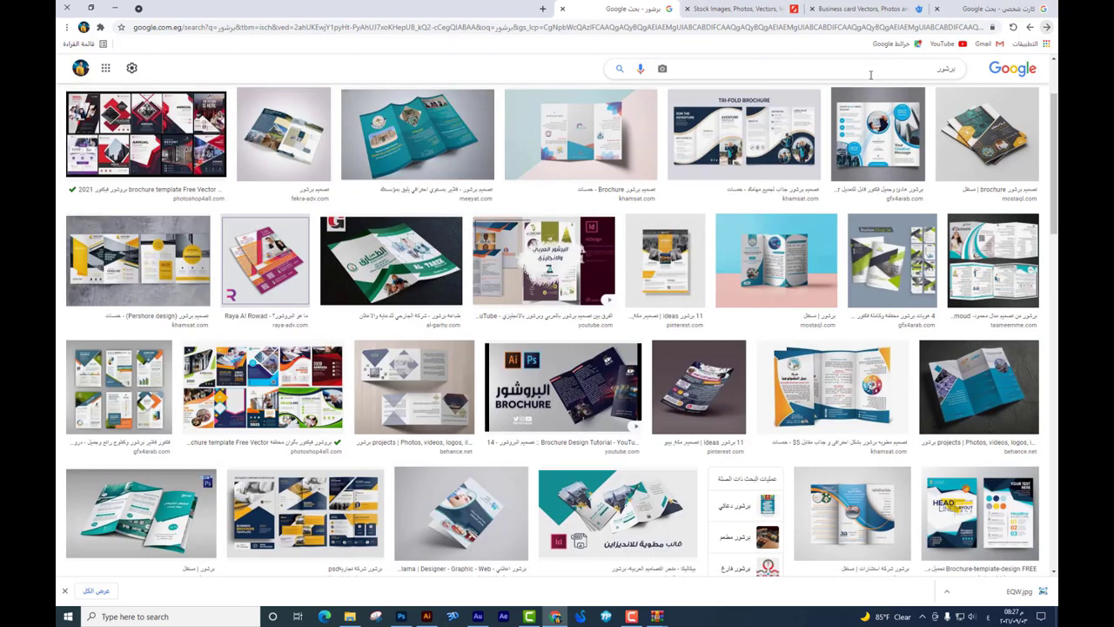
left_click(1046, 27)
Search images for فلاير again and preview the blue 5$ flyer design.
double_click(944, 68)
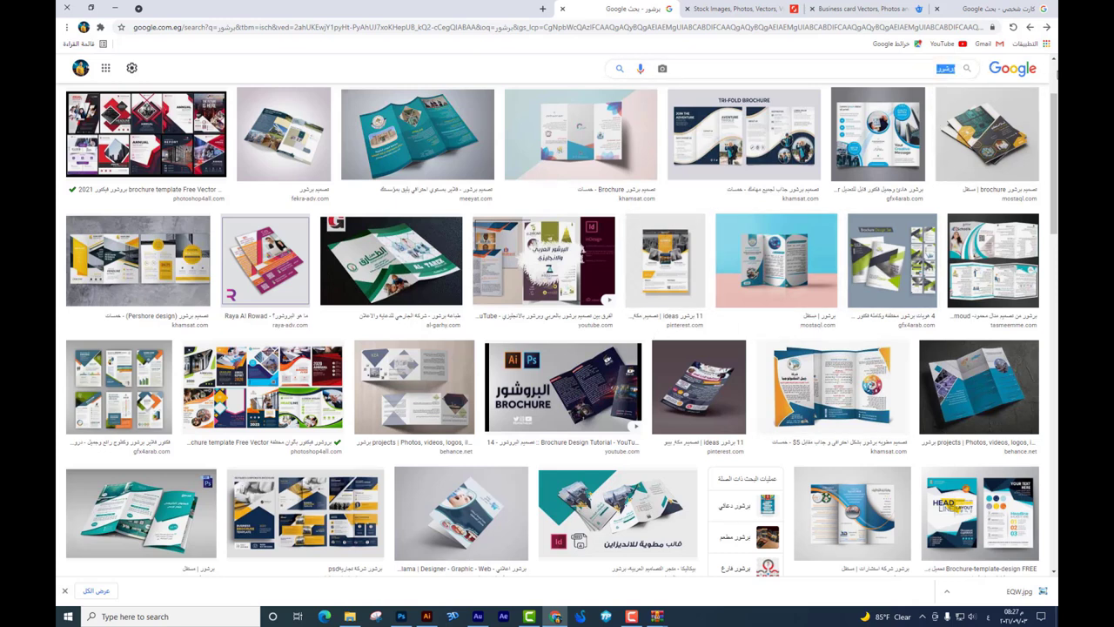
left_click(924, 71)
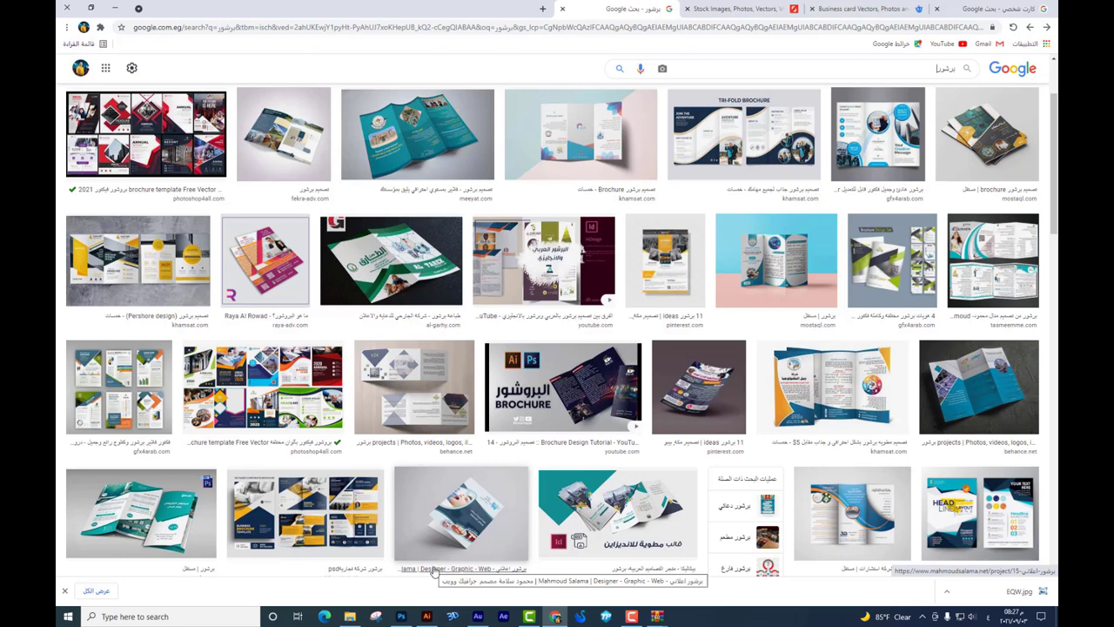
key("BackSpace")
key("BackSpace")
key("BackSpace")
type("فلاير")
key("Return")
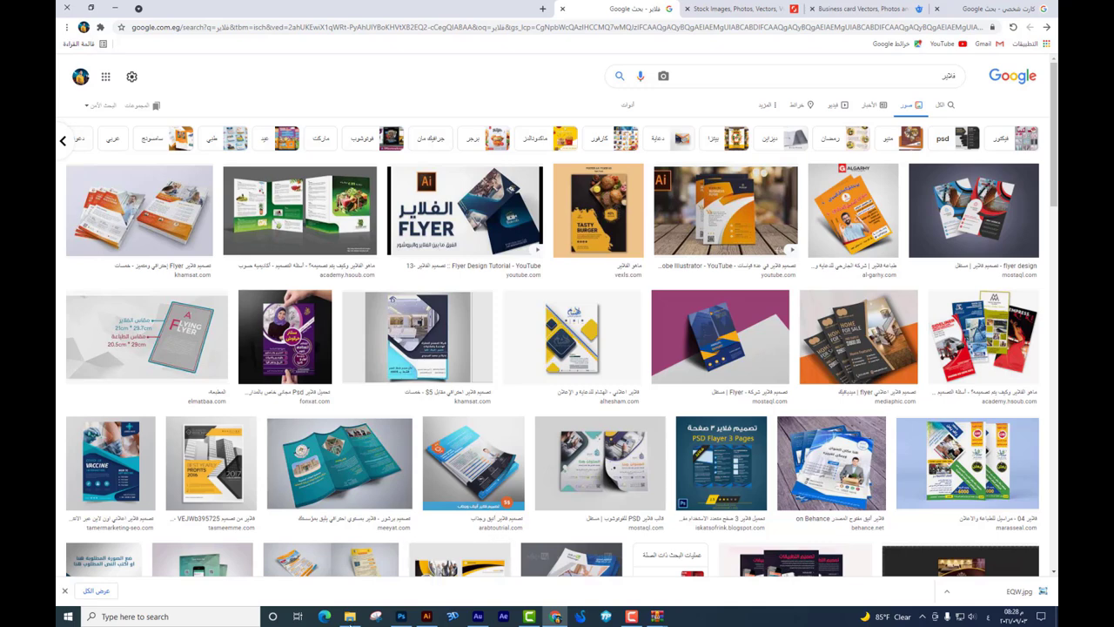
left_click(475, 470)
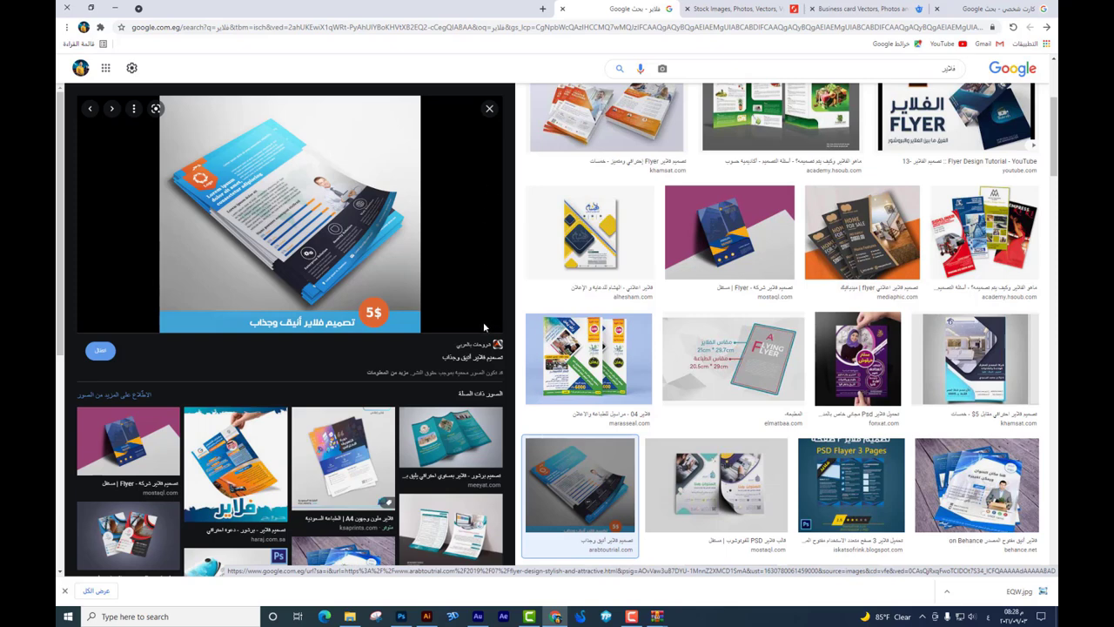
Create a blank A4 print document in Photoshop.
left_click(400, 616)
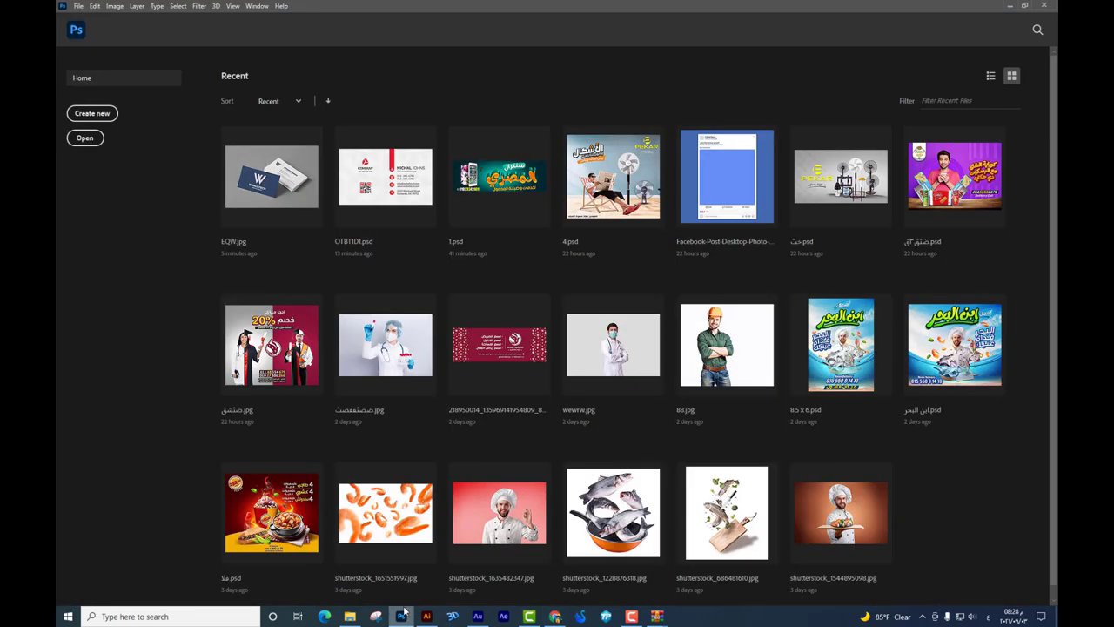
left_click(78, 6)
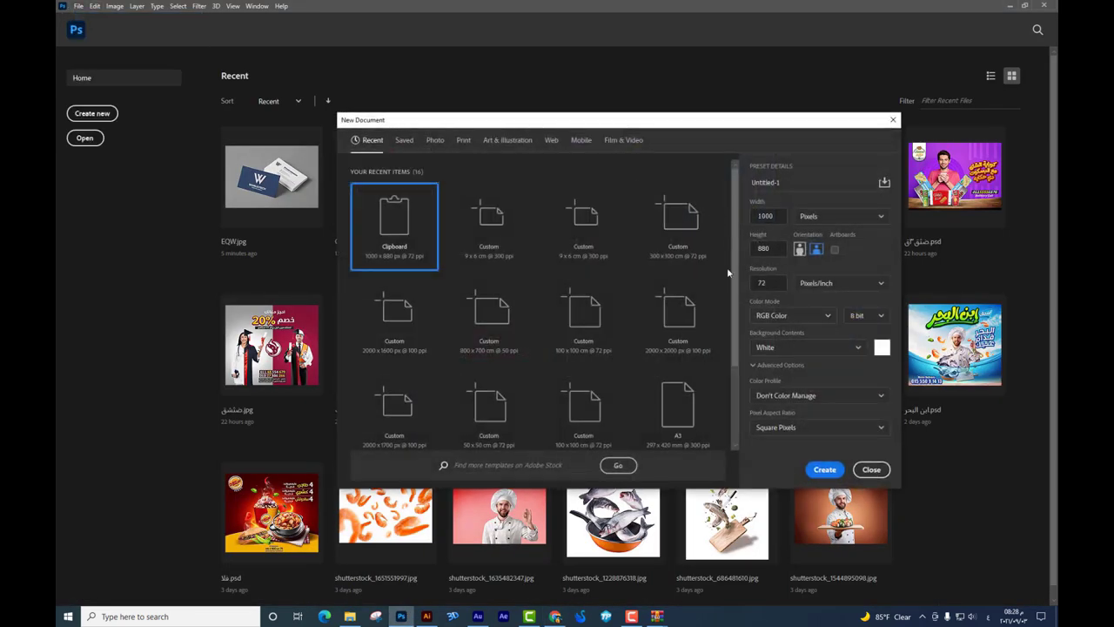
left_click(461, 140)
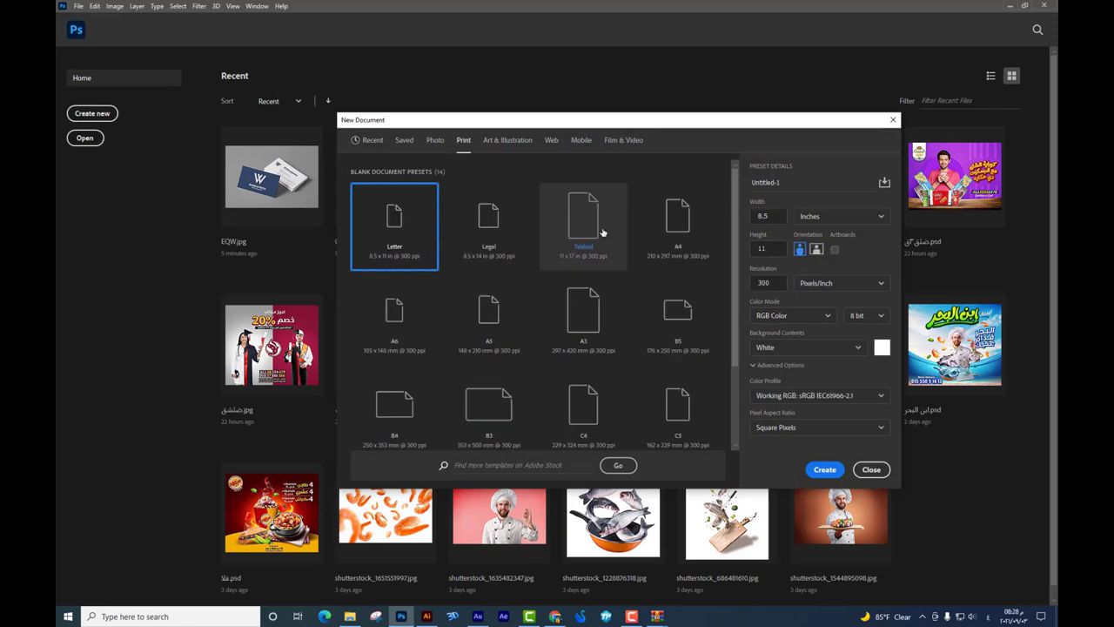
left_click(682, 237)
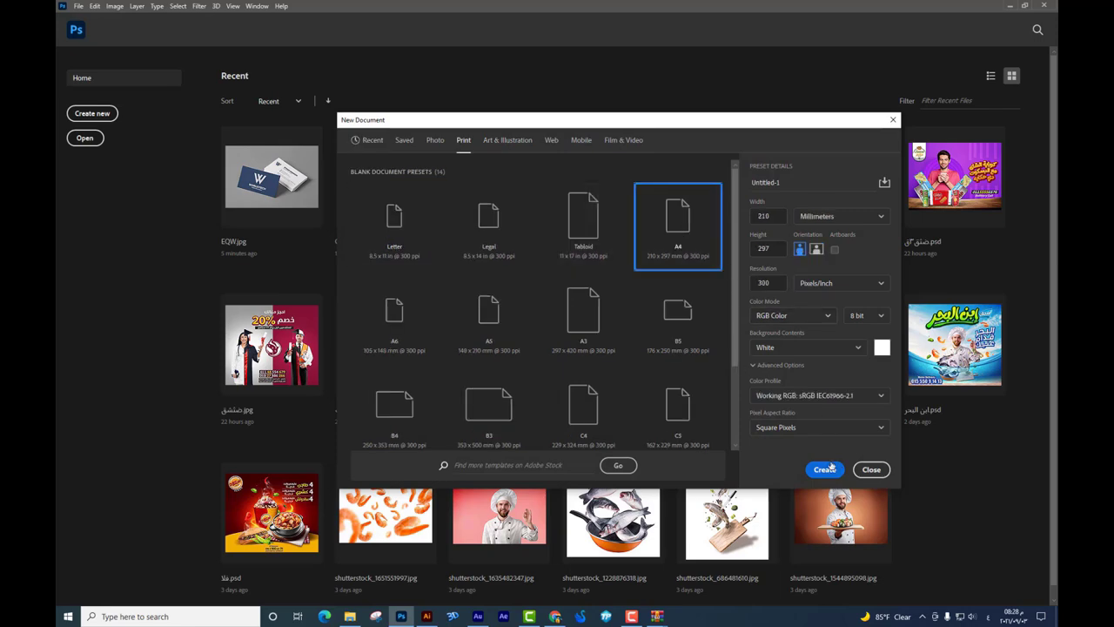
left_click(825, 470)
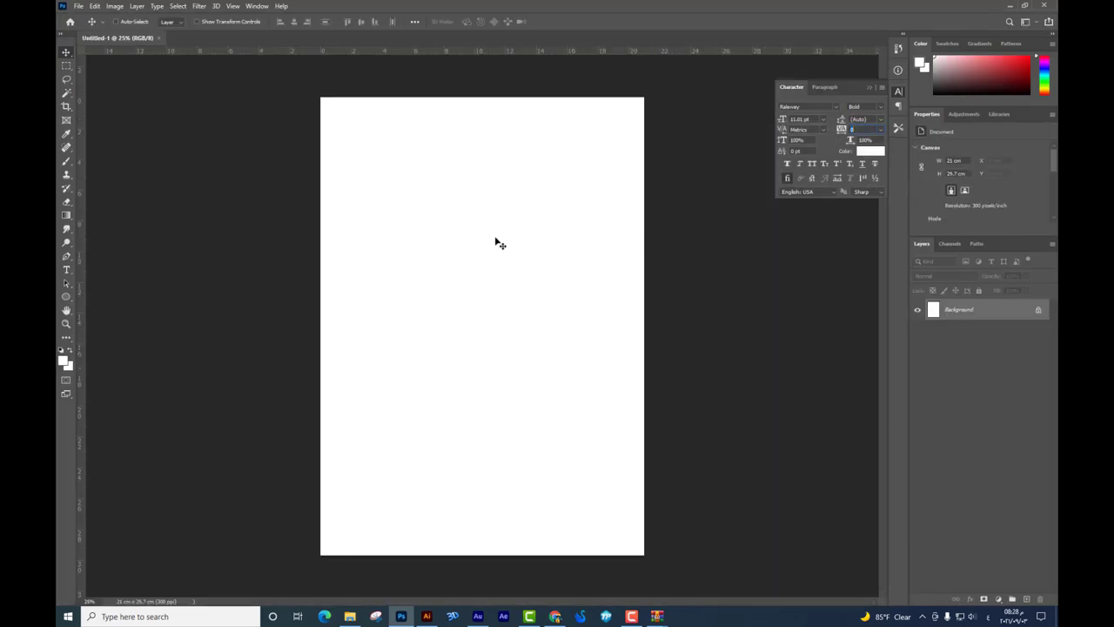
Create a second blank document using the A5 print preset.
left_click(78, 6)
left_click(91, 25)
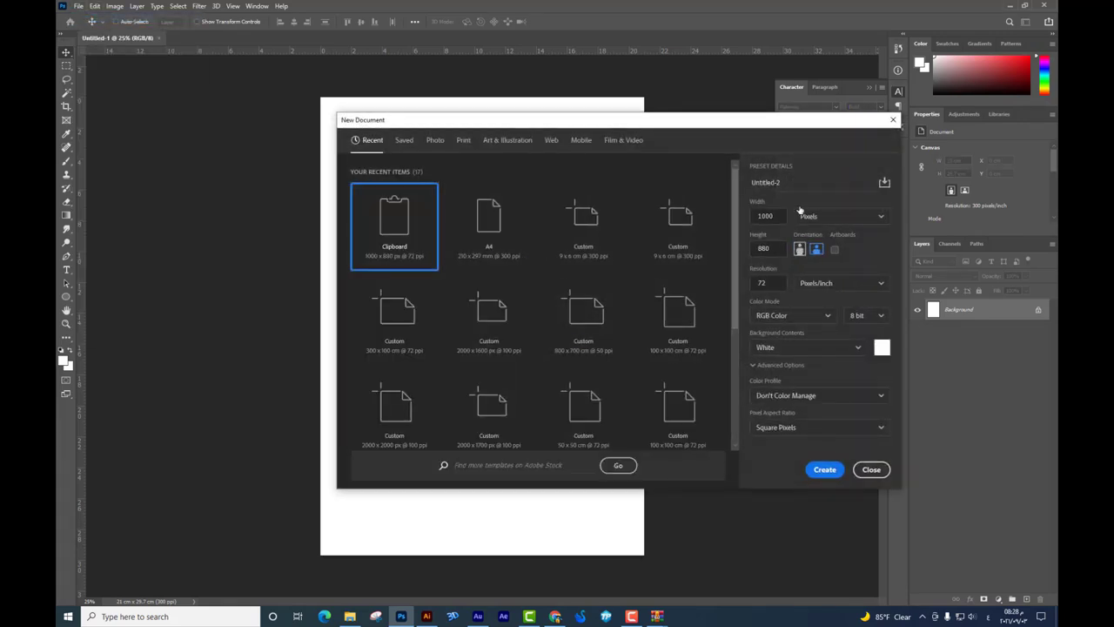
left_click(462, 141)
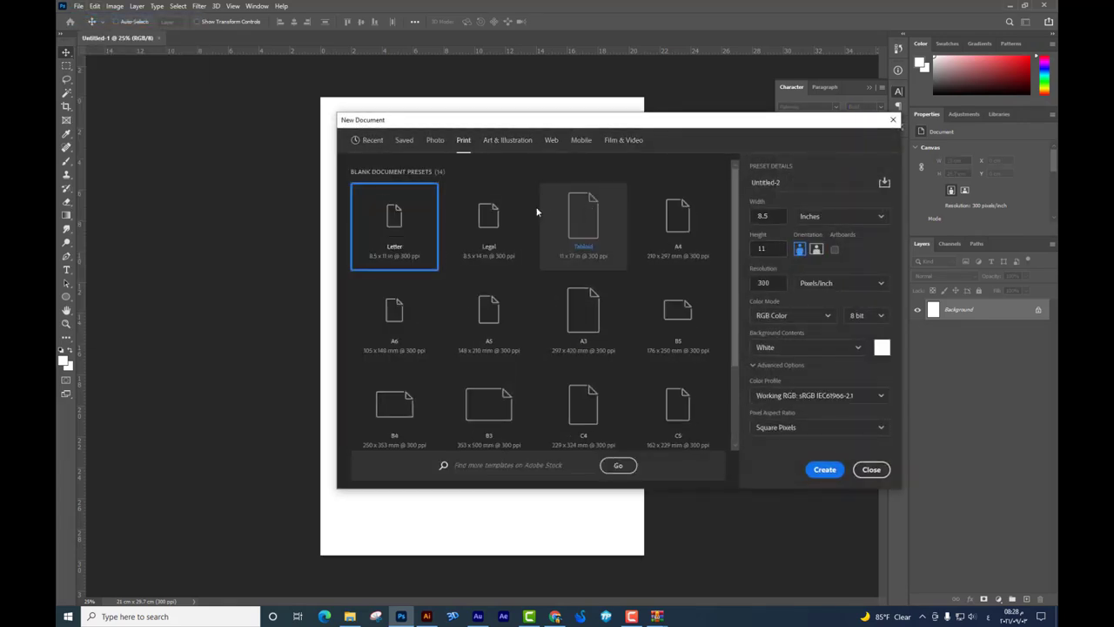
left_click(500, 311)
left_click(827, 469)
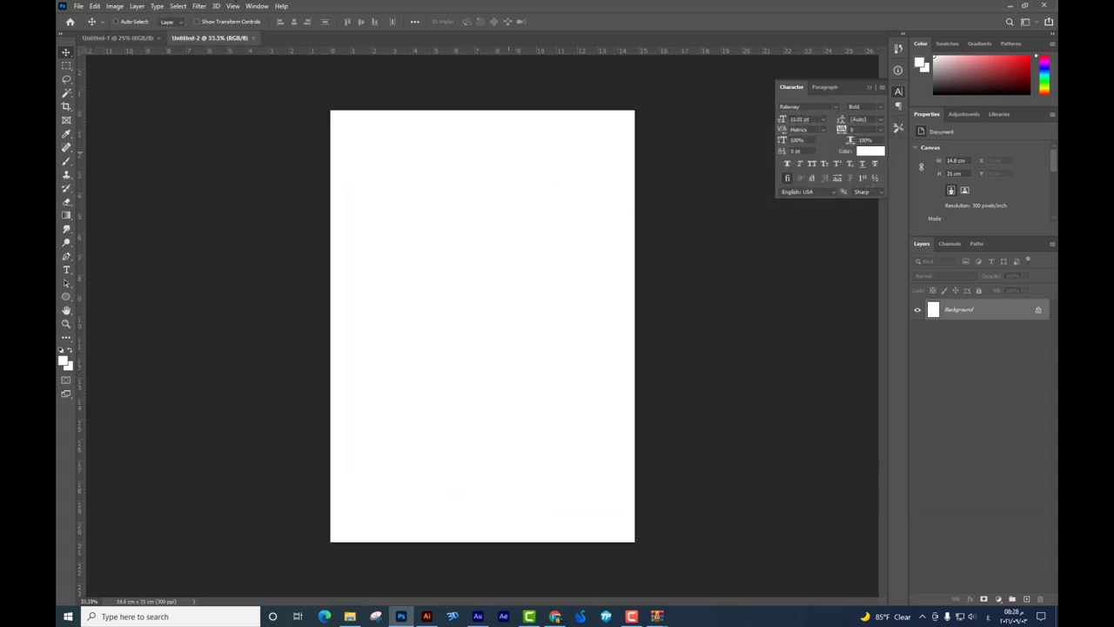
Inspect the Image Size of Untitled-2 and Untitled-1 without changing values.
left_click(114, 6)
left_click(130, 83)
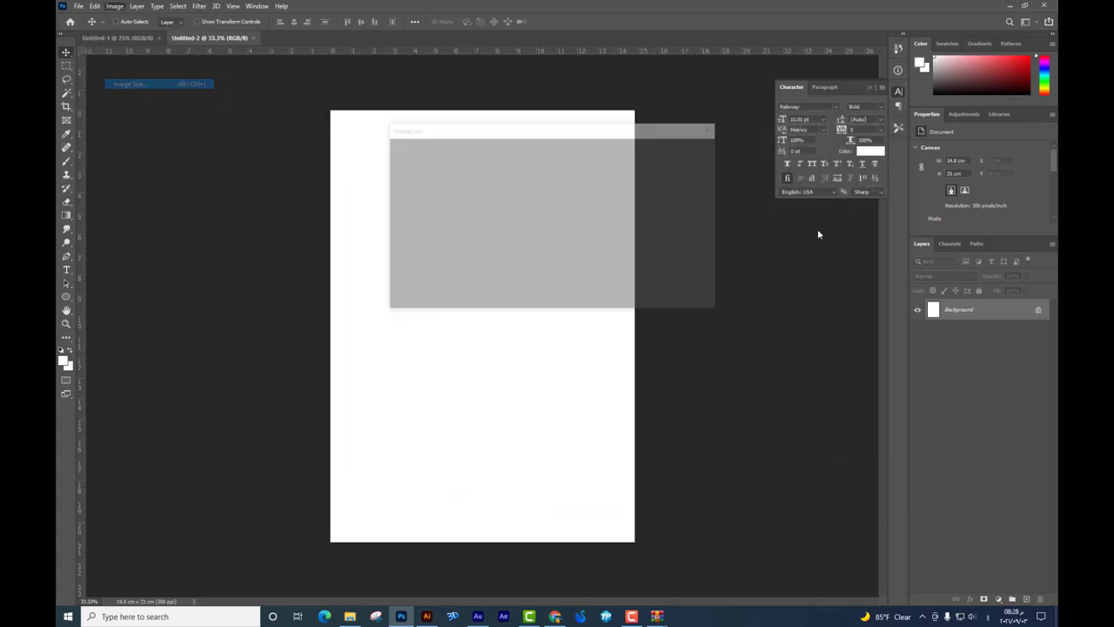
left_click(634, 195)
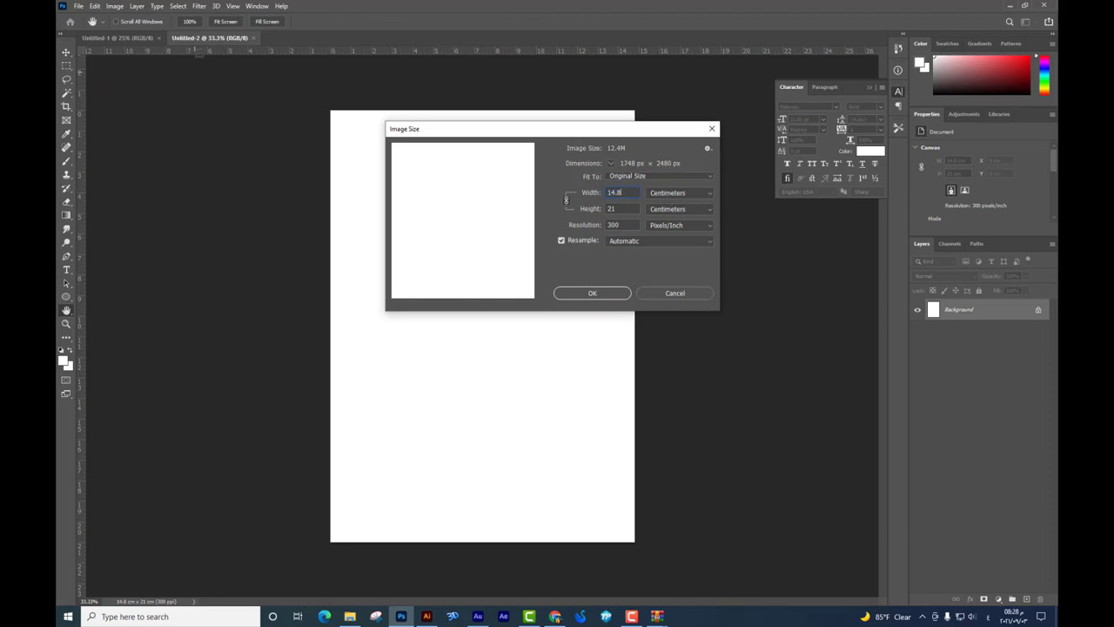
key("Escape")
left_click(129, 38)
left_click(114, 6)
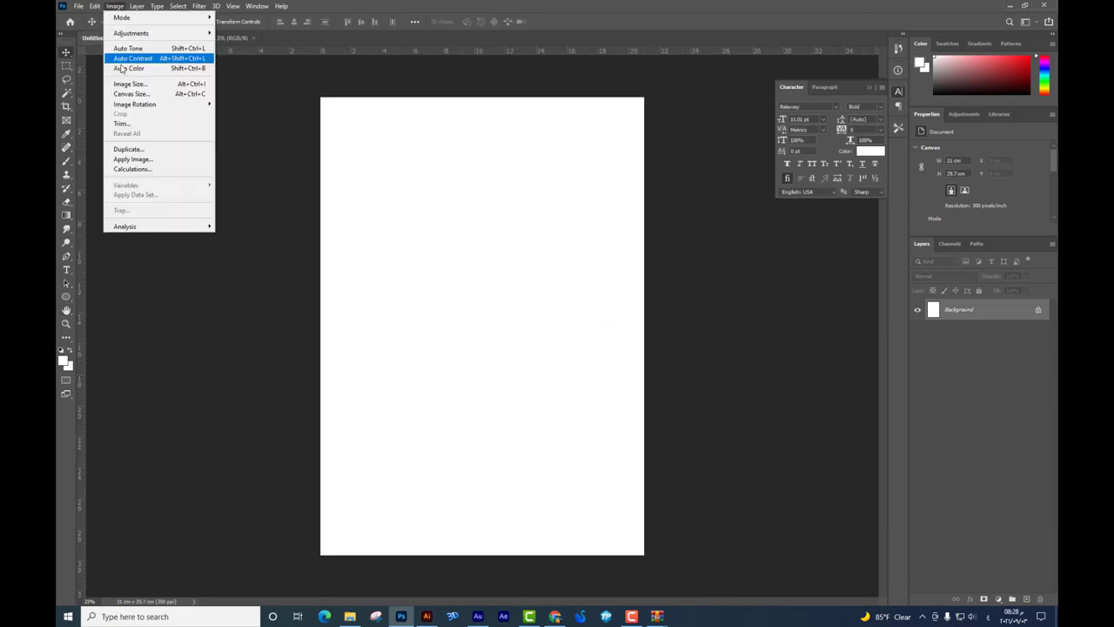
left_click(132, 84)
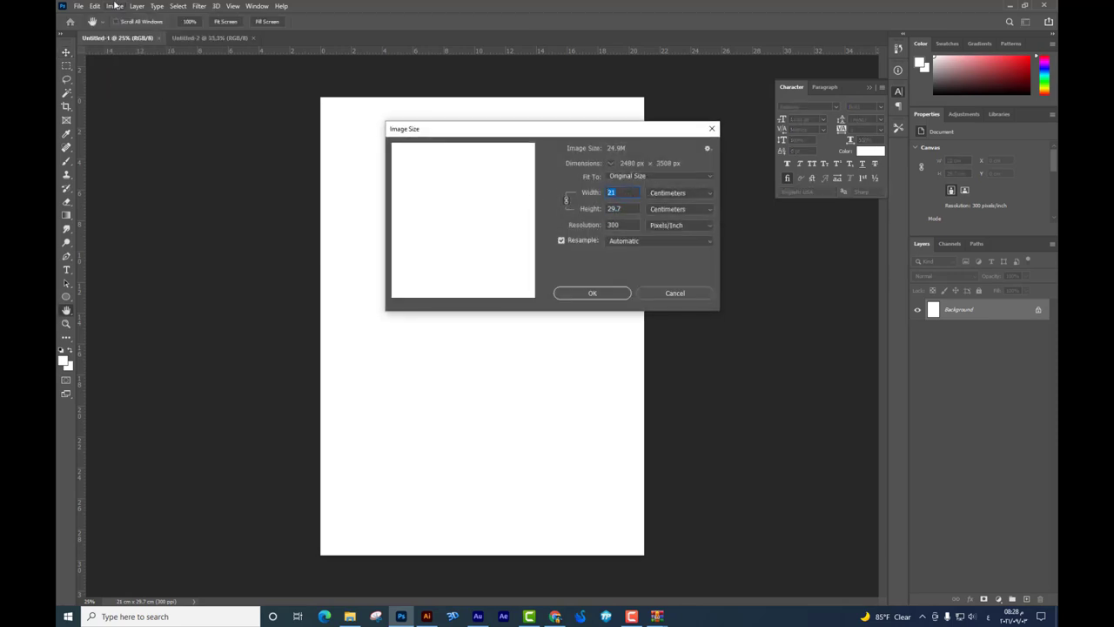
key("Escape")
Recheck Untitled-2's width and height in Image Size, leaving them unchanged.
left_click(209, 38)
left_click(114, 7)
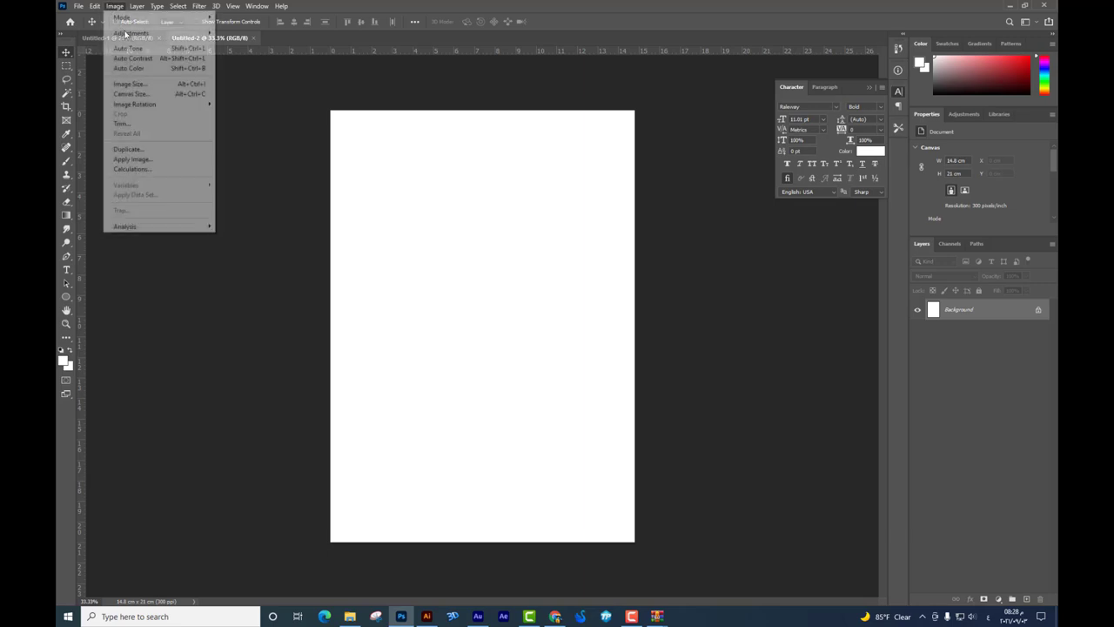
left_click(129, 84)
key("Tab")
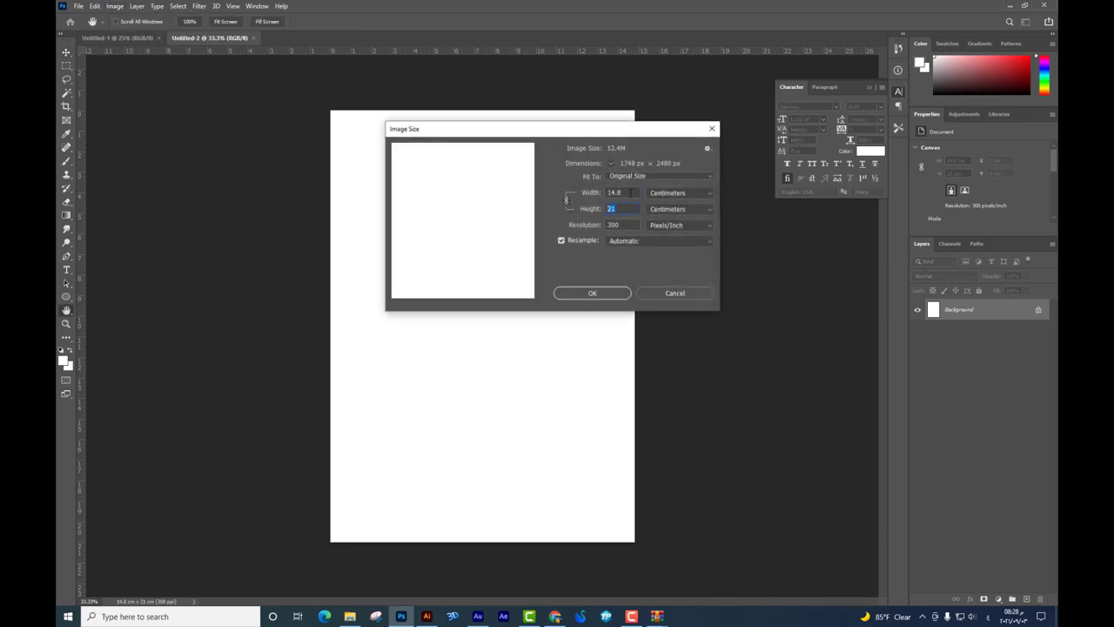
key("shift+Tab")
left_click(674, 294)
Confirm Untitled-1's image size, close that A4 document, and choose the Ellipse tool.
left_click(117, 37)
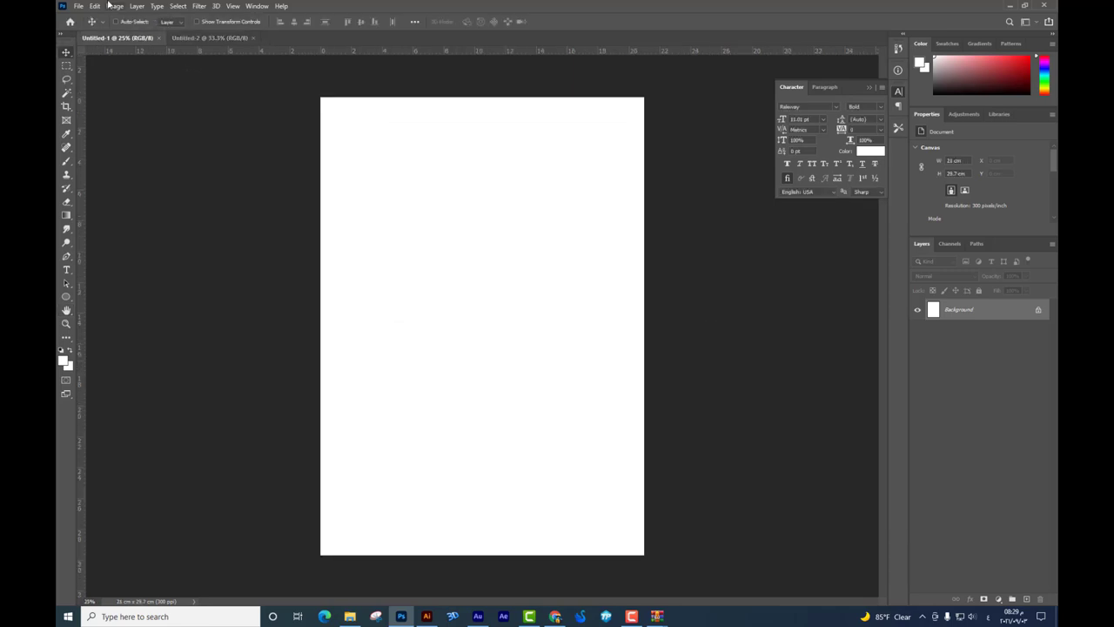
left_click(114, 6)
left_click(130, 84)
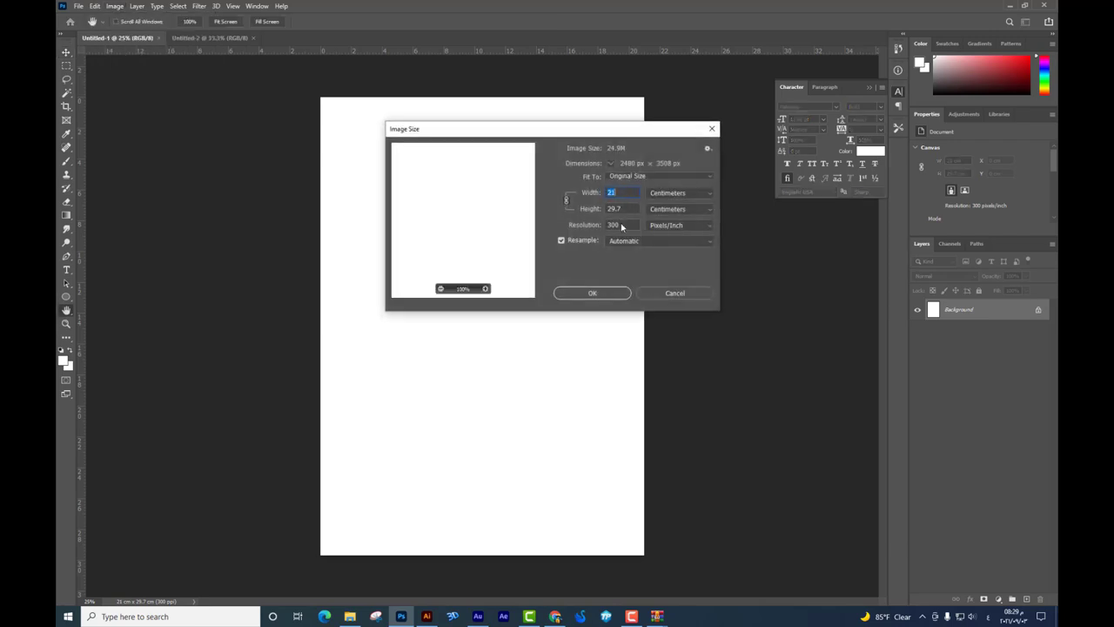
left_click(677, 294)
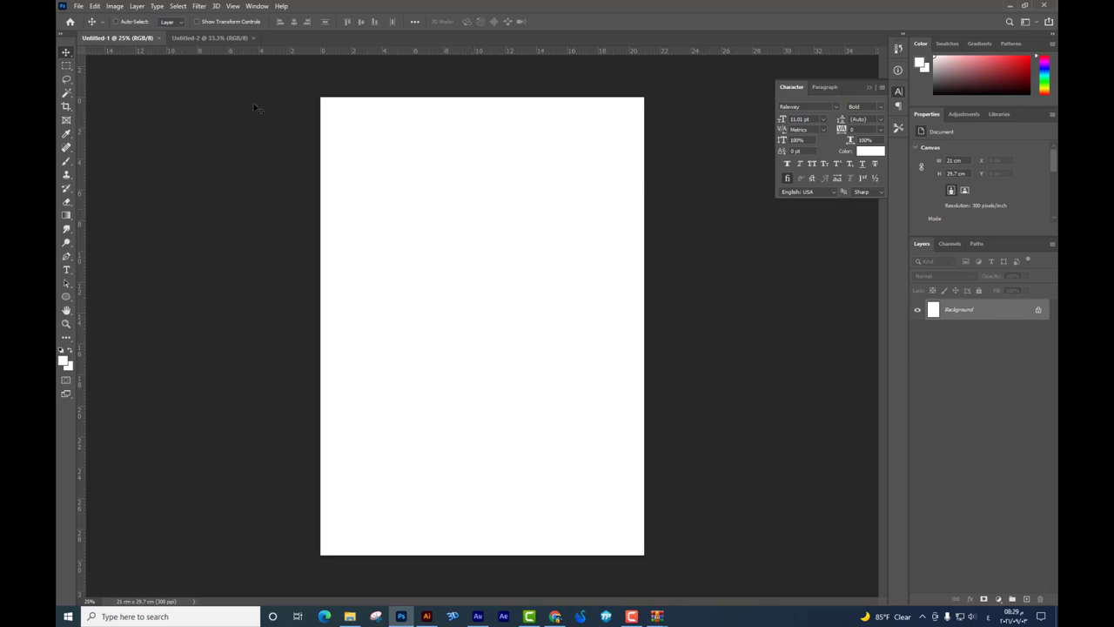
left_click(160, 37)
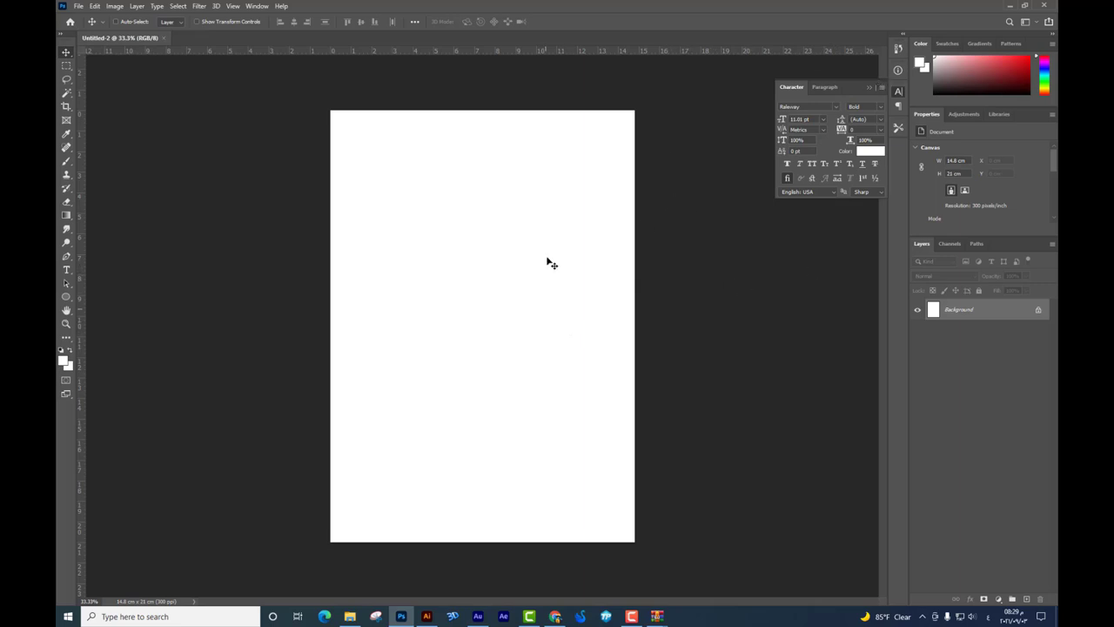
left_click(66, 297)
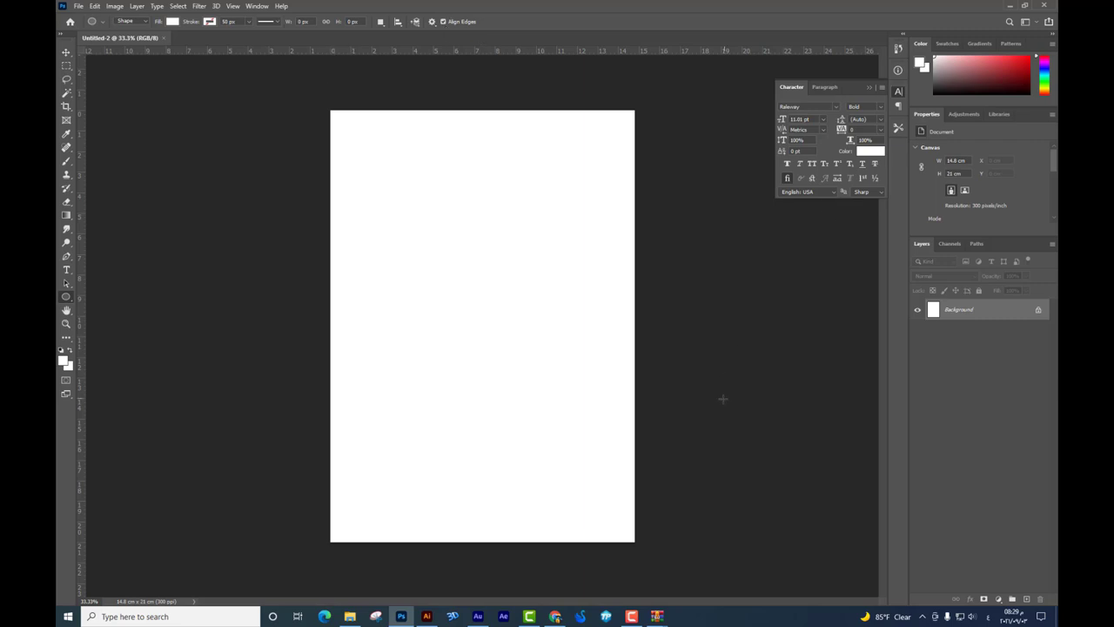
Replace the Freepik business card search with FLYER.
left_click(554, 615)
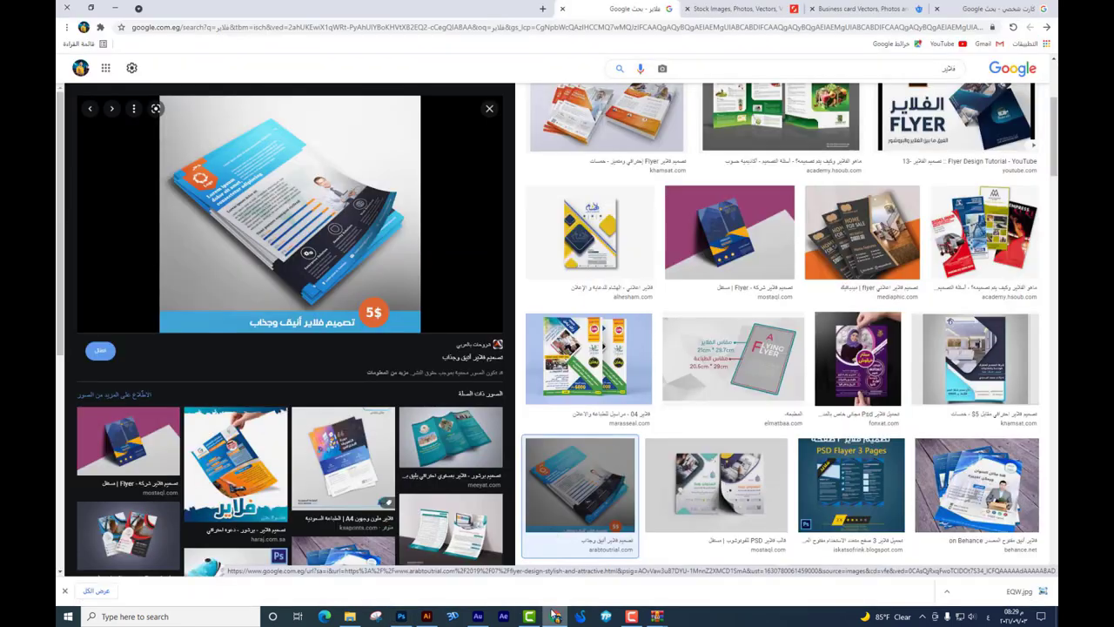
left_click(857, 9)
mouse_move(441, 149)
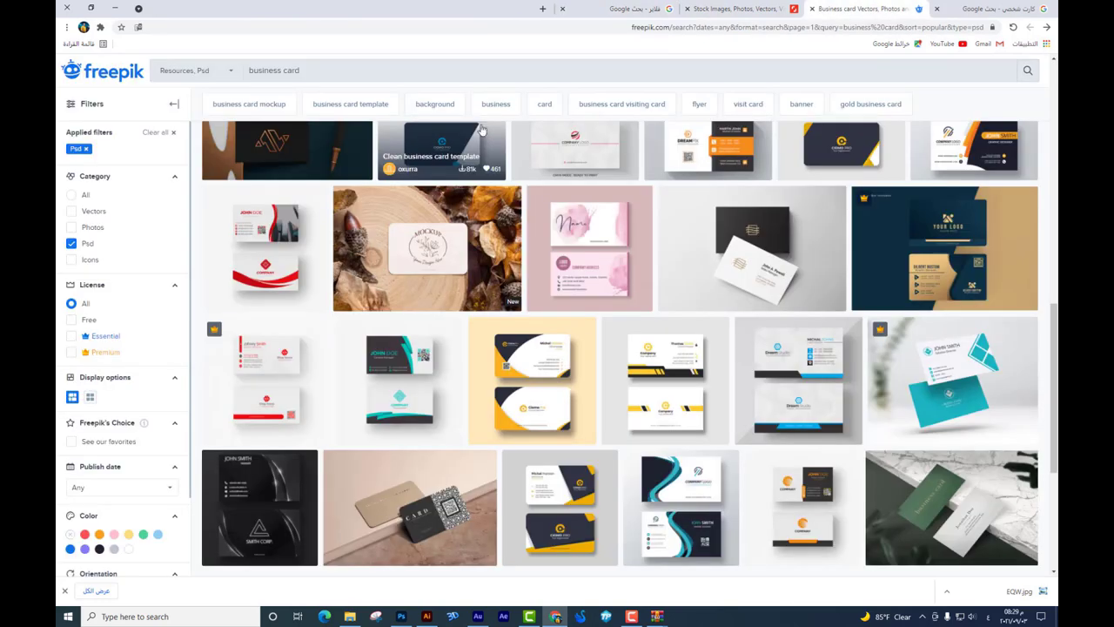
left_click(274, 70)
scroll(63, 60, "up", 1)
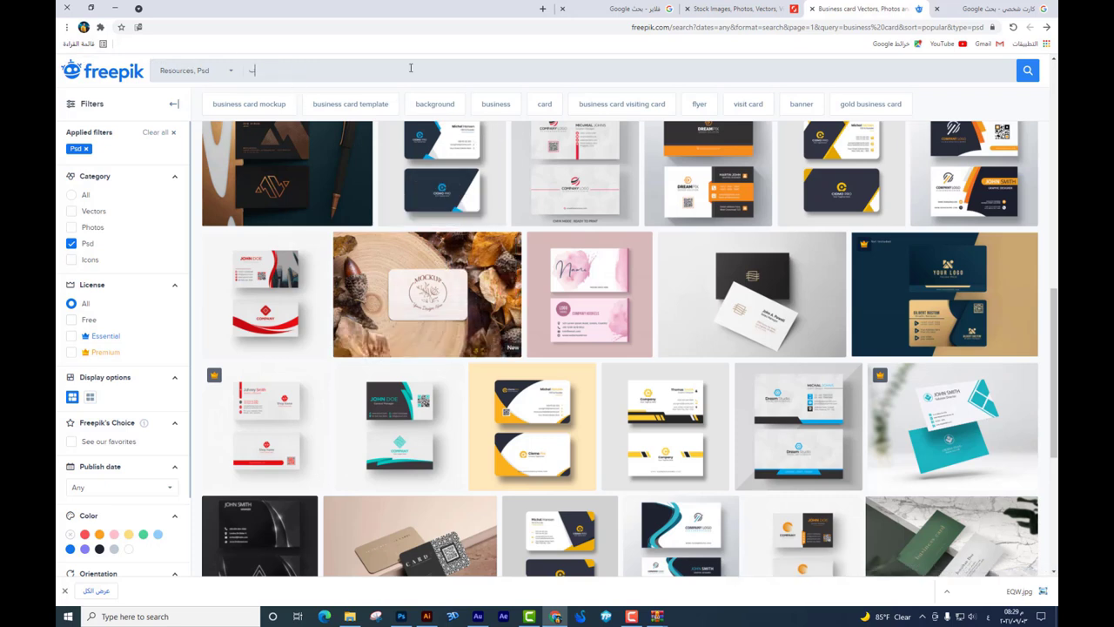
type("FLYER")
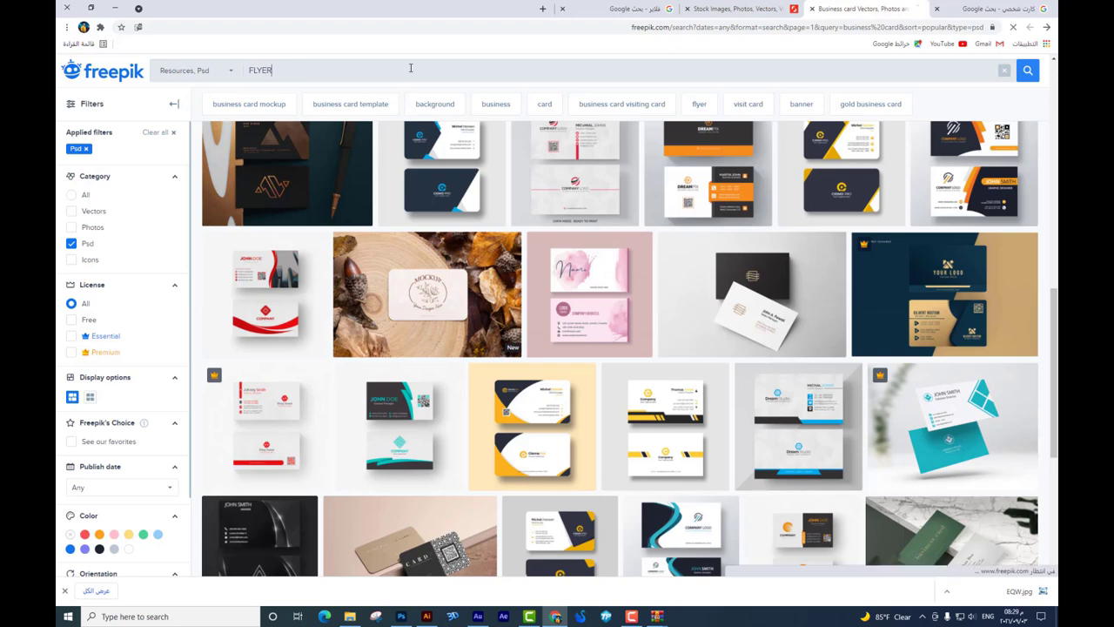
key("Return")
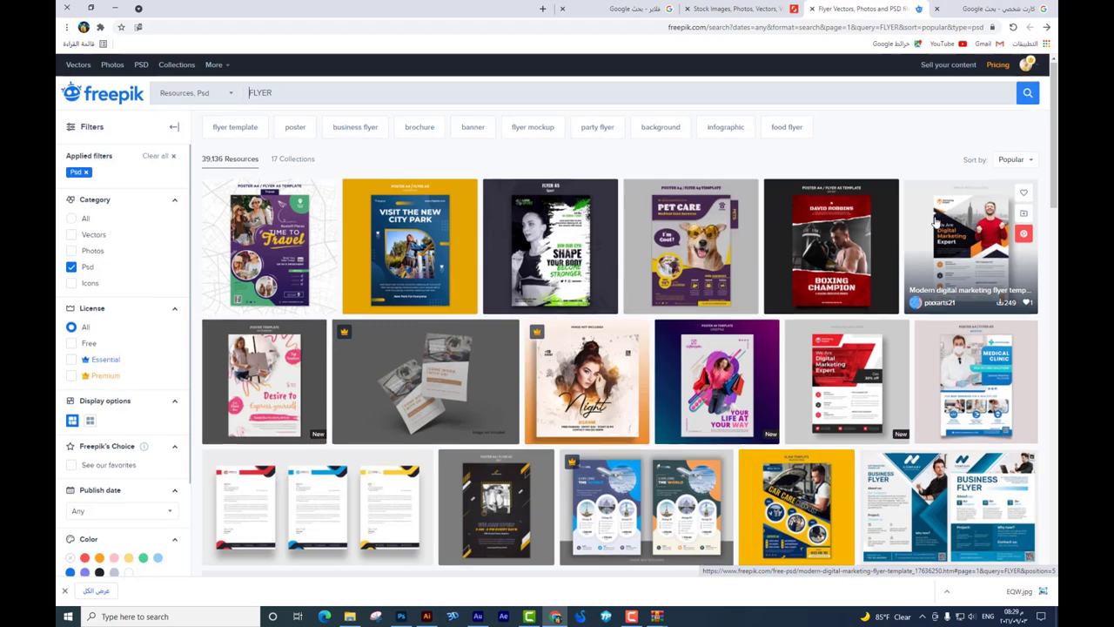
Scroll through the PSD FLYER results and load the next results page.
scroll(934, 222, "down", 2)
scroll(935, 221, "down", 2)
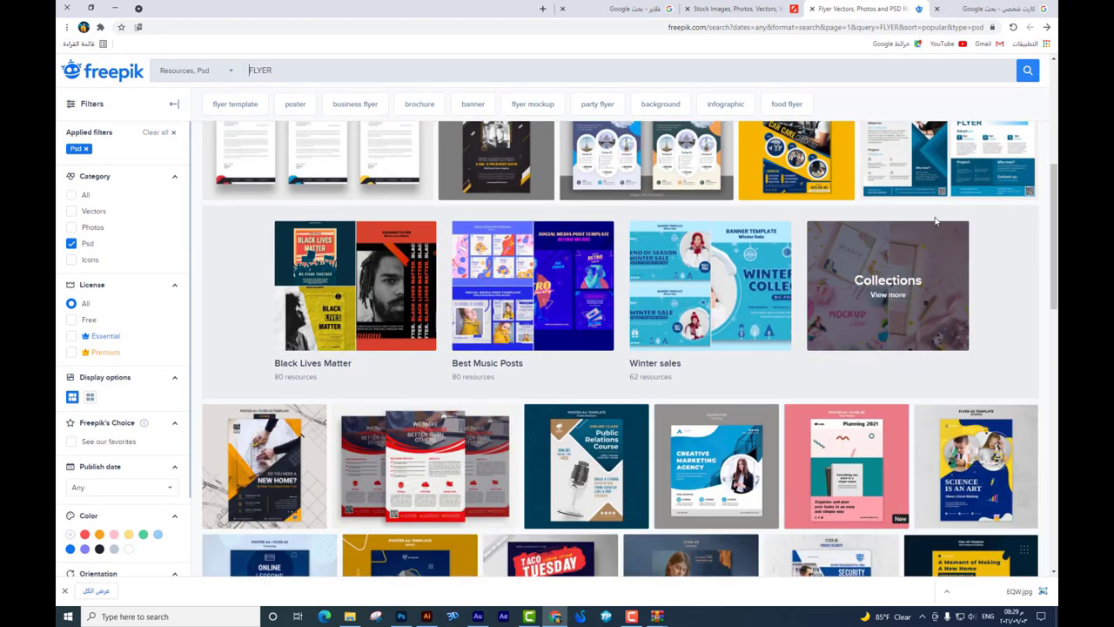
scroll(935, 221, "down", 1)
mouse_move(356, 258)
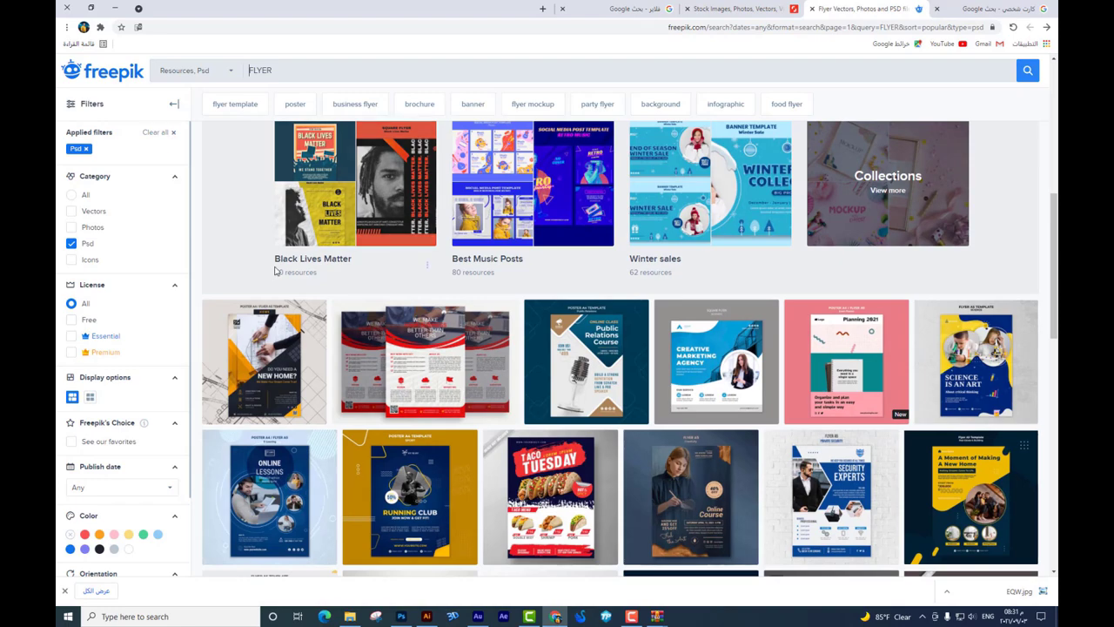
left_click_drag(1054, 276, 1054, 377)
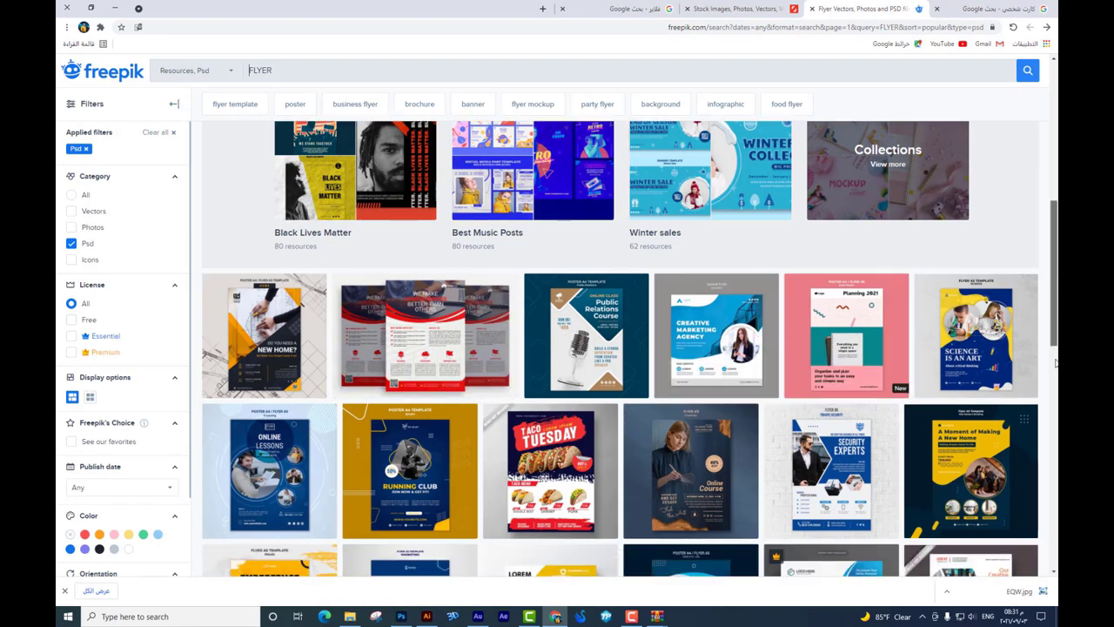
scroll(1022, 374, "down", 1)
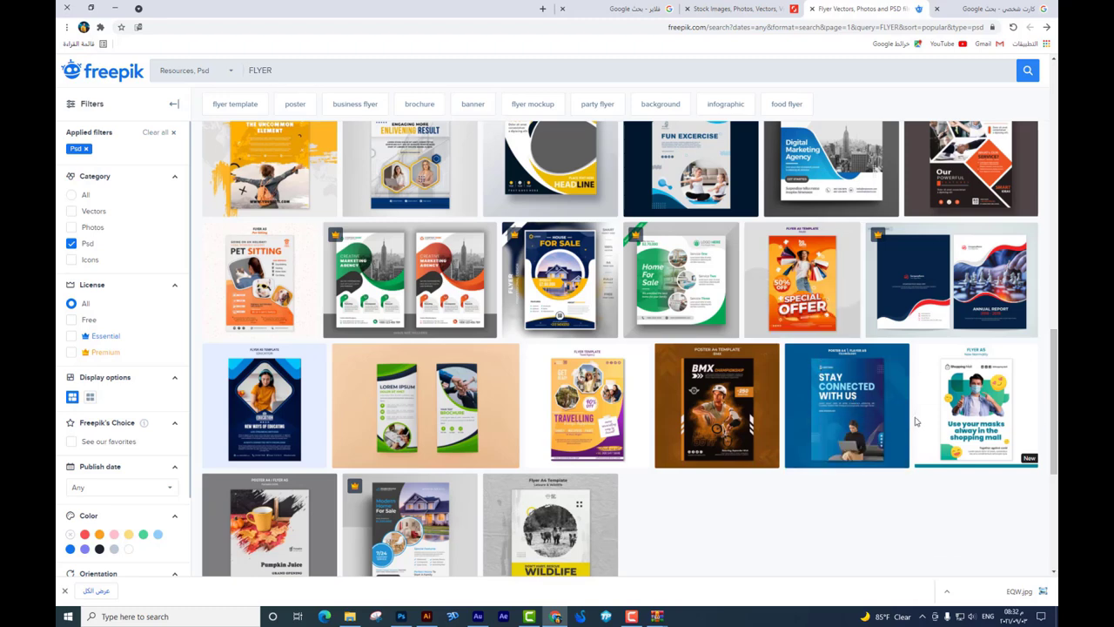
mouse_move(975, 405)
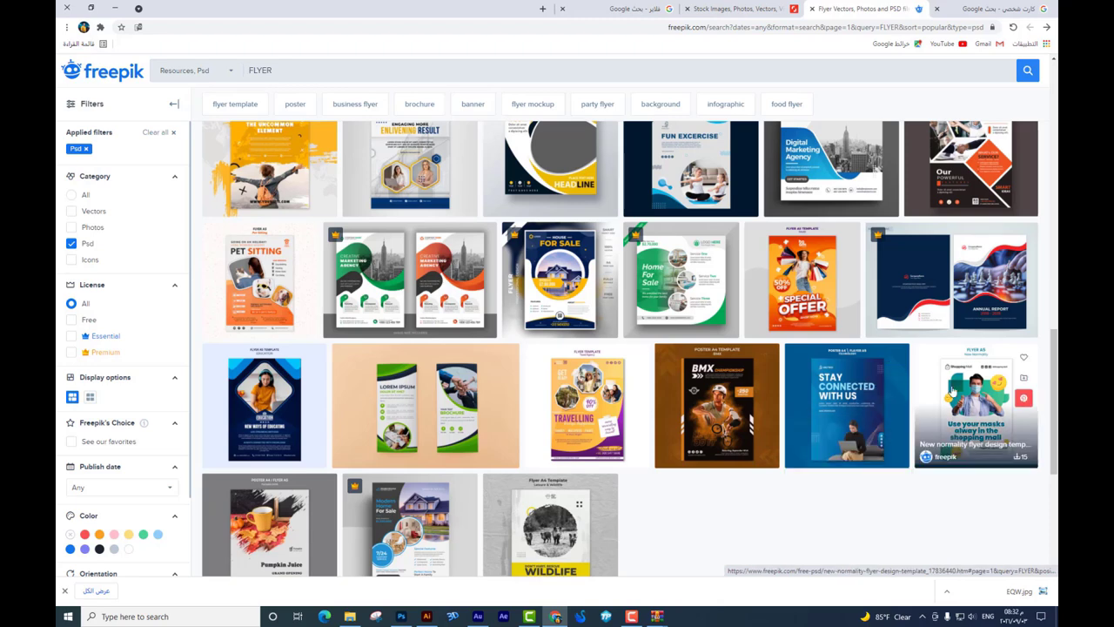
scroll(677, 376, "down", 2)
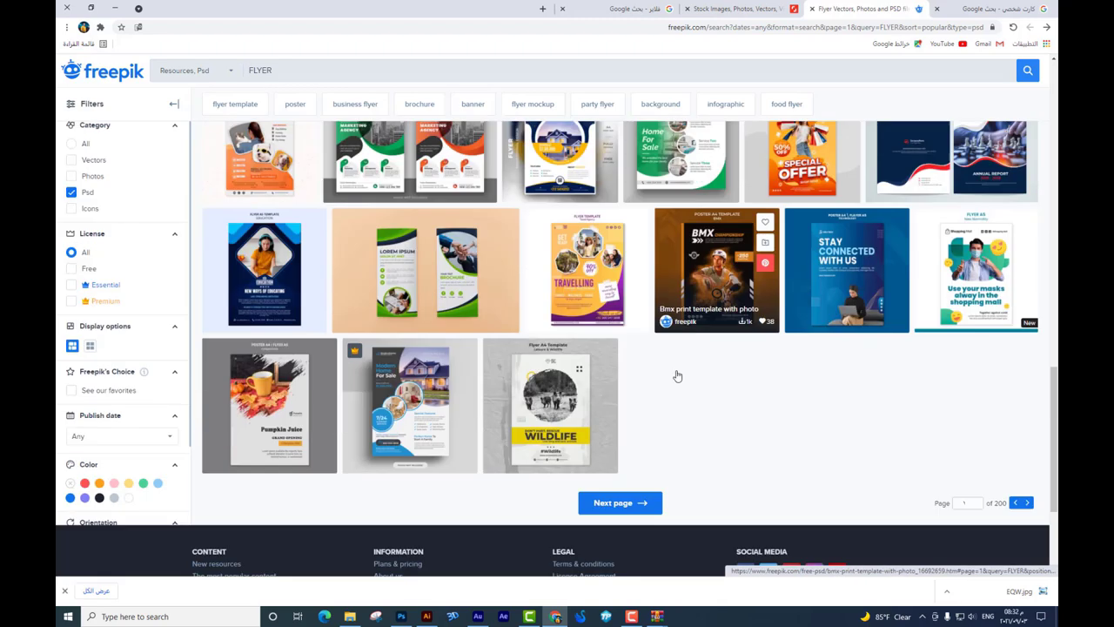
scroll(677, 376, "down", 2)
left_click(615, 377)
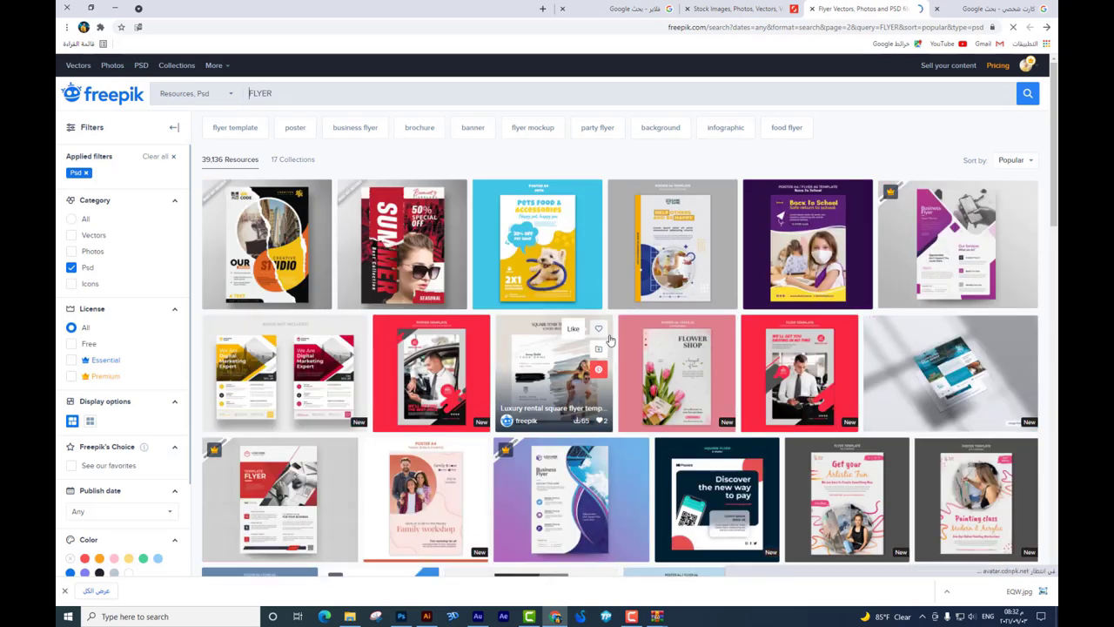
Scroll down the second page of flyer templates to the bottom.
scroll(609, 340, "down", 2)
scroll(666, 329, "down", 2)
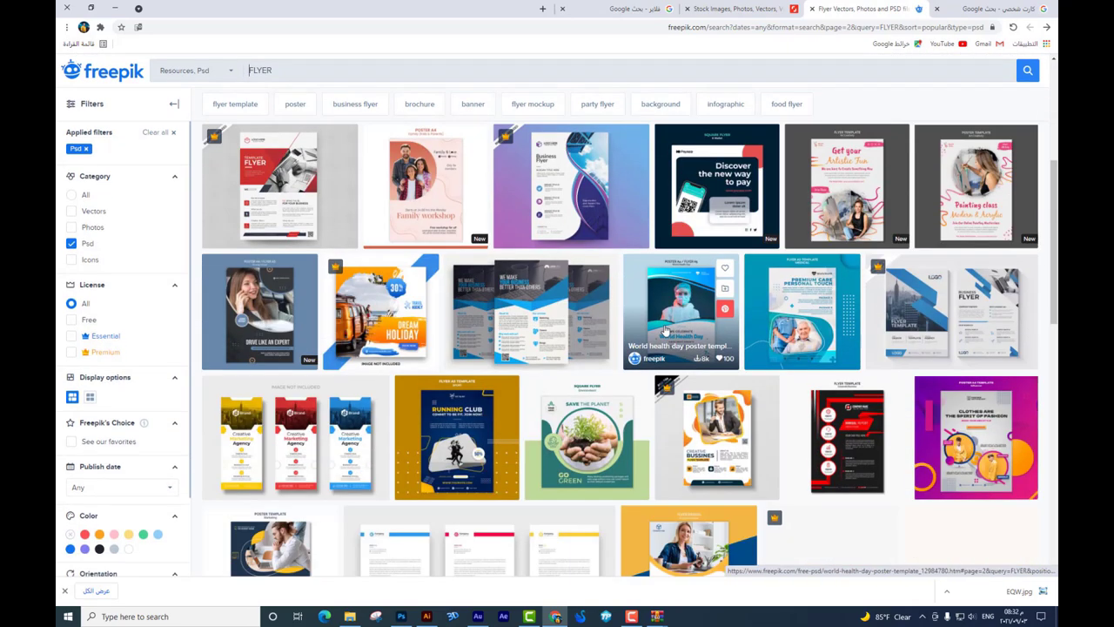
scroll(666, 329, "down", 1)
scroll(666, 329, "down", 1)
scroll(666, 329, "down", 1)
scroll(666, 329, "down", 1)
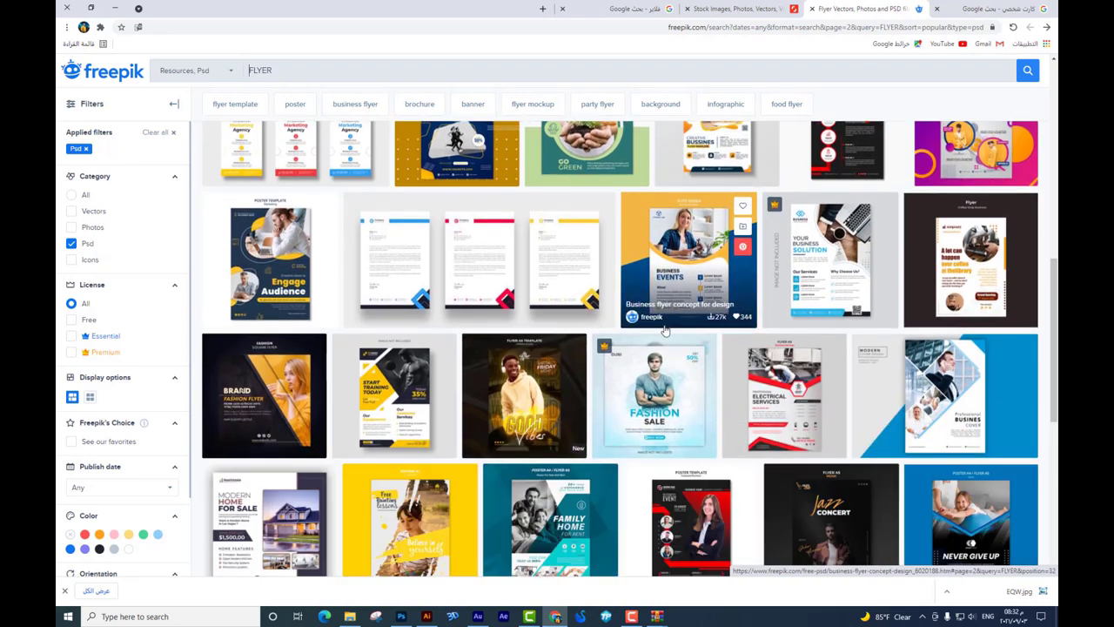
scroll(665, 331, "down", 1)
scroll(666, 331, "down", 2)
scroll(665, 331, "down", 1)
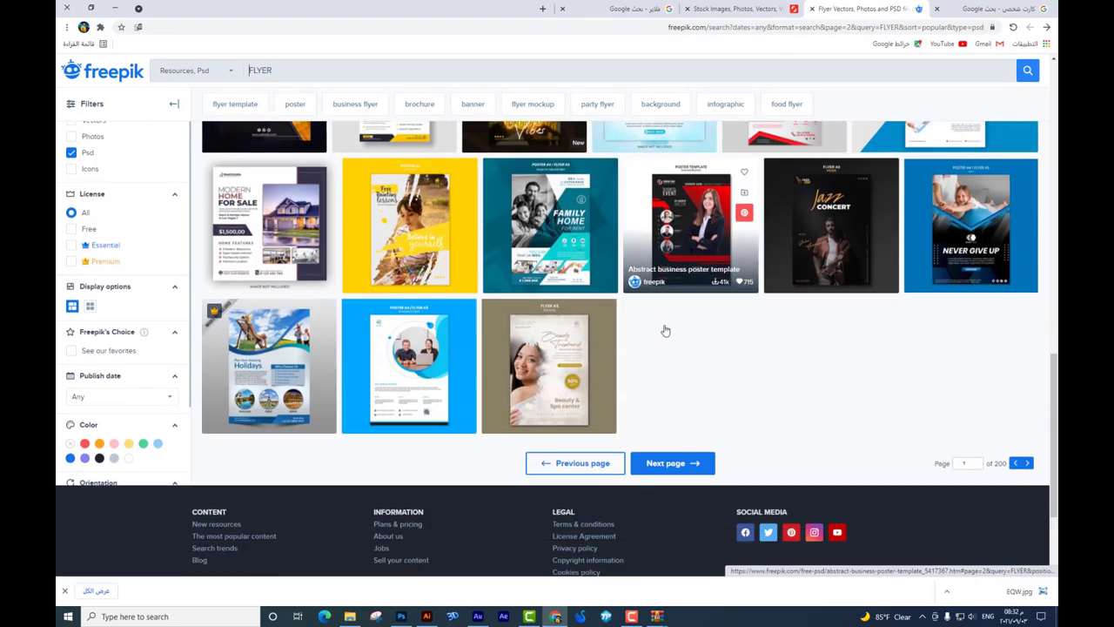
scroll(666, 331, "down", 2)
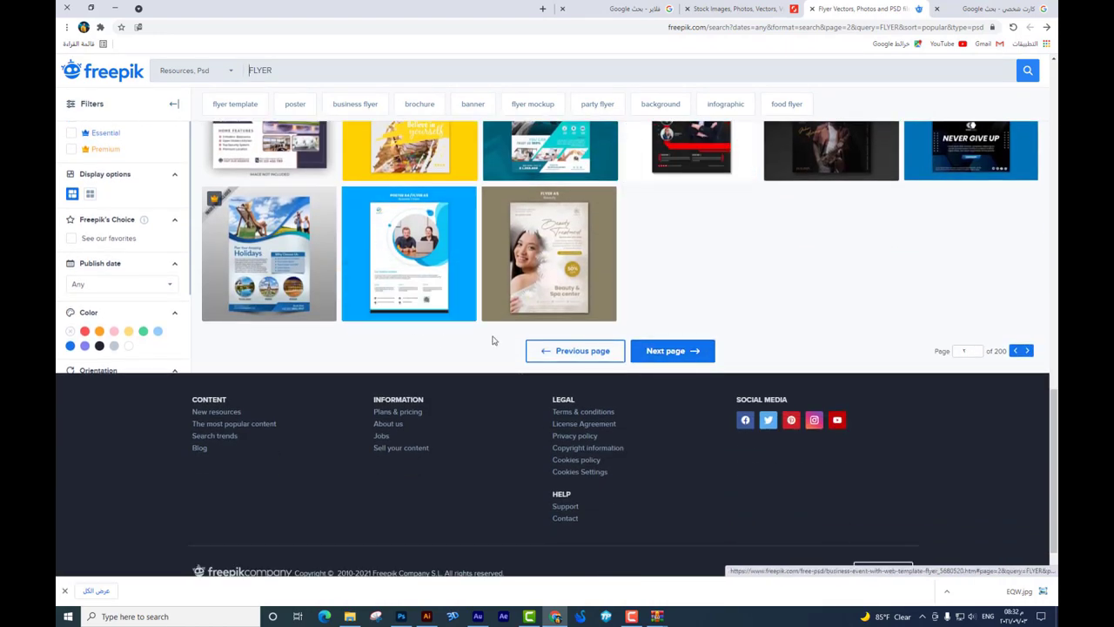
scroll(492, 339, "up", 2)
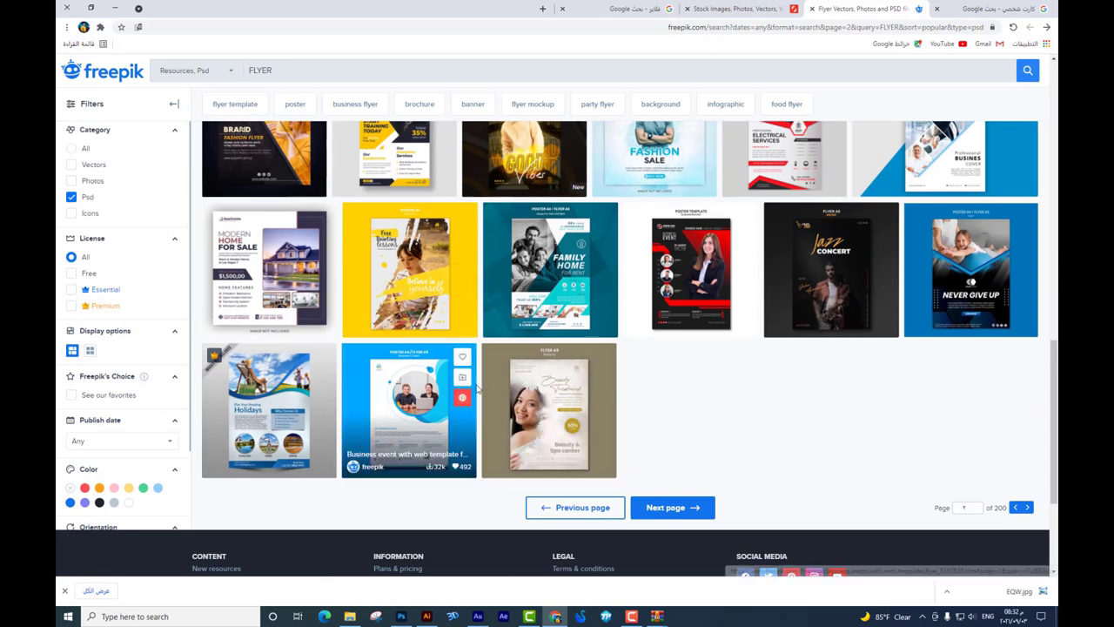
Back in Photoshop, fill the page with a dark red Solid Color fill layer.
left_click(401, 616)
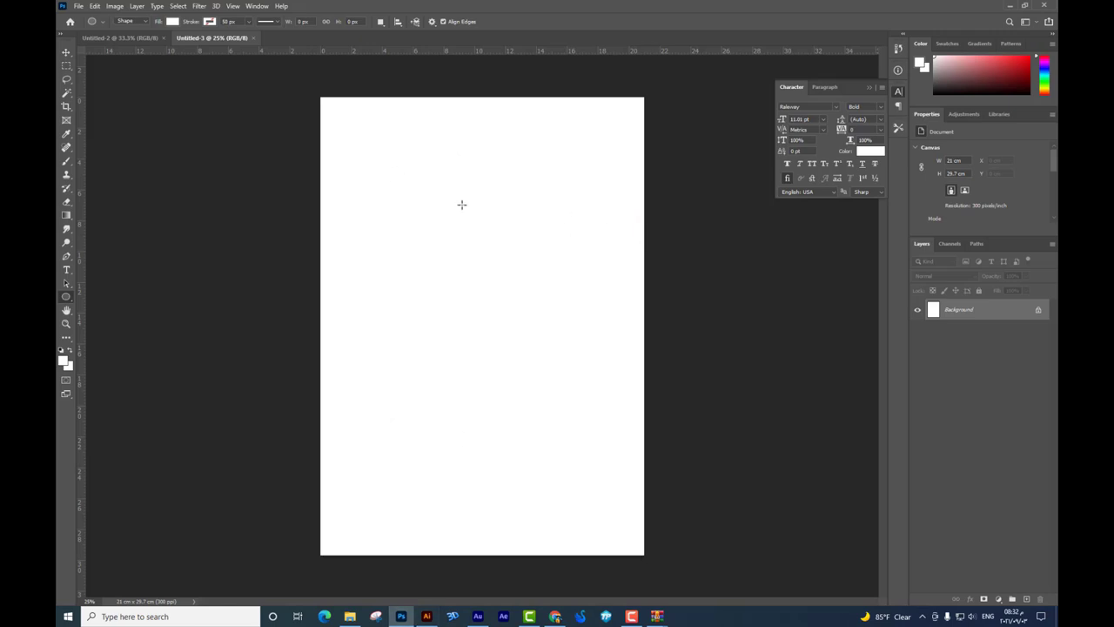
left_click(164, 38)
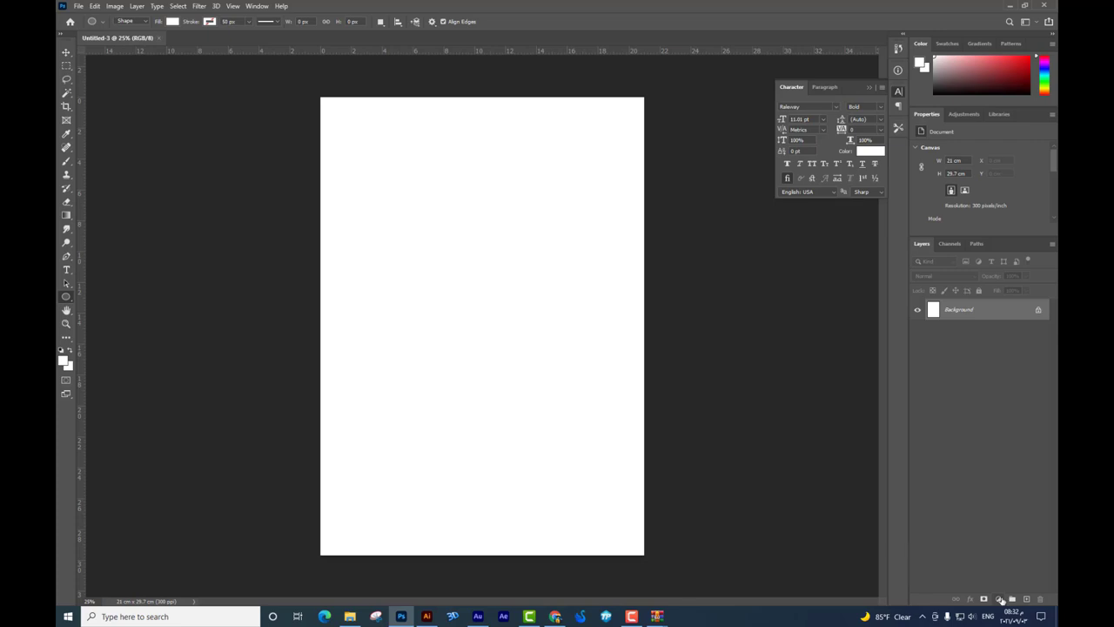
left_click(999, 599)
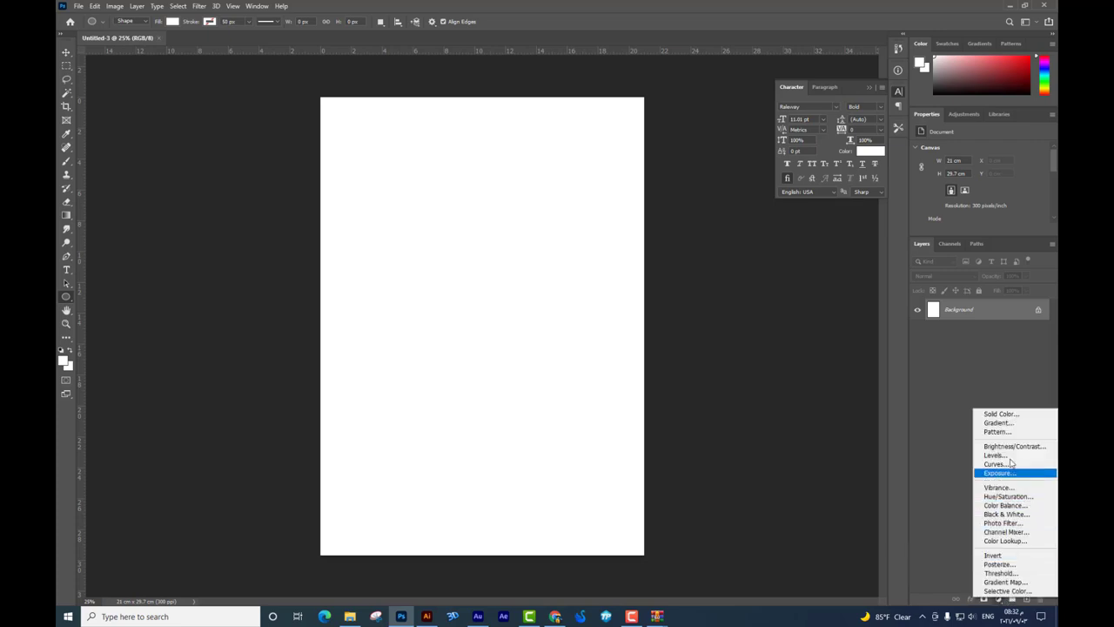
left_click(997, 413)
left_click(903, 262)
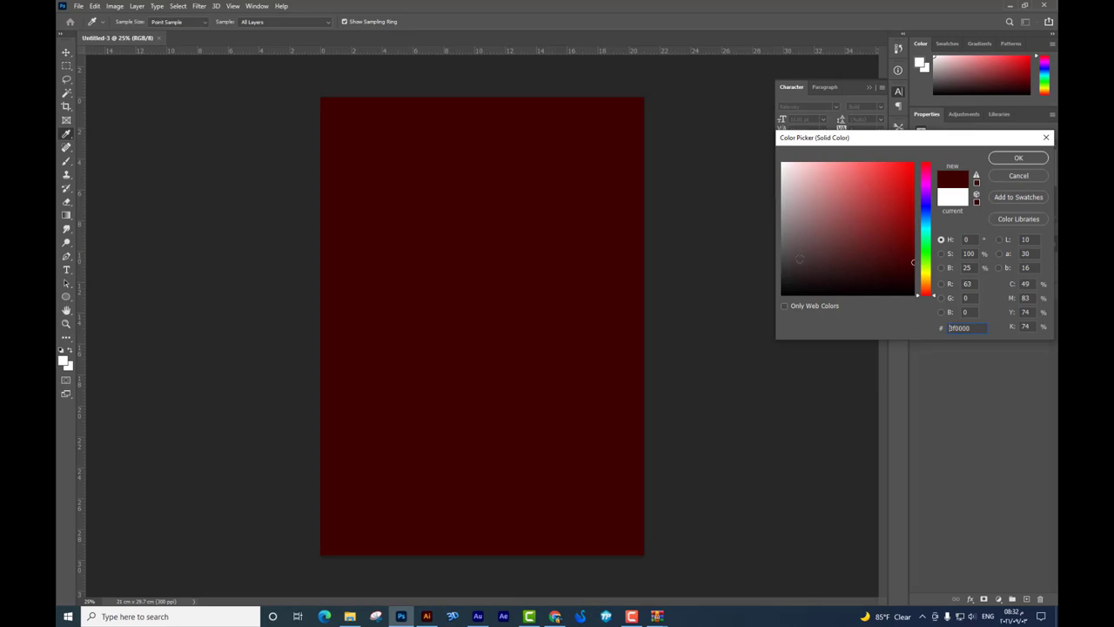
left_click(1020, 158)
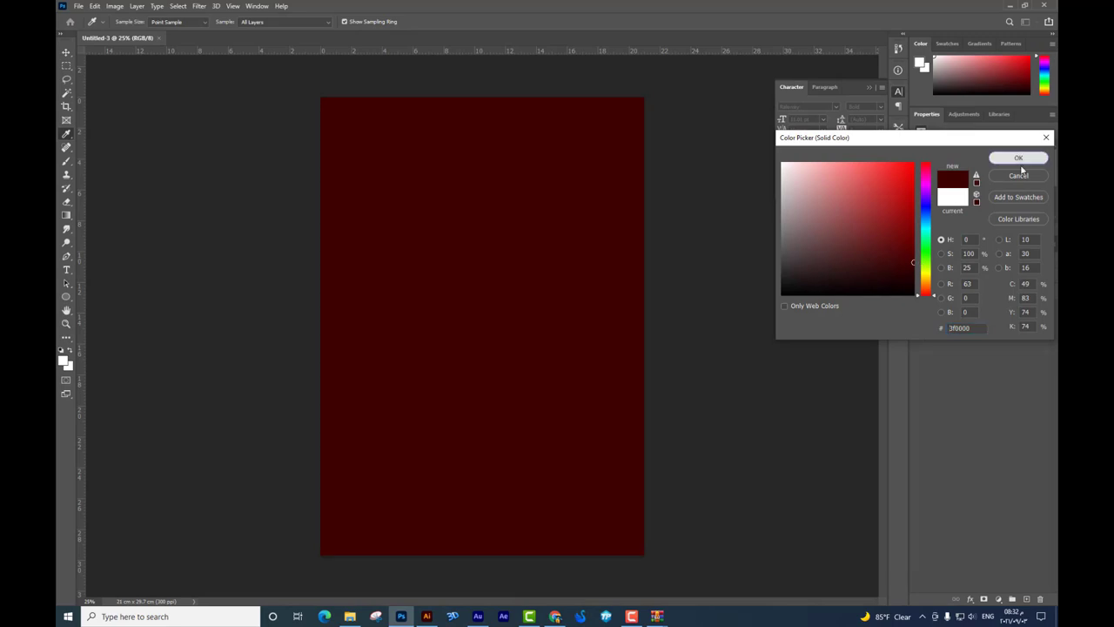
On a new layer, paint a soft #ff0000 brush dab near the page centre.
left_click(1027, 599)
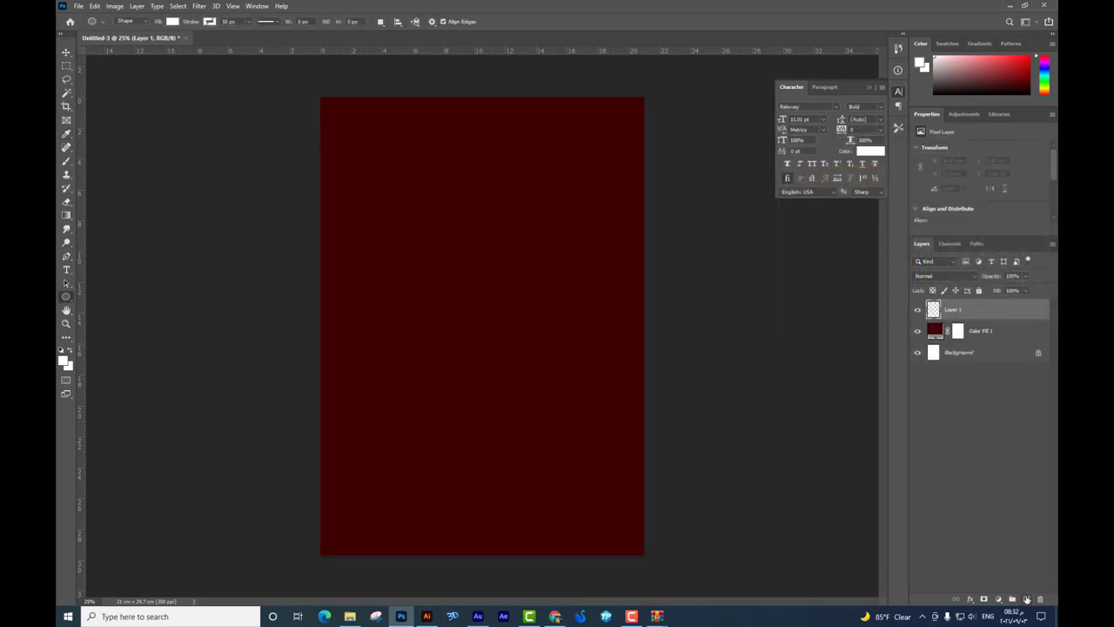
left_click(66, 161)
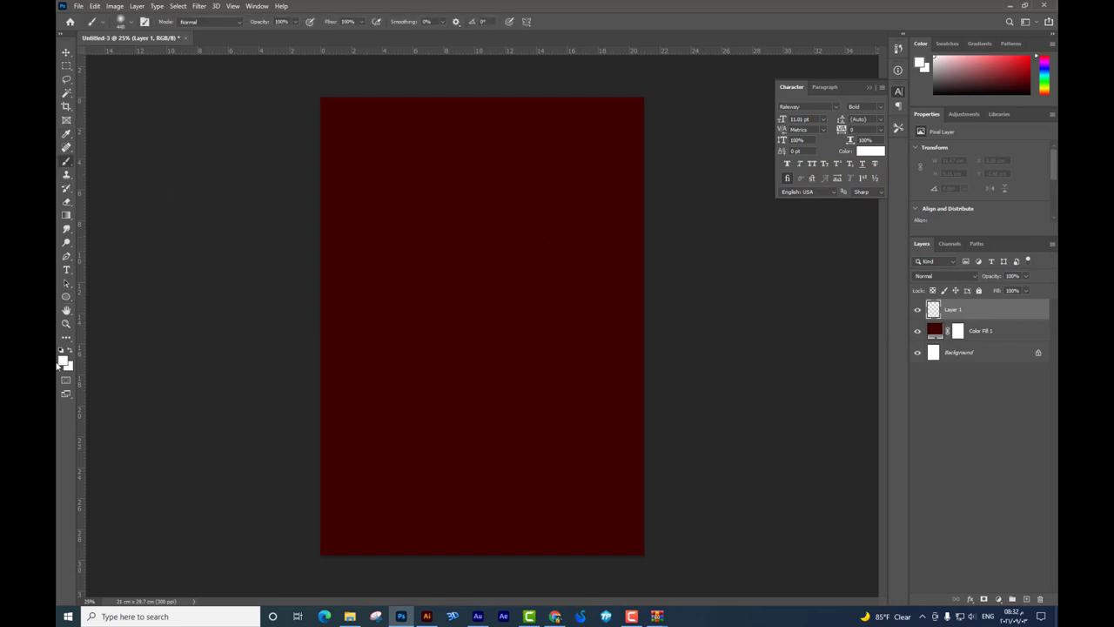
left_click(503, 248, "alt")
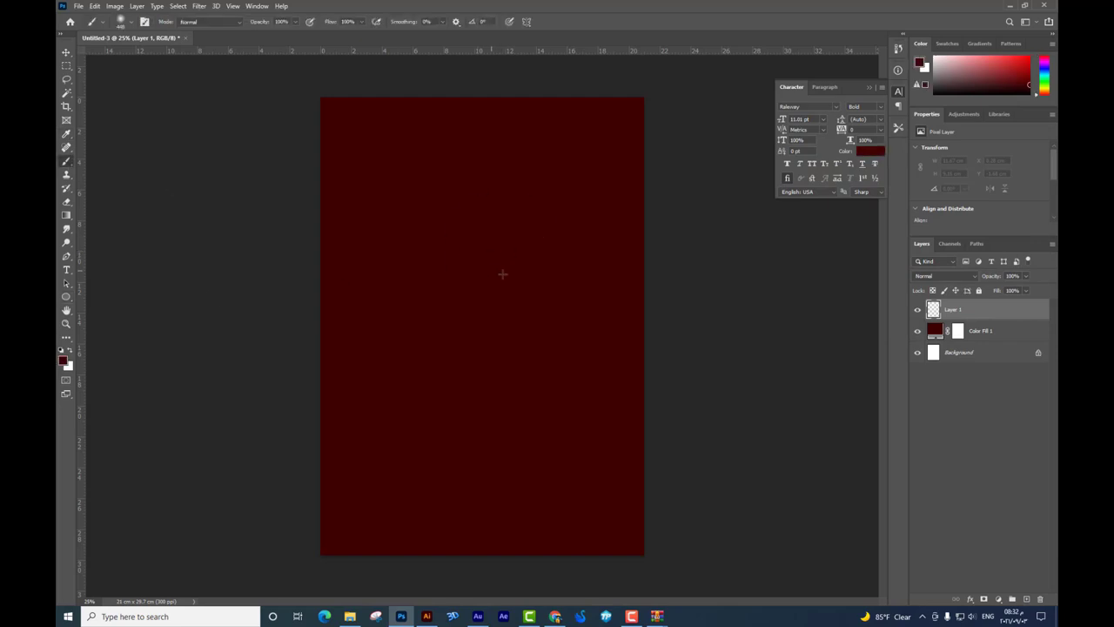
left_click(63, 360)
type("ff0000")
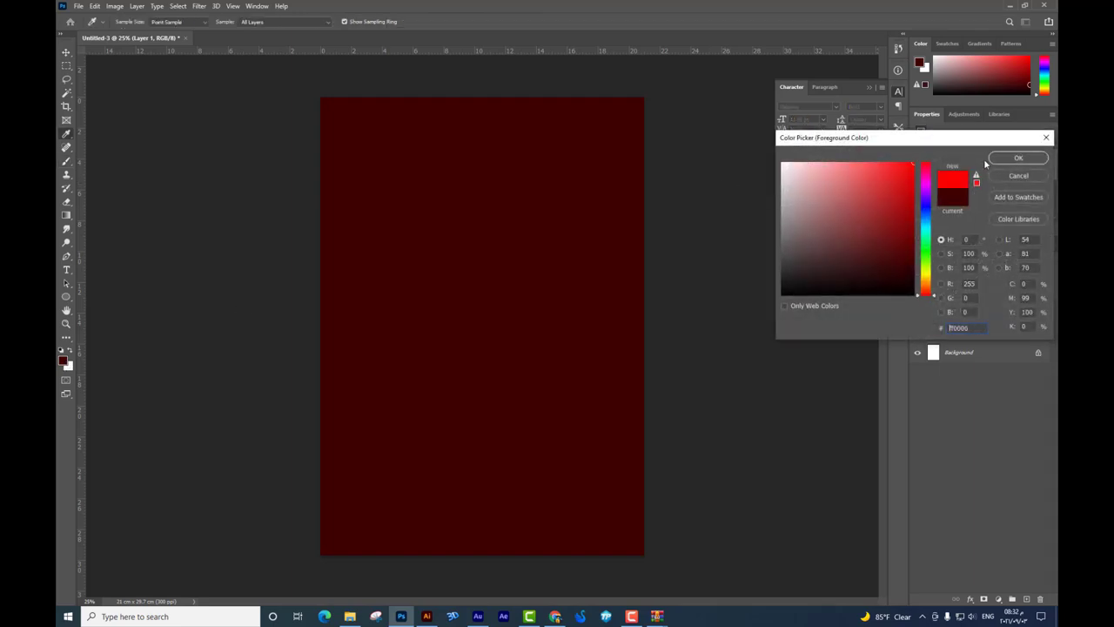
key("Return")
left_click(498, 242)
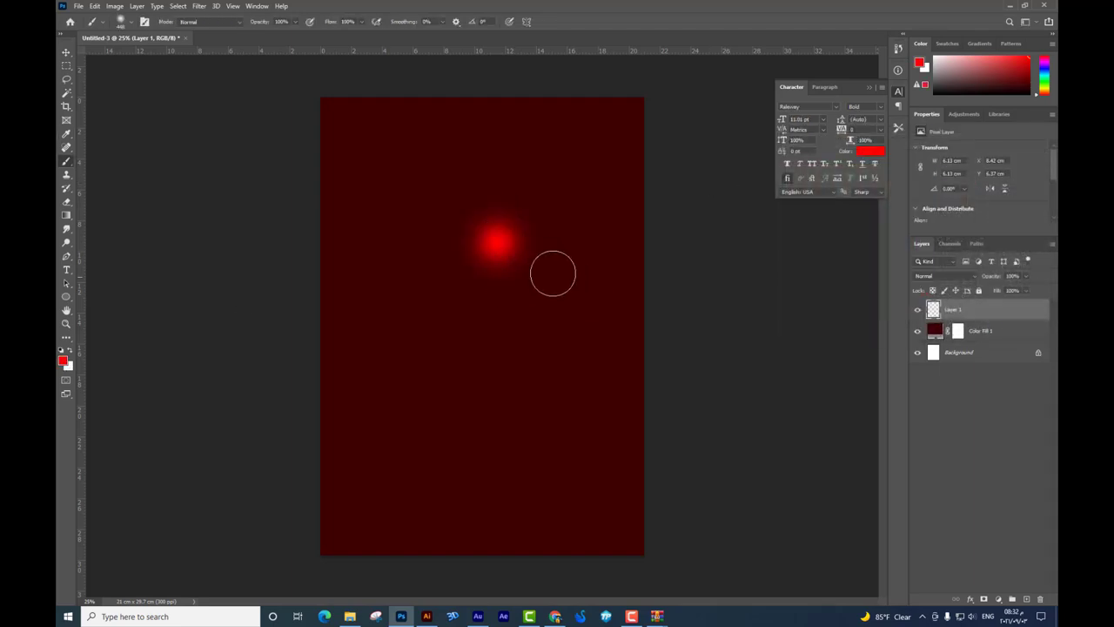
Free Transform the red dab to enlarge it into a glow covering most of the page.
key("ctrl+t")
mouse_move(540, 288)
left_mouse_down()
mouse_move(759, 528)
mouse_move(620, 362)
left_mouse_up()
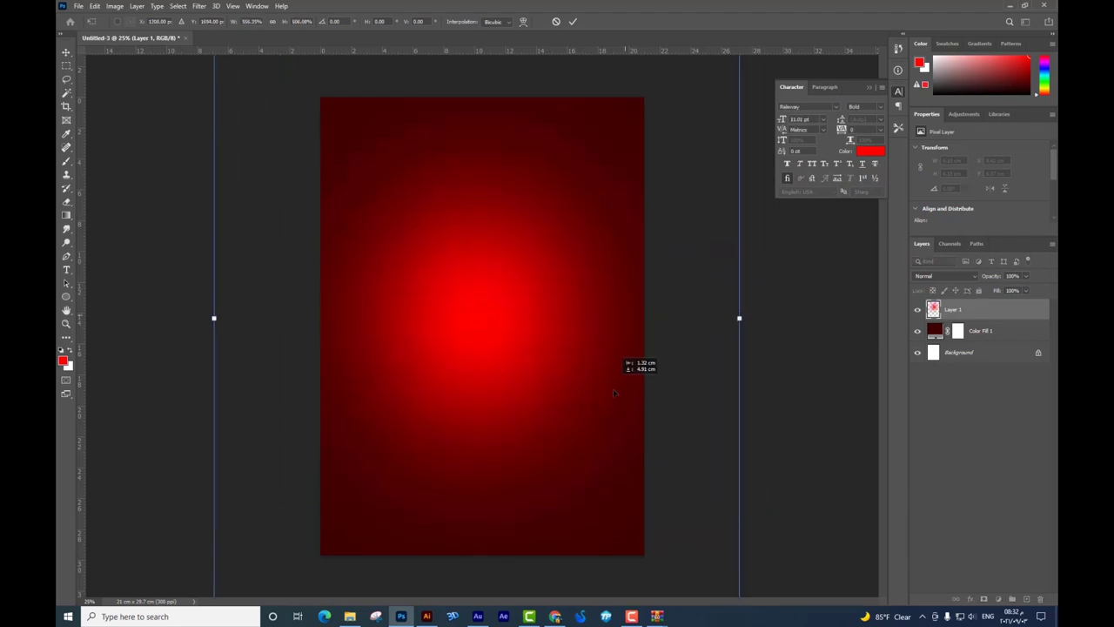
key("Escape")
key("Return")
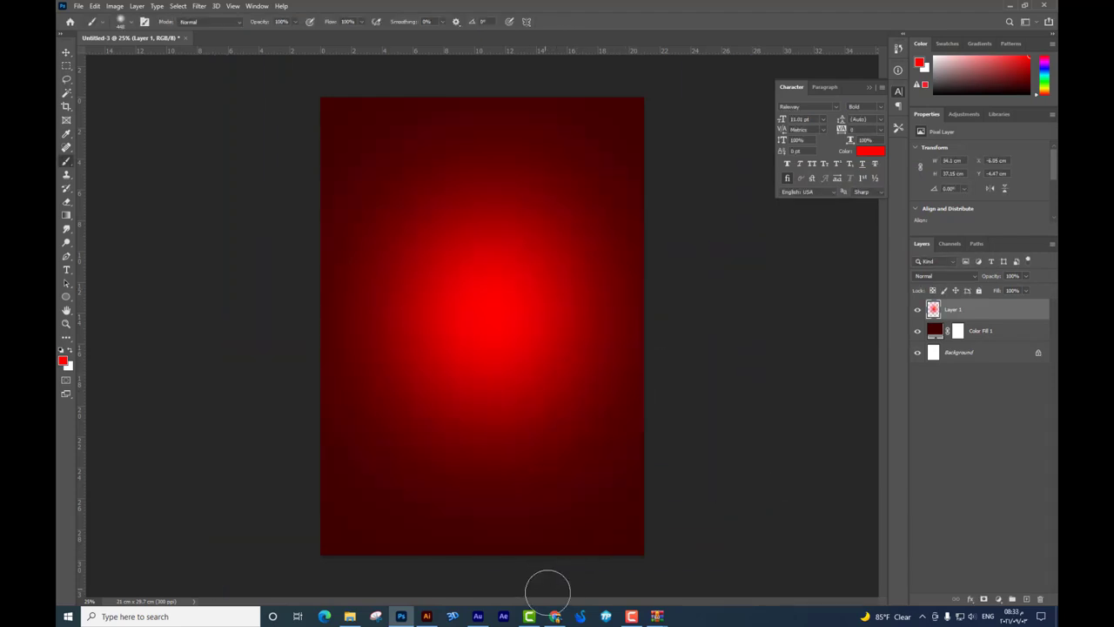
left_click(554, 616)
Search Google Images for 'ساندوش برجر png' burger images.
left_click(636, 9)
left_click(926, 74)
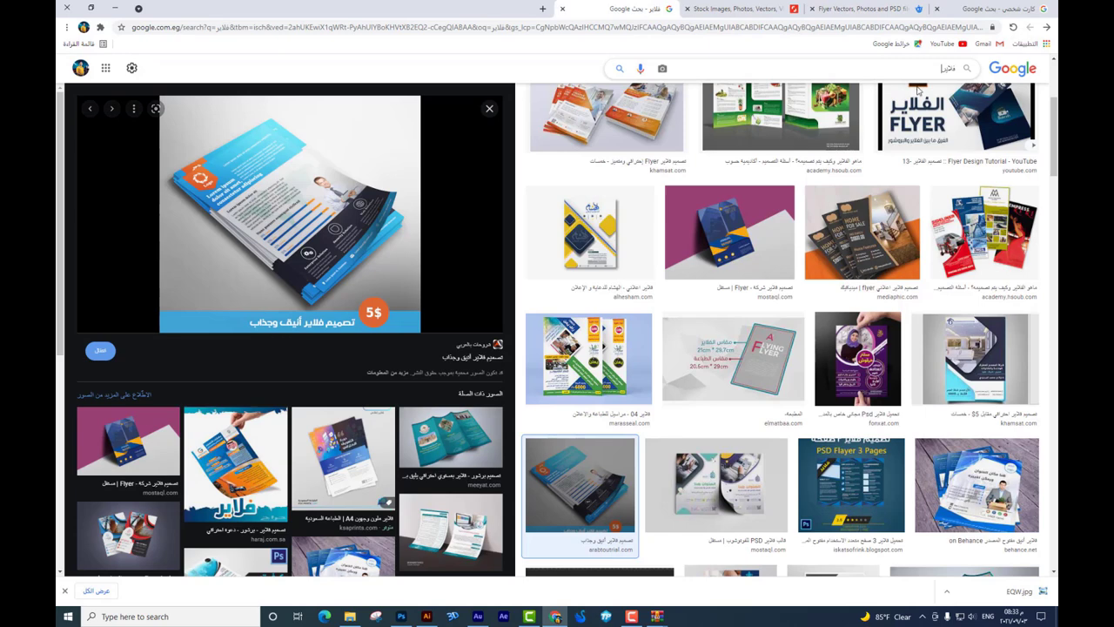
key("alt+shift")
type("ما")
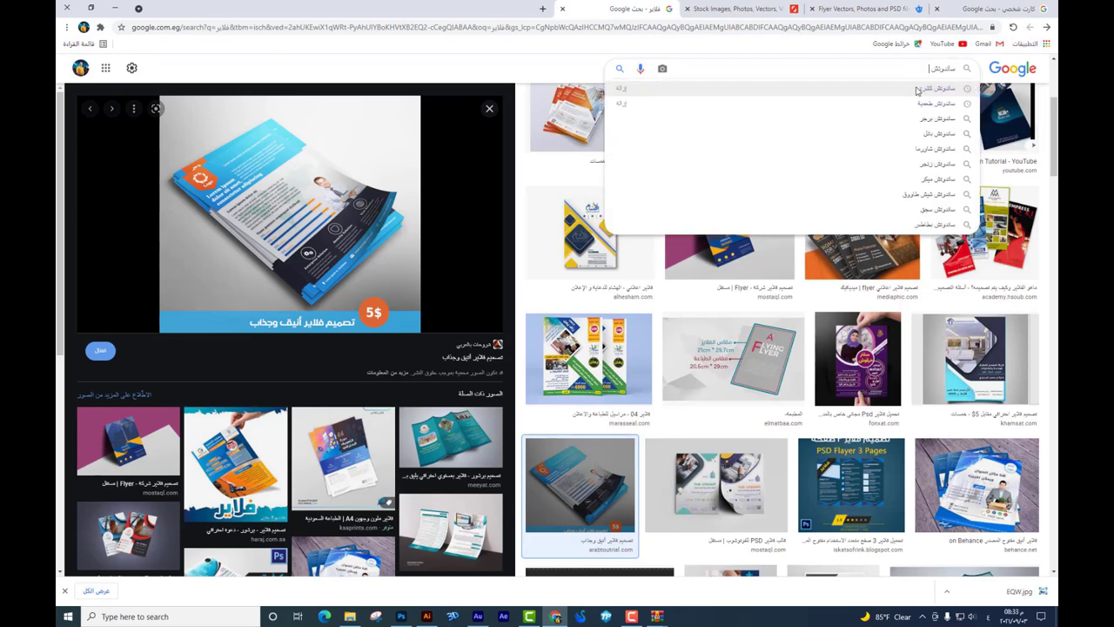
type("png")
key("Return")
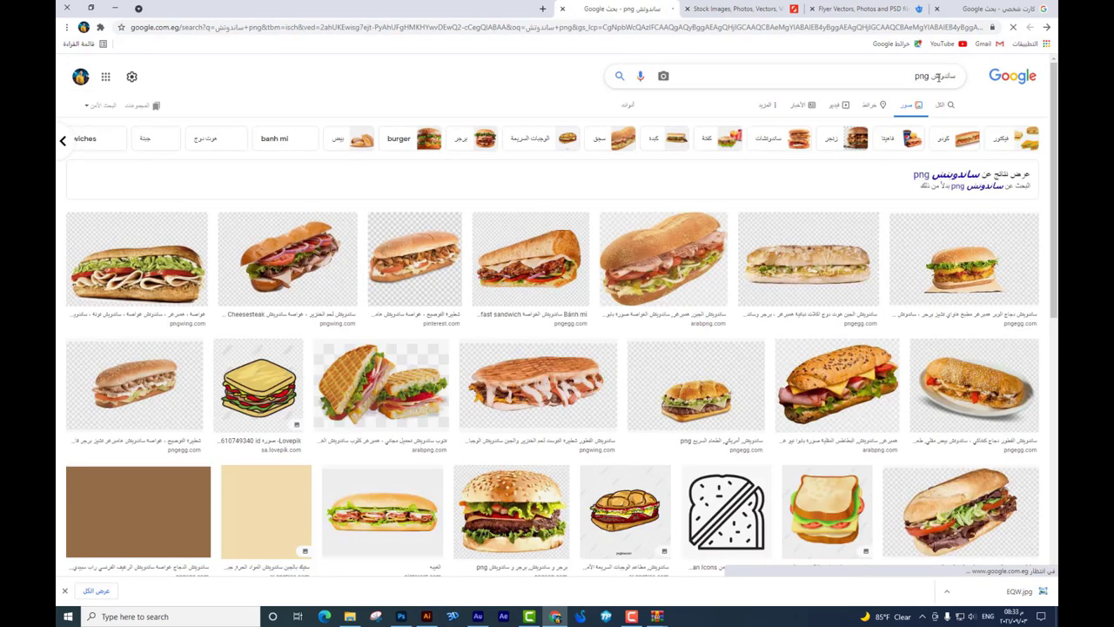
left_click(930, 78)
type("بجررجر")
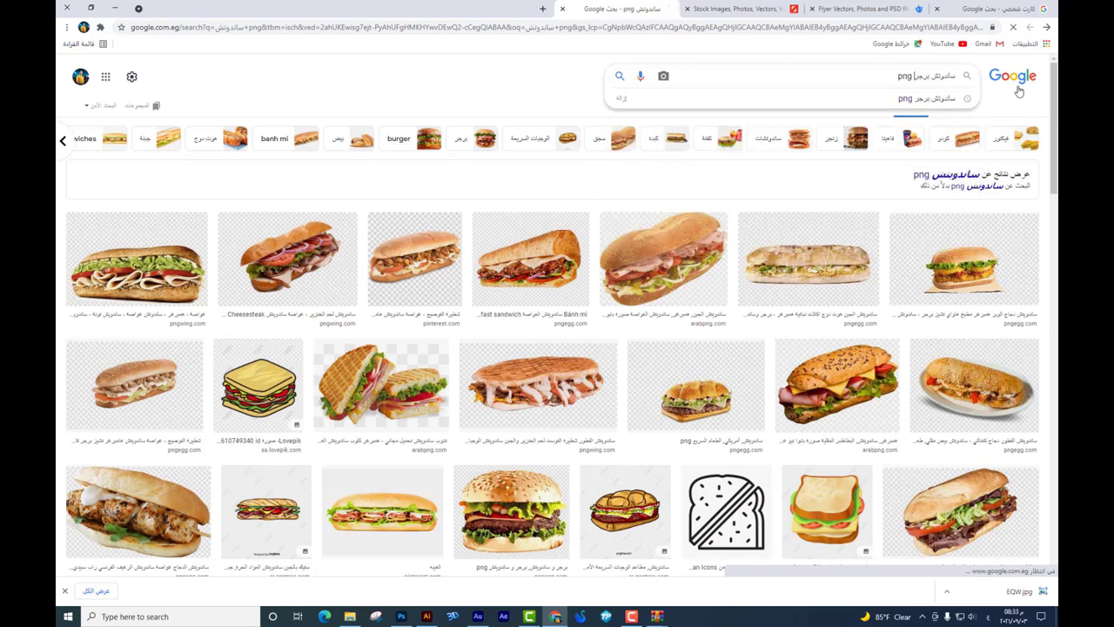
key("Return")
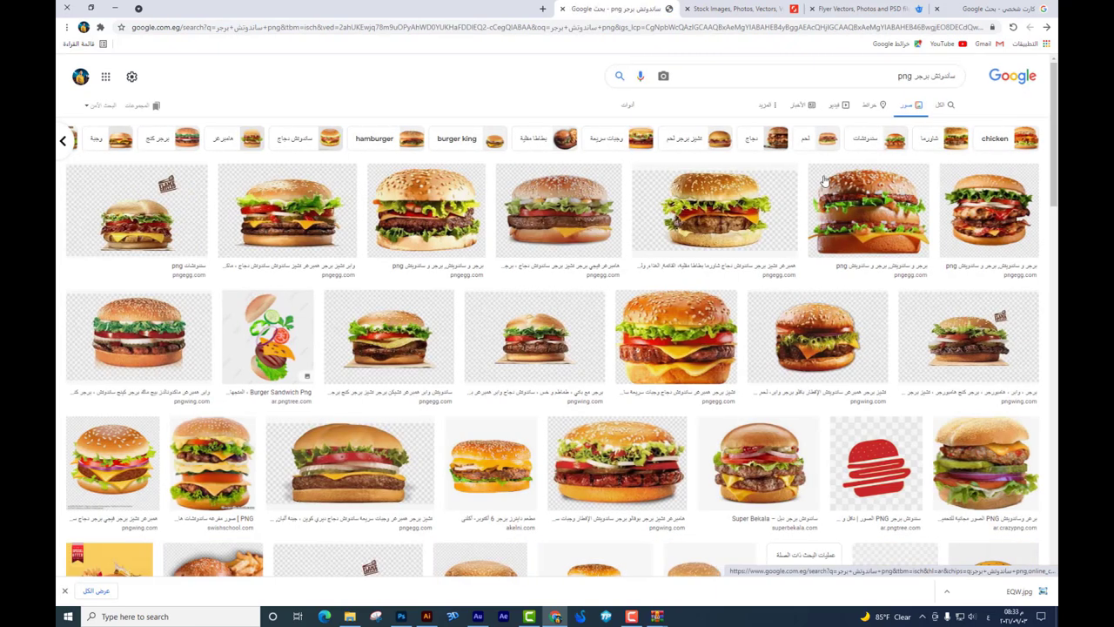
Download the transparent burger PNG from its PNGEgg page and show it in its folder.
left_click(344, 201)
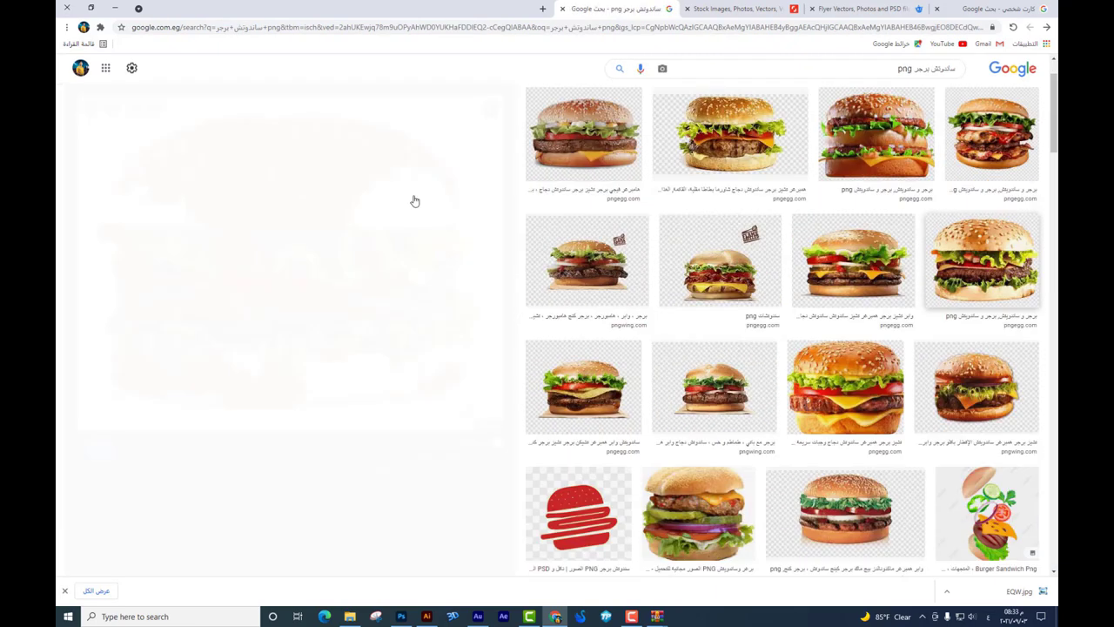
left_click(461, 195)
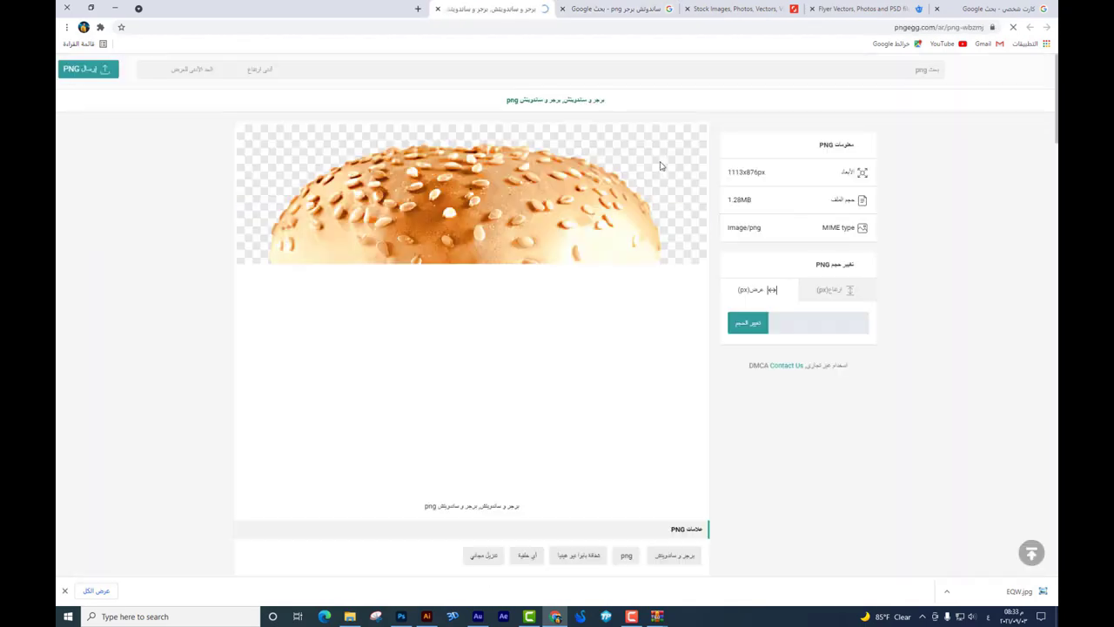
scroll(508, 447, "down", 2)
scroll(508, 448, "down", 2)
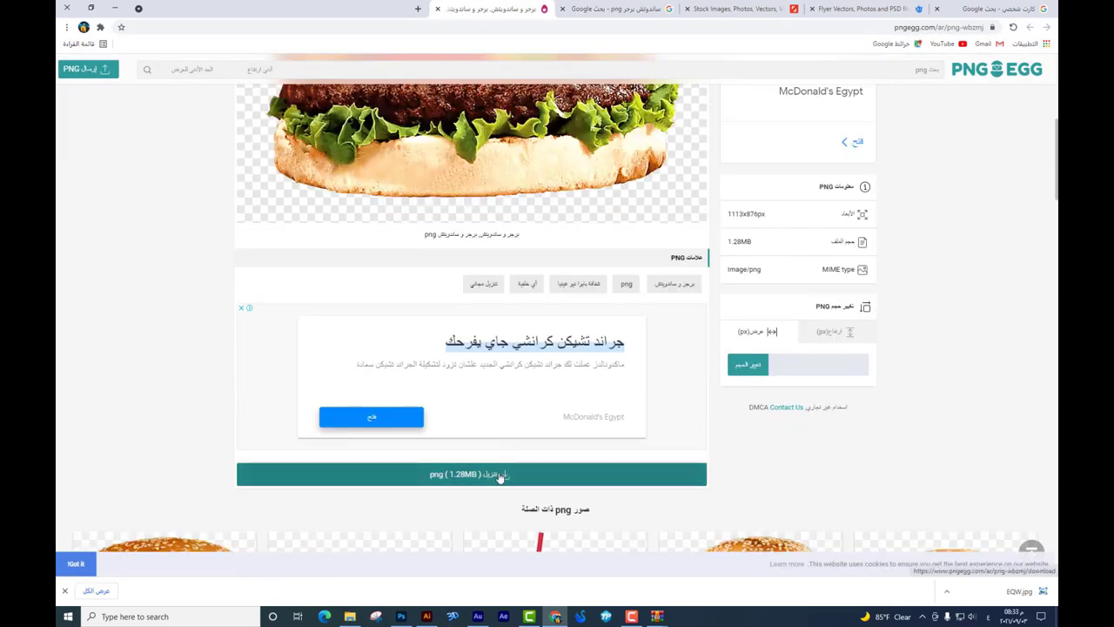
left_click(499, 474)
left_click(513, 377)
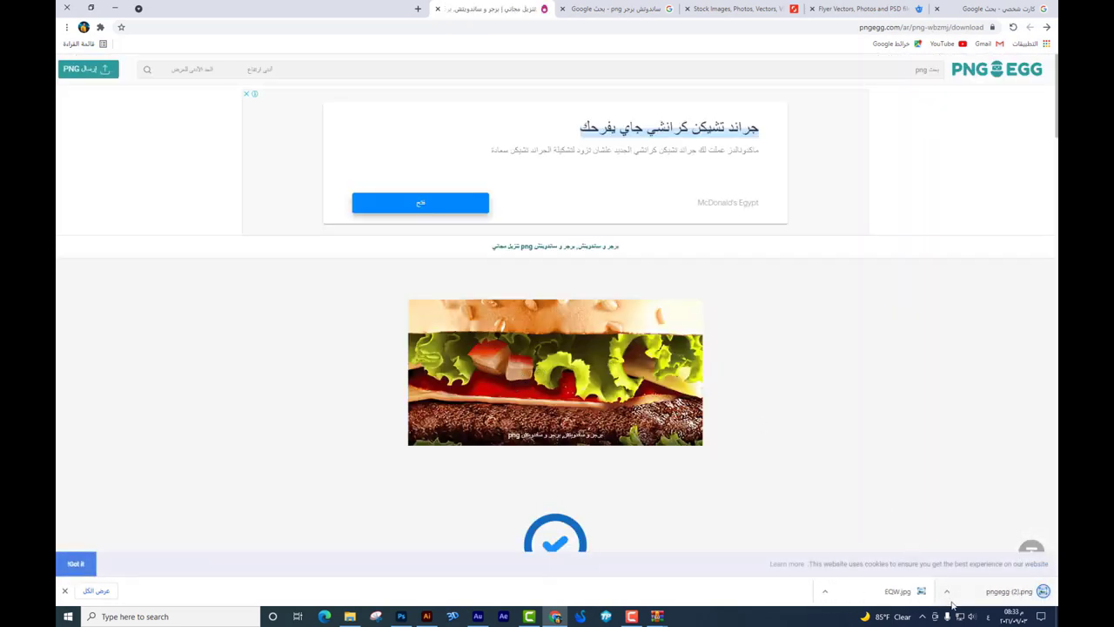
left_click(947, 592)
left_click(922, 560)
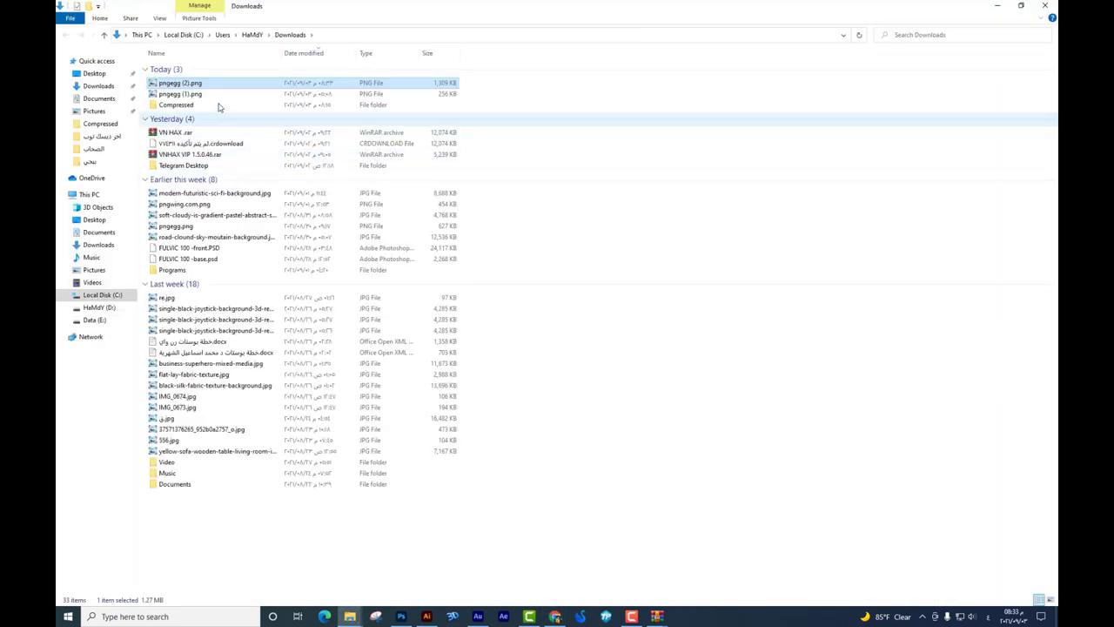
Drop pngegg (2).png onto the Photoshop page, enlarged and centred over the red glow.
left_click_drag(221, 84, 459, 526)
left_click(222, 84)
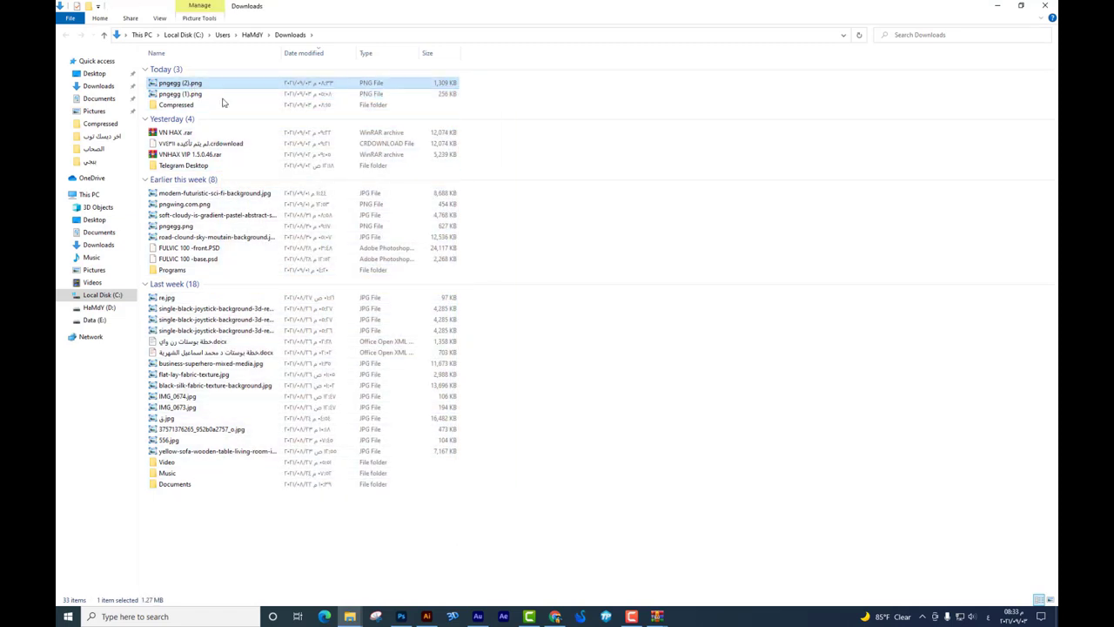
mouse_move(222, 84)
left_mouse_down()
mouse_move(554, 280)
mouse_move(596, 235)
left_mouse_up()
mouse_move(534, 292)
left_mouse_down()
mouse_move(535, 305)
mouse_move(505, 314)
left_mouse_up()
key("Return")
left_click(66, 52)
key("ctrl+t")
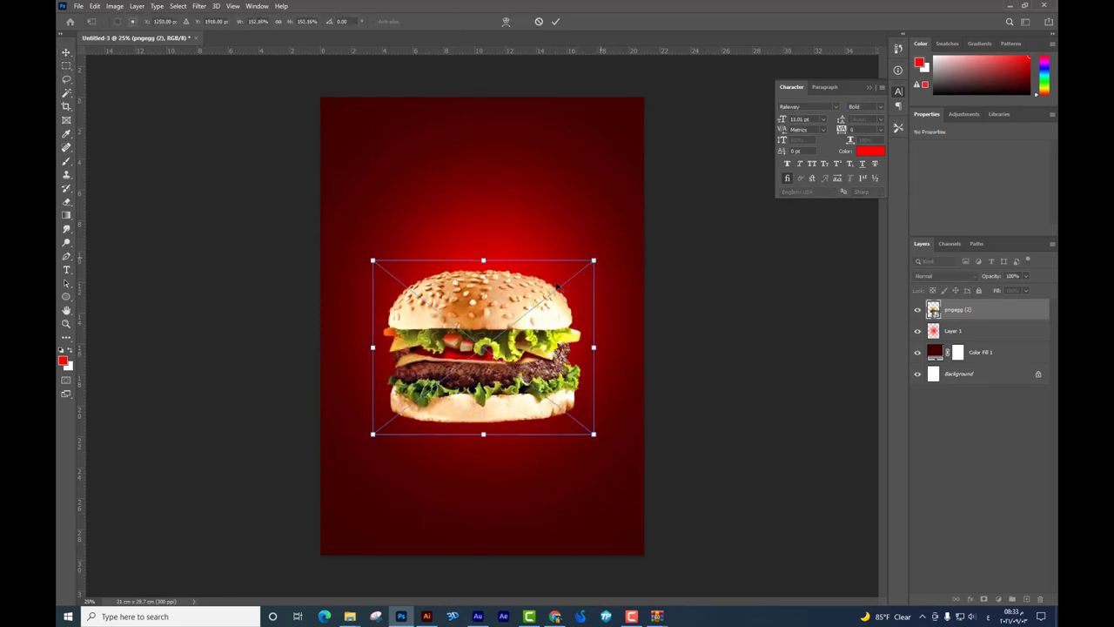
key("Return")
left_click(349, 617)
key("alt+Tab")
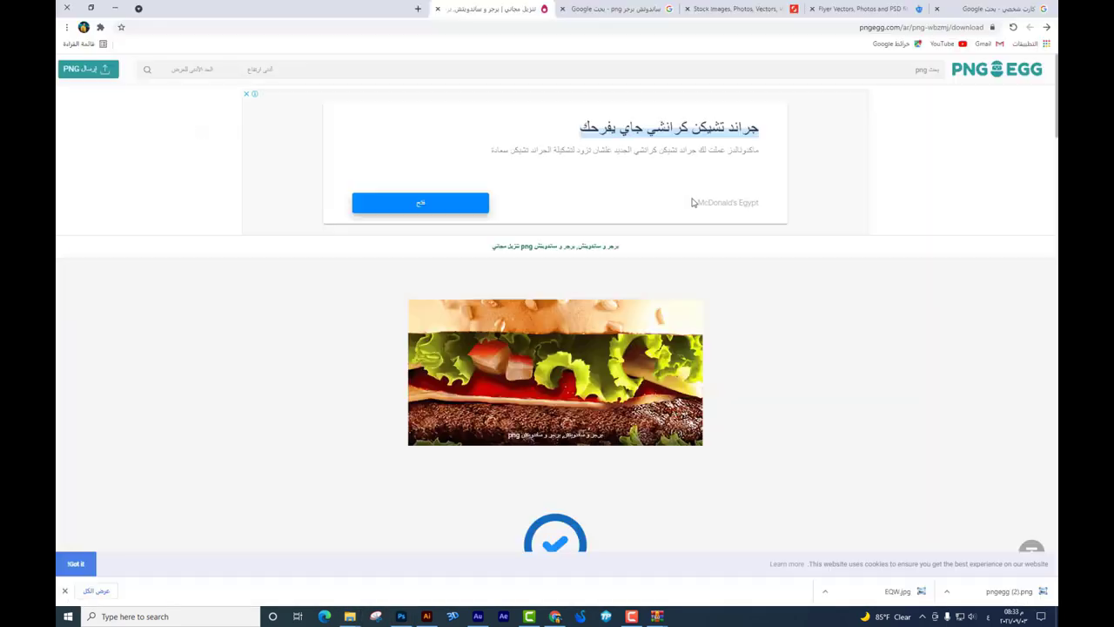
Search Google Images for 'logo burger' and preview the Delicious Taste burger logo.
left_click(644, 9)
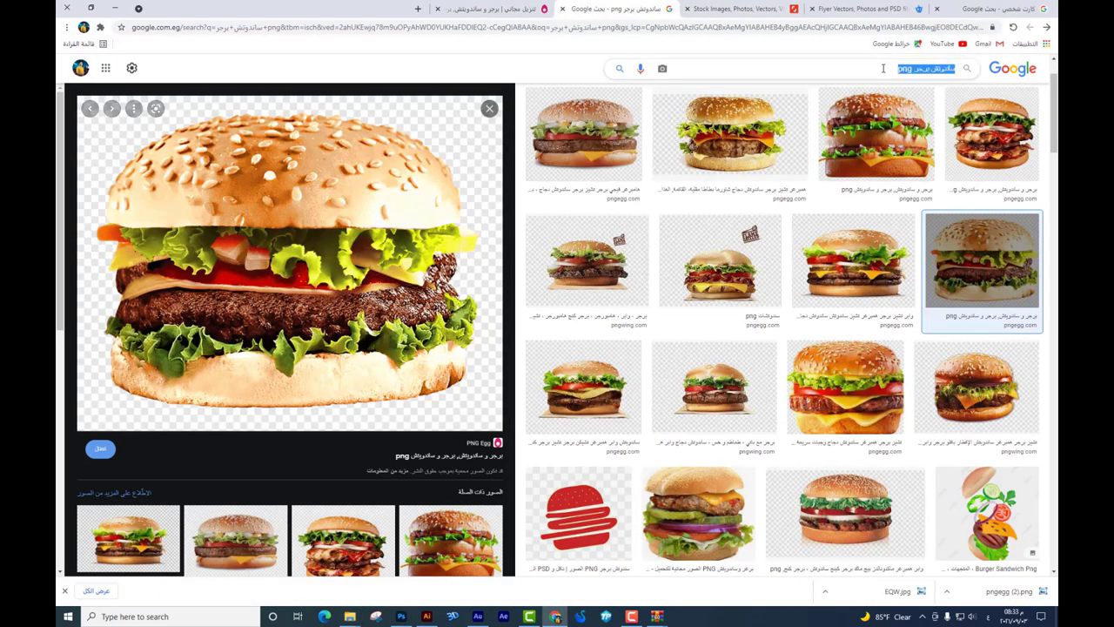
type("logo b")
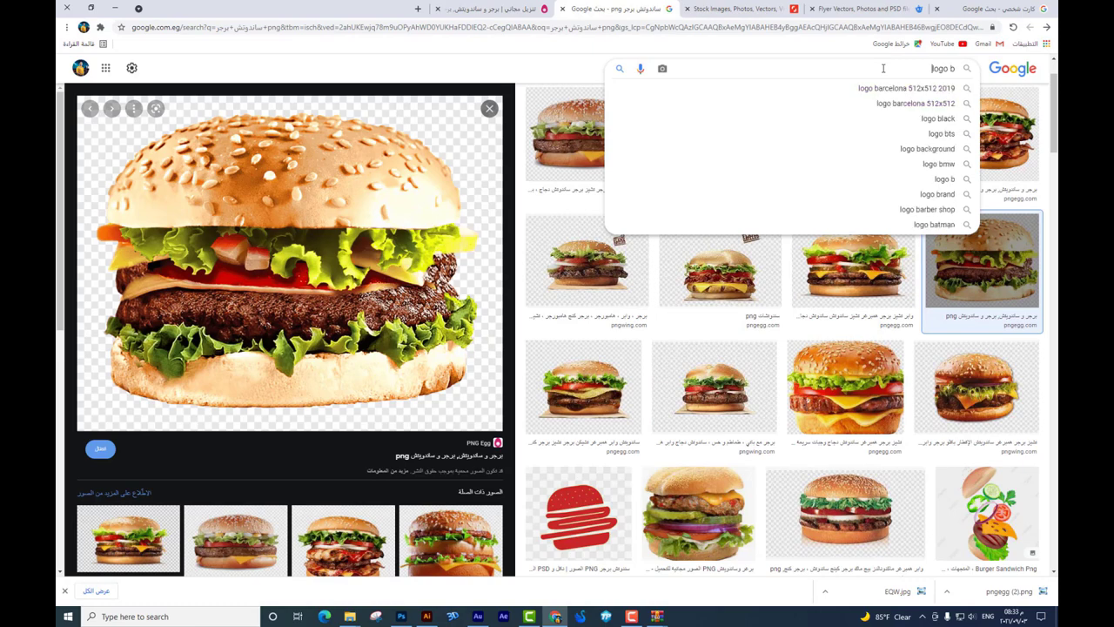
type("urger")
key("Return")
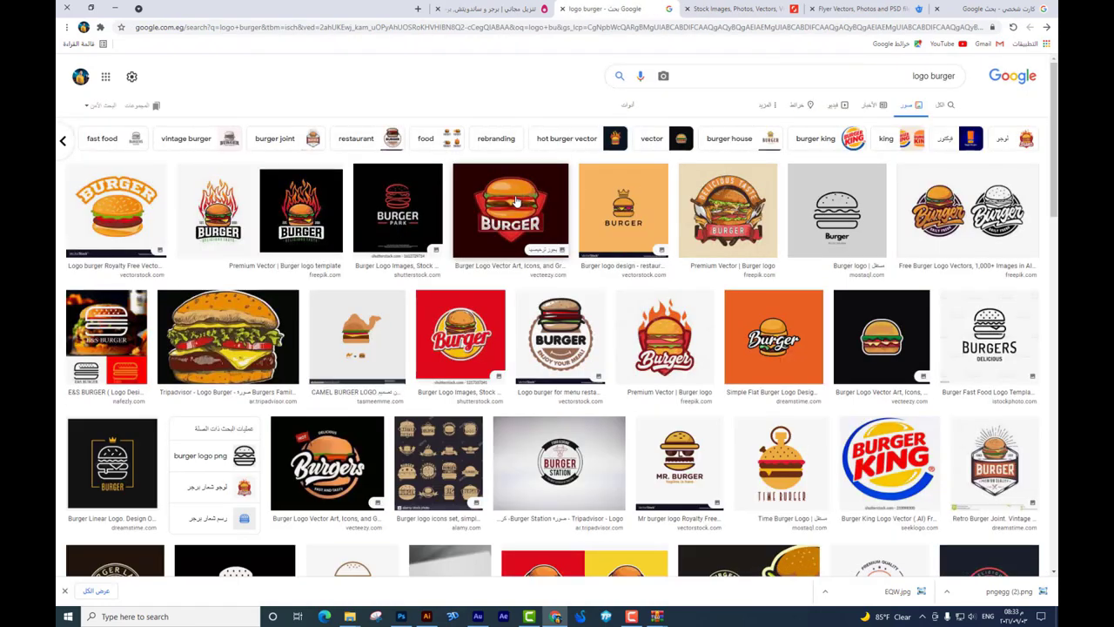
left_click(510, 209)
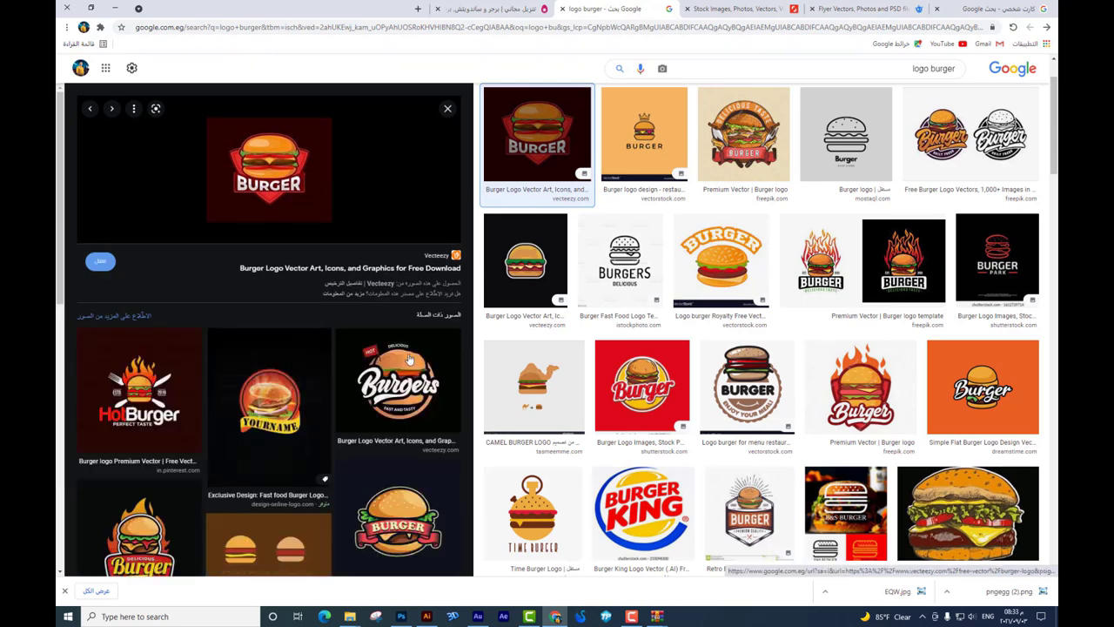
left_click(733, 130)
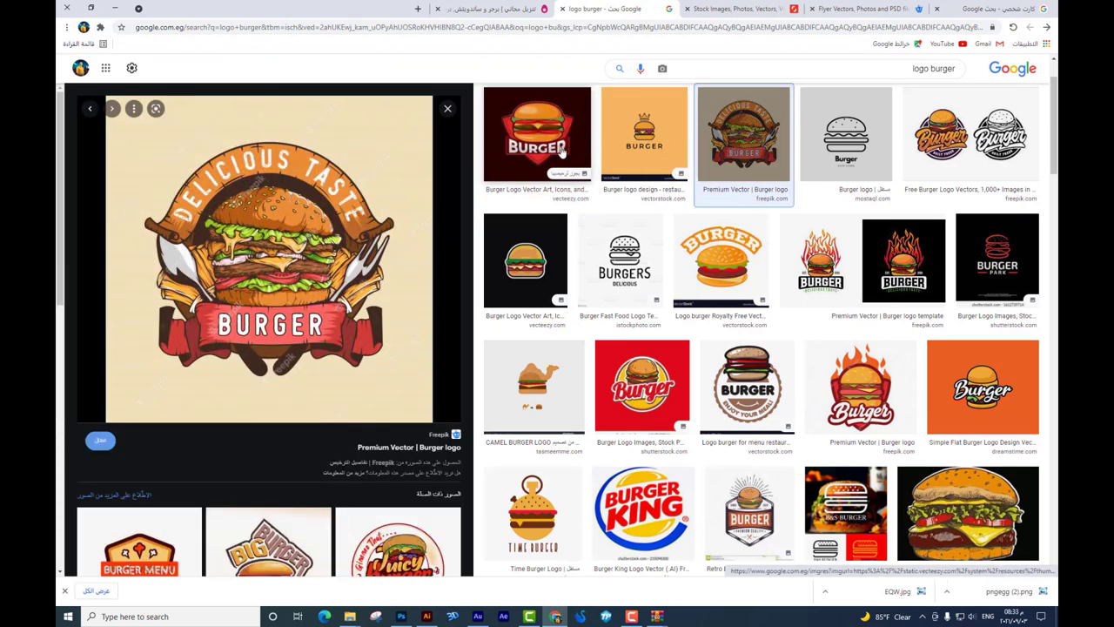
Download the Delicious Taste logo from its Freepik page and open burger-logo.zip.
right_click(318, 225)
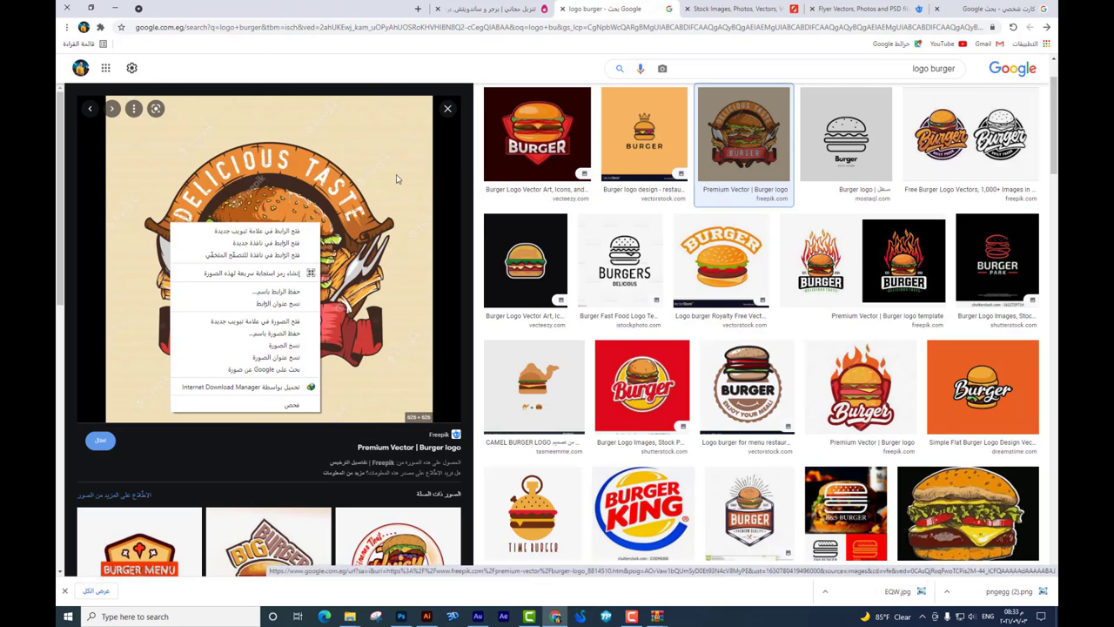
left_click(287, 230)
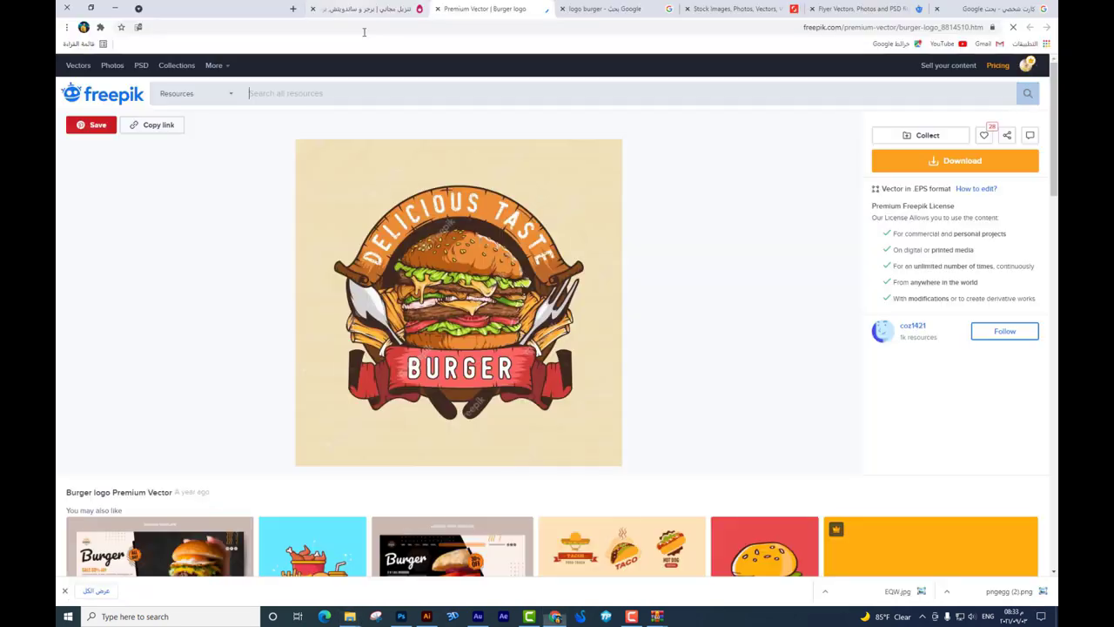
left_click(914, 160)
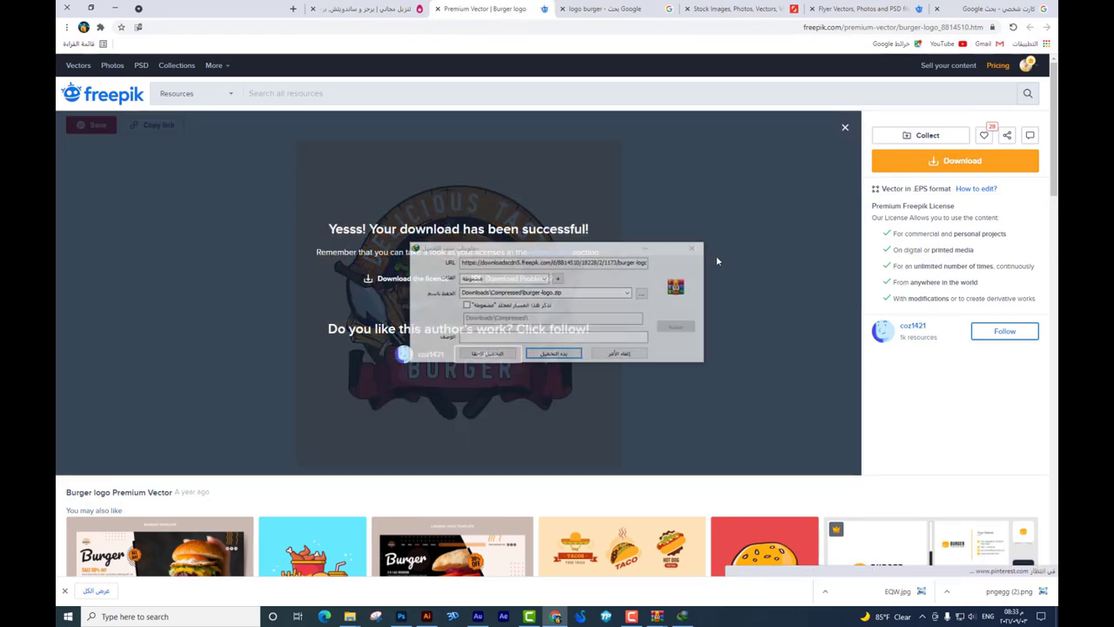
left_click(554, 354)
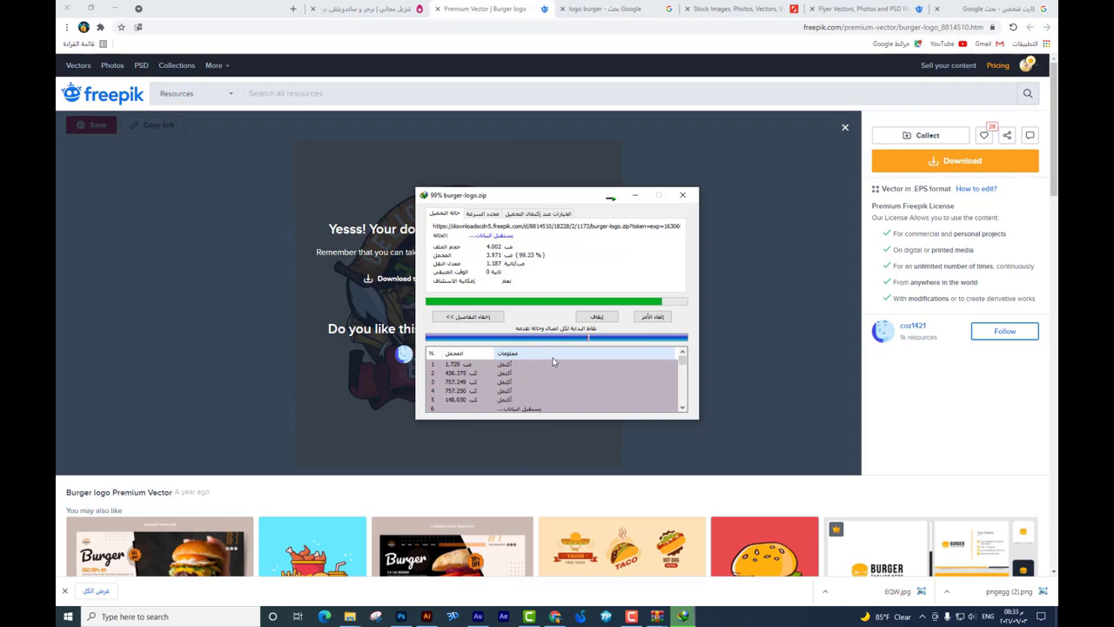
left_click(454, 340)
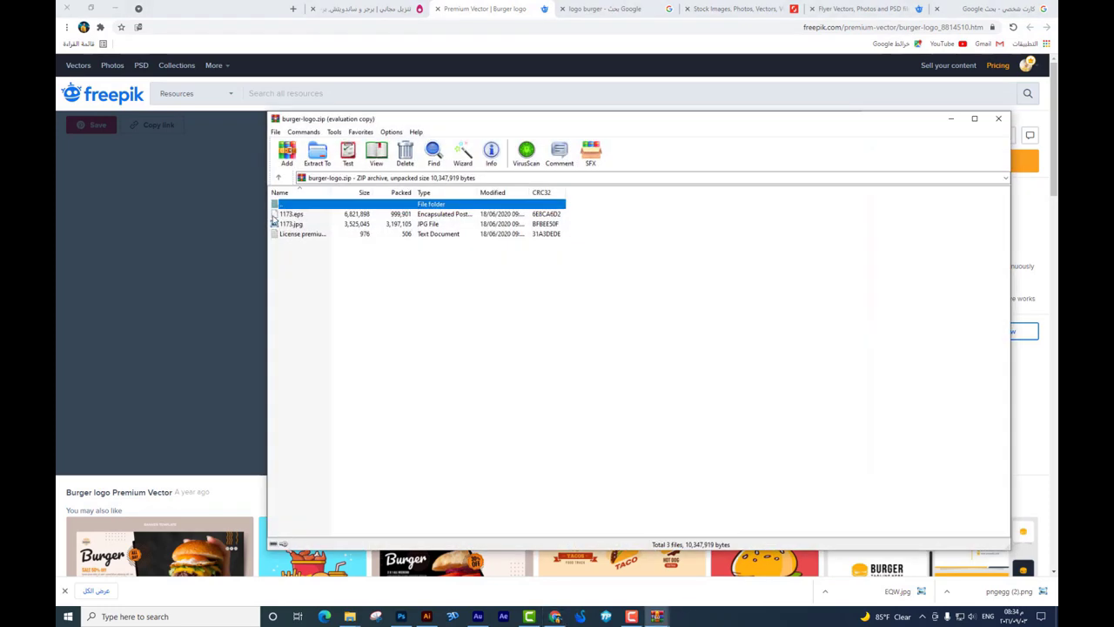
Open the logo EPS in Illustrator and drag the Delicious Taste emblem onto the Photoshop poster.
double_click(275, 214)
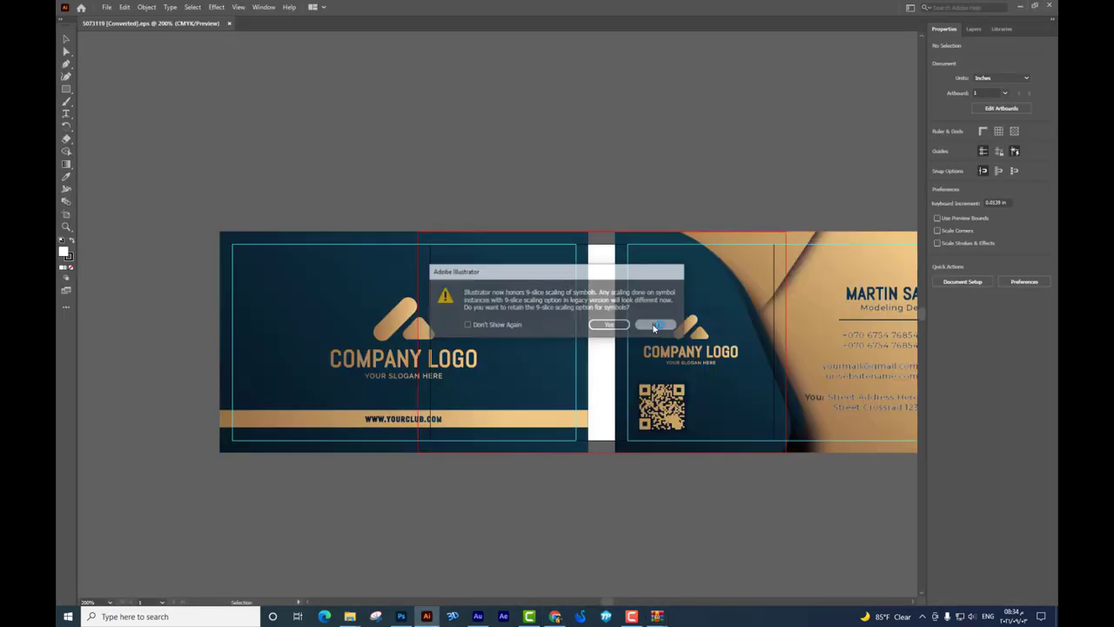
left_click(654, 325)
left_click(415, 206)
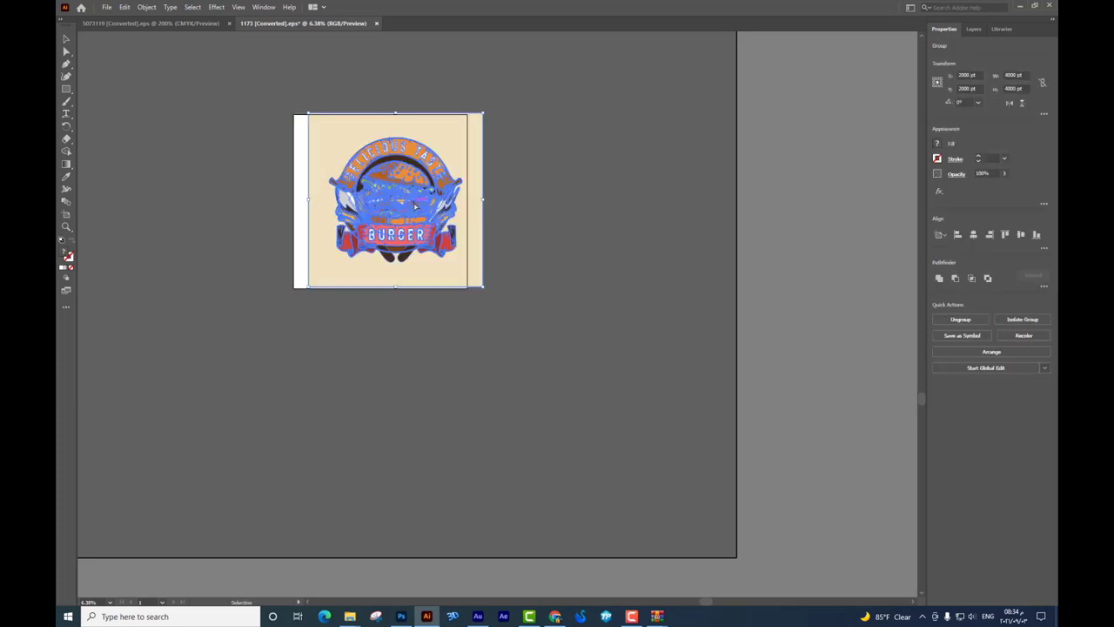
left_click_drag(415, 205, 476, 600)
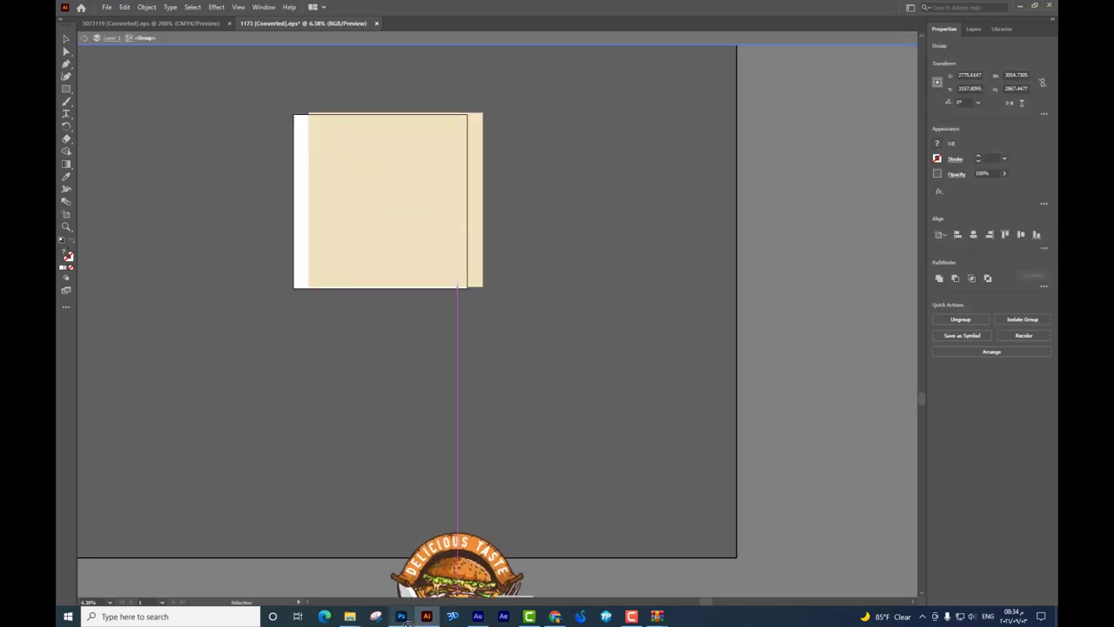
mouse_move(406, 622)
left_mouse_down()
mouse_move(491, 300)
mouse_move(514, 300)
left_mouse_up()
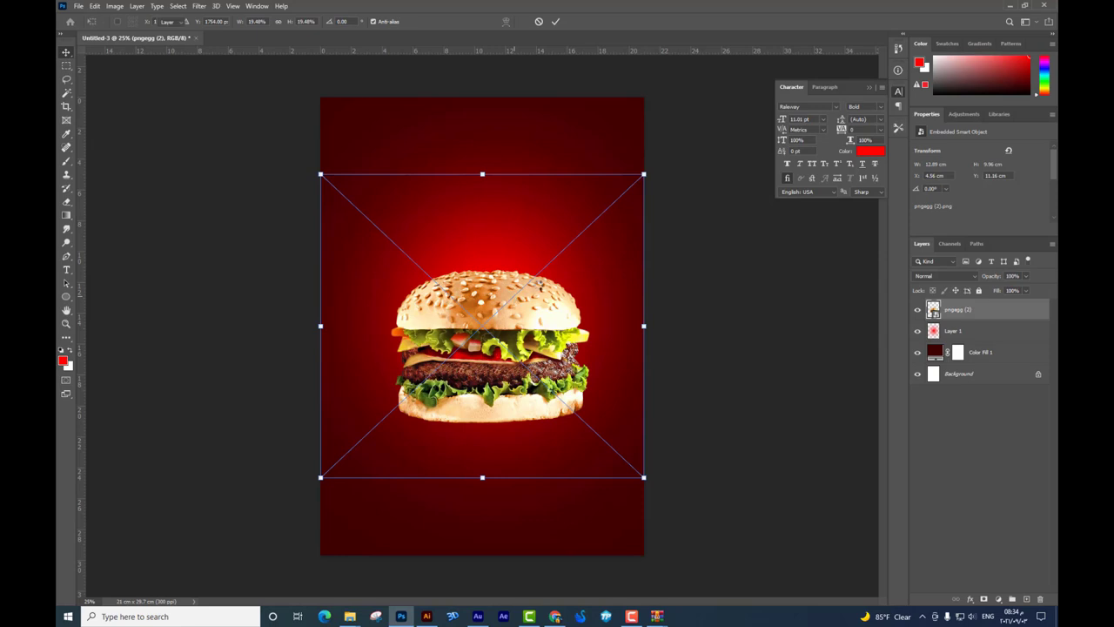
Shrink the placed logo above the burger and move the pngegg (2) burger photo lower.
left_click_drag(643, 405, 582, 302)
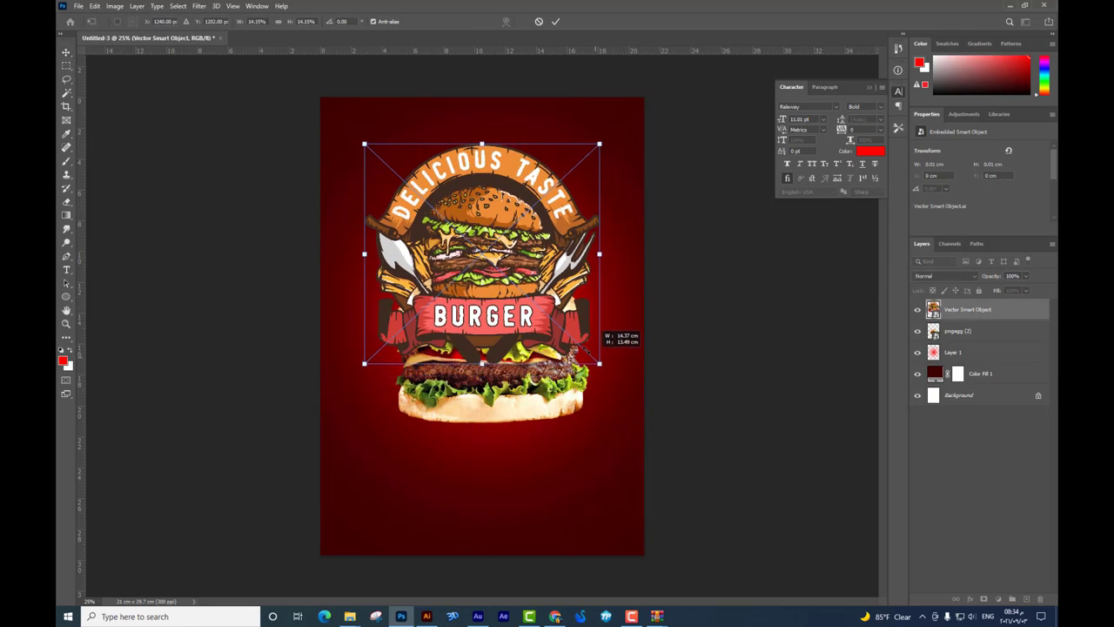
key("Return")
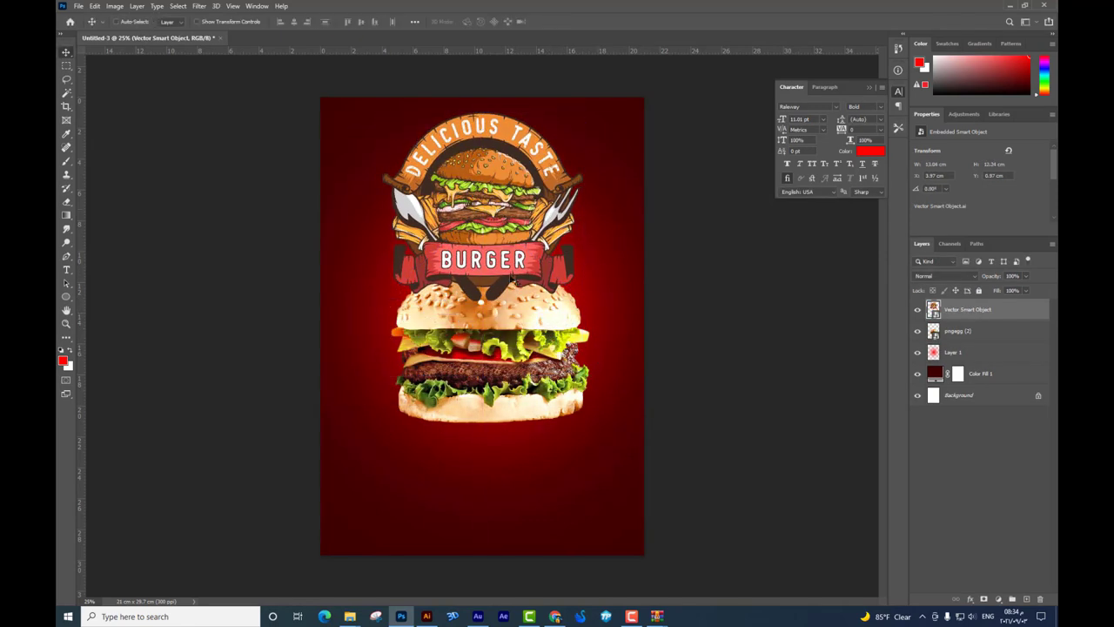
right_click(504, 301)
left_click(522, 315)
mouse_move(533, 346)
left_mouse_down()
mouse_move(525, 396)
mouse_move(537, 363)
left_mouse_up()
Fine-tune the positions of the logo and burger photo layers.
right_click(517, 232)
left_click(539, 239)
right_click(524, 379)
left_click(533, 393)
right_click(534, 244)
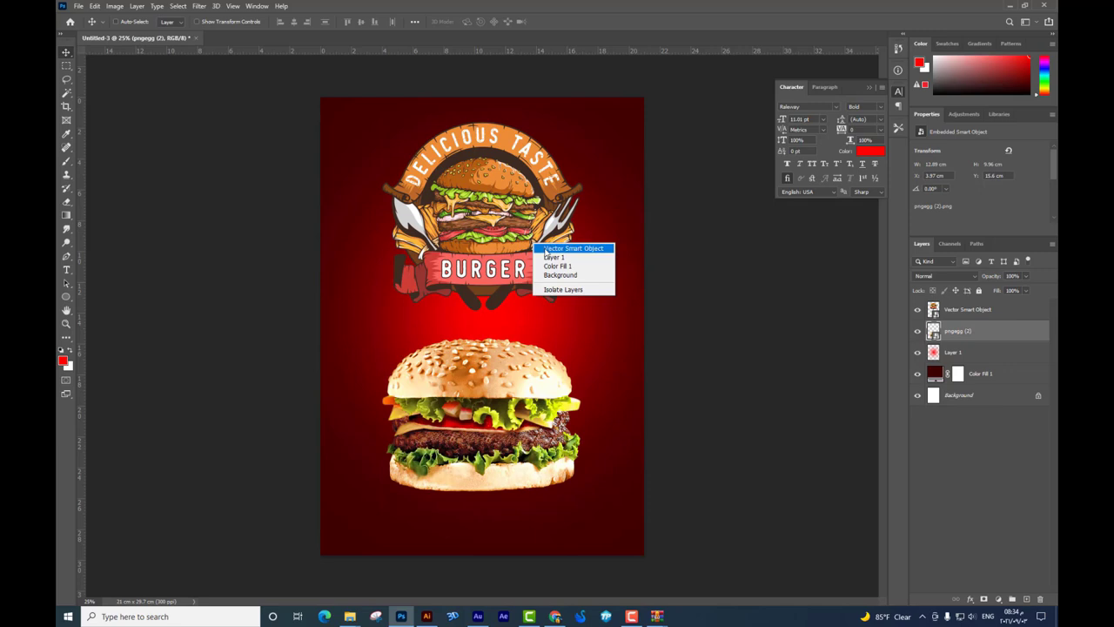
left_click(544, 248)
left_click_drag(541, 252, 542, 246)
right_click(541, 398)
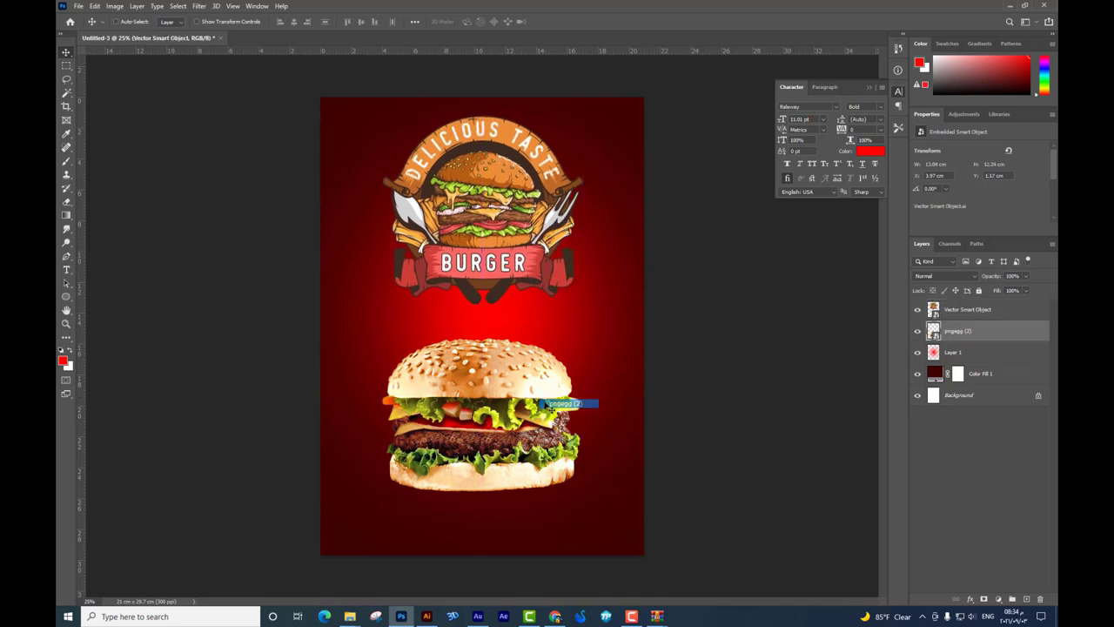
left_click(572, 400)
left_click_drag(571, 400, 572, 401)
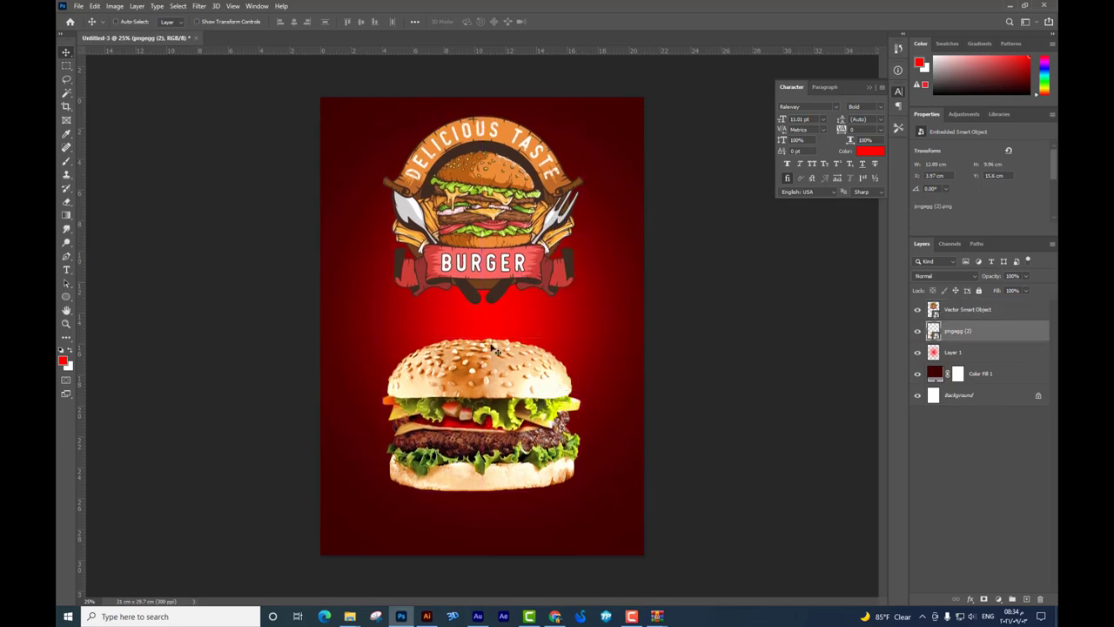
Search Google Images for 'fire' and preview the Freepik flames result.
left_click(554, 616)
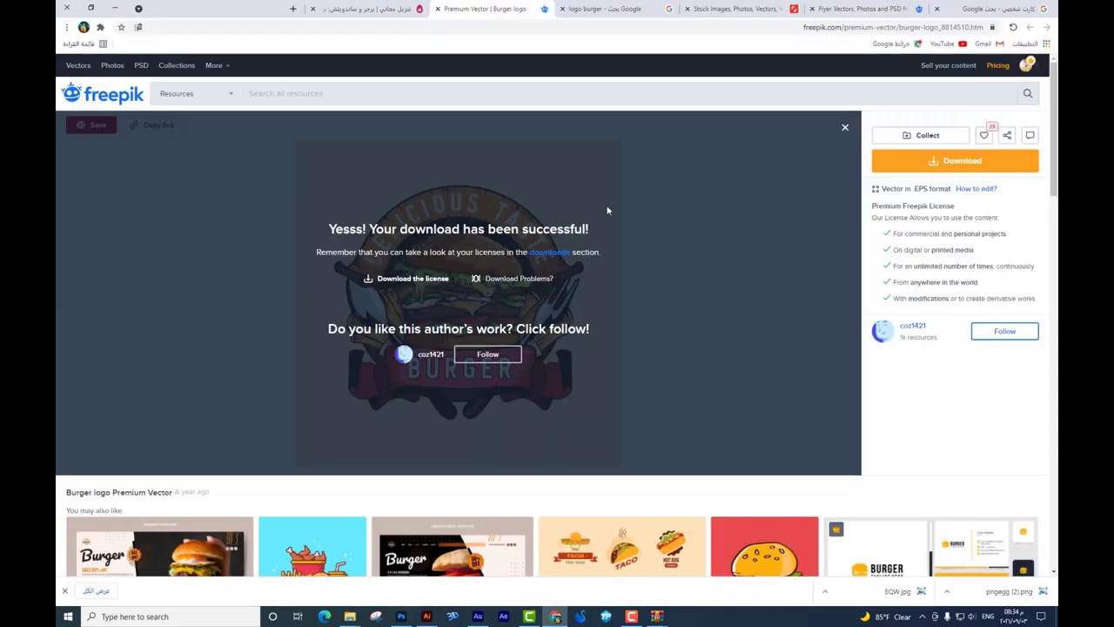
left_click(614, 8)
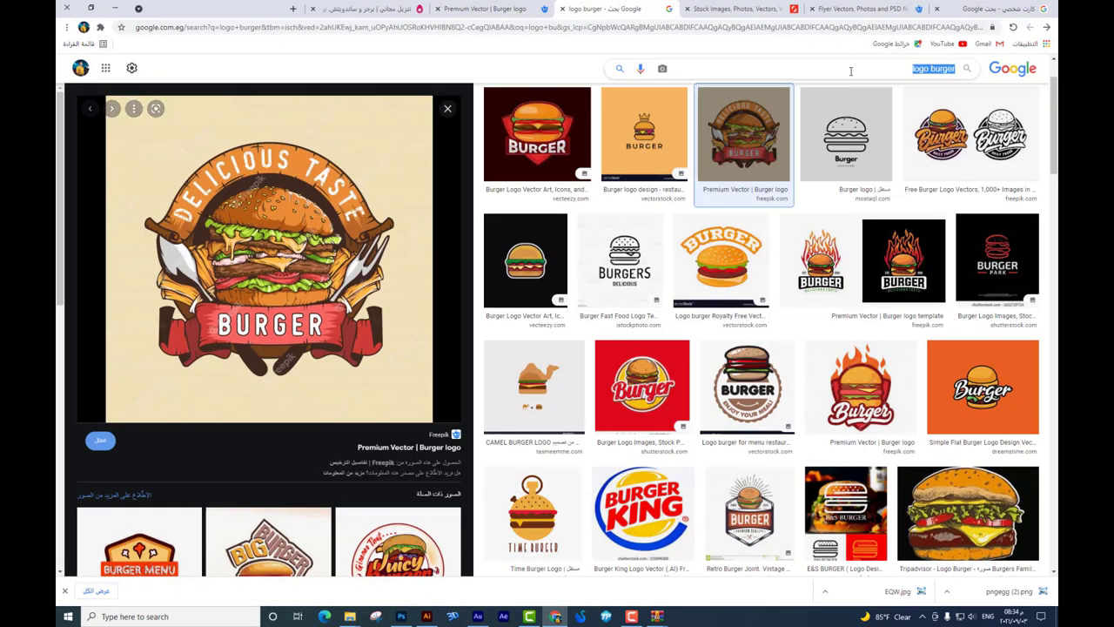
type("fire")
key("Return")
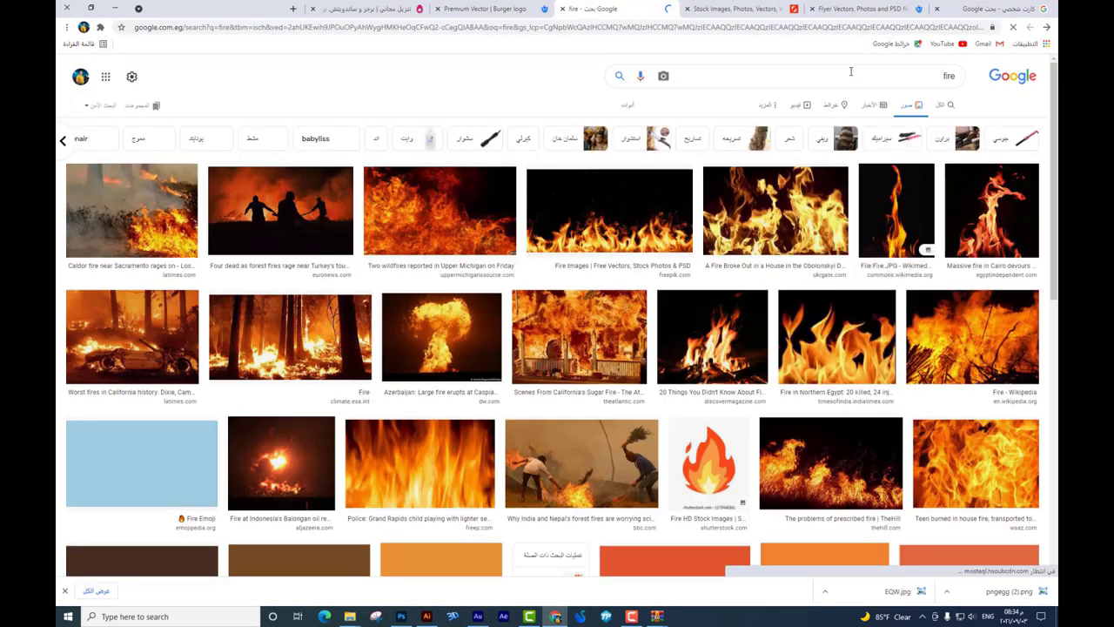
left_click(609, 209)
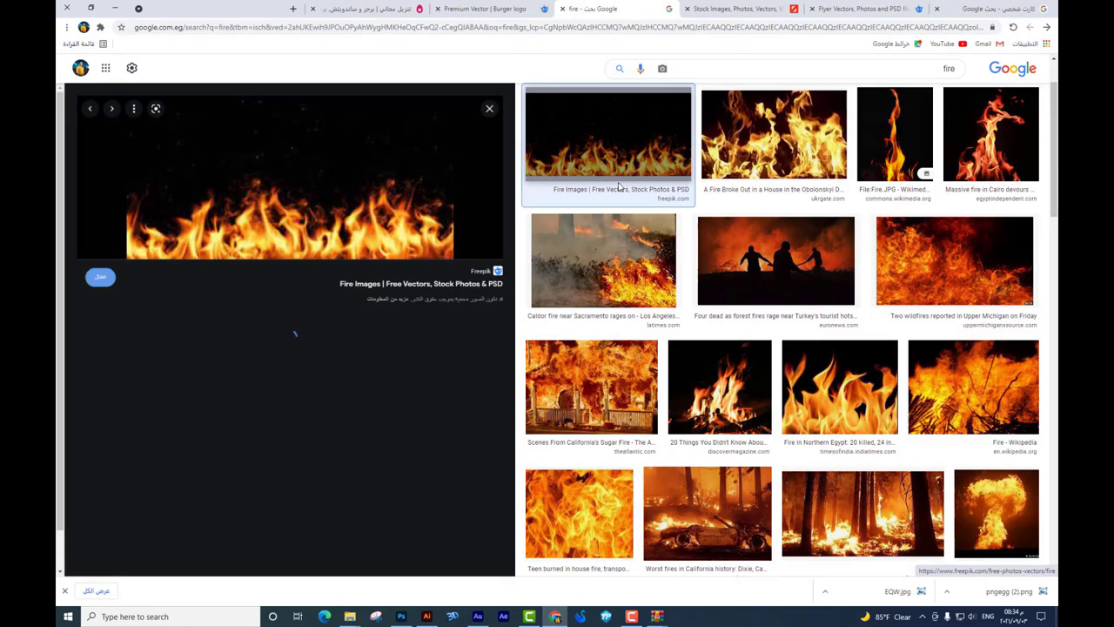
Copy the black-background flame image and return to Photoshop.
right_click(394, 183)
left_click(430, 364)
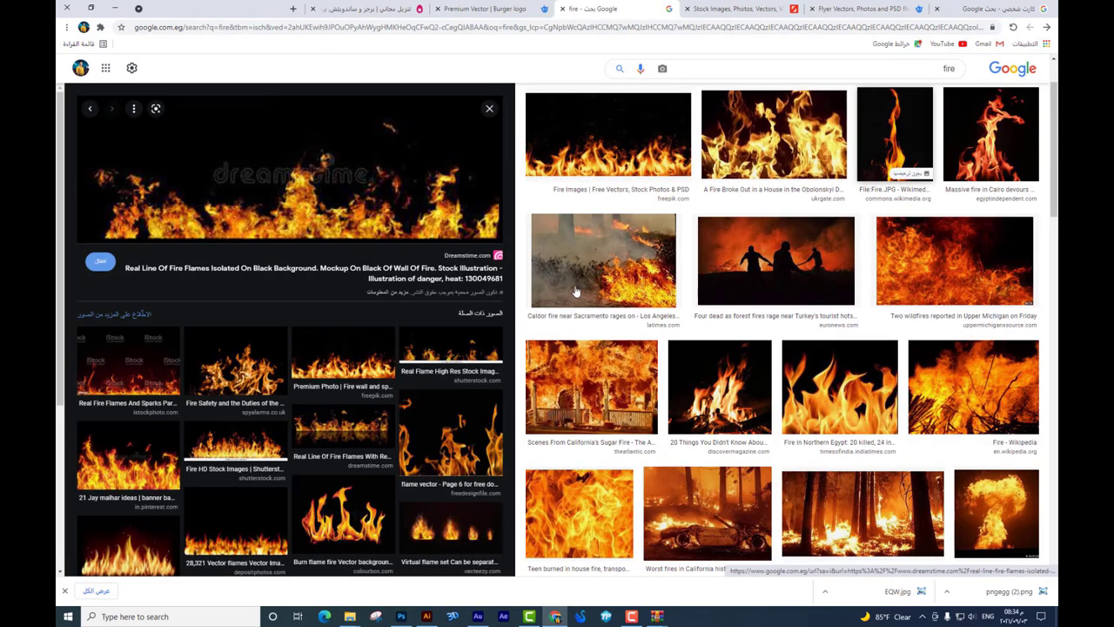
scroll(428, 403, "down", 3)
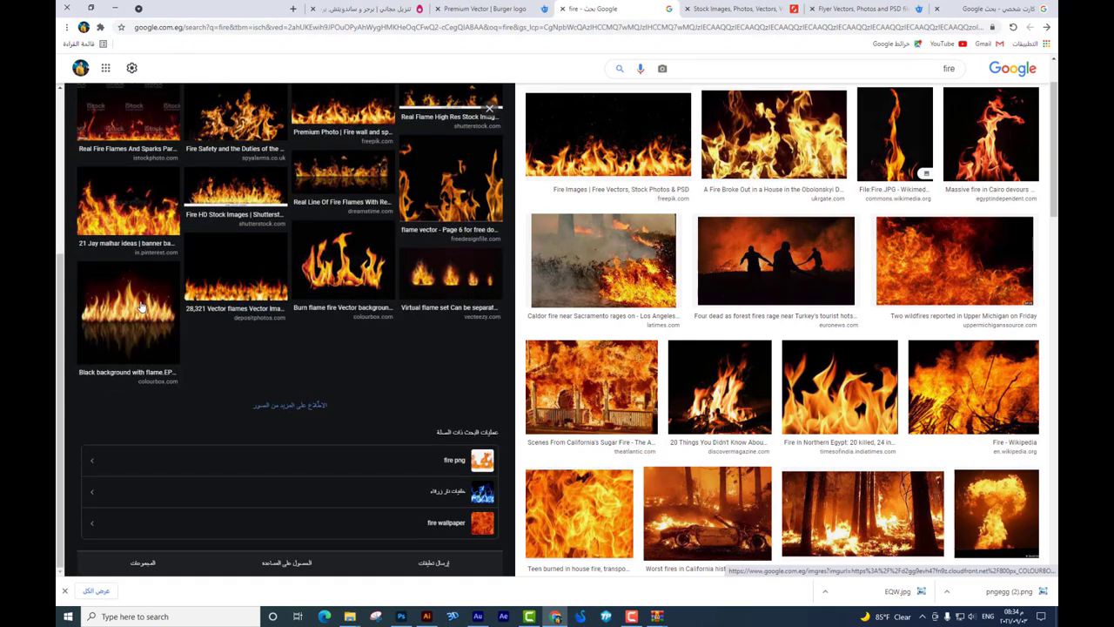
left_click(464, 179)
right_click(423, 228)
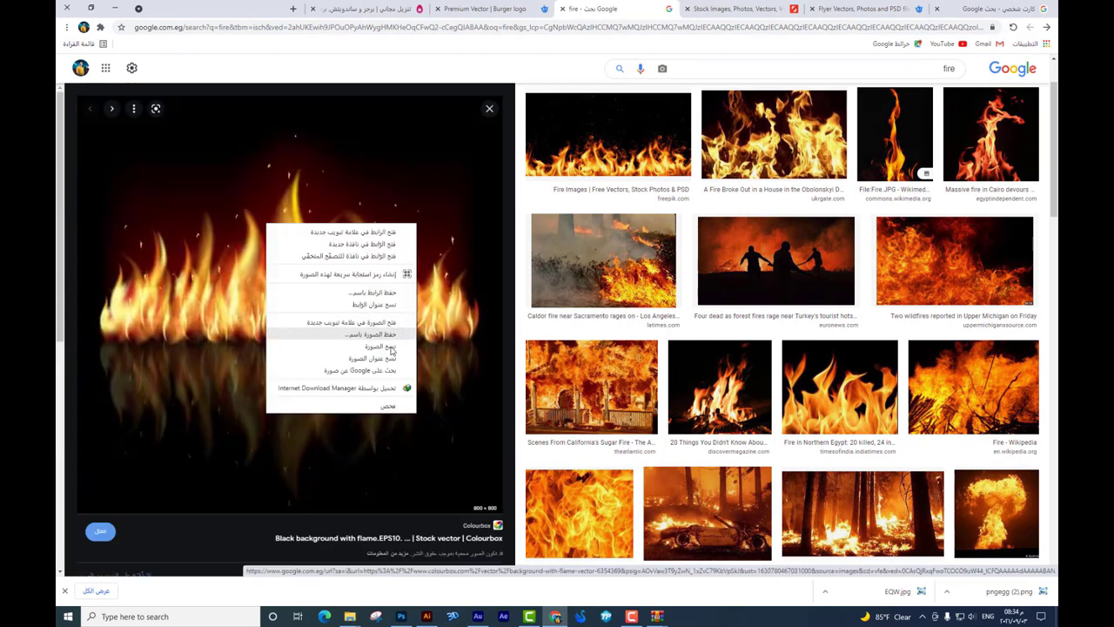
left_click(348, 339)
key("alt+Tab")
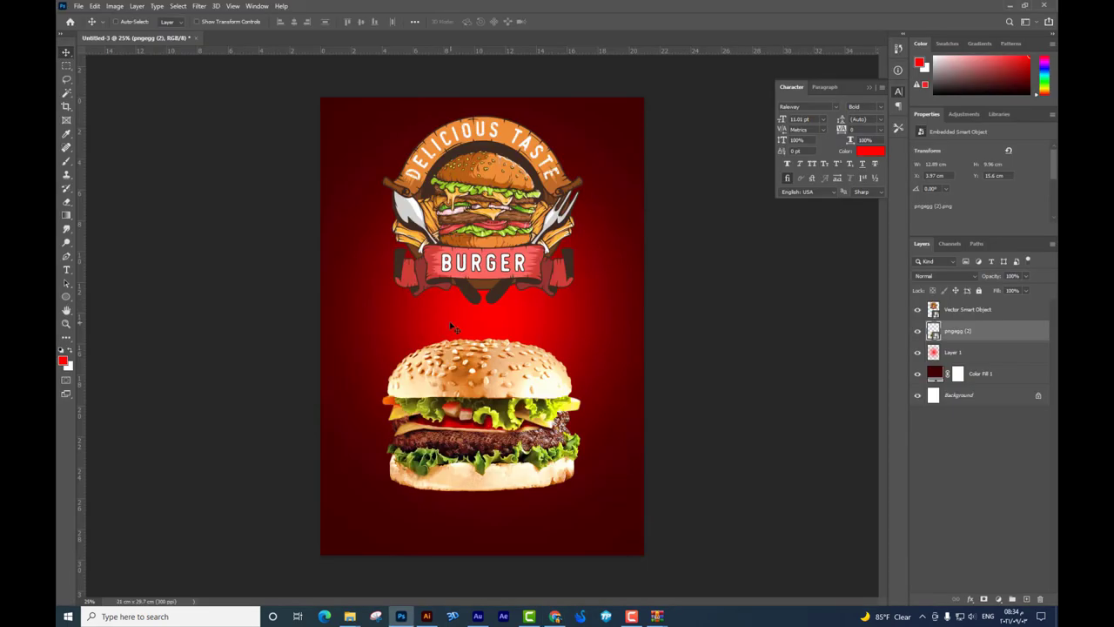
Paste the flames as a layer below pngegg (2) and scale them across the poster.
key("ctrl+v")
left_click_drag(988, 337, 987, 358)
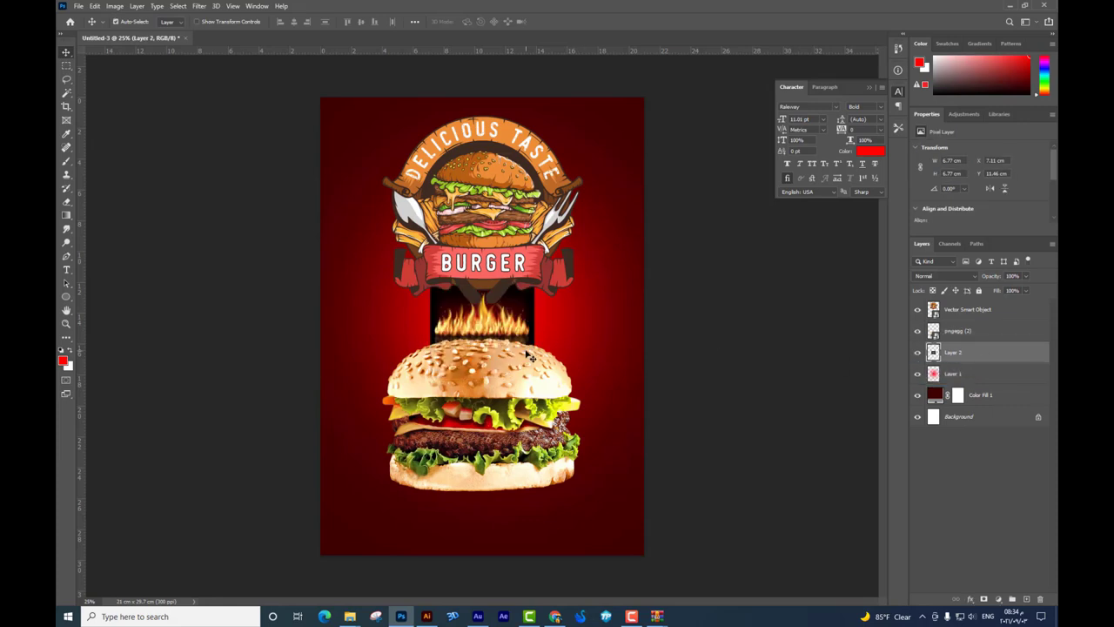
key("ctrl+t")
mouse_move(534, 378)
left_mouse_down()
mouse_move(590, 410)
mouse_move(651, 492)
left_mouse_up()
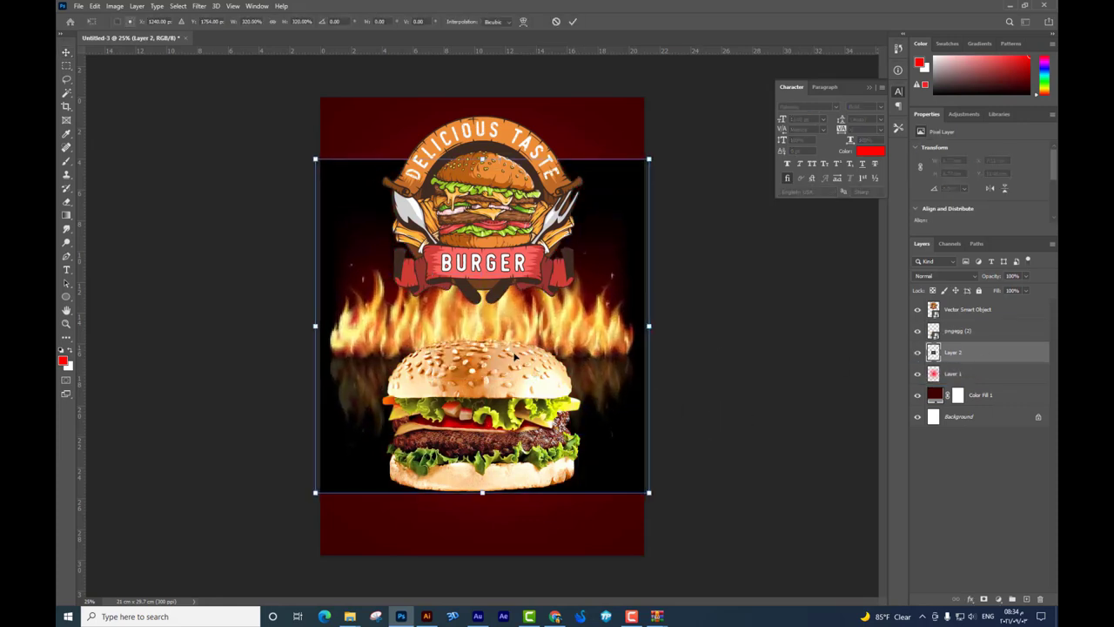
left_click_drag(522, 409, 523, 456)
key("Return")
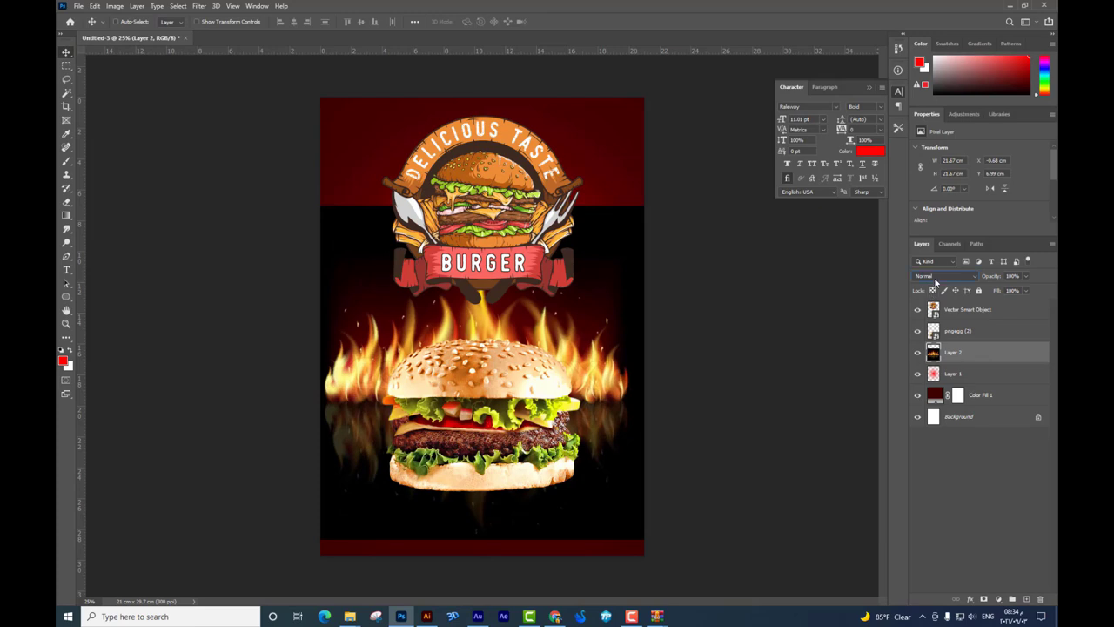
Set the flames to Screen blend mode behind the burger and add a new empty layer.
left_click(935, 276)
left_click(945, 361)
left_click_drag(479, 315, 484, 347)
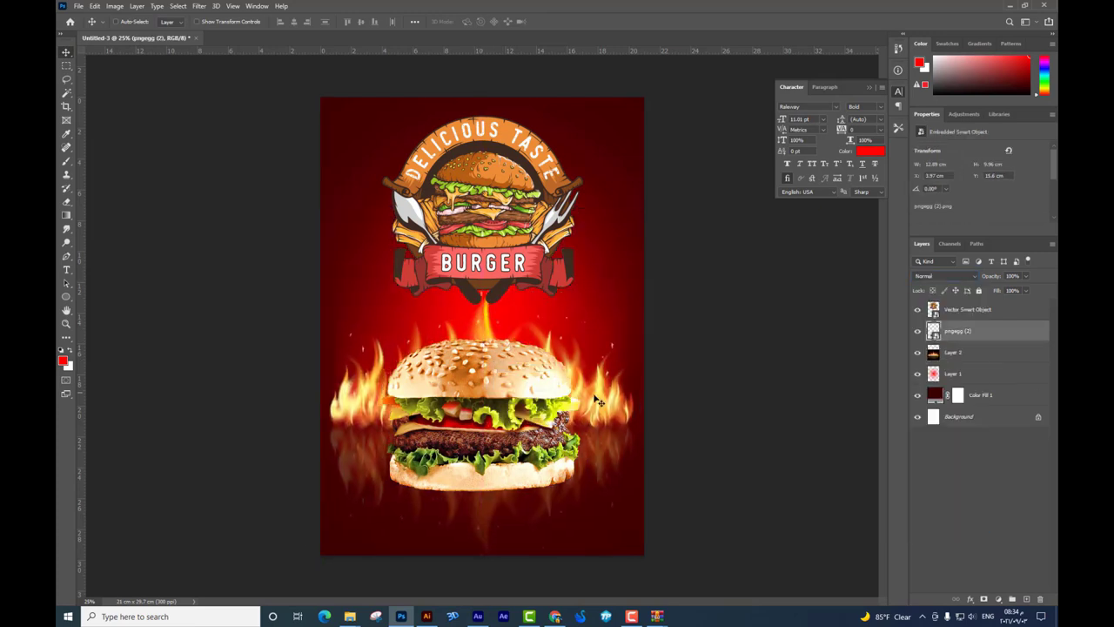
left_click_drag(608, 395, 609, 400)
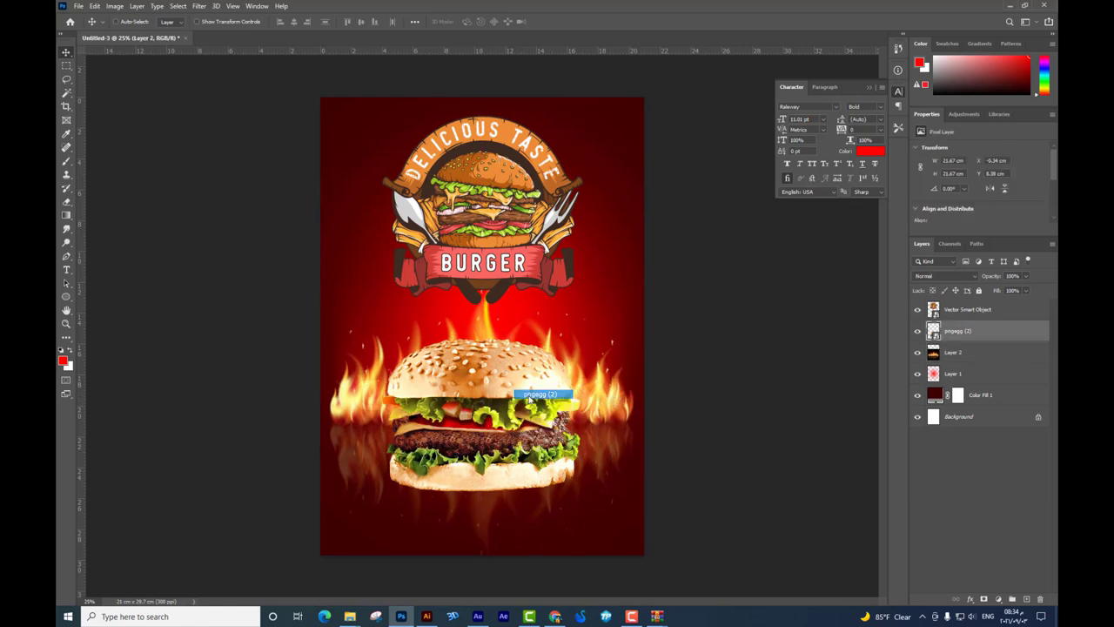
left_click_drag(527, 396, 532, 393)
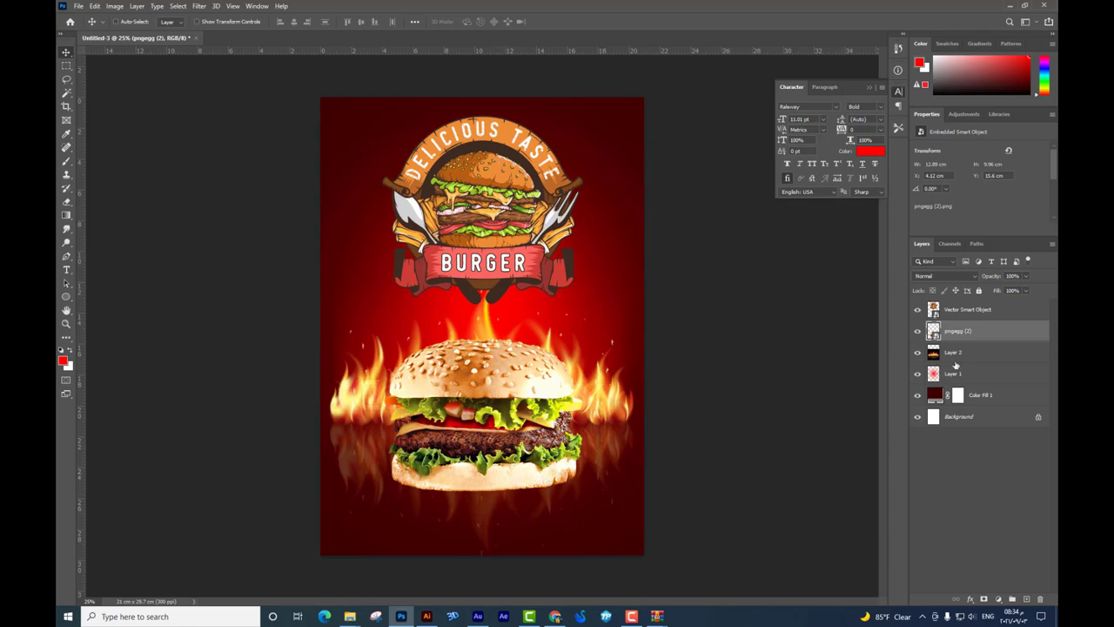
right_click(510, 382)
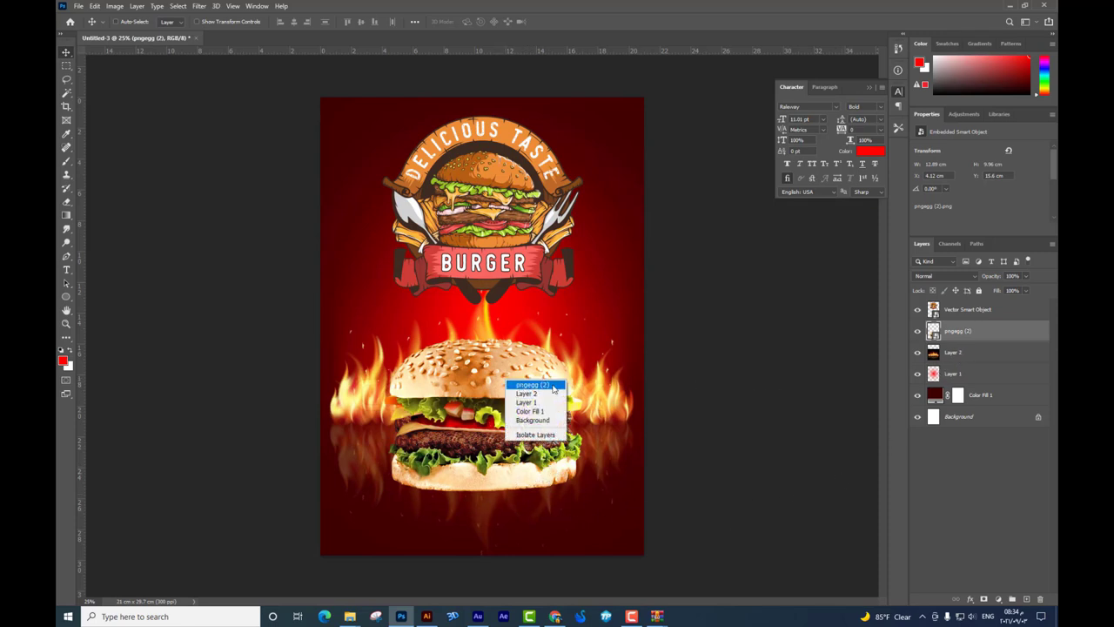
left_click(533, 385)
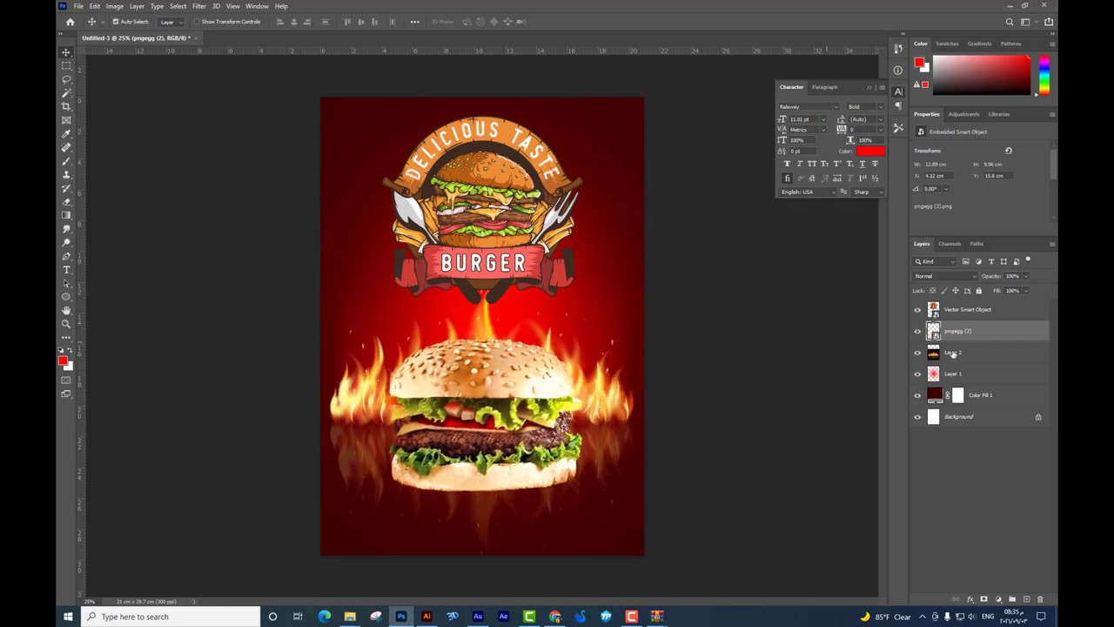
left_click(966, 355)
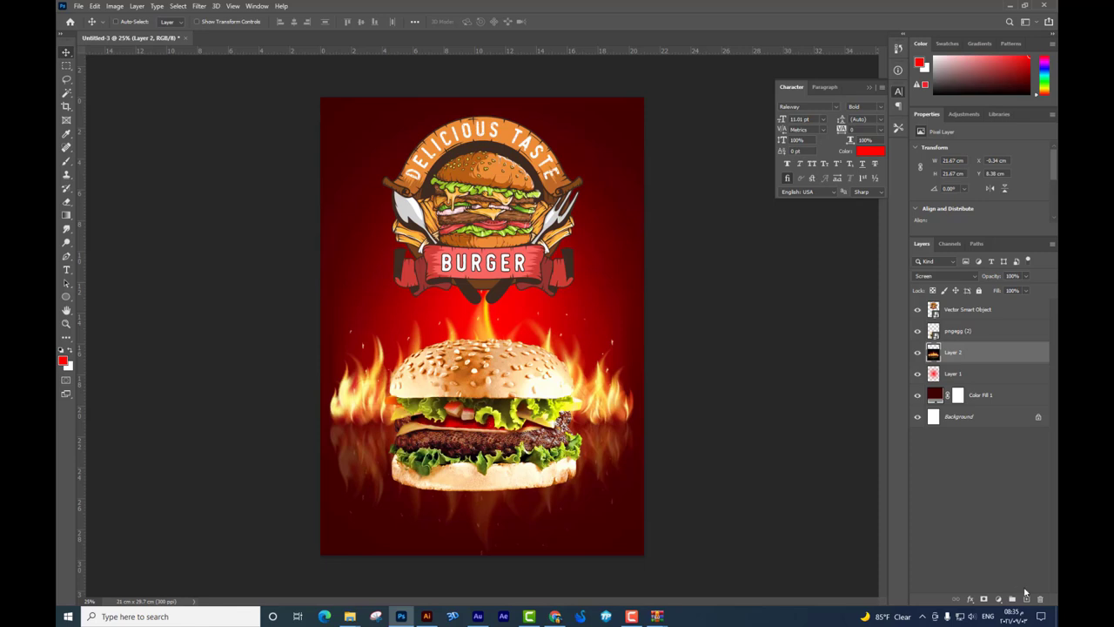
left_click(1027, 599)
Paint a black blob with the brush on the new layer.
left_click(66, 161)
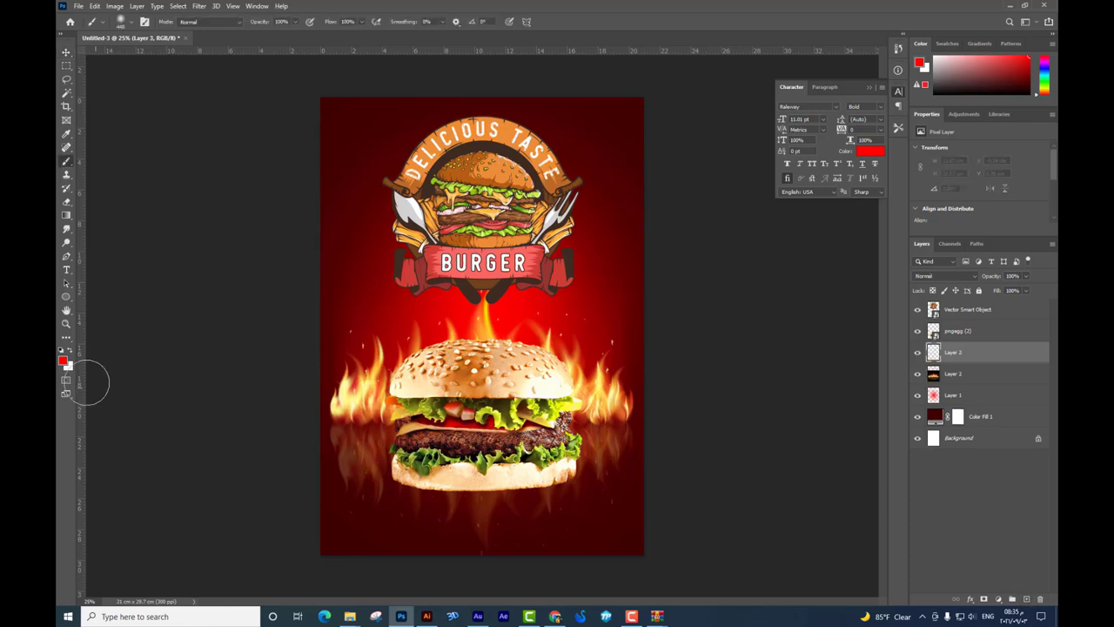
left_click(63, 361)
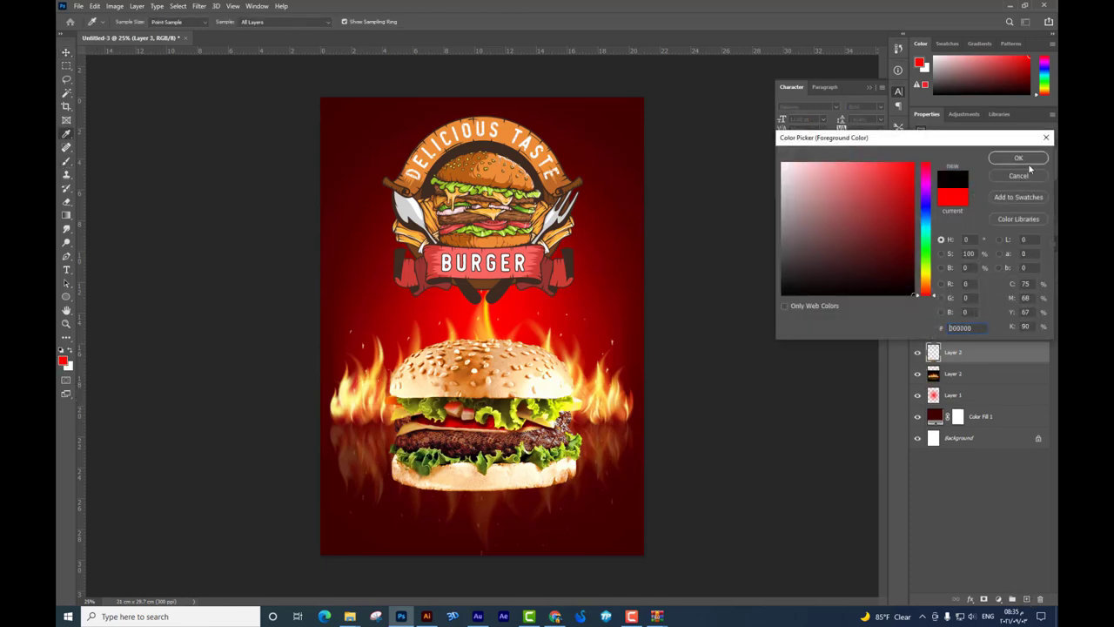
left_click(1014, 158)
left_click_drag(431, 309, 461, 326)
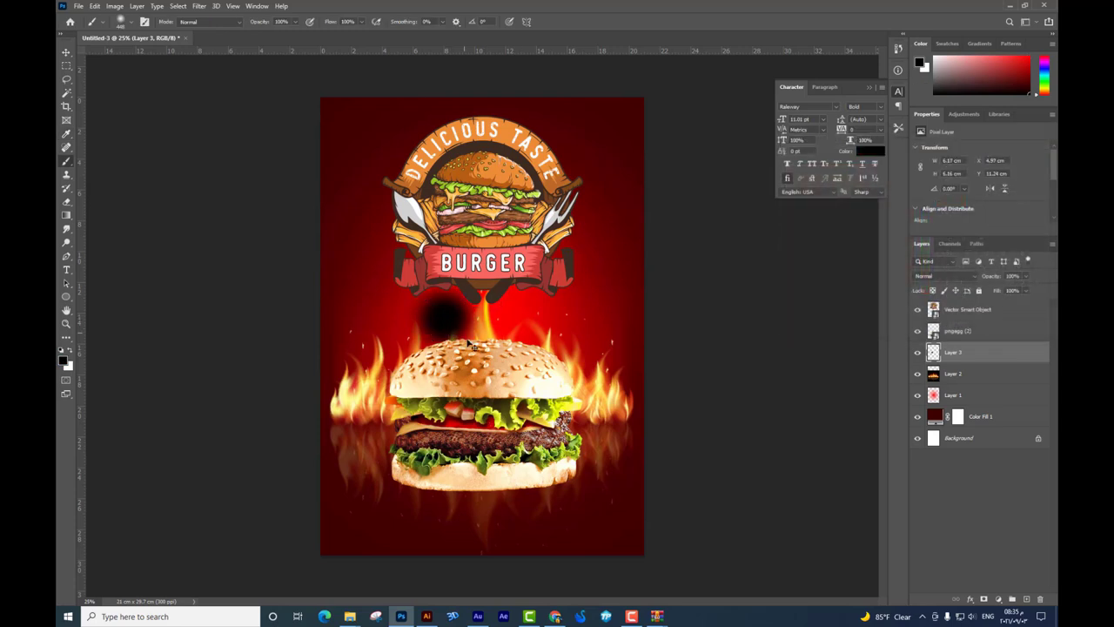
Squash the black blob into a wide flat shadow beneath the burger bun.
key("ctrl+t")
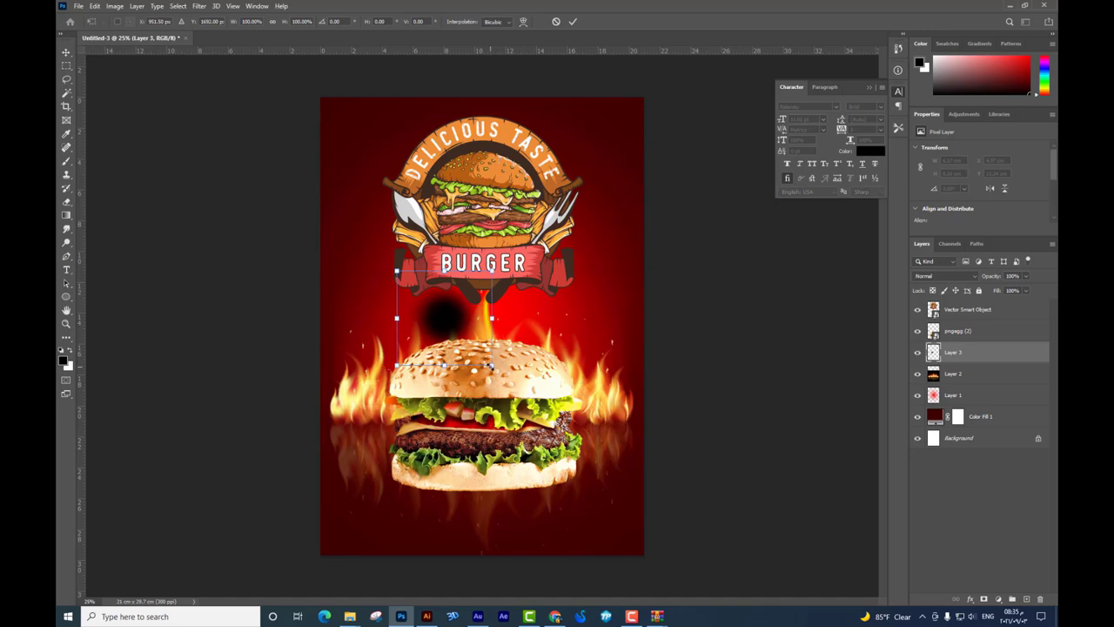
mouse_move(491, 367)
left_mouse_down()
mouse_move(601, 347)
mouse_move(622, 329)
left_mouse_up()
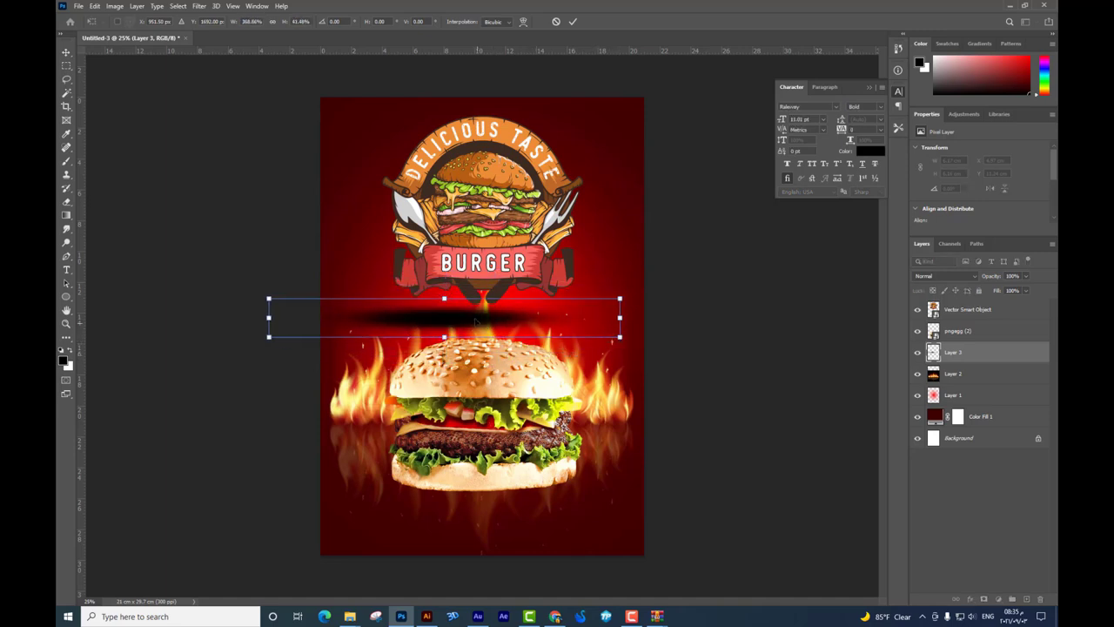
mouse_move(474, 318)
left_mouse_down()
mouse_move(520, 500)
mouse_move(518, 488)
left_mouse_up()
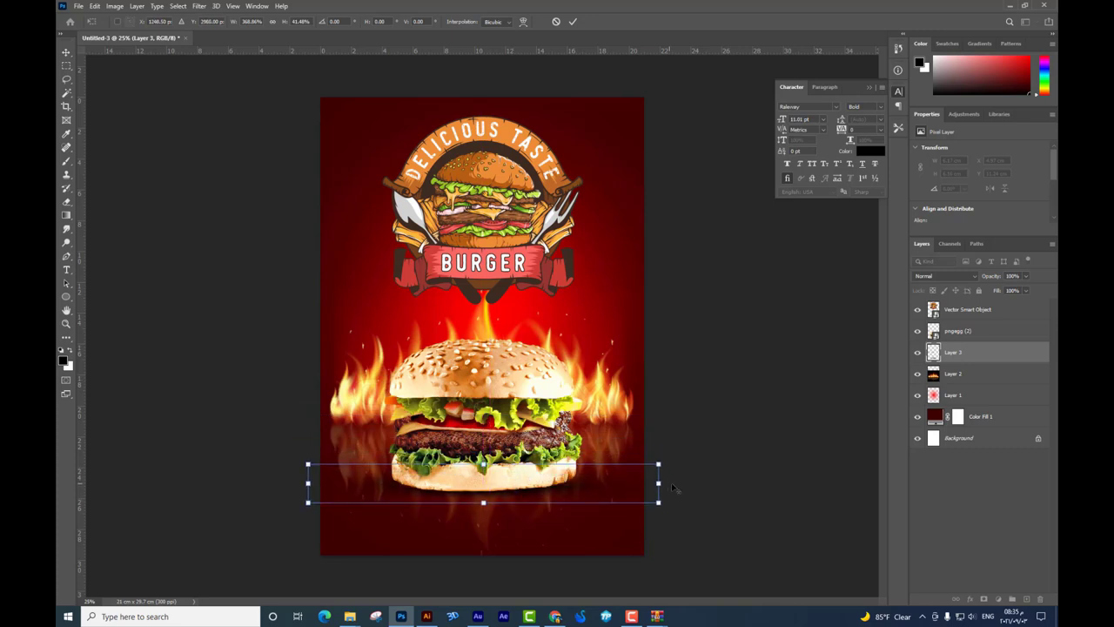
key("Return")
key("b")
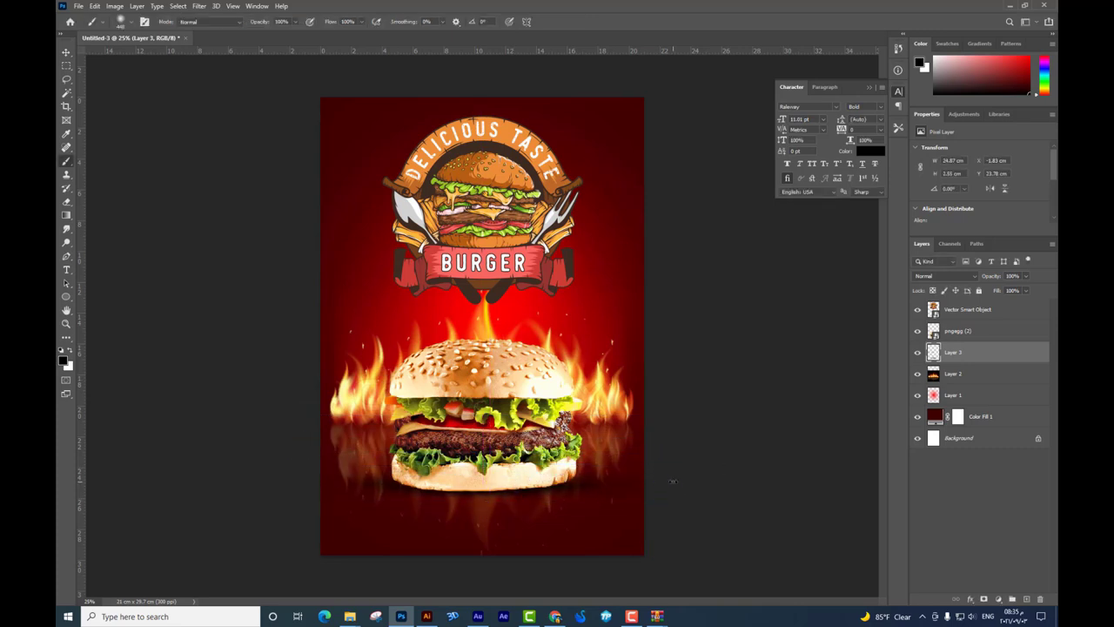
left_click(65, 53)
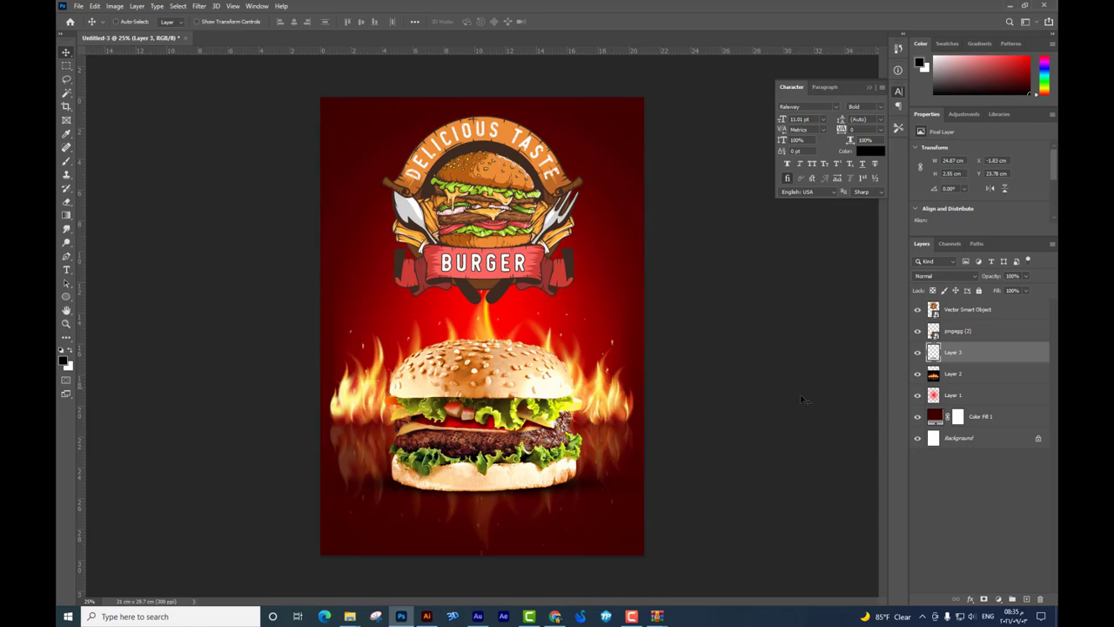
Type the restaurant phone number in white and move it to the poster's bottom.
key("t")
left_click(617, 272)
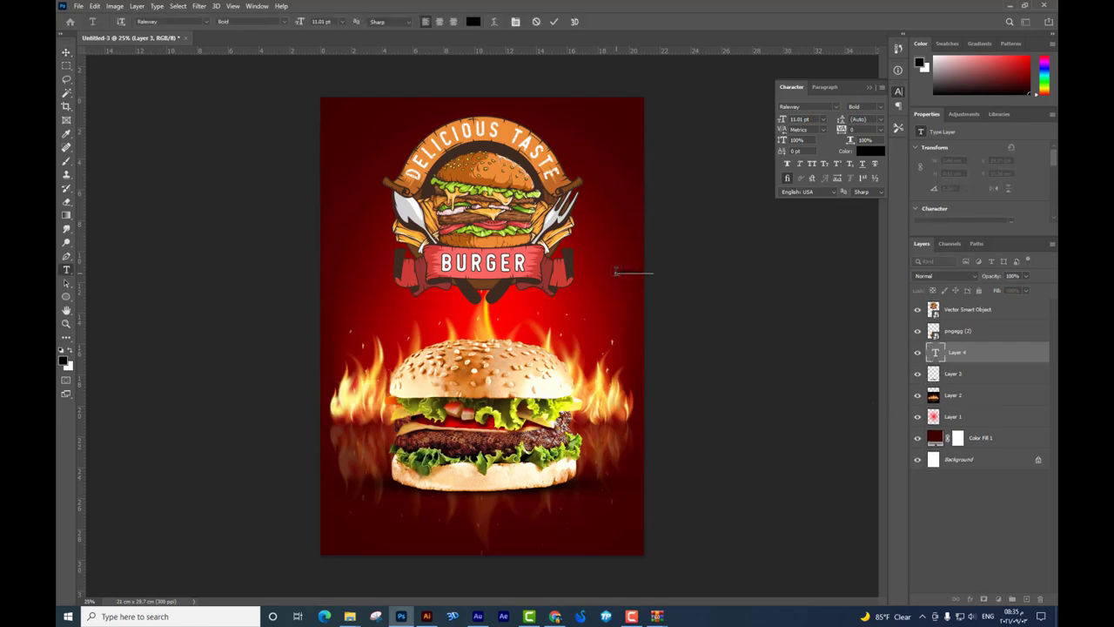
left_click(62, 358)
left_click(780, 157)
left_click(1016, 159)
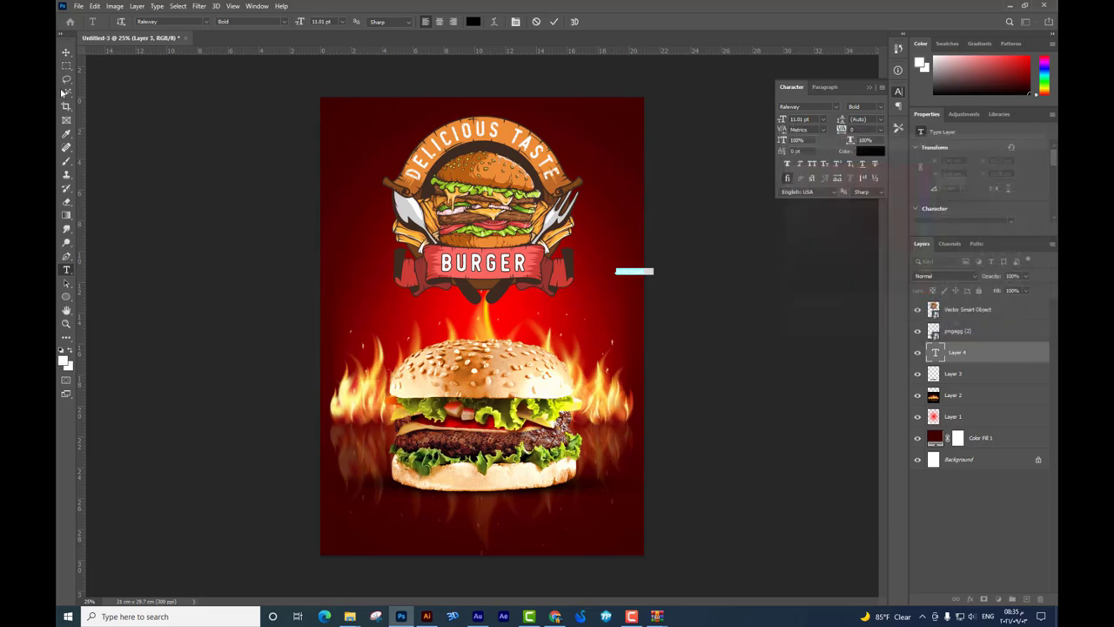
mouse_move(628, 271)
left_mouse_down()
mouse_move(514, 509)
mouse_move(471, 521)
mouse_move(601, 482)
mouse_move(561, 503)
left_mouse_up()
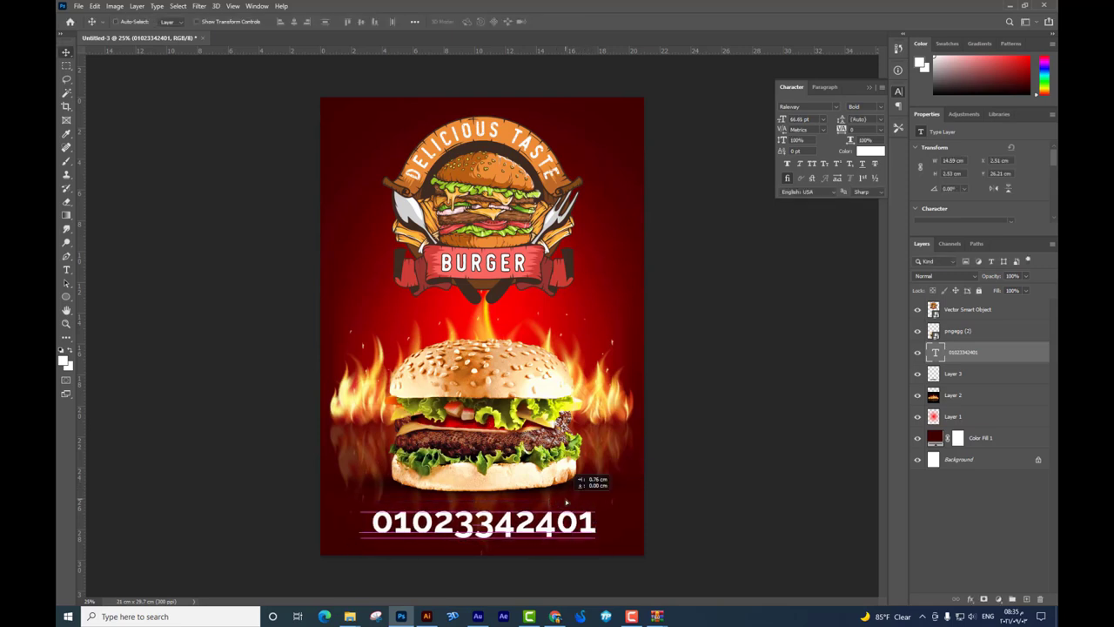
key("Return")
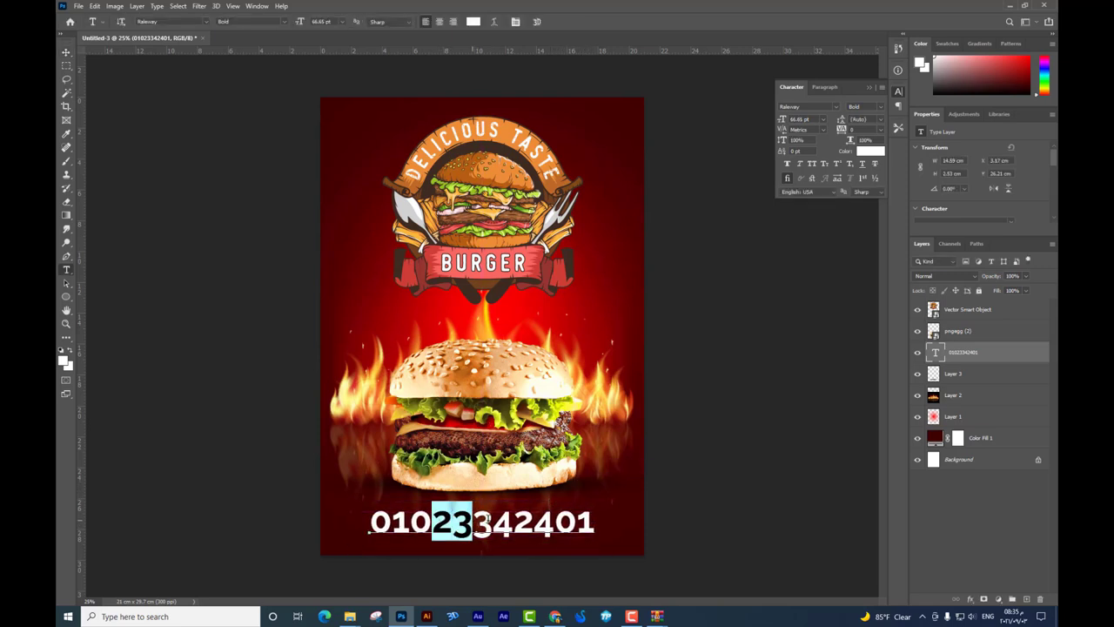
Recolour two digit groups of the phone number yellow.
left_click(64, 361)
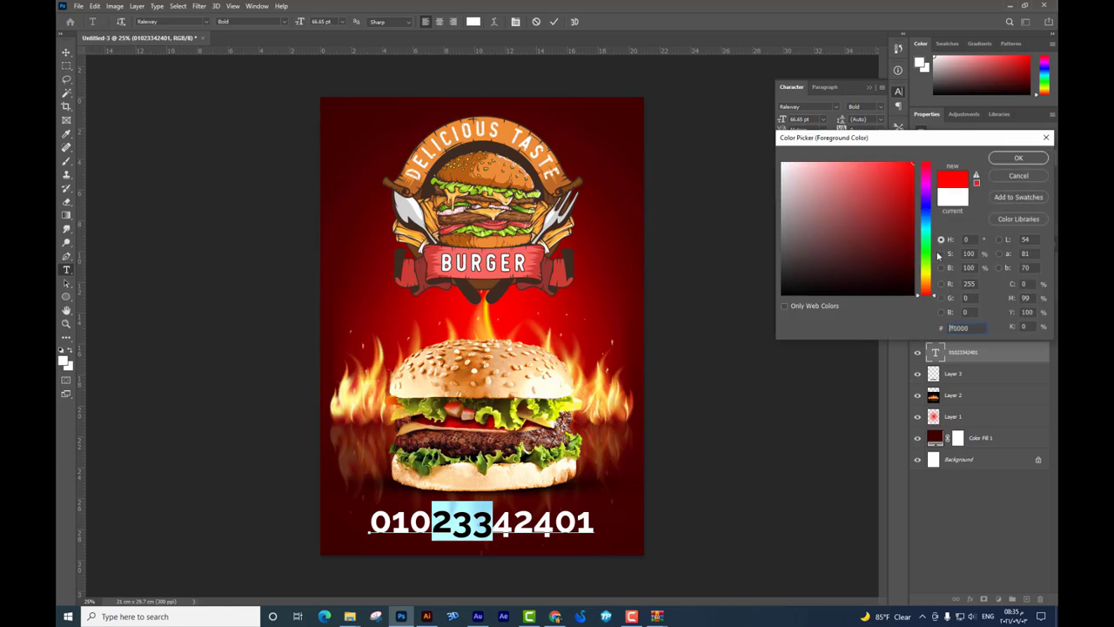
left_click(926, 280)
left_click(1018, 157)
left_click_drag(533, 523, 594, 523)
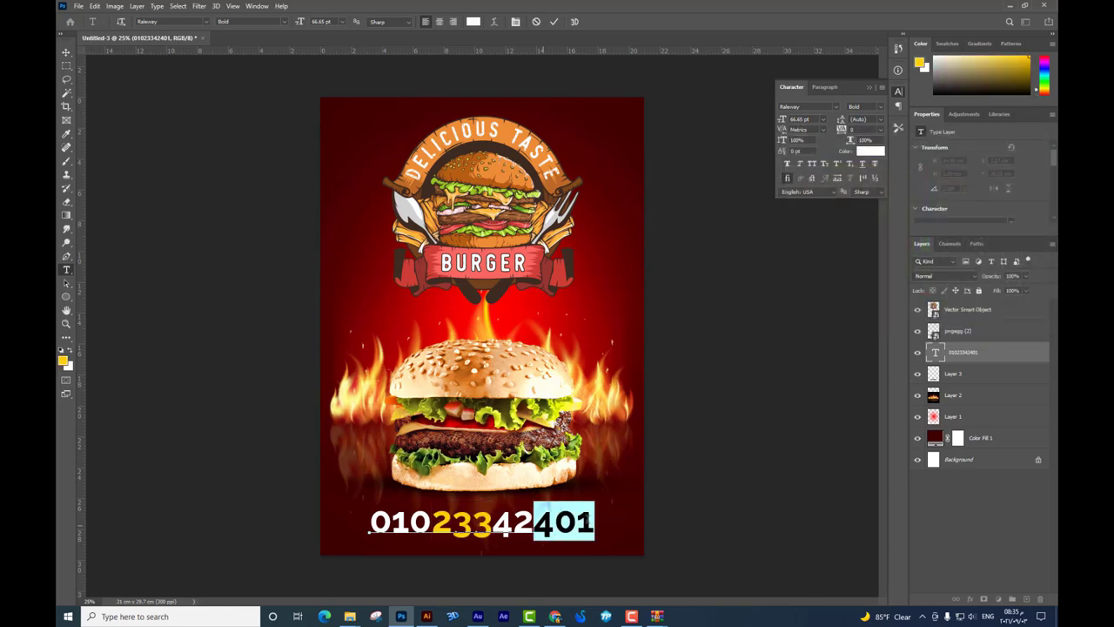
key("alt+BackSpace")
left_click(67, 53)
left_click(544, 396)
scroll(543, 396, "up", 1)
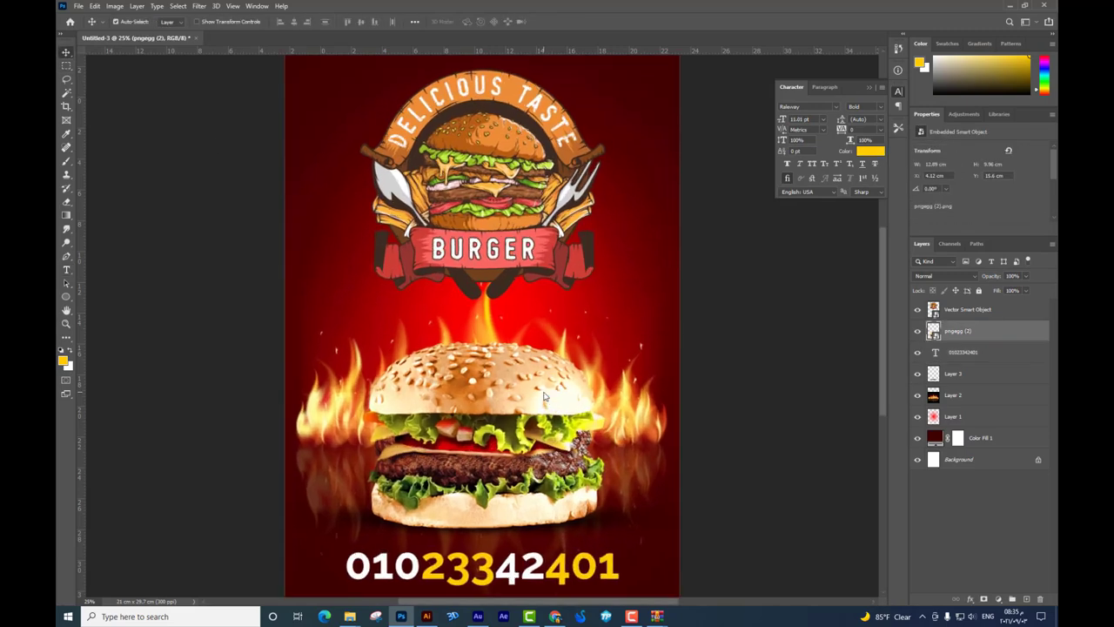
scroll(563, 319, "down", 1)
left_click_drag(576, 304, 573, 327)
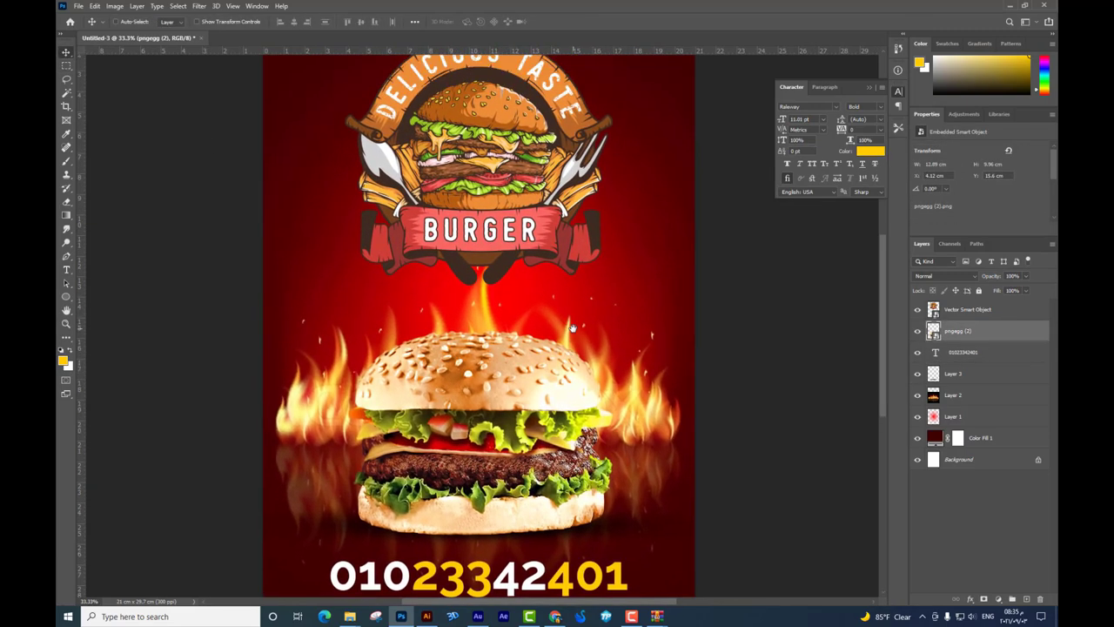
Add the enlarged Arabic word طعم above the burger in the Blabeloo MagdySoliman font.
key("t")
left_click(606, 287)
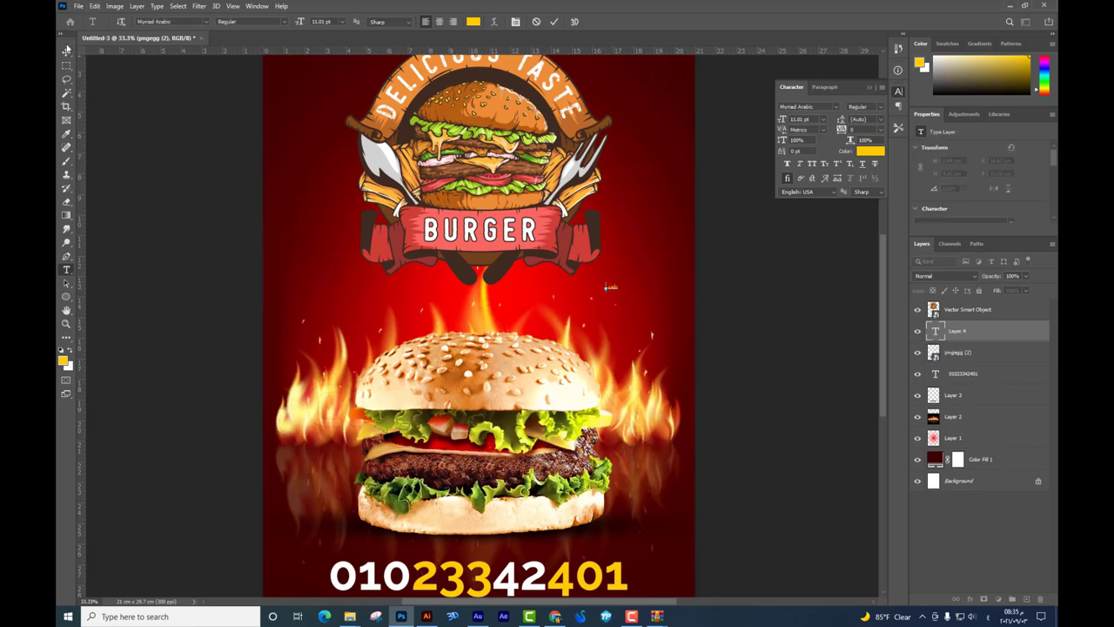
key("ctrl+t")
left_click_drag(609, 286, 446, 239)
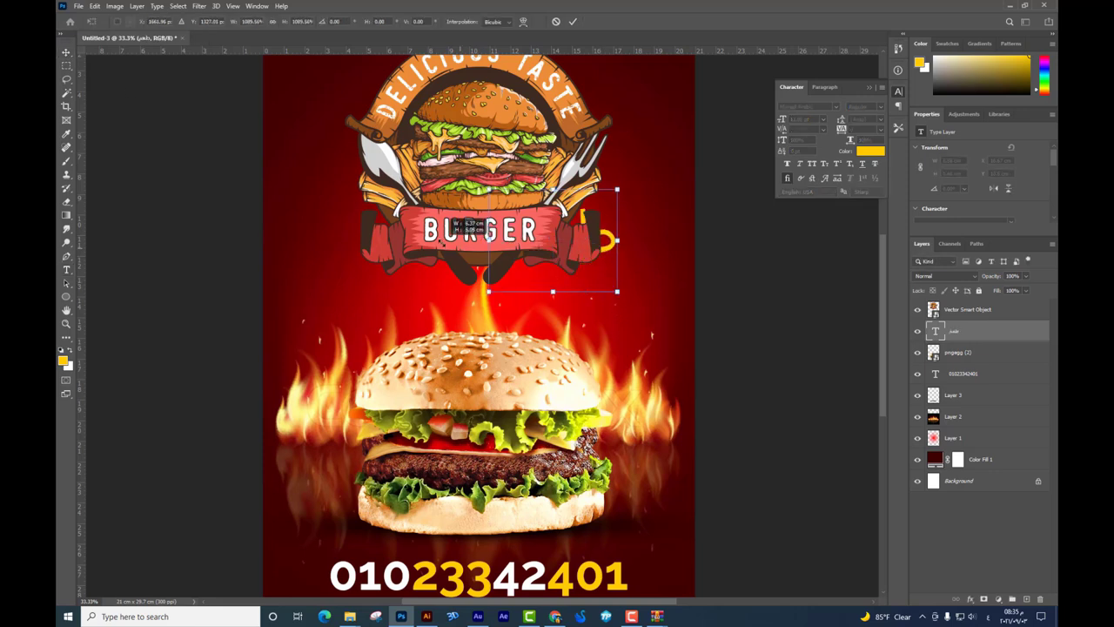
key("Return")
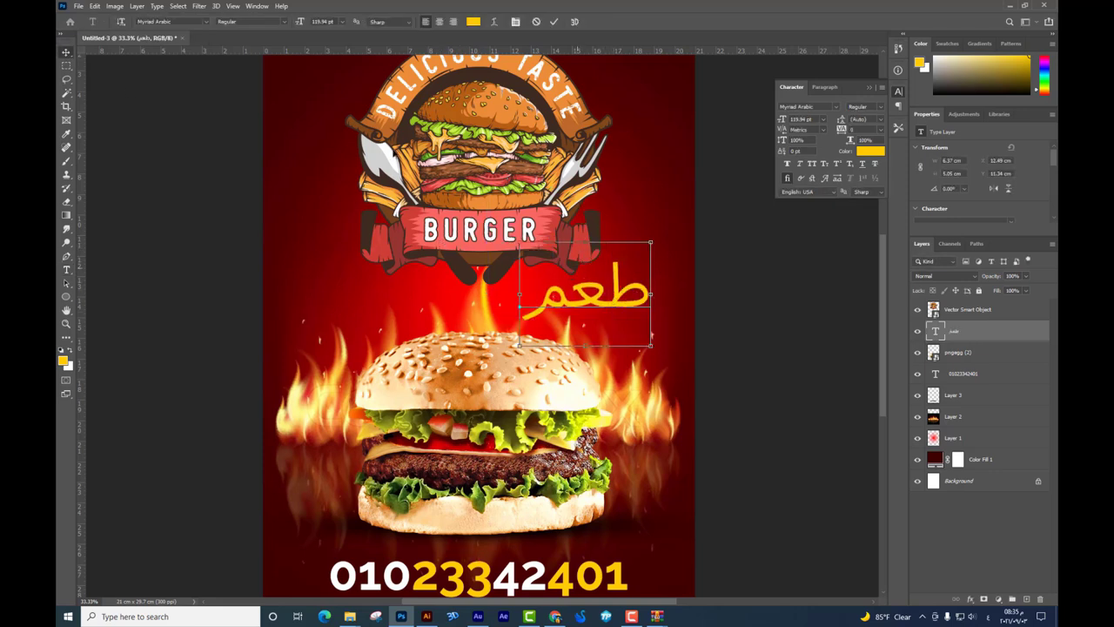
key("t")
key("Return")
type("bla")
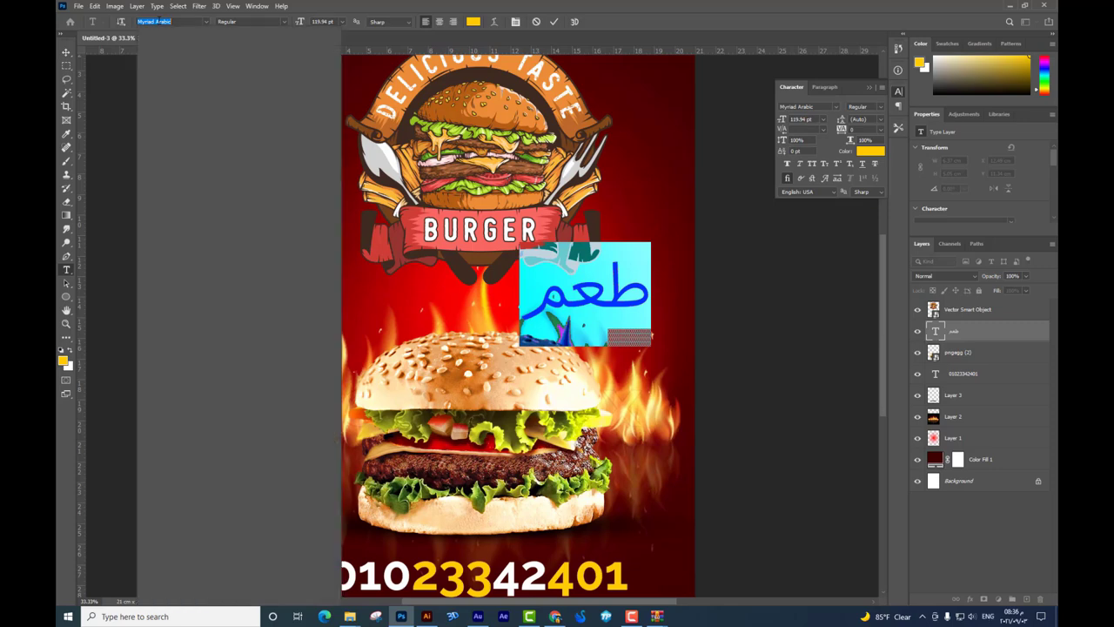
key("Return")
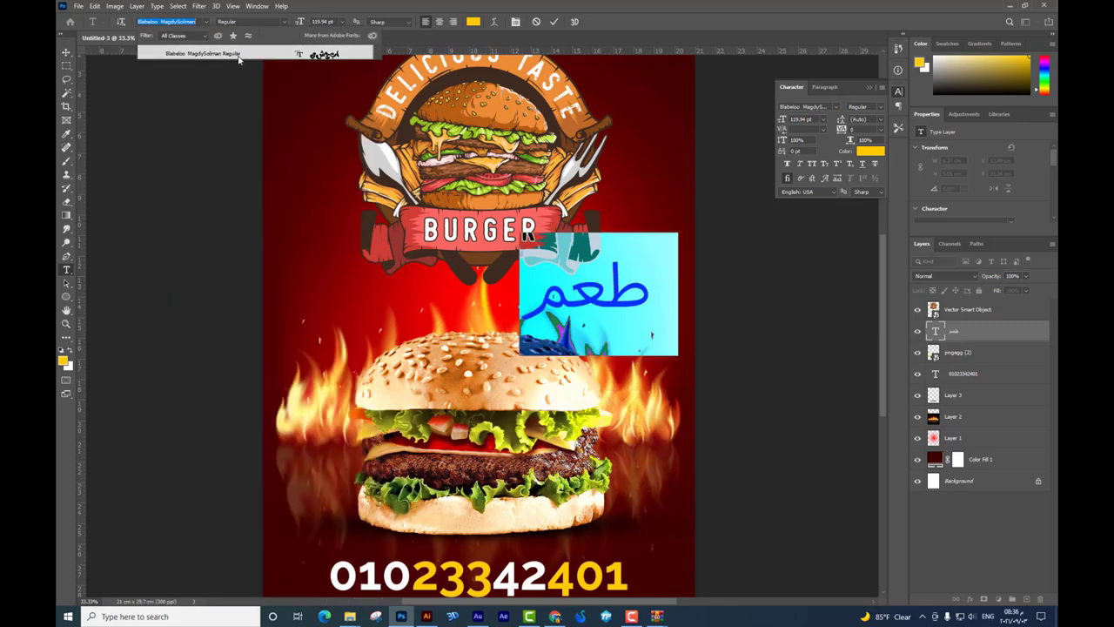
left_click(65, 52)
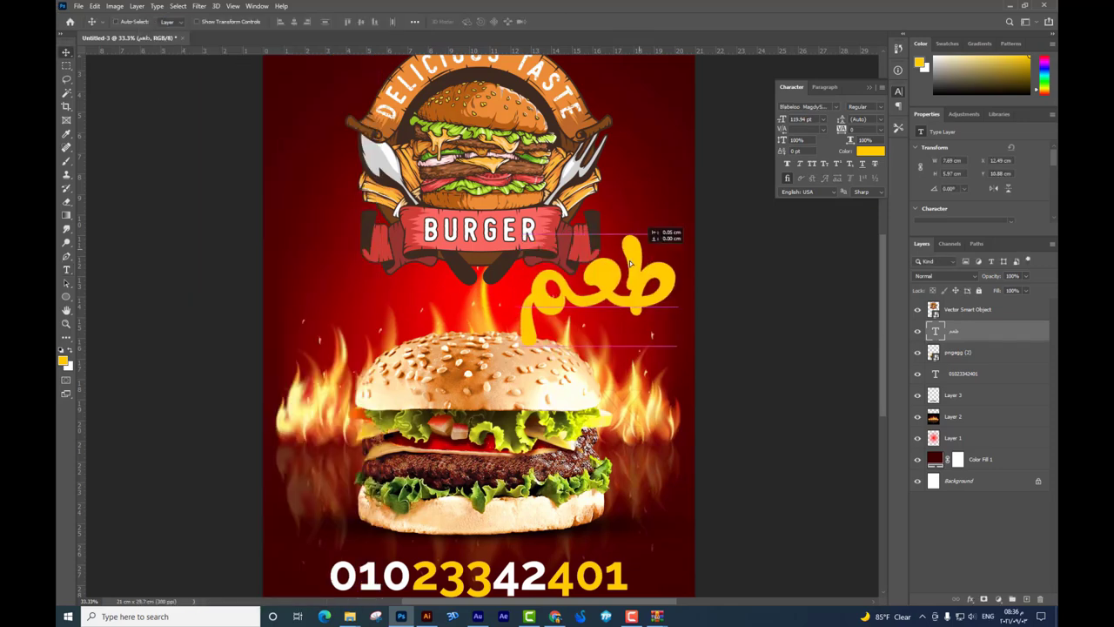
Duplicate the word below and retype it as the resized second Arabic line.
left_click_drag(626, 287, 621, 359)
double_click(621, 358)
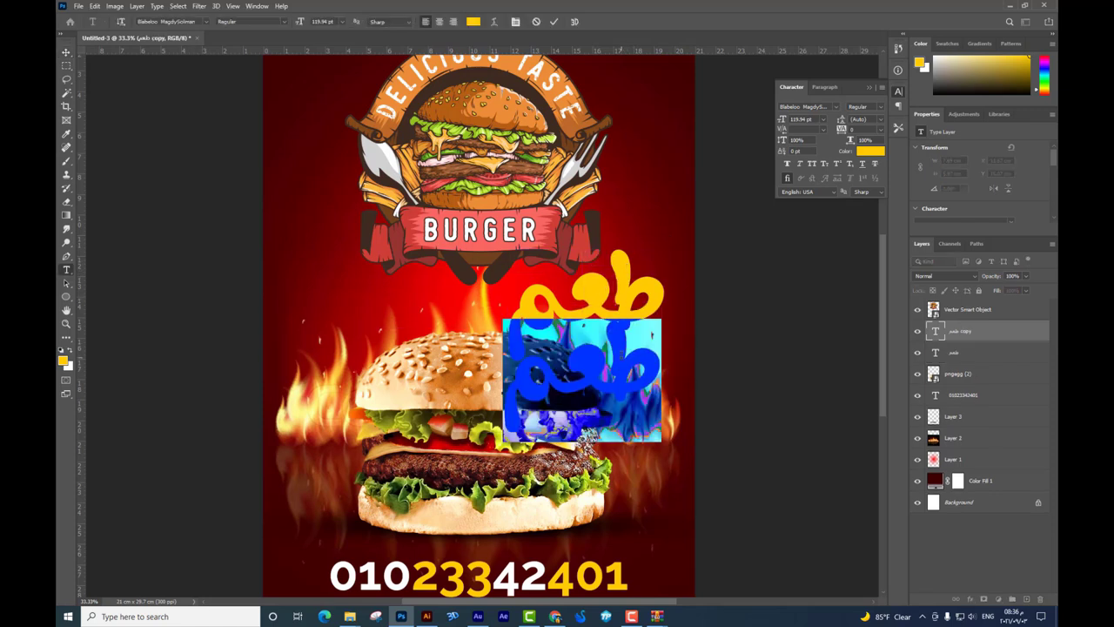
type(",do't")
key("ctrl+a")
key("alt+shift")
type("لذيذ")
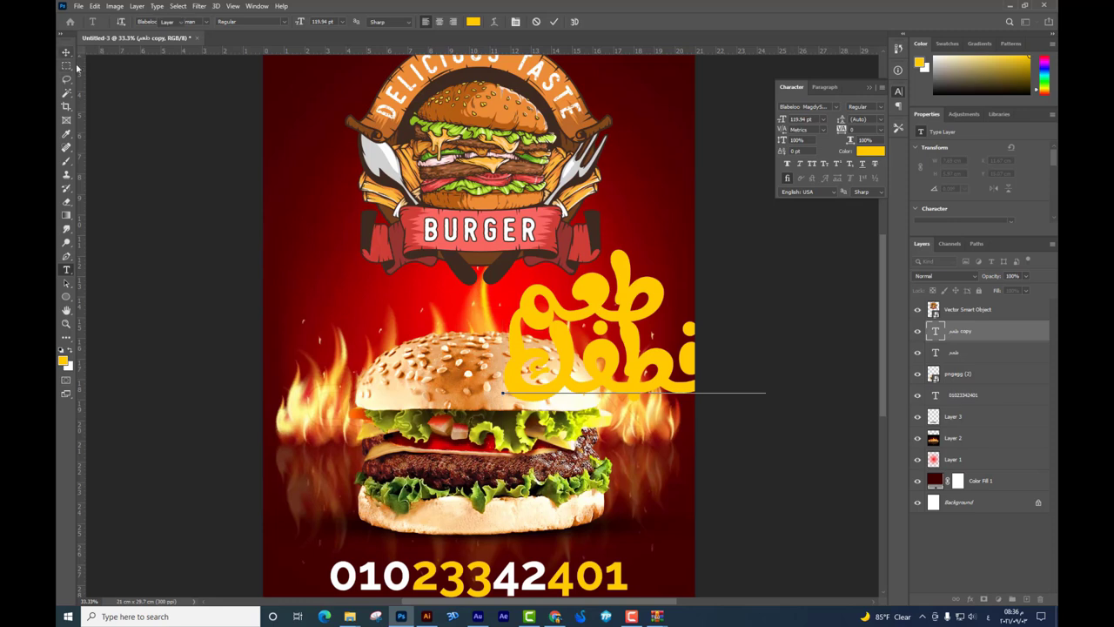
type("ي")
key("ctrl+t")
mouse_move(716, 385)
left_mouse_down()
mouse_move(714, 426)
mouse_move(678, 380)
left_mouse_up()
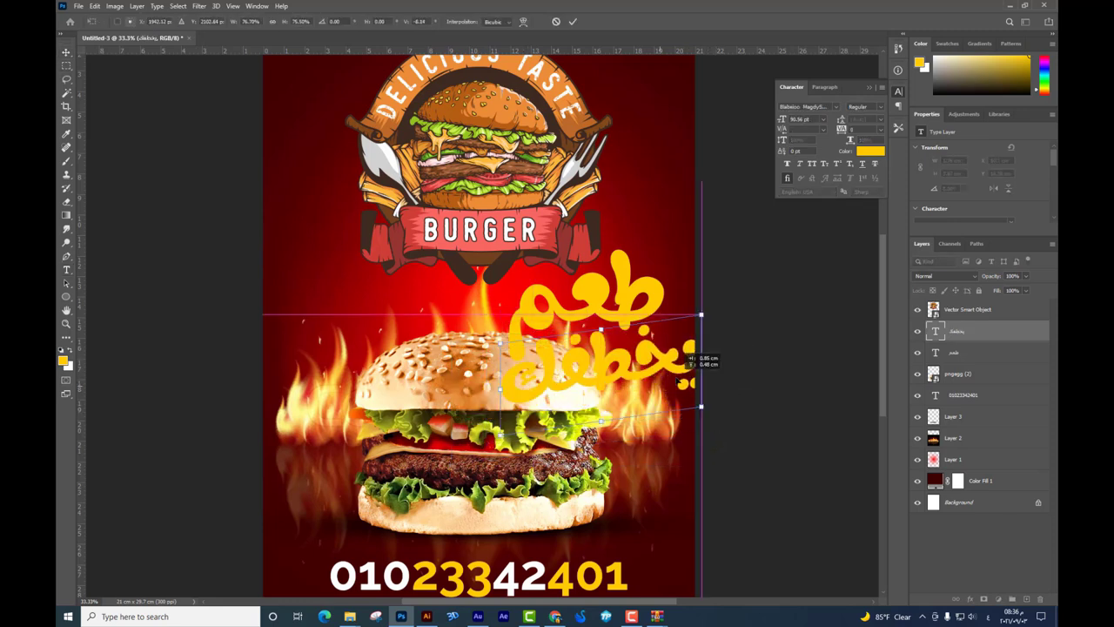
key("Return")
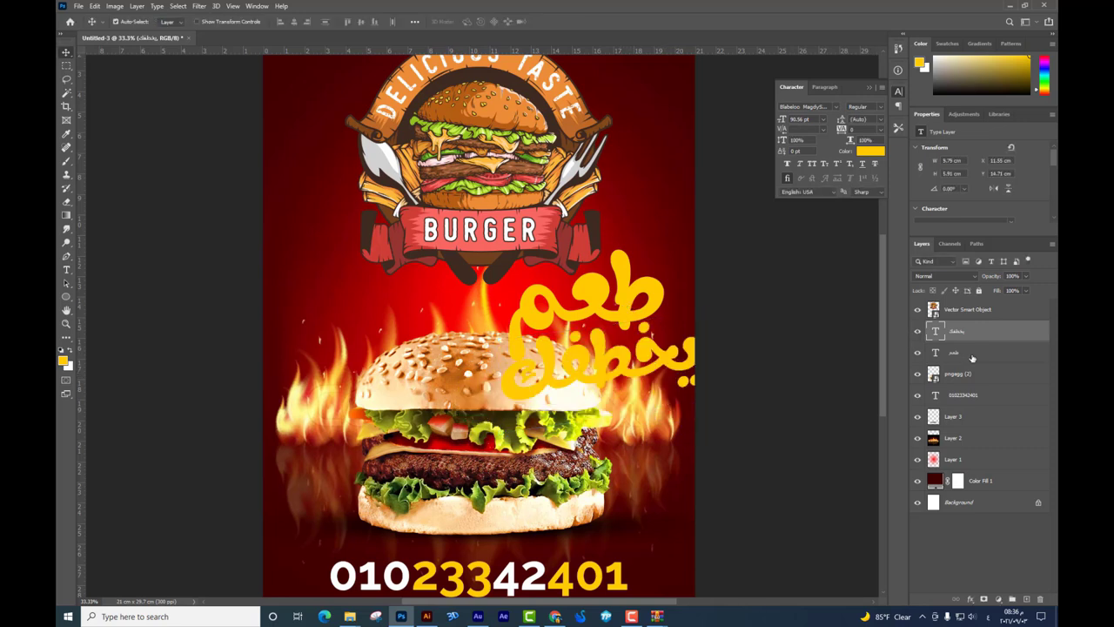
Move both Arabic lines to the poster's left side and duplicate the layer.
left_click(972, 355, "shift")
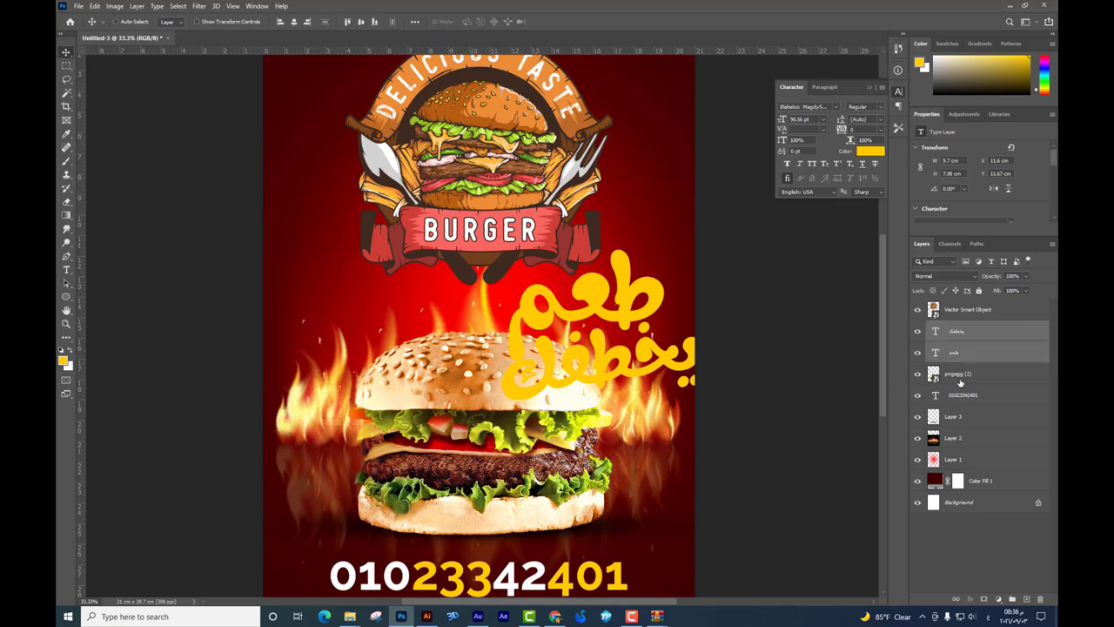
left_click_drag(632, 348, 487, 351)
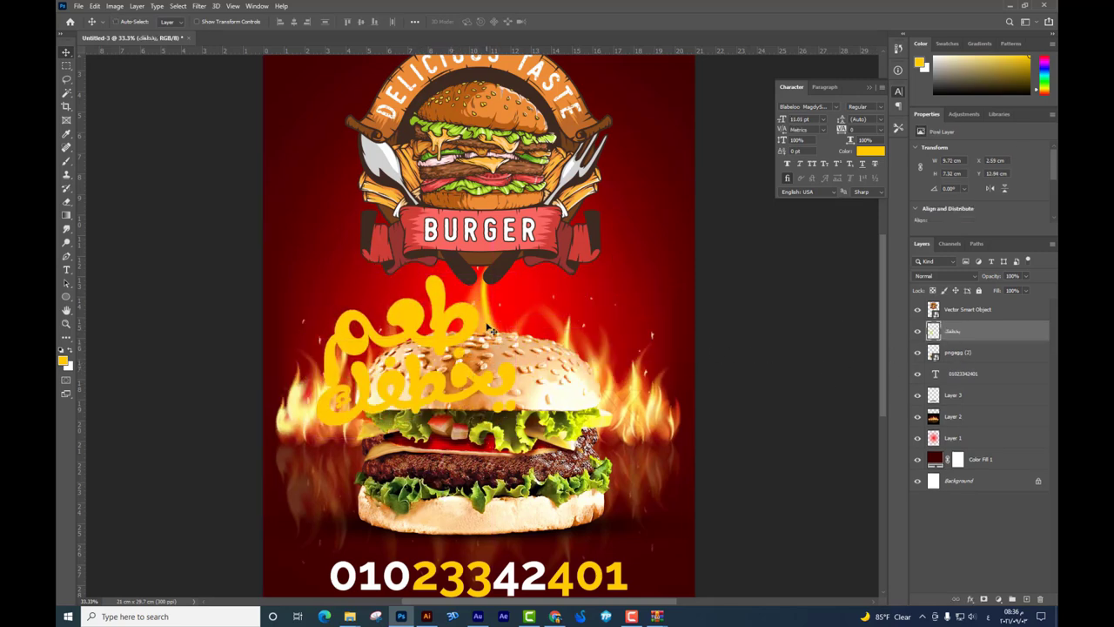
left_click_drag(494, 329, 496, 330)
key("ctrl+j")
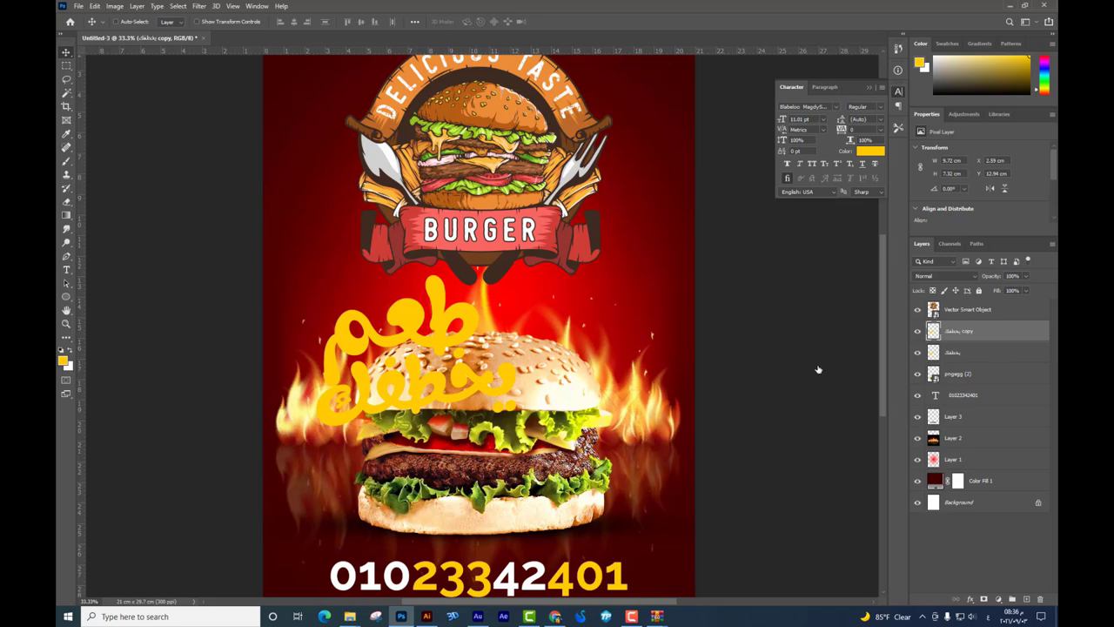
Give the Arabic text layer a thick dark red outer stroke.
right_click(989, 356)
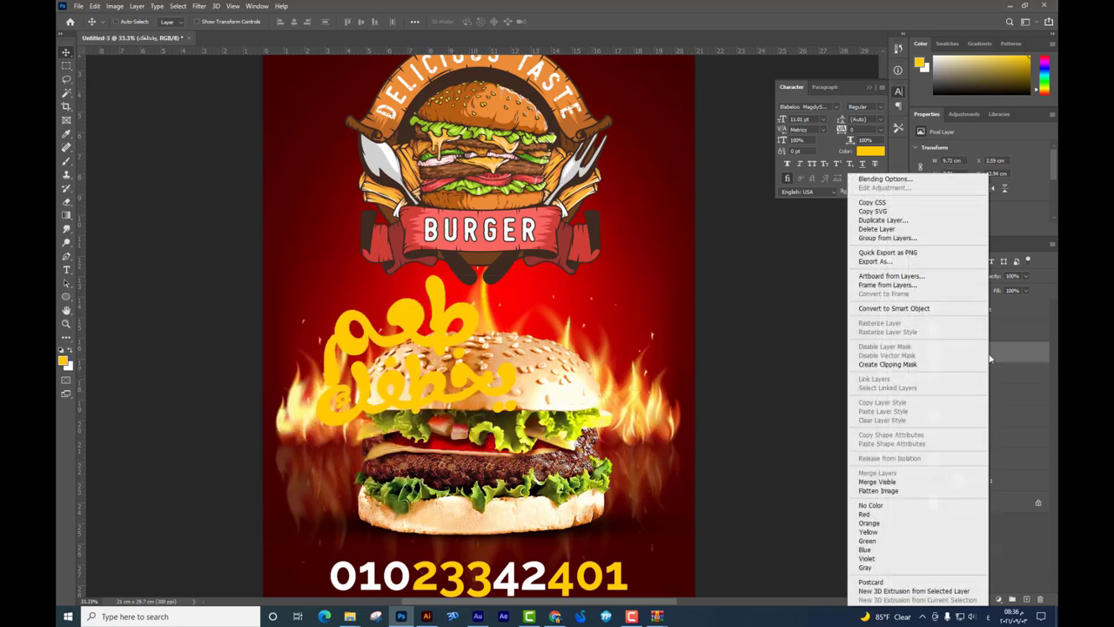
left_click(879, 179)
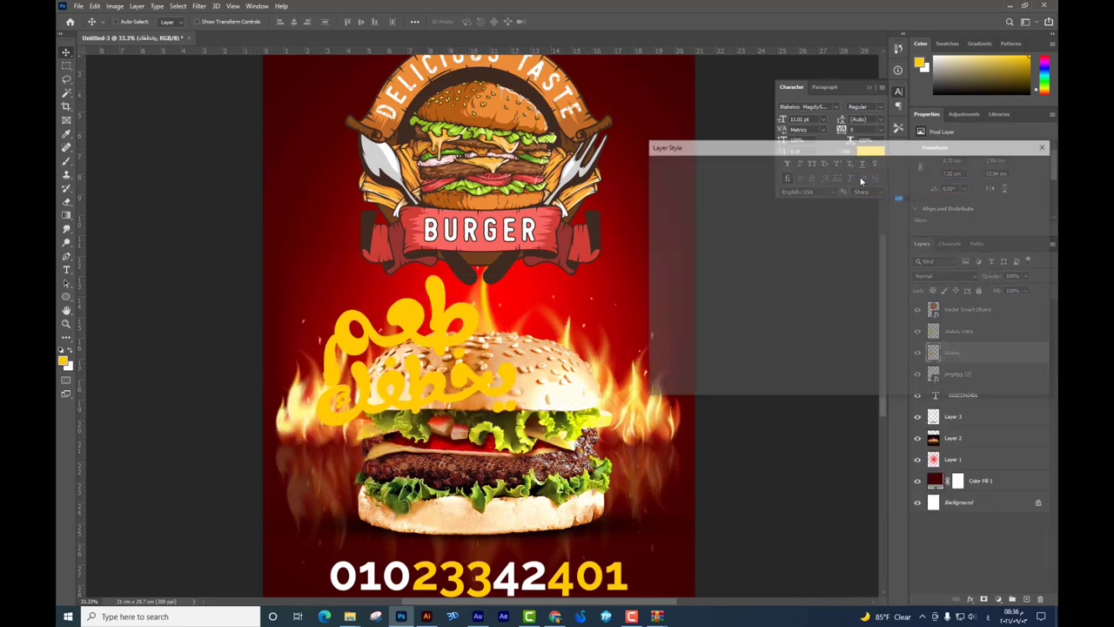
left_click(668, 235)
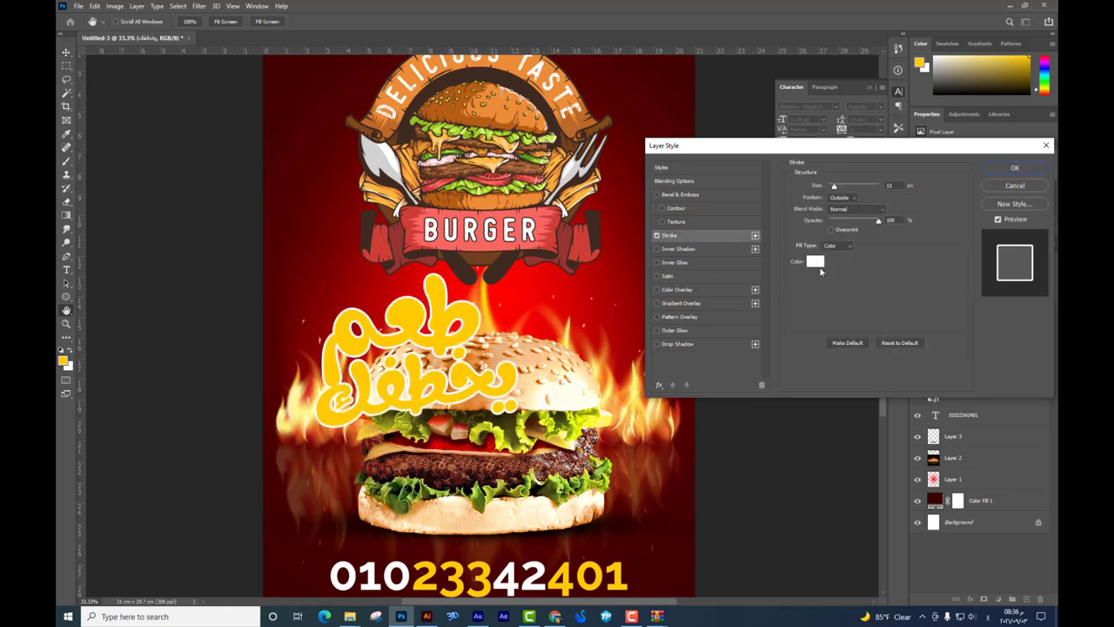
left_click(815, 261)
left_click(925, 293)
left_click_drag(871, 218, 875, 266)
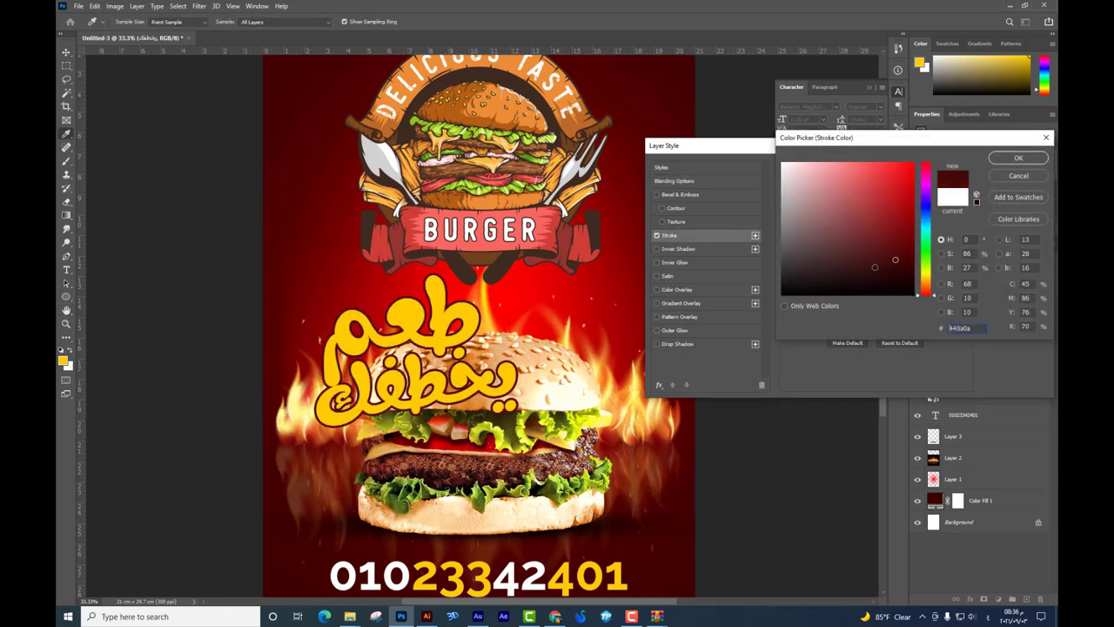
key("Return")
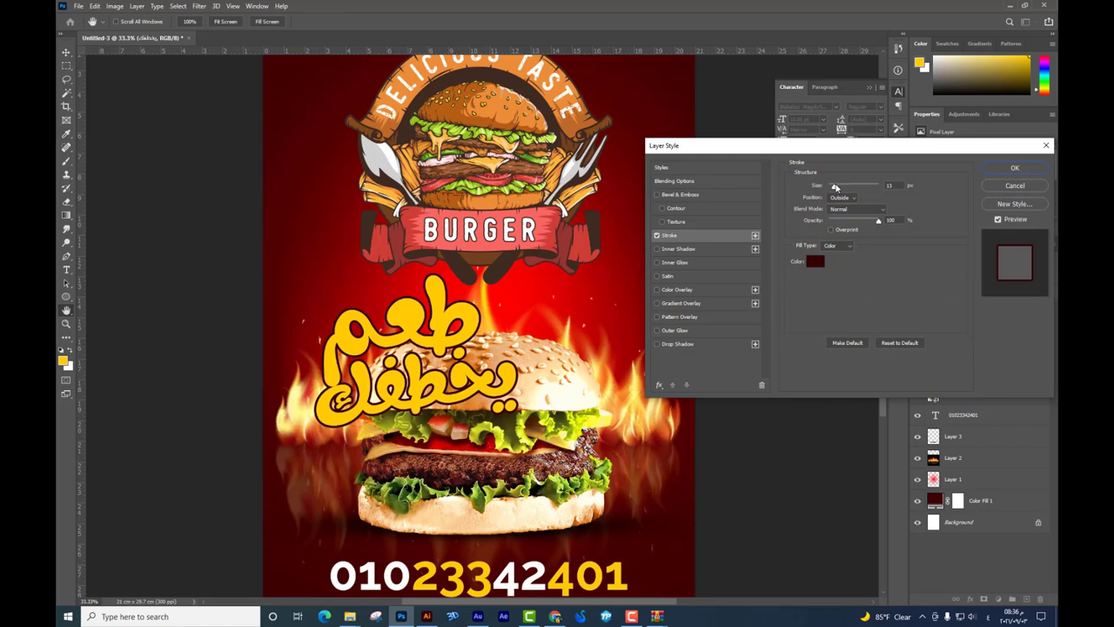
left_click_drag(834, 187, 839, 187)
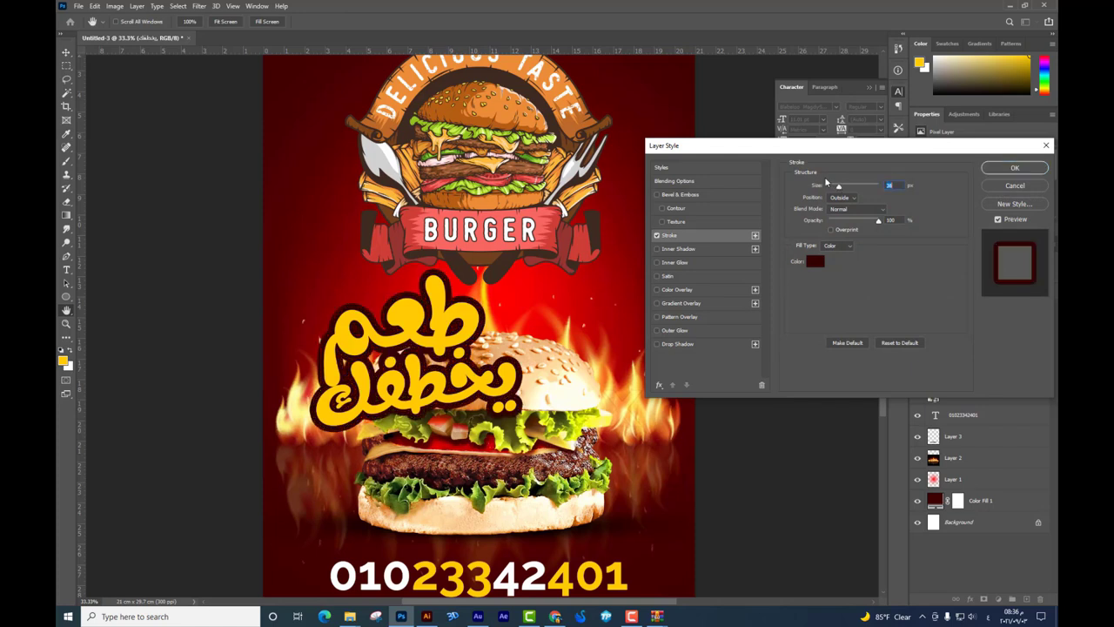
key("Return")
Duplicate the layer, then set the original's stroke to colour c00000 and a larger size.
key("ctrl+j")
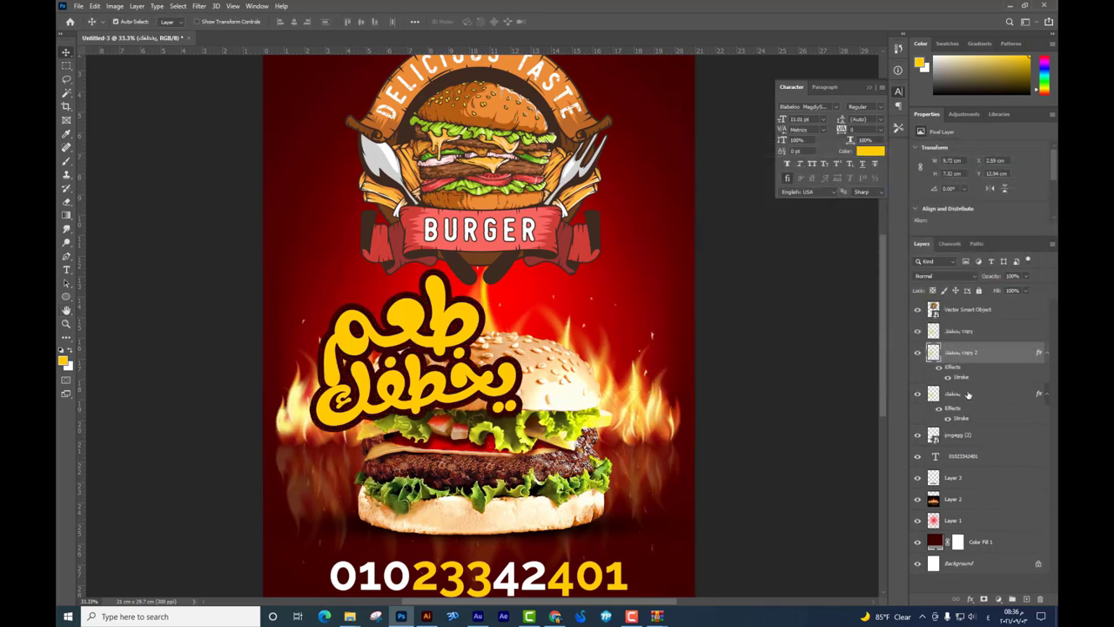
left_click(966, 396)
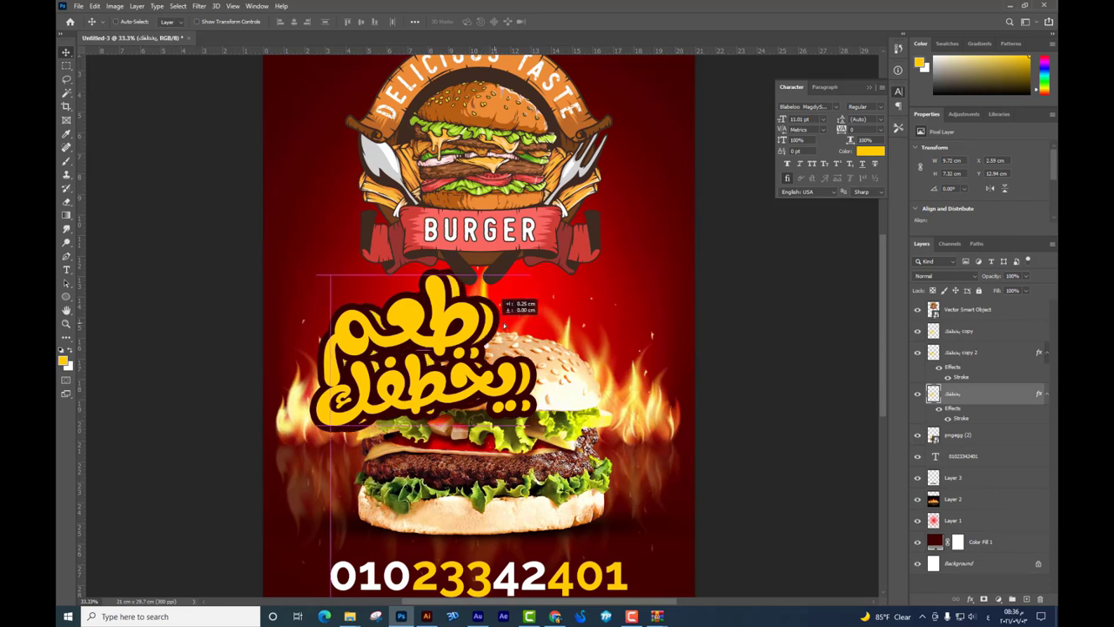
right_click(983, 395)
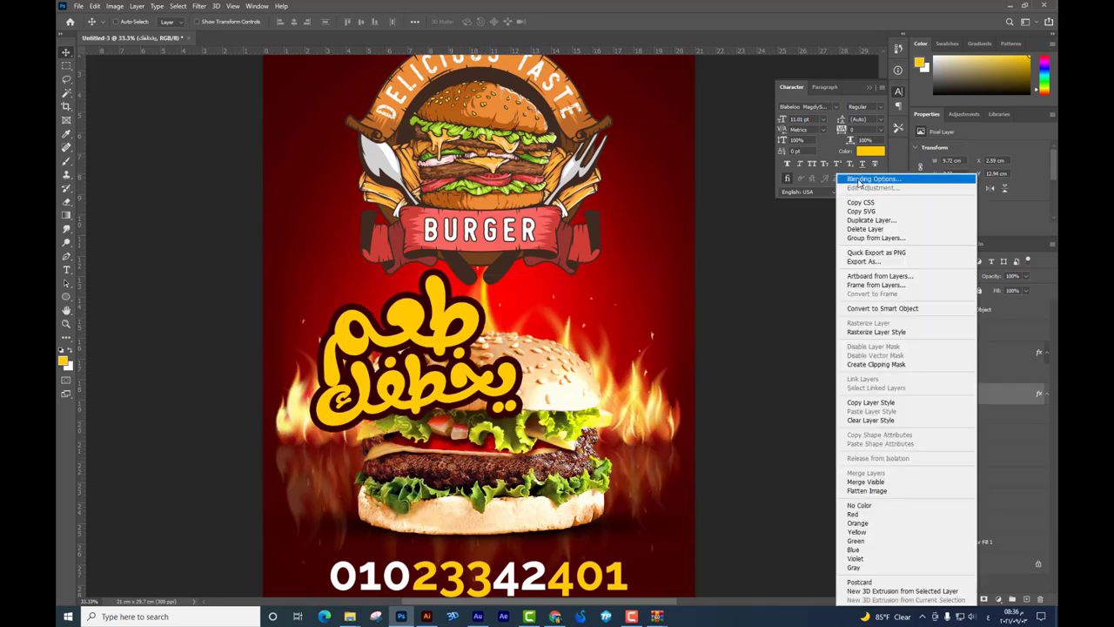
left_click(758, 258)
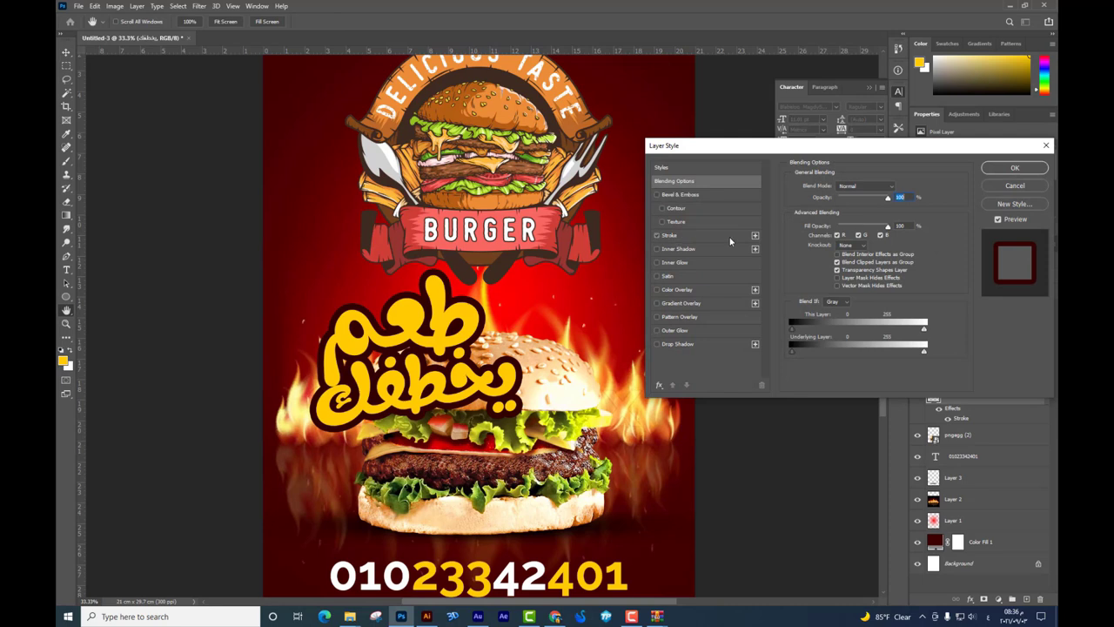
left_click(729, 236)
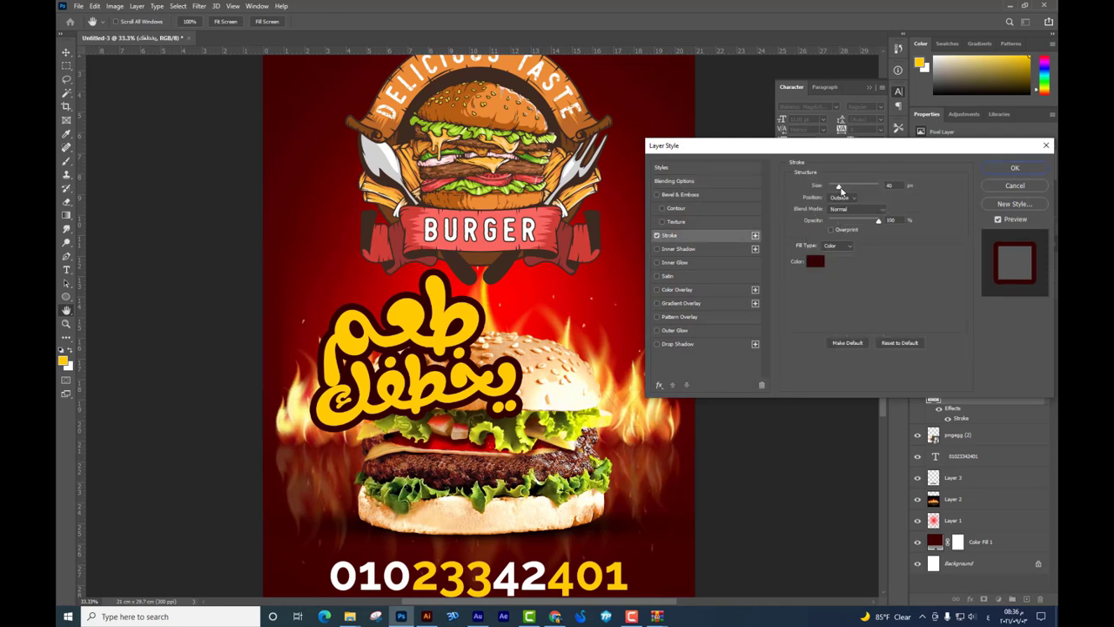
left_click(814, 261)
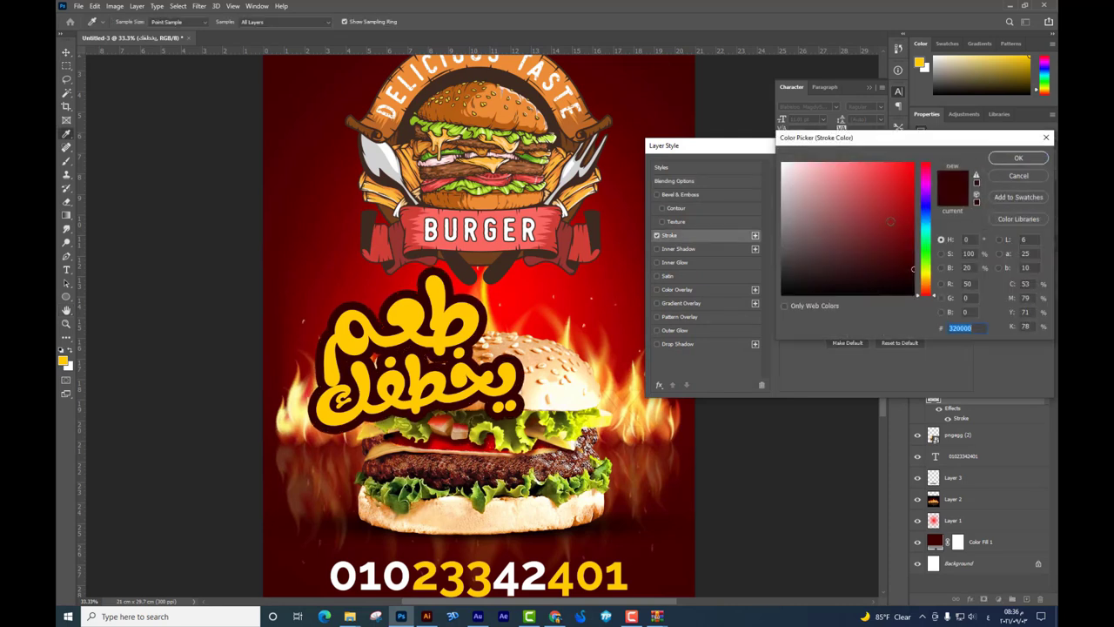
type("c00000")
key("Return")
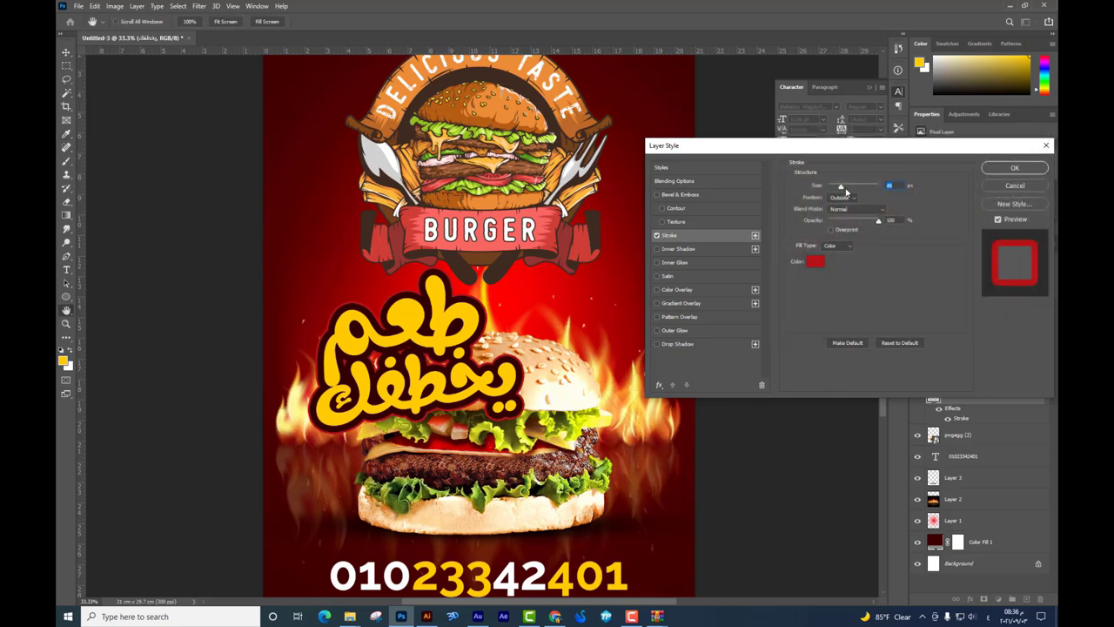
left_click_drag(846, 189, 840, 188)
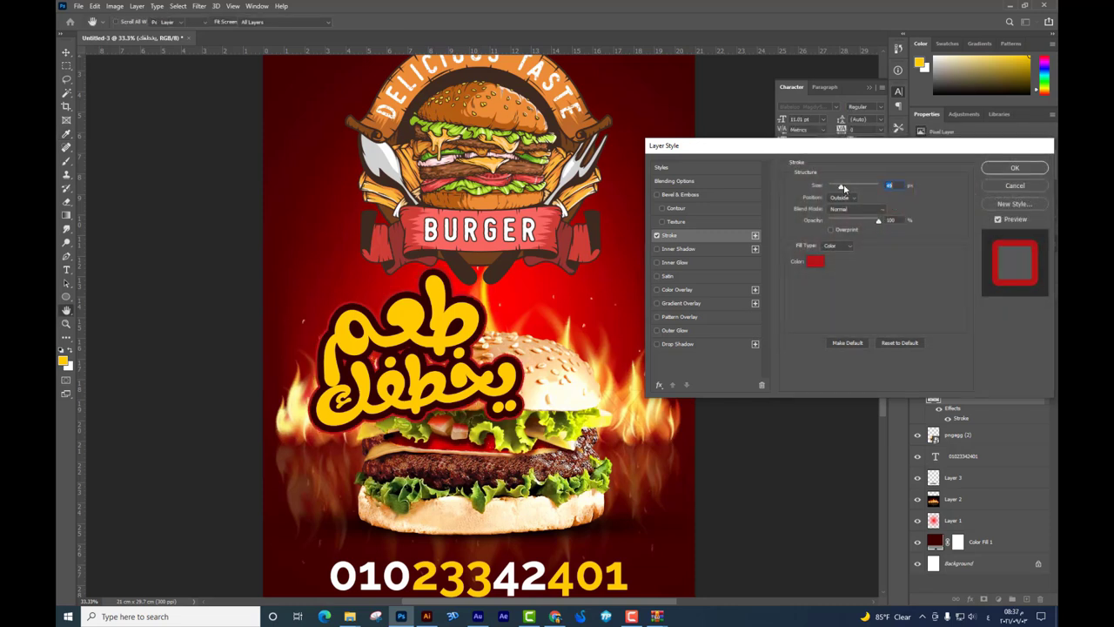
left_click(1014, 168)
Merge the top Arabic text copy and the stroked text layer into one layer.
left_click(980, 333)
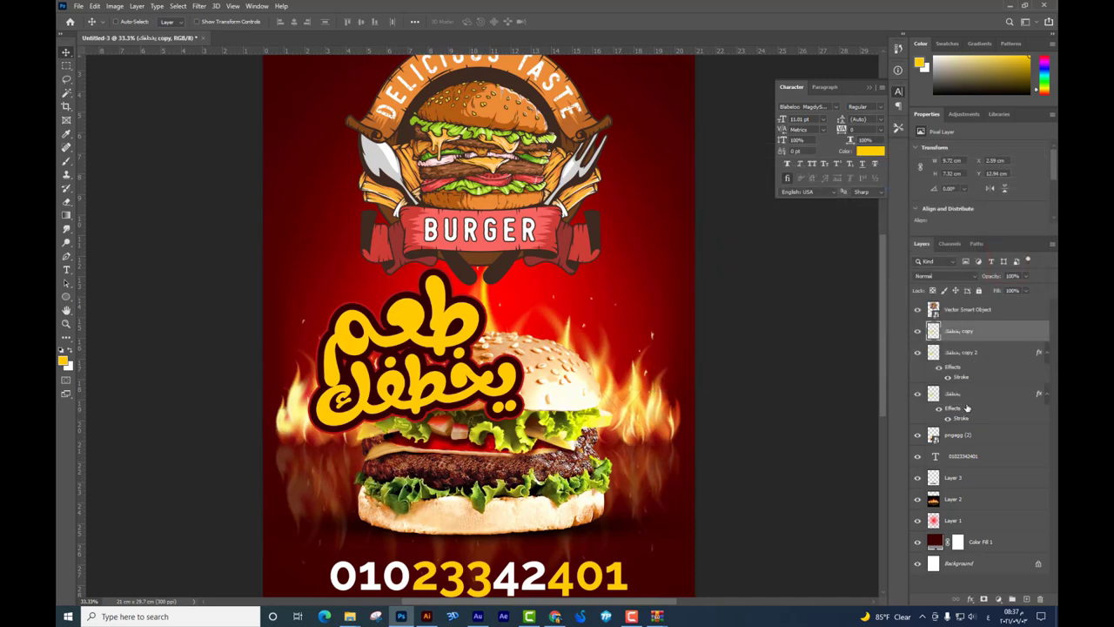
left_click(980, 393, "shift")
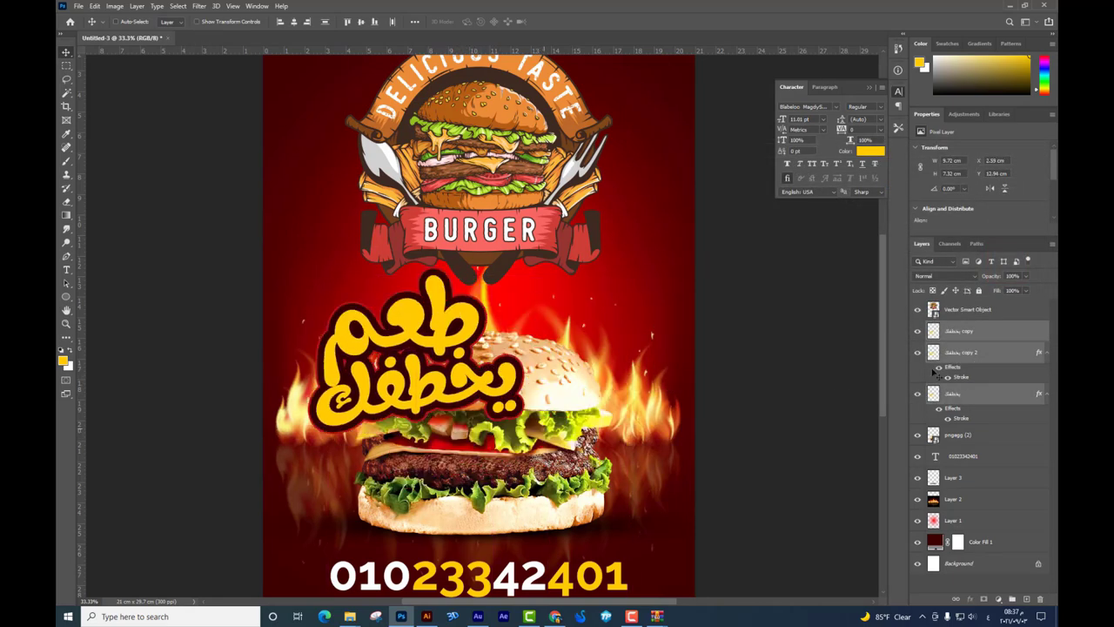
key("ctrl+e")
right_click(1003, 335)
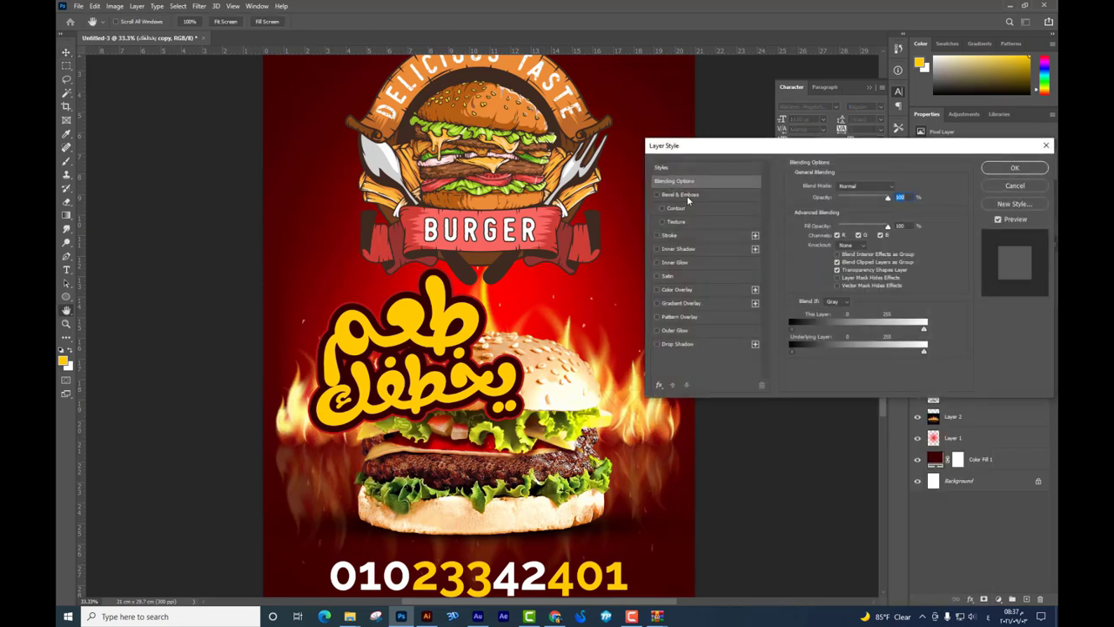
Add Bevel & Emboss (size 147, depth 1000, angle 170) and Satin to the merged text.
left_click(687, 195)
left_click(864, 230)
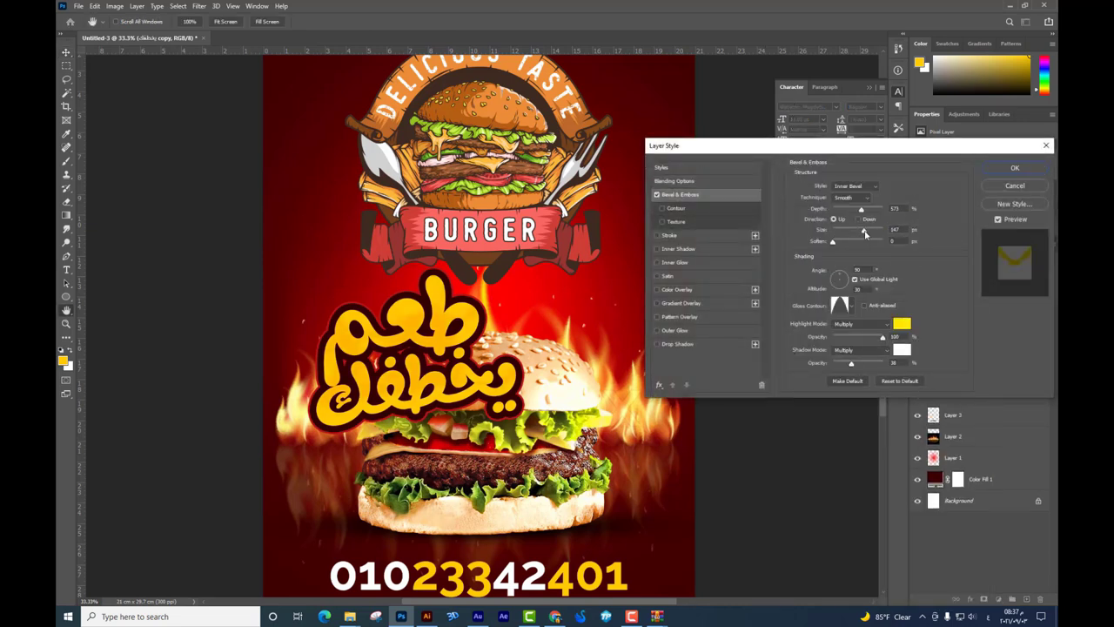
left_click_drag(875, 212, 883, 211)
left_click(883, 363)
left_click_drag(846, 288, 837, 282)
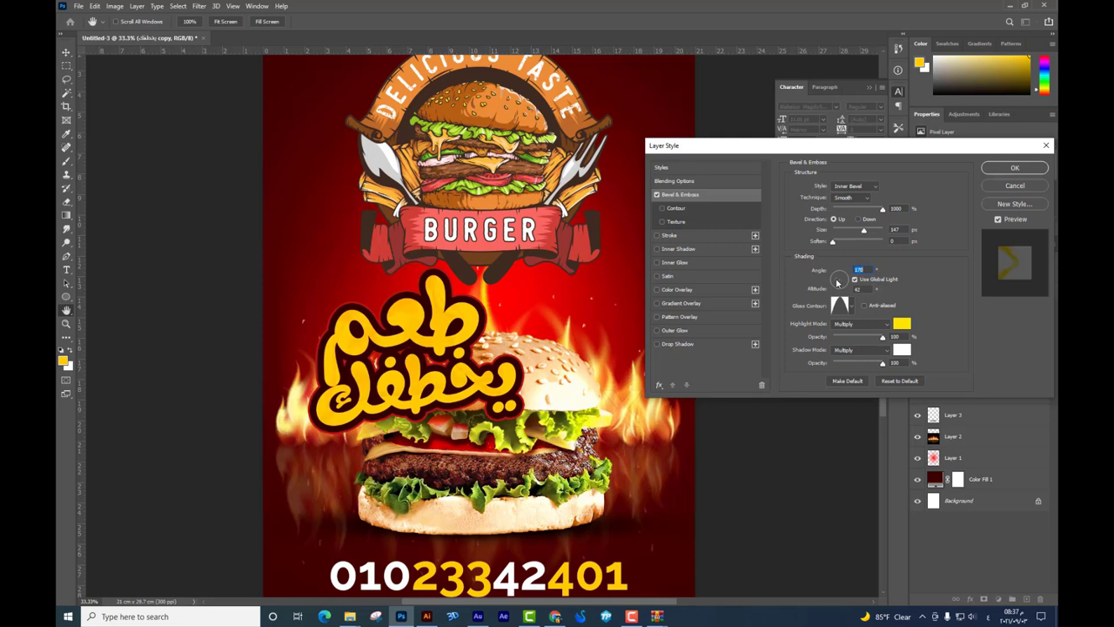
left_click(669, 277)
Apply the bevel and satin effects, then shrink the Arabic slogan and move it to the burger's upper right.
key("Return")
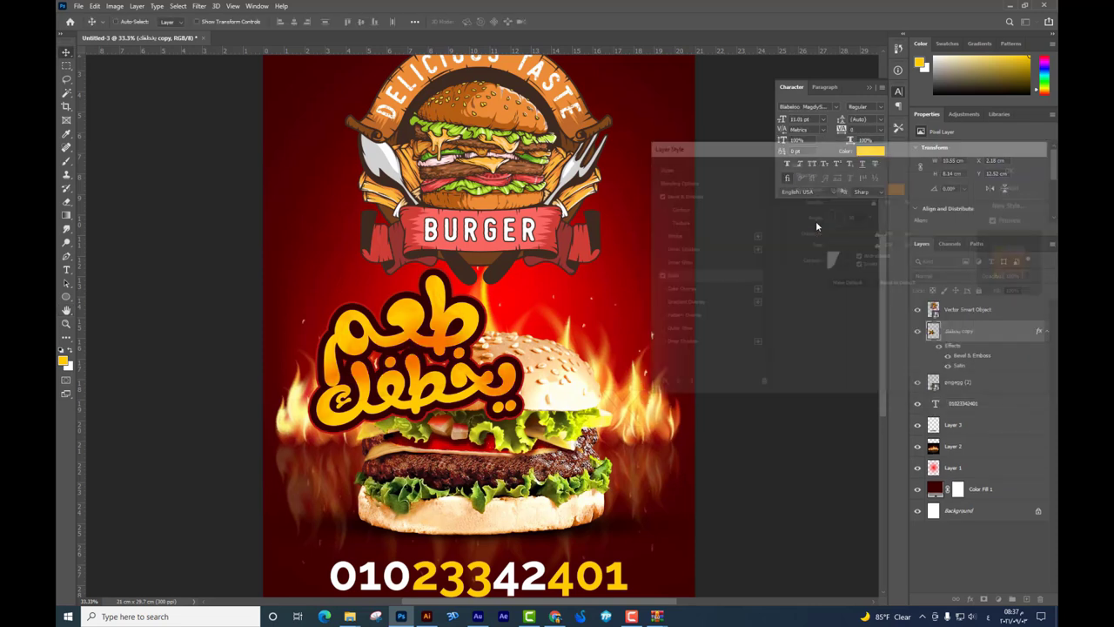
key("ctrl+t")
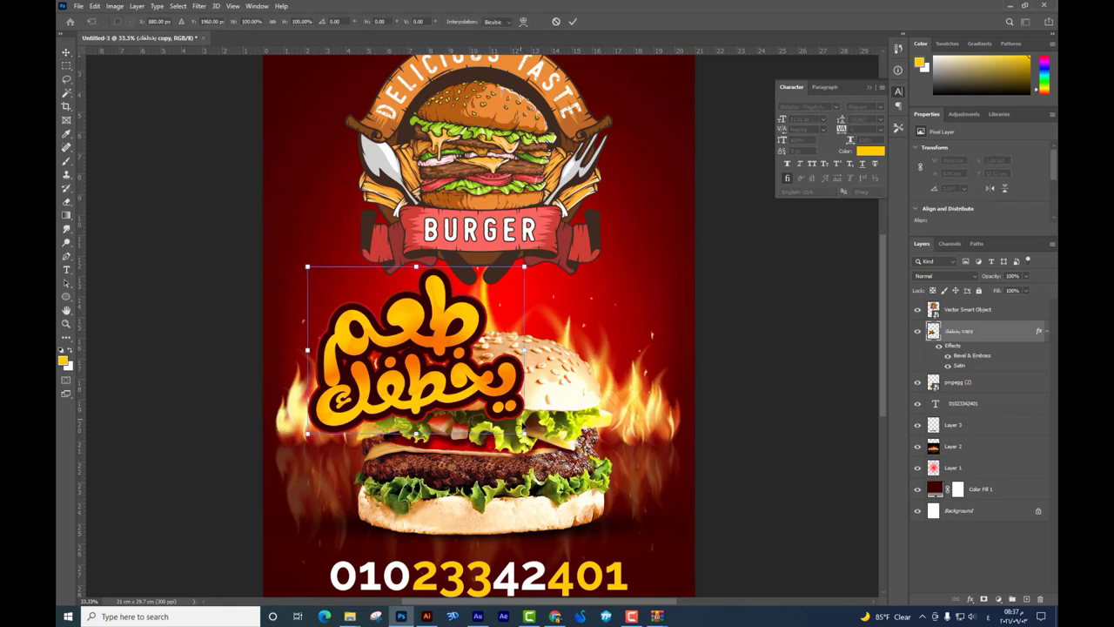
mouse_move(525, 434)
left_mouse_down()
mouse_move(387, 346)
mouse_move(416, 329)
mouse_move(403, 358)
mouse_move(412, 377)
mouse_move(432, 352)
mouse_move(619, 344)
mouse_move(661, 310)
mouse_move(662, 341)
left_mouse_up()
key("Return")
key("ctrl+minus")
key("ctrl+t")
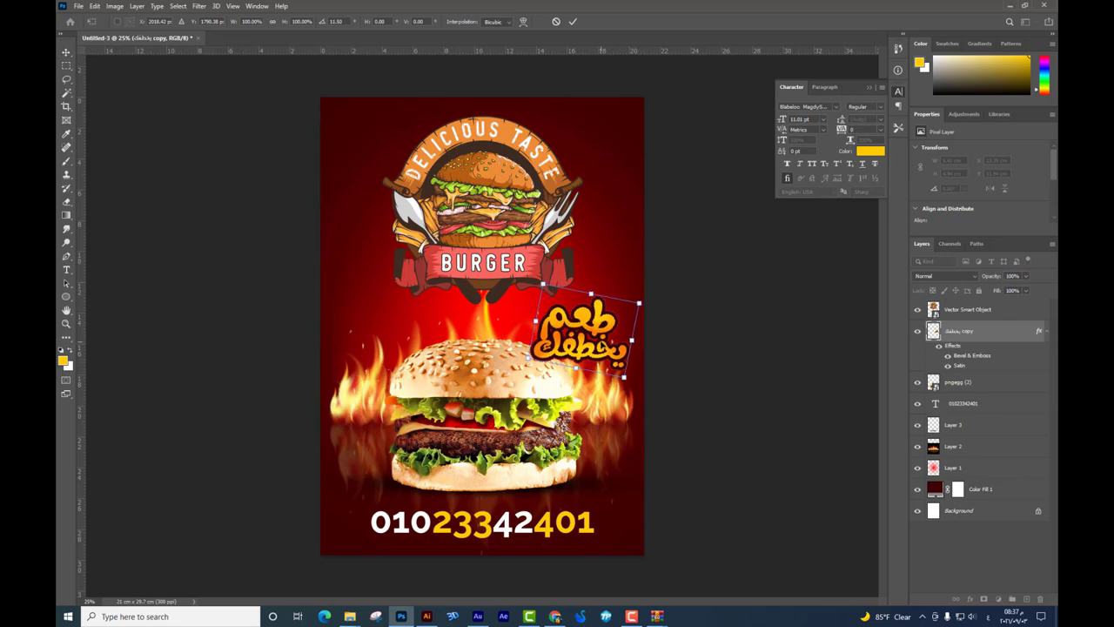
key("Return")
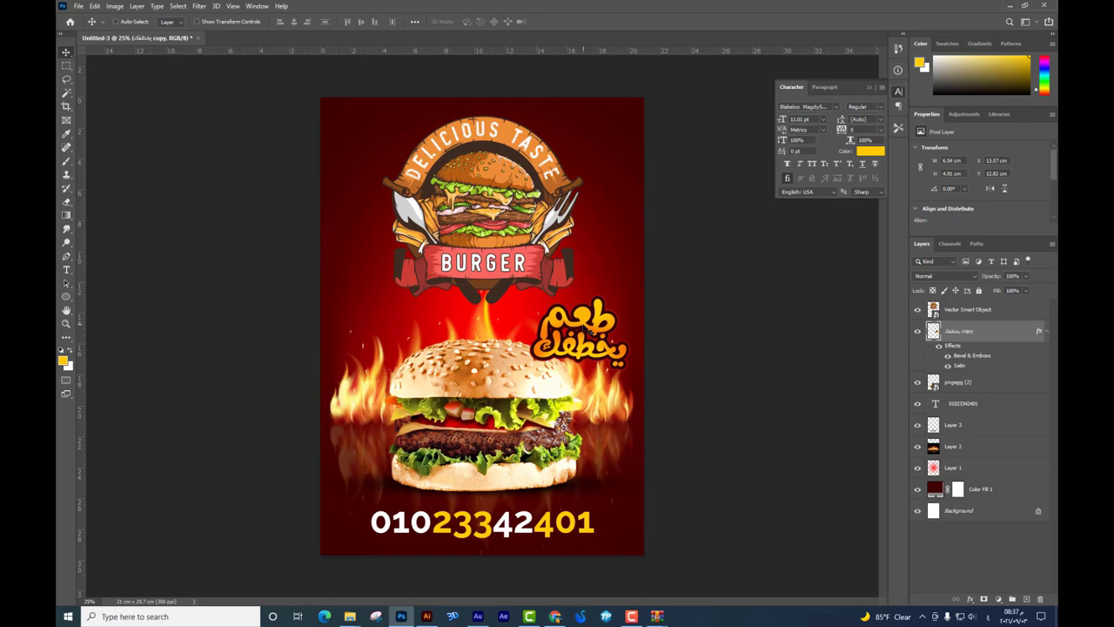
Select the logo and all layers below it, then close the burger poster without saving.
left_click(974, 312)
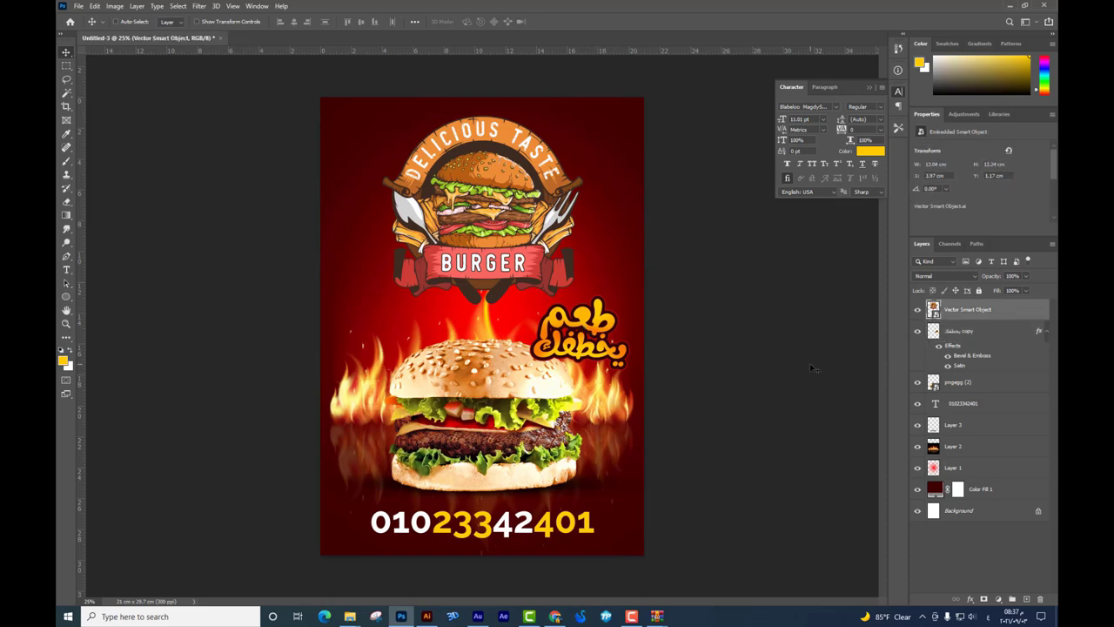
left_click(1003, 491, "shift")
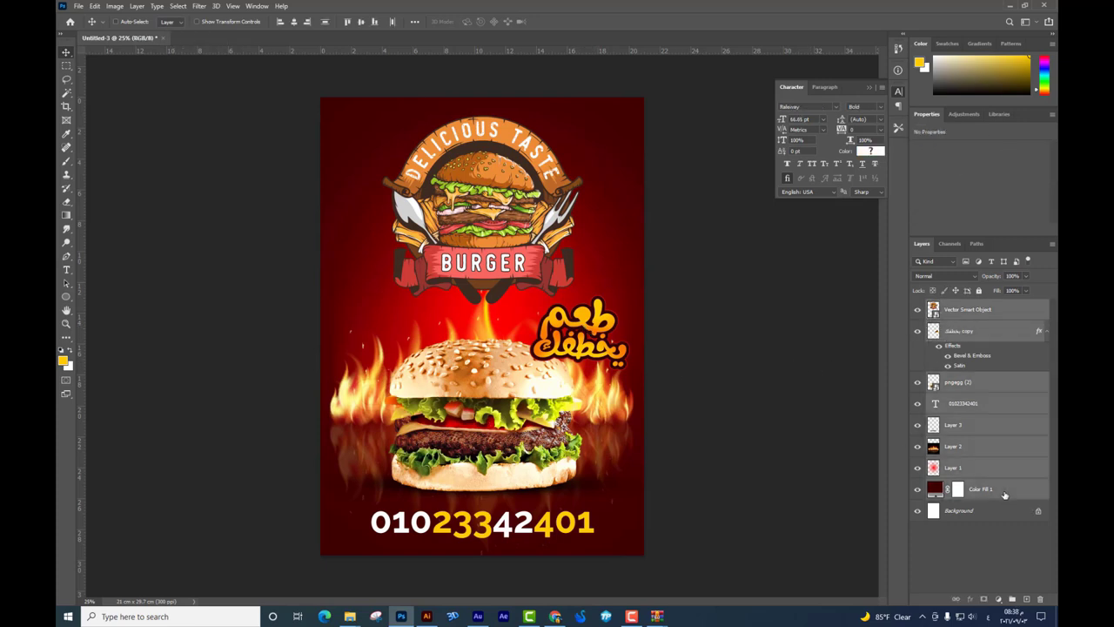
left_click(157, 38)
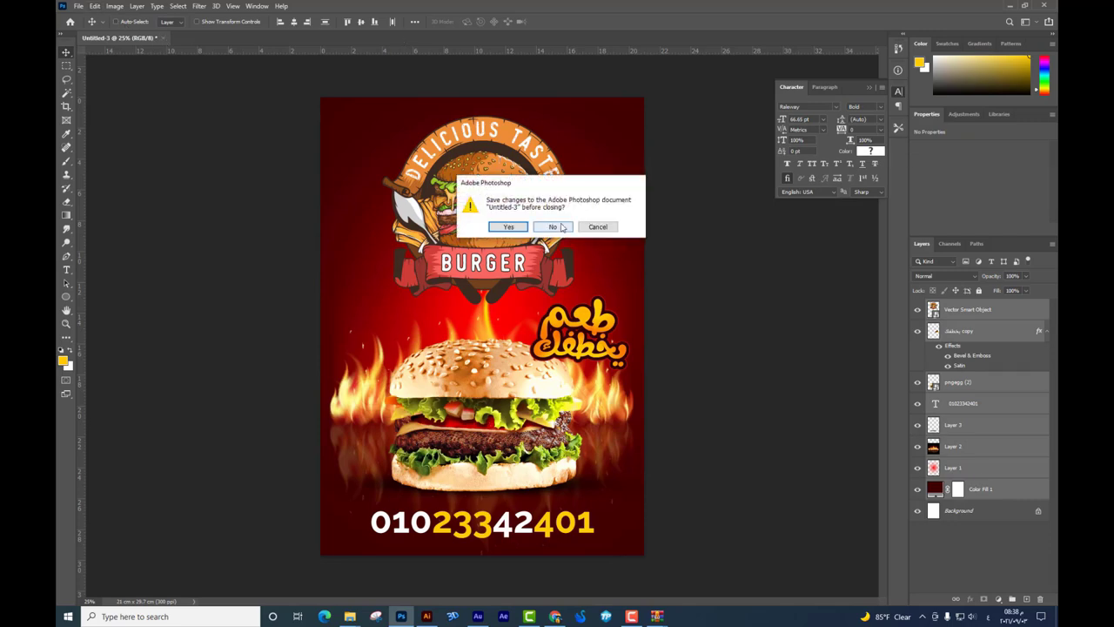
left_click(561, 226)
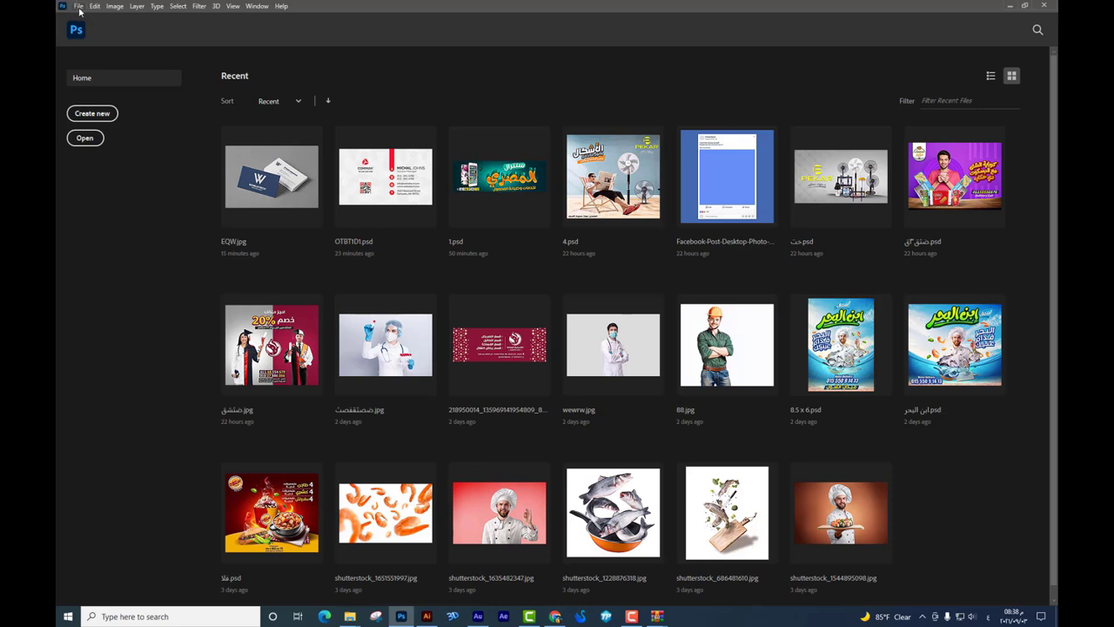
Search Google Images for 'منيو', preview the blue tri-fold menu, then return to Photoshop.
left_click(529, 616)
mouse_move(554, 616)
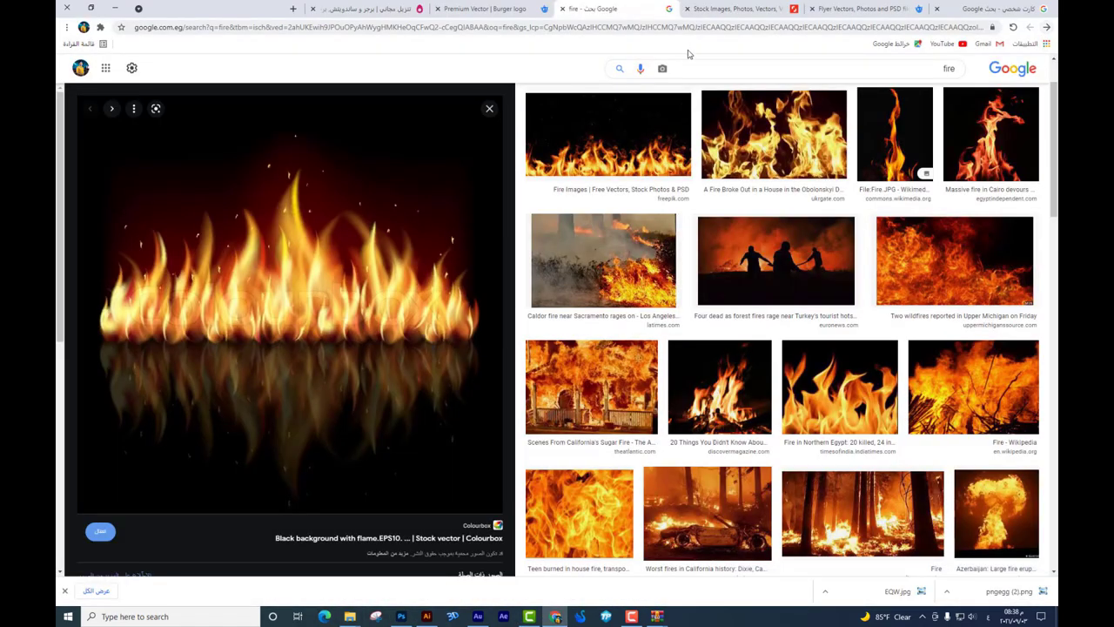
left_click(738, 70)
key("ctrl+a")
type("منيو")
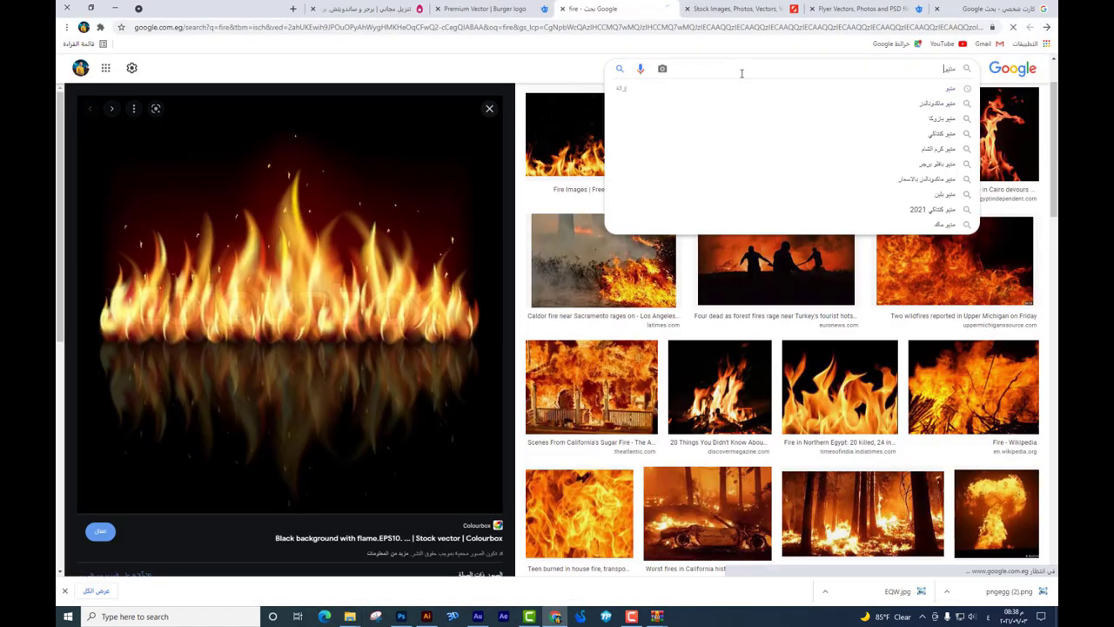
key("Return")
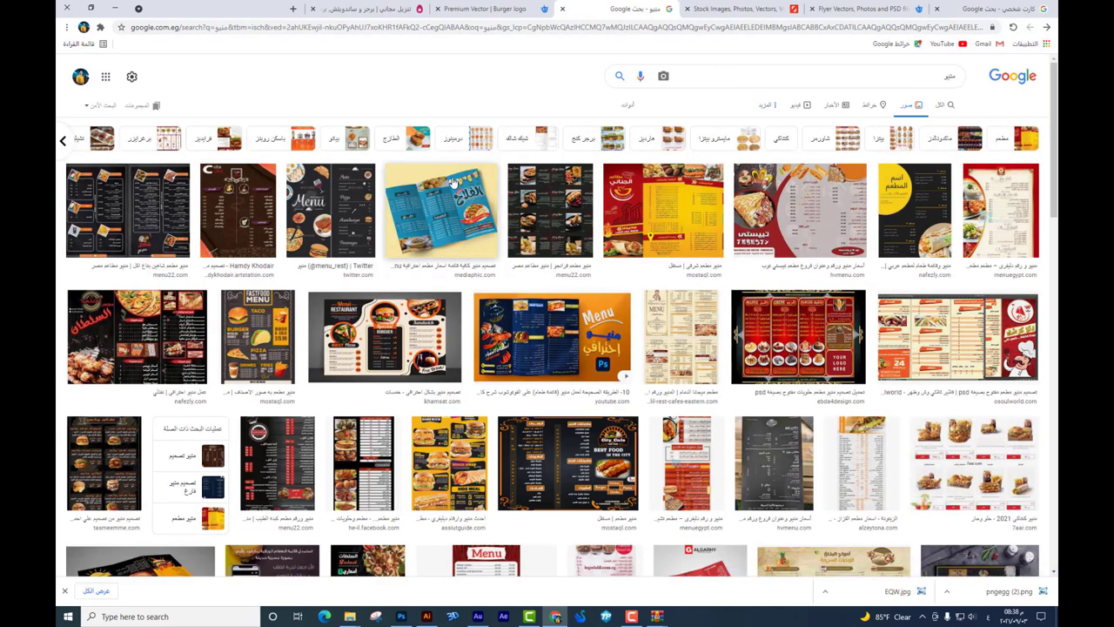
left_click(452, 182)
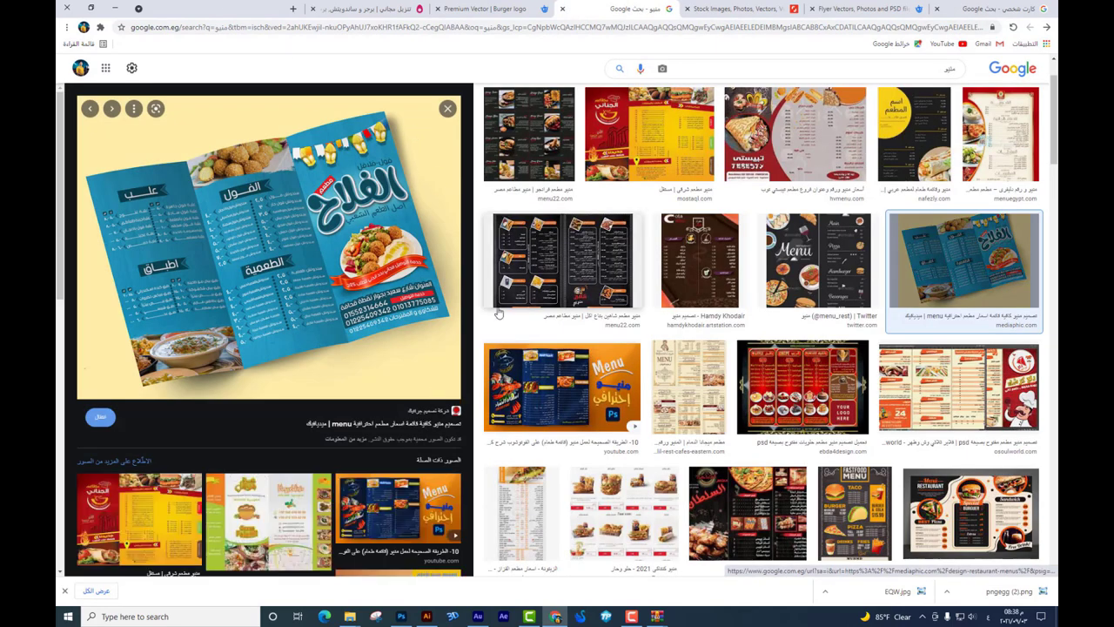
left_click(401, 616)
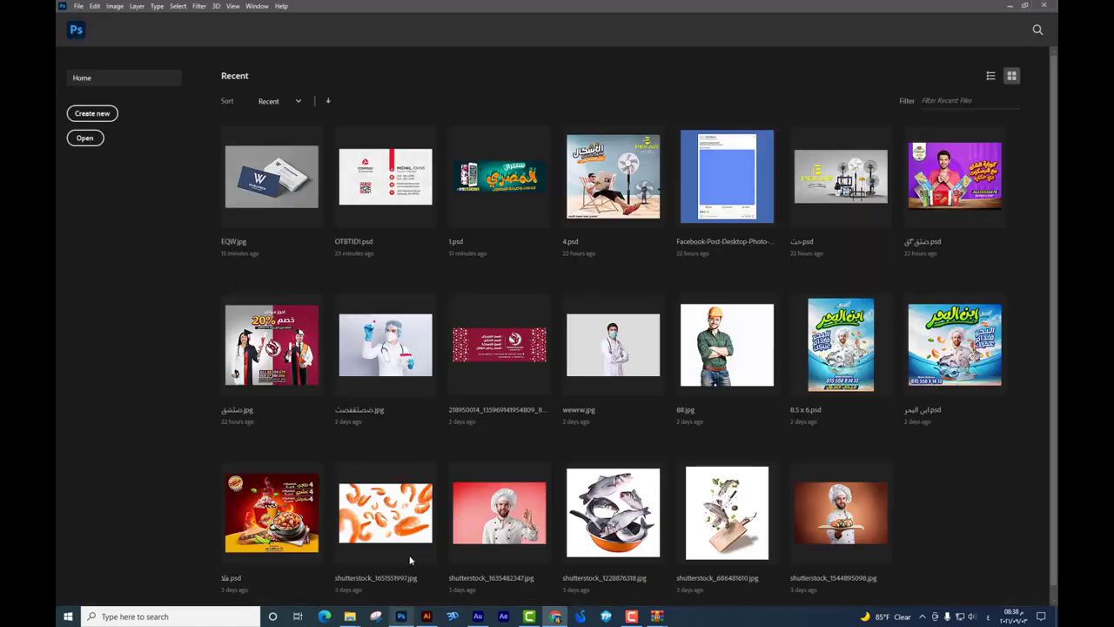
Create a new A4 landscape print document, 297 × 210 mm at 300 ppi.
left_click(78, 6)
left_click(95, 15)
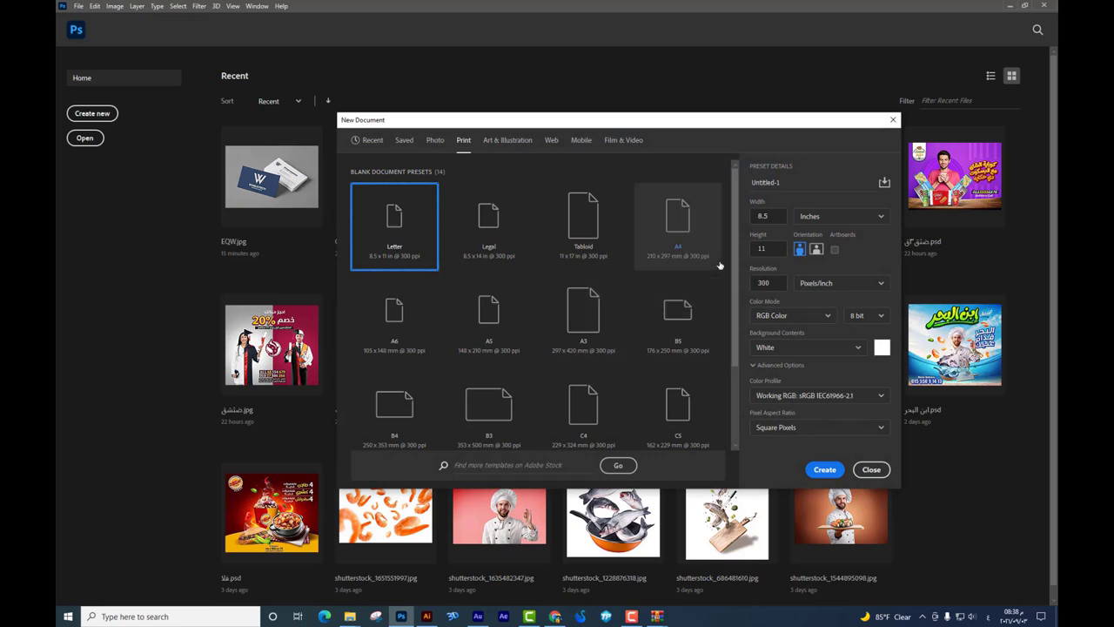
left_click(668, 235)
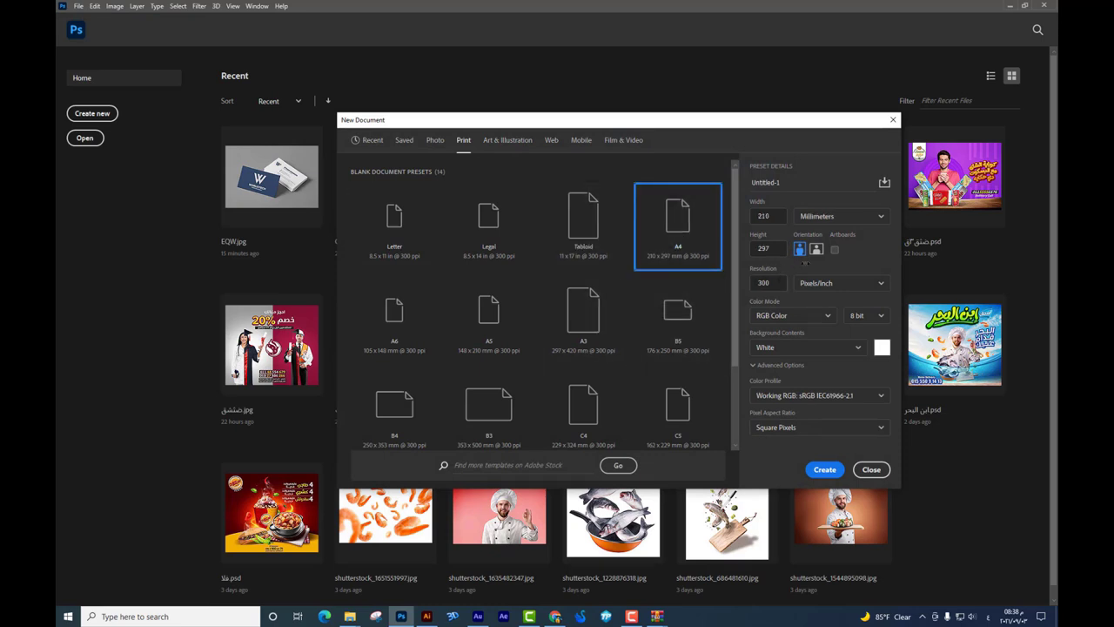
left_click(817, 251)
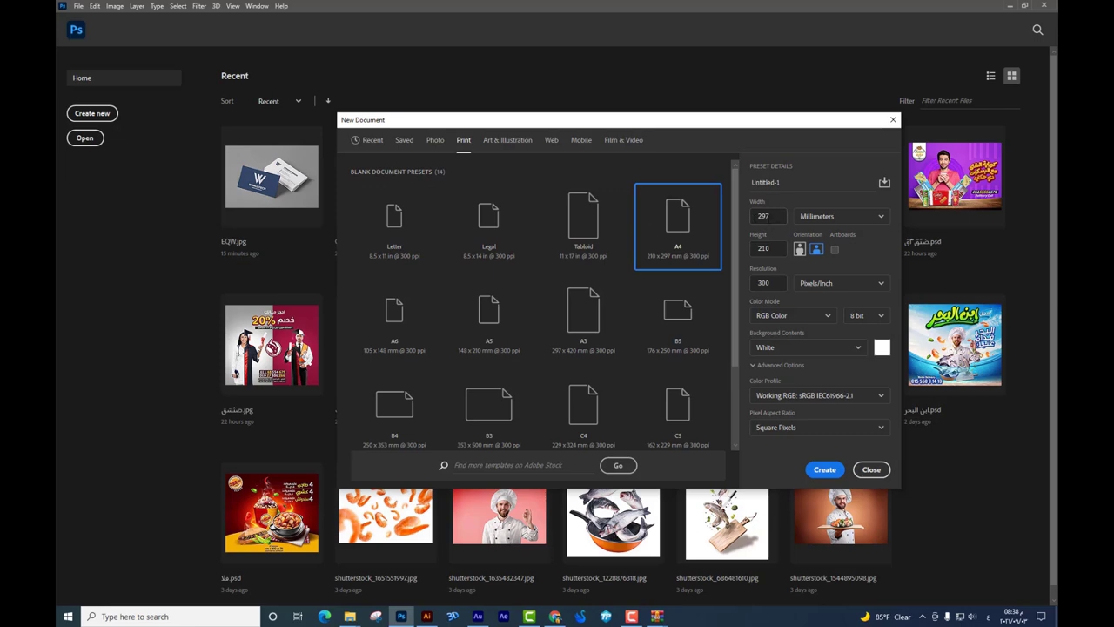
left_click(815, 474)
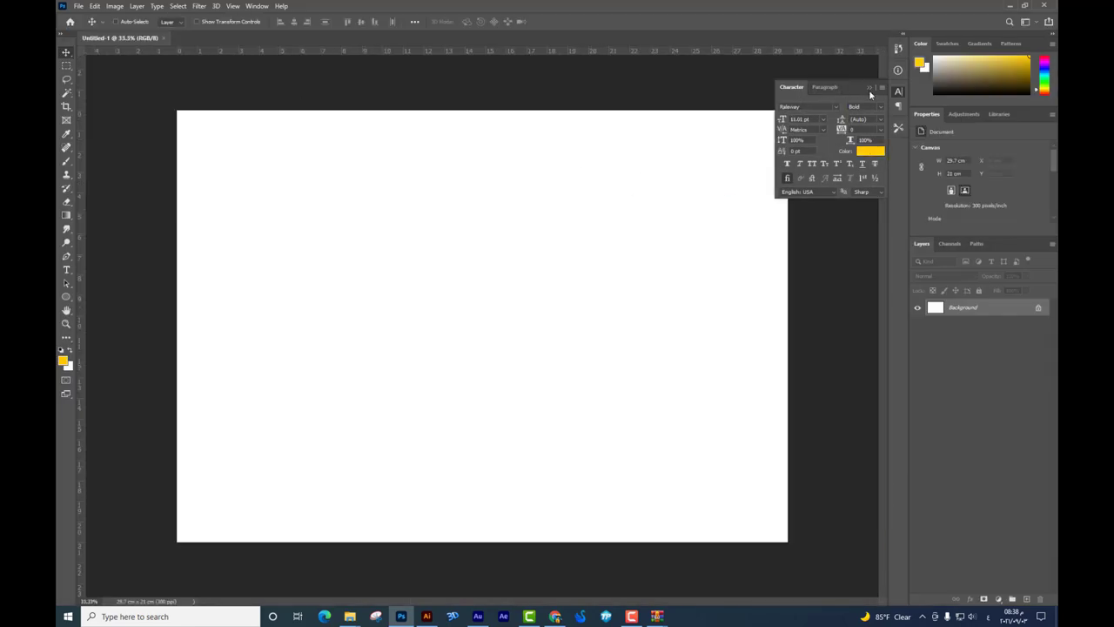
Check the 29.7 cm canvas width in Image Size, then bring up the browser's Google homepage.
left_click(869, 88)
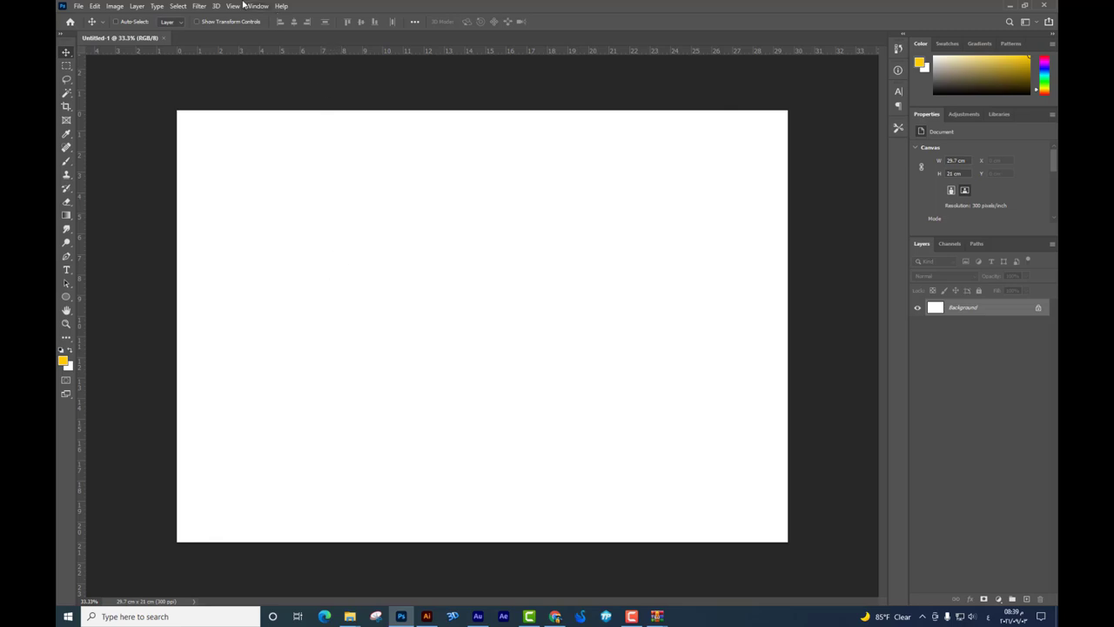
left_click(115, 6)
left_click(174, 82)
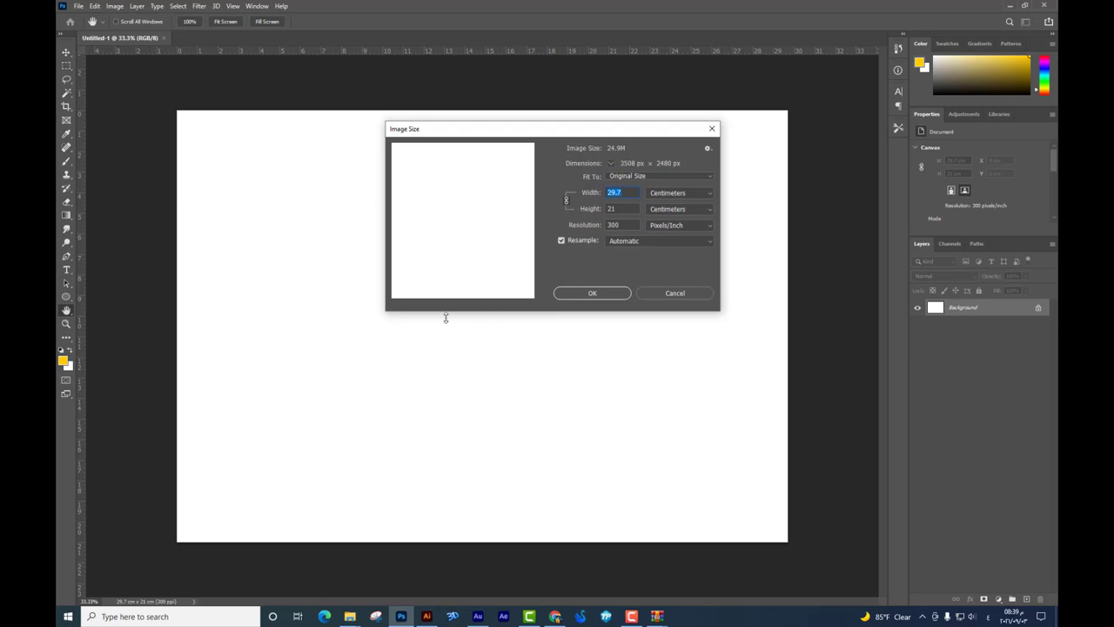
left_click(68, 617)
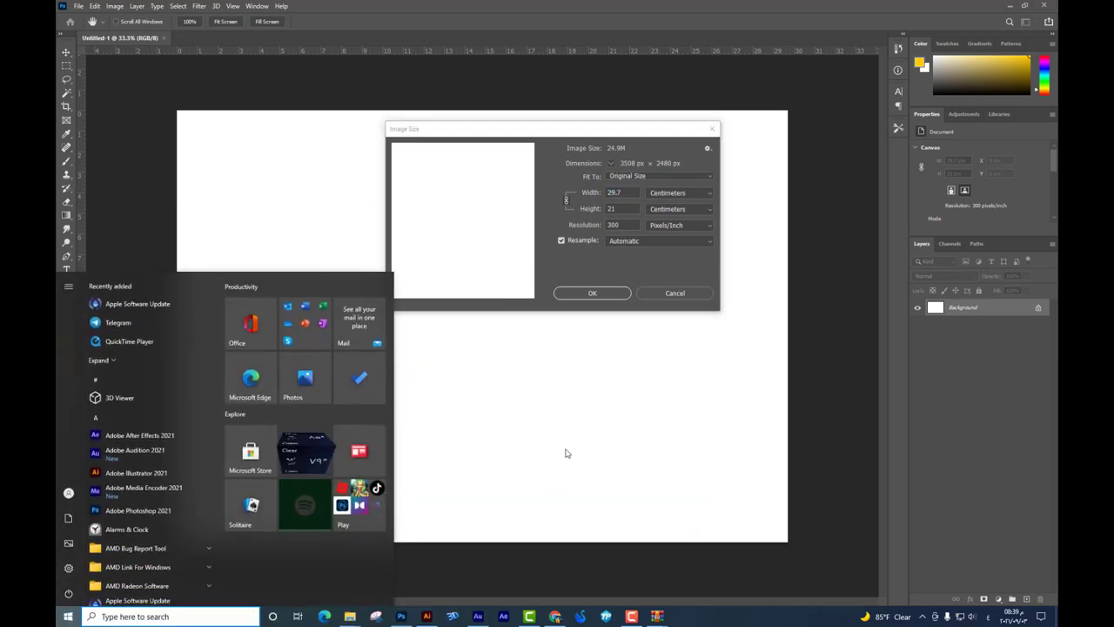
left_click(567, 450)
left_click(555, 617)
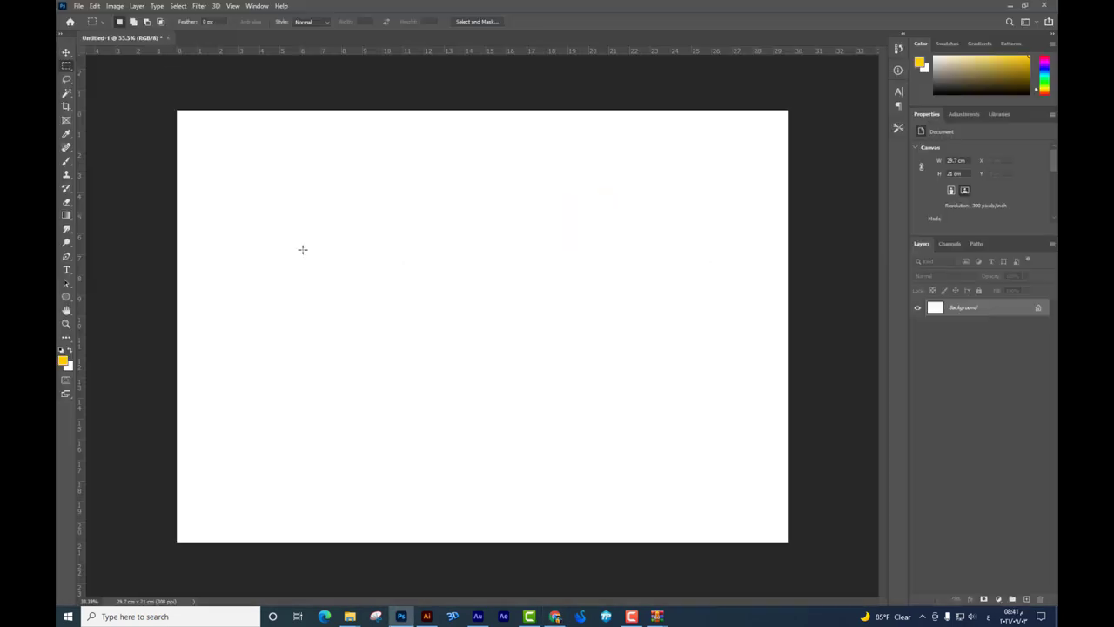
left_click(554, 616)
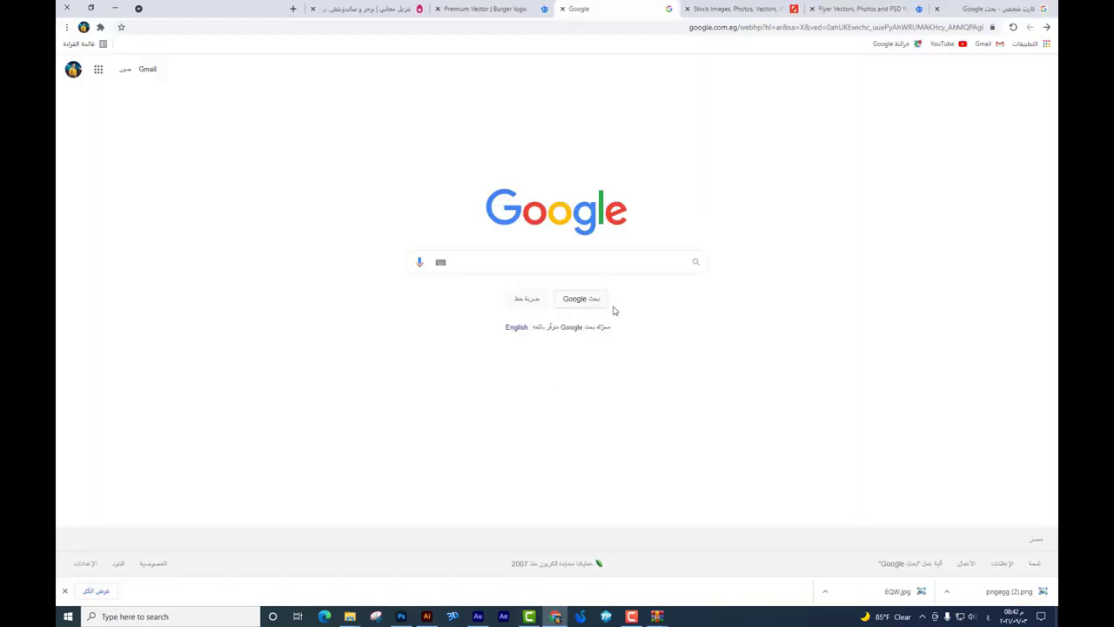
Search Google for 'حاسبة' to bring up the calculator.
left_click(635, 265)
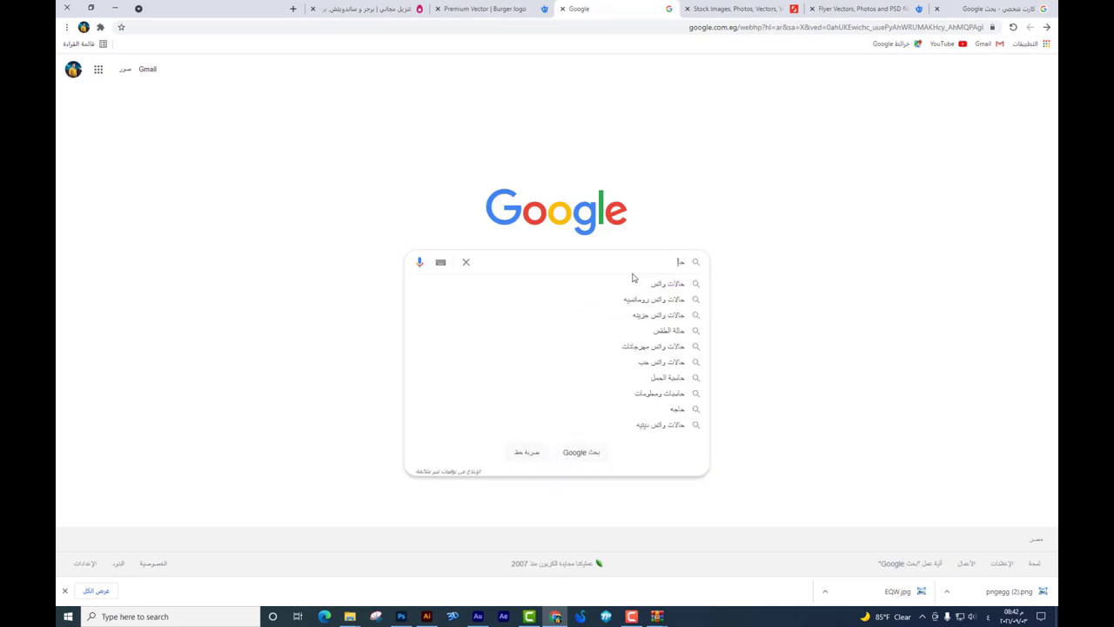
type("حاسبة")
key("Return")
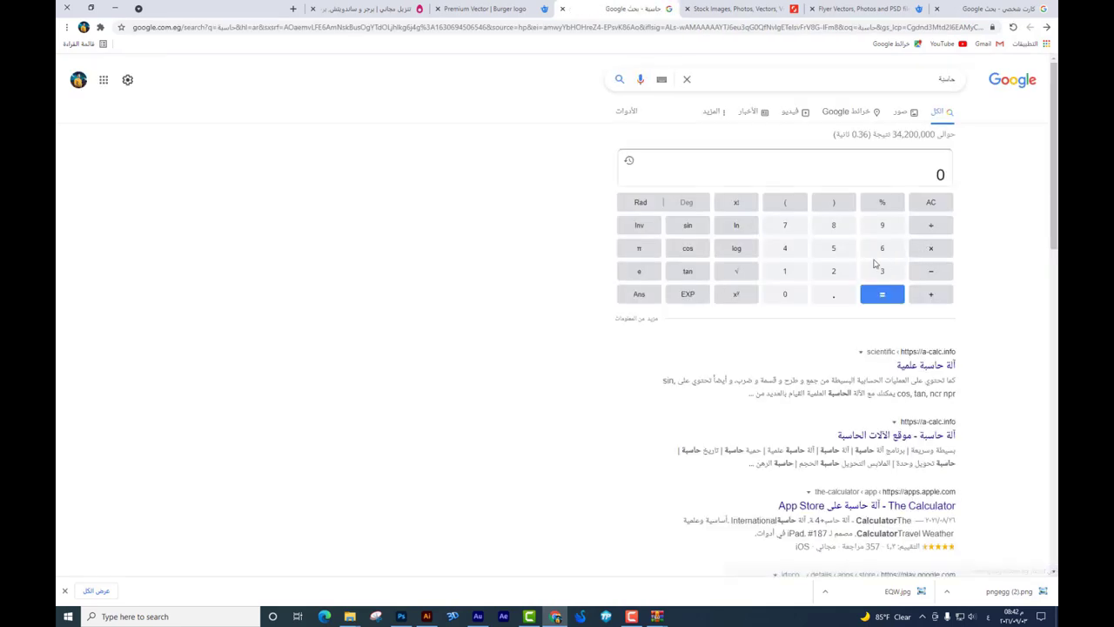
Compute 29.7 ÷ 3 = 9.9 on the calculator keypad.
left_click(834, 271)
left_click(886, 228)
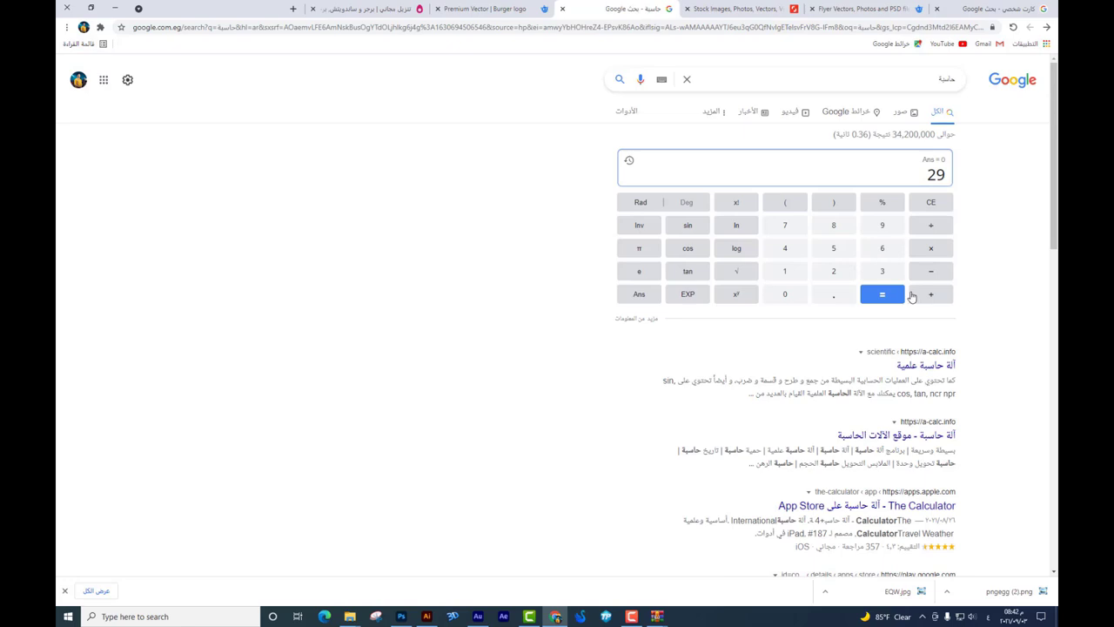
left_click(827, 295)
left_click(788, 227)
left_click(942, 228)
left_click(886, 275)
left_click(888, 295)
Add a vertical guide at 9.9 cm with New Guide.
key("alt+Tab")
left_click(233, 6)
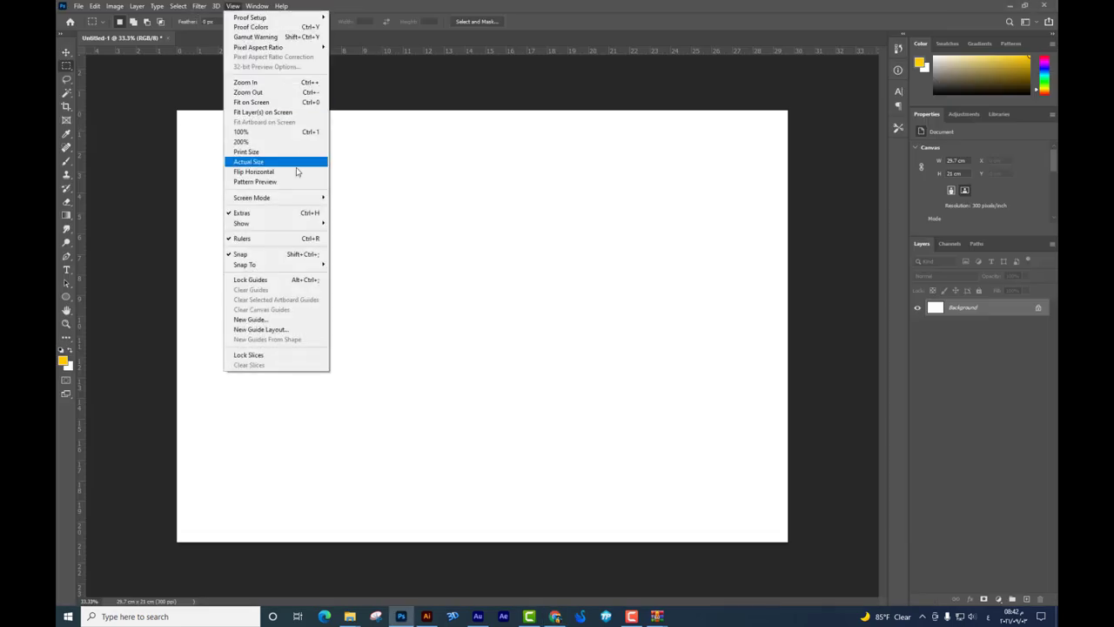
left_click(257, 319)
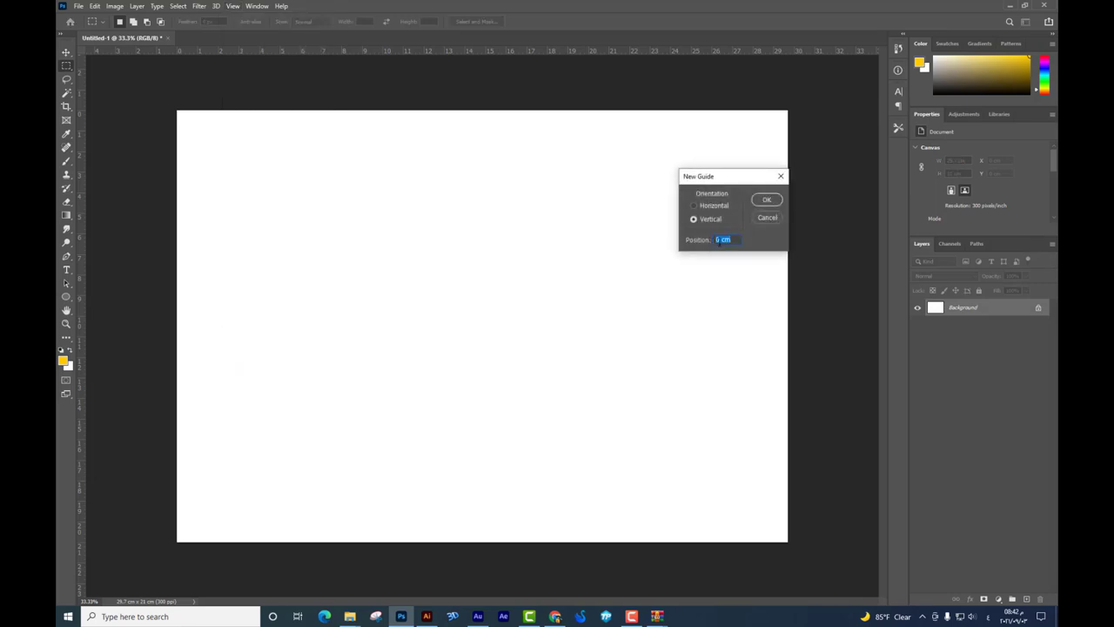
left_click(717, 240)
type("9.9")
key("Return")
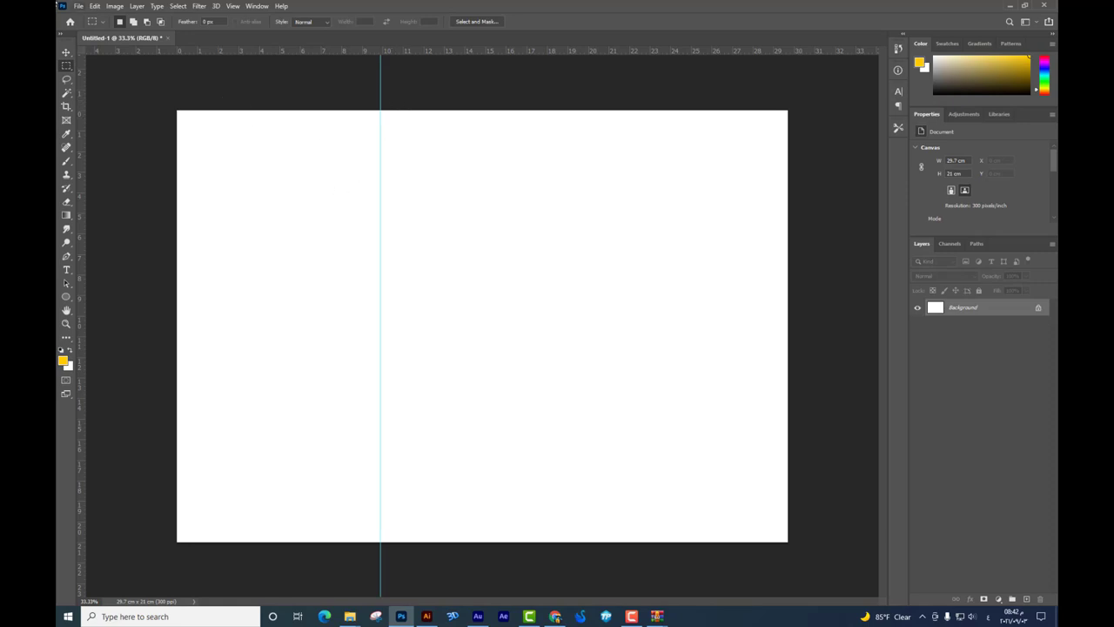
Drag a second vertical guide to about 19.8 cm, checking panel widths with marquee selections.
left_click_drag(177, 111, 380, 323)
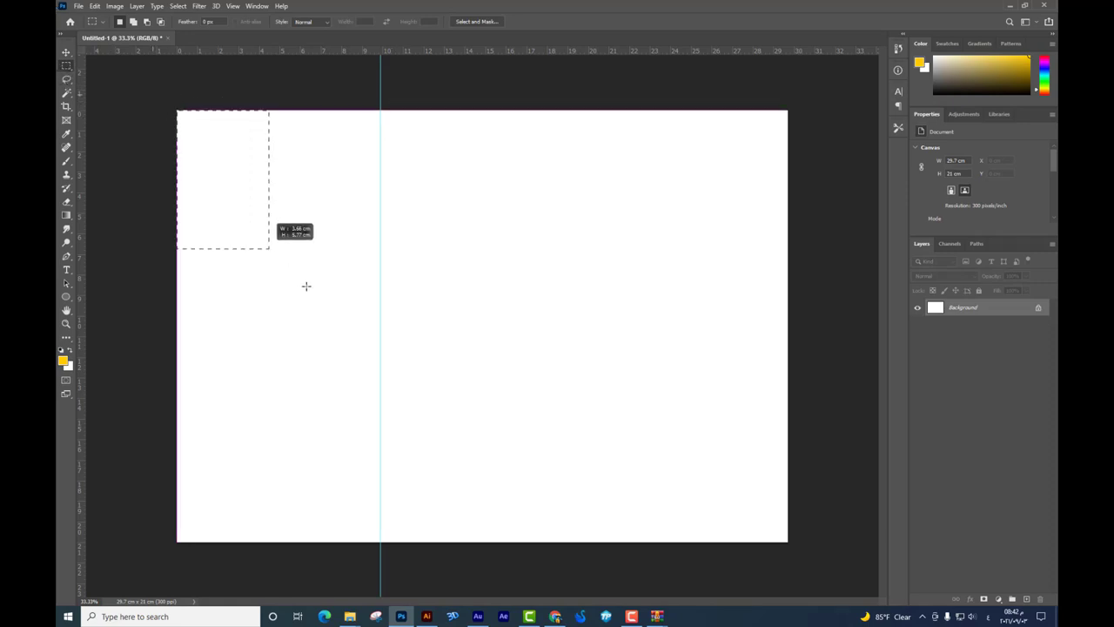
left_click_drag(225, 179, 462, 178)
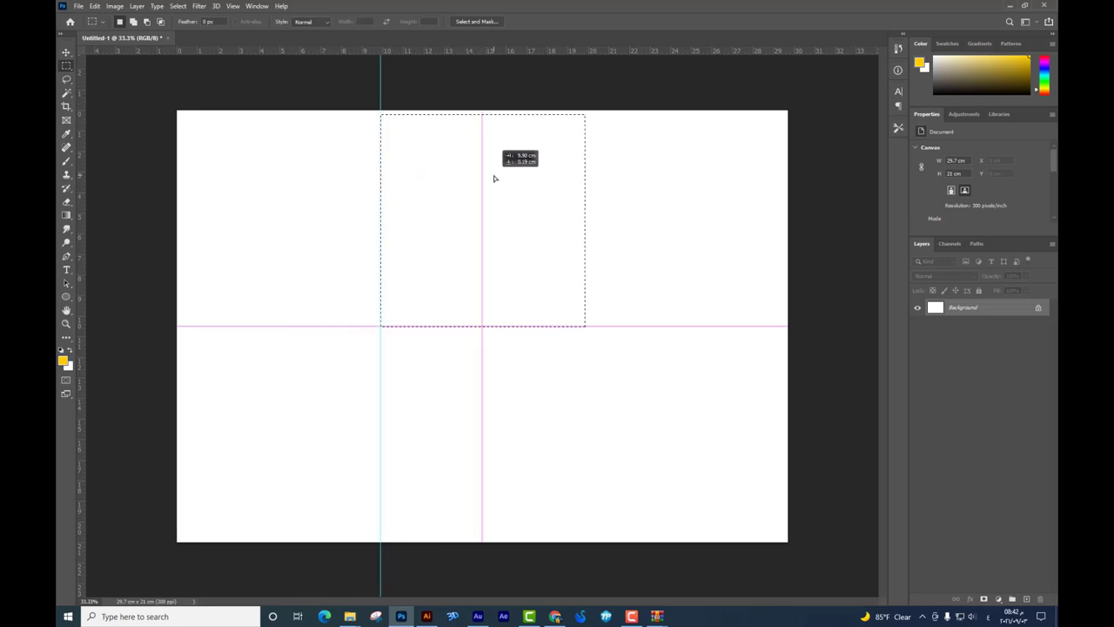
left_click_drag(486, 179, 502, 178)
left_click_drag(80, 144, 584, 142)
key("ctrl+d")
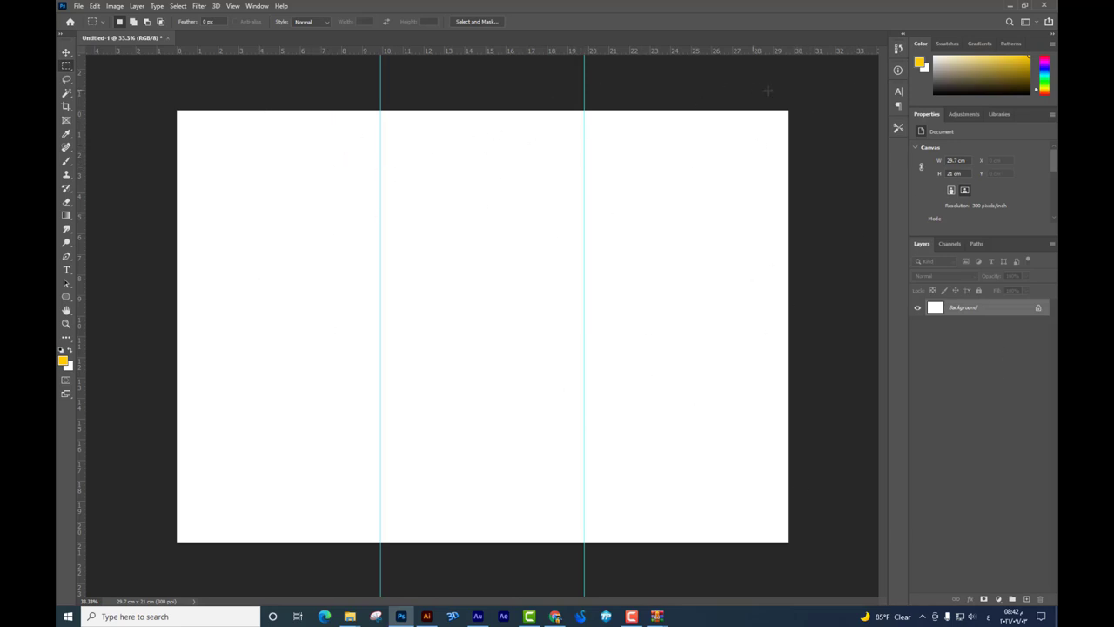
left_click_drag(788, 92, 597, 567)
mouse_move(699, 368)
left_mouse_down()
mouse_move(536, 365)
mouse_move(319, 337)
left_mouse_up()
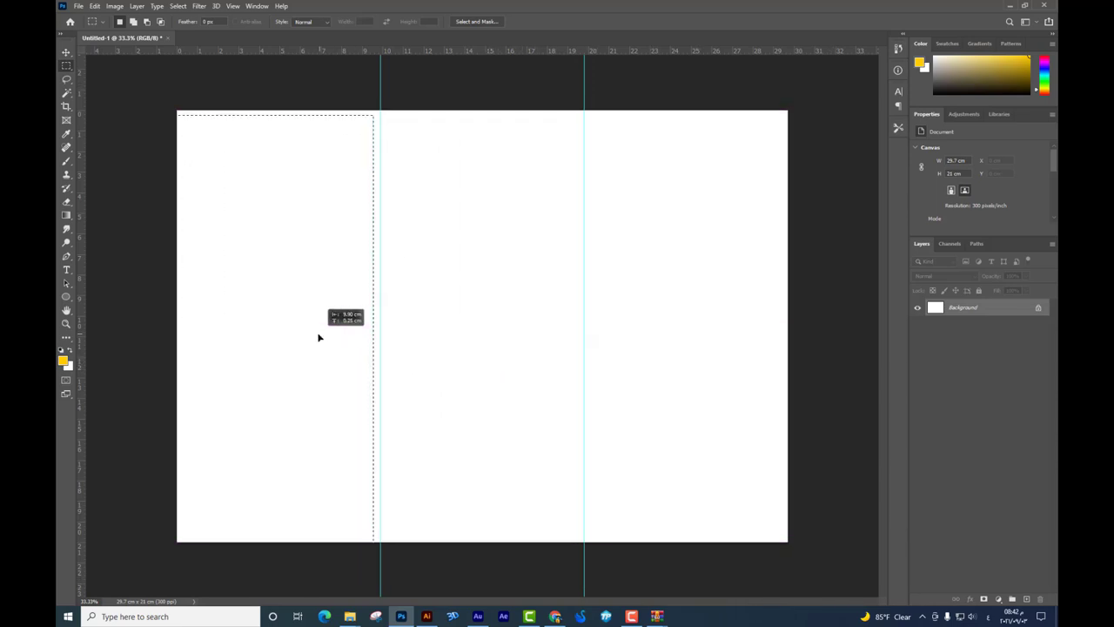
left_click_drag(318, 338, 309, 332)
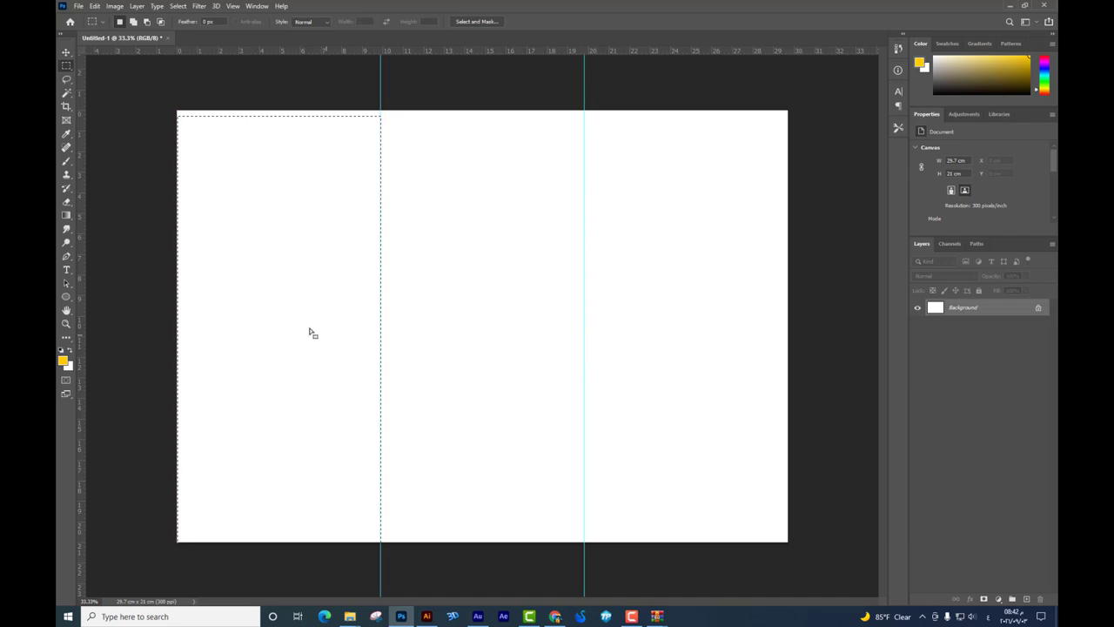
key("ctrl+d")
Draw a yellow rectangle over the left panel and Alt-drag a copy into the middle panel.
left_click(66, 297)
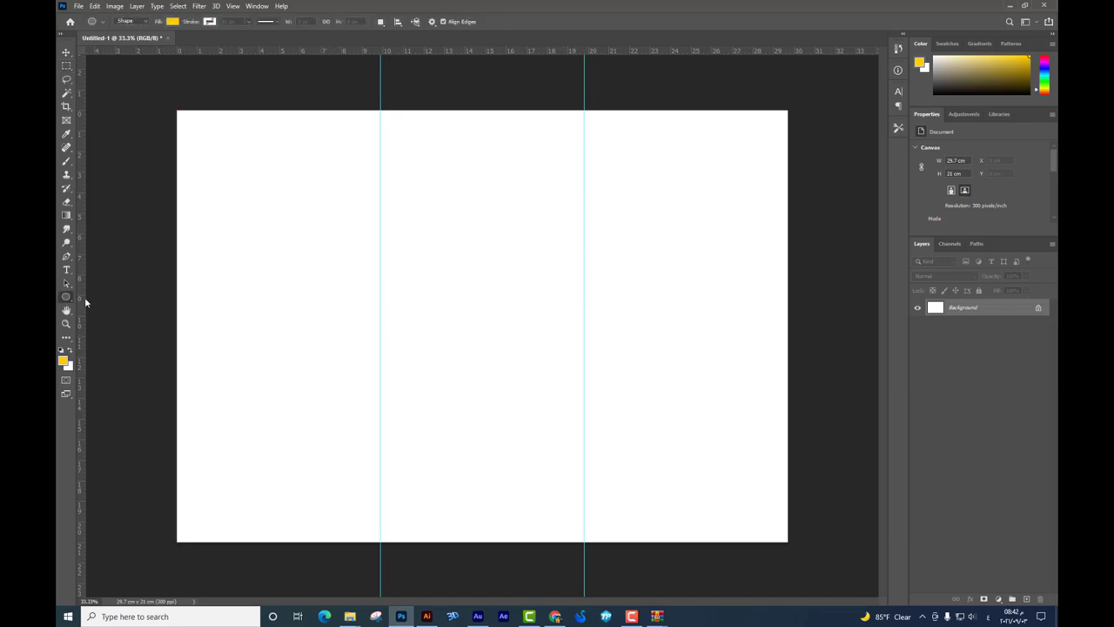
mouse_move(160, 88)
left_mouse_down()
mouse_move(349, 514)
mouse_move(381, 554)
left_mouse_up()
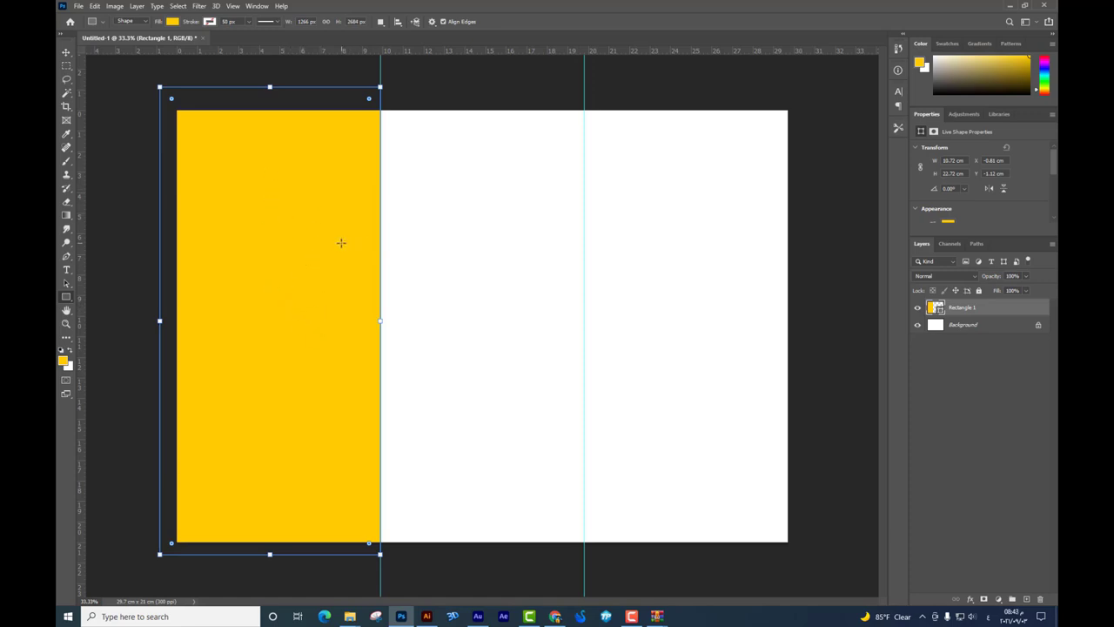
left_click(65, 52)
left_click_drag(273, 194, 484, 195)
left_click_drag(980, 322, 941, 325)
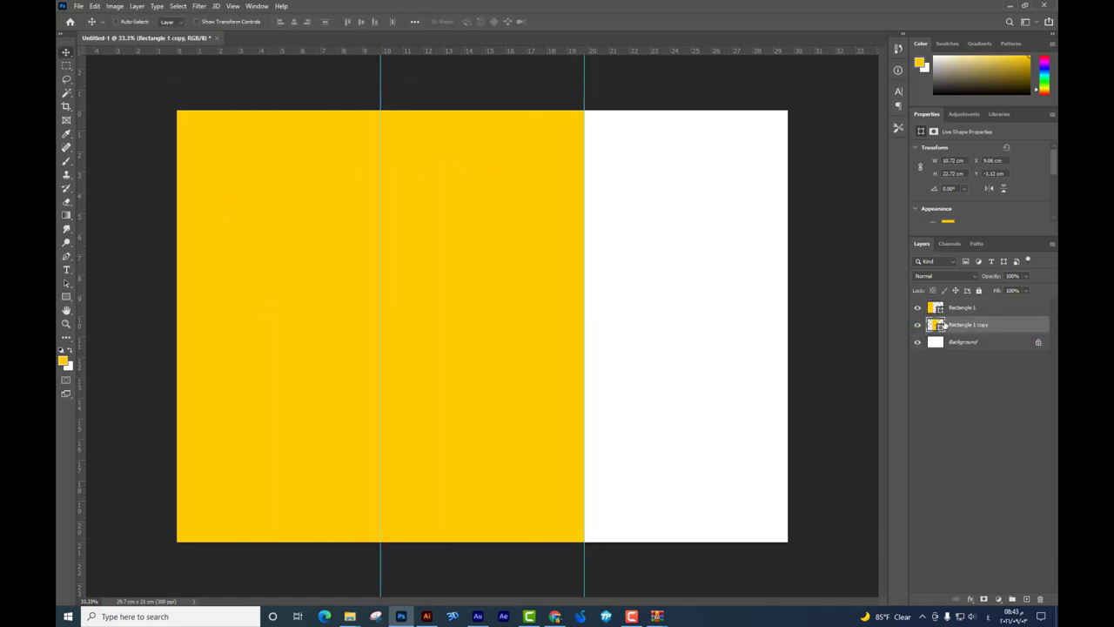
Recolour the copied rectangle dark teal, then bring the browser to the front.
double_click(937, 325)
left_click(928, 247)
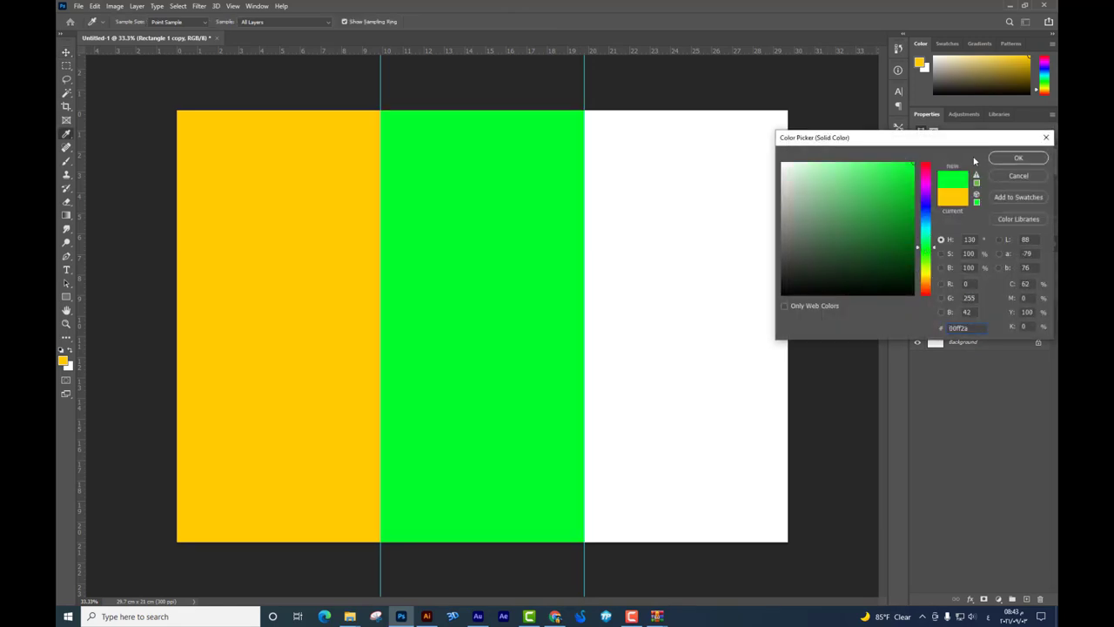
left_click(926, 224)
left_click(913, 245)
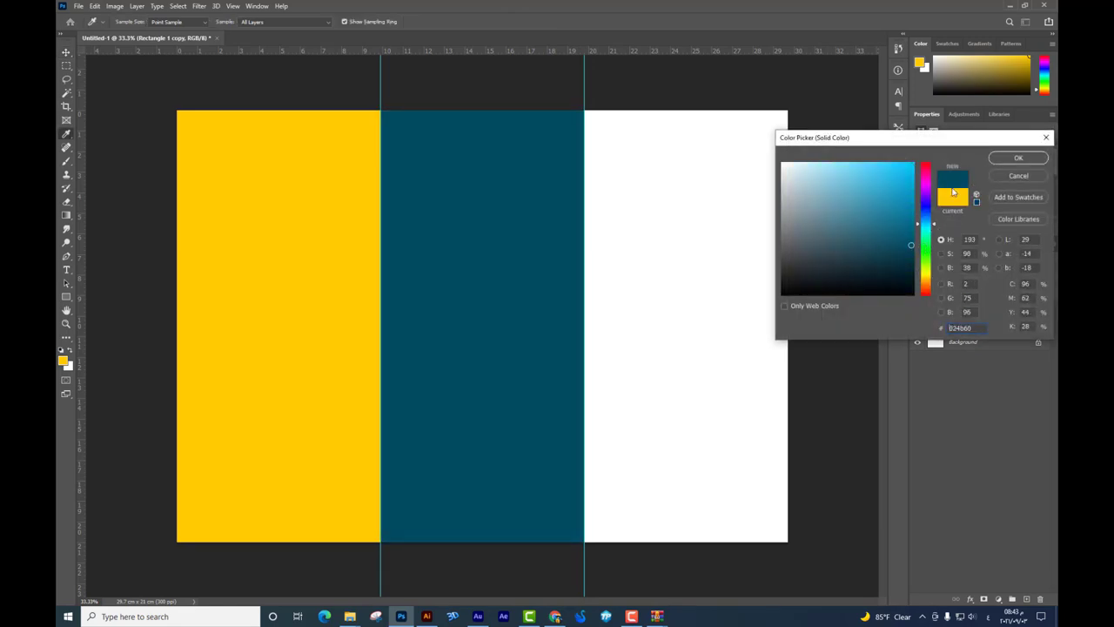
left_click(1011, 160)
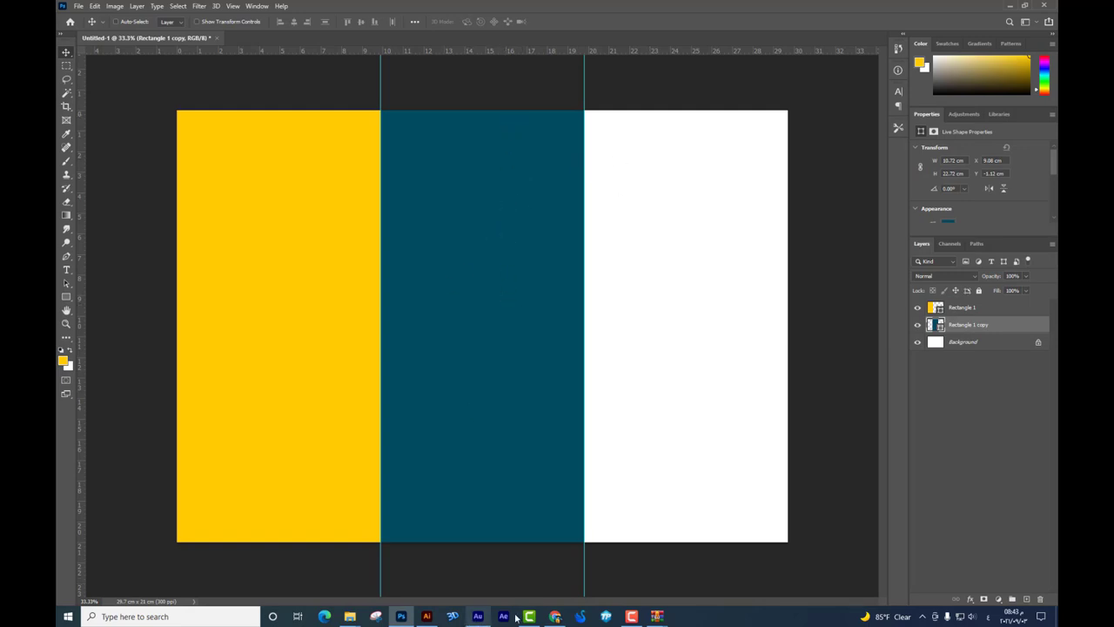
left_click(554, 616)
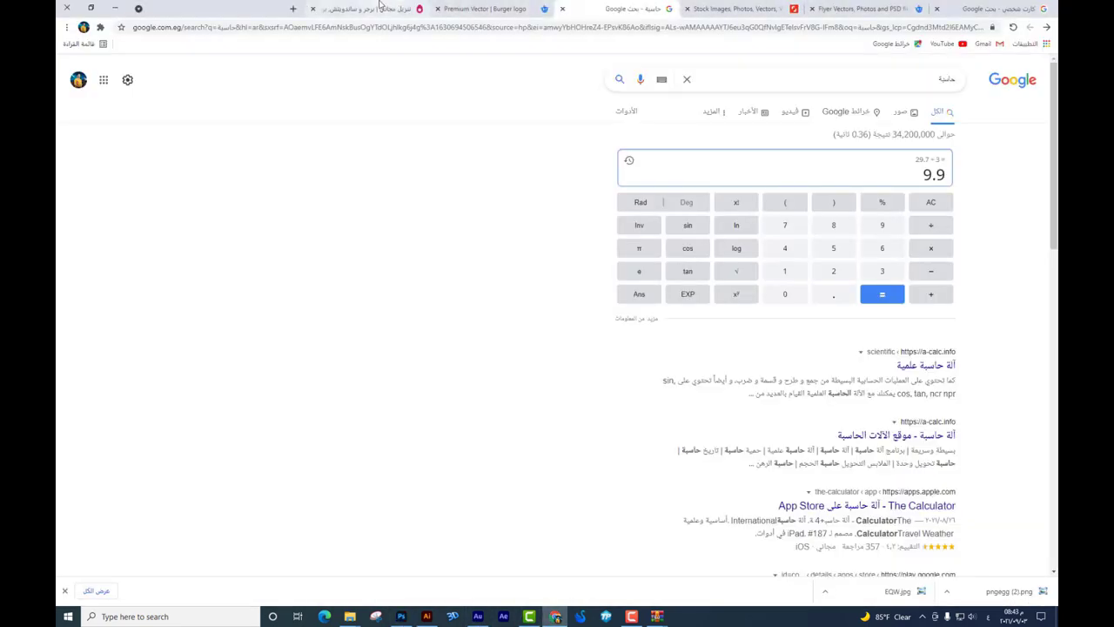
Re-search the business-card image tab for 'منيو', preview a blue tri-fold menu, and return to Photoshop.
left_click(983, 9)
triple_click(944, 68)
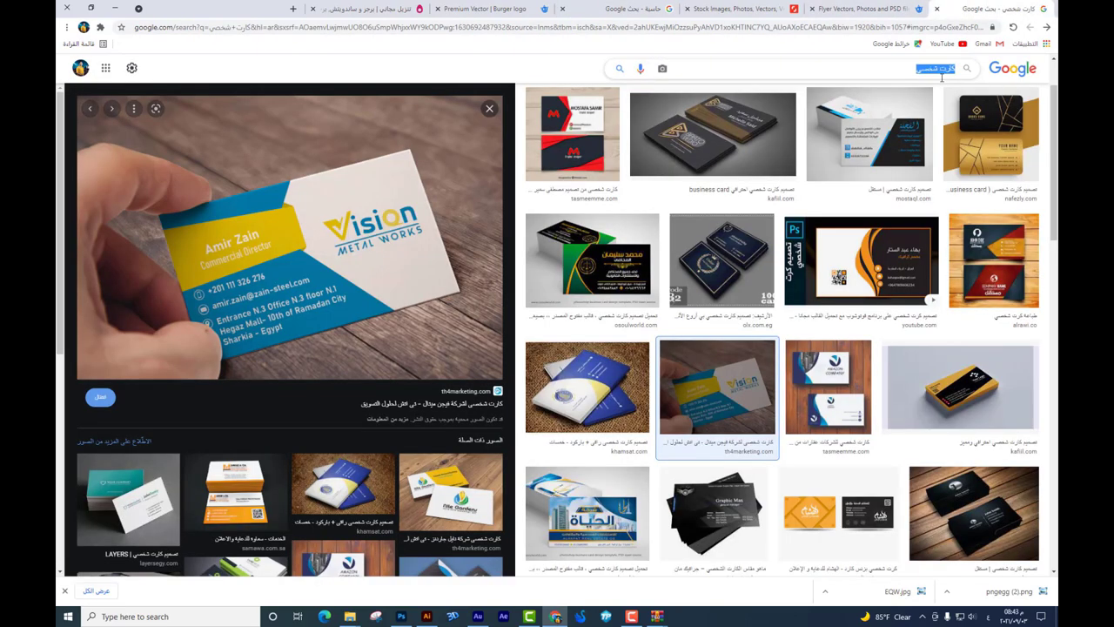
type("منيو")
key("Return")
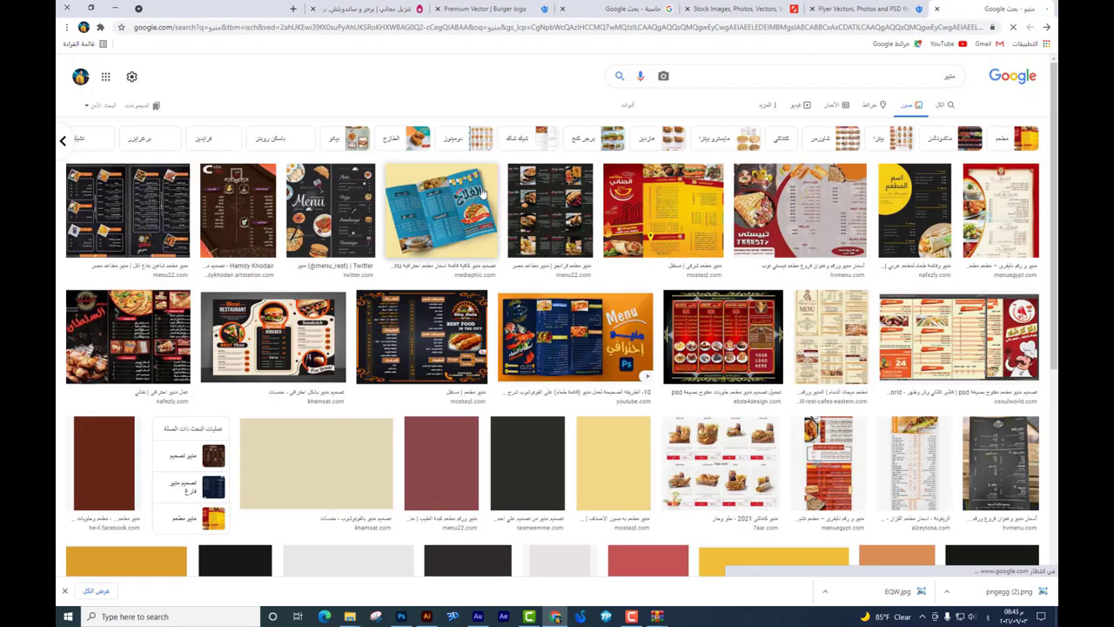
left_click(440, 208)
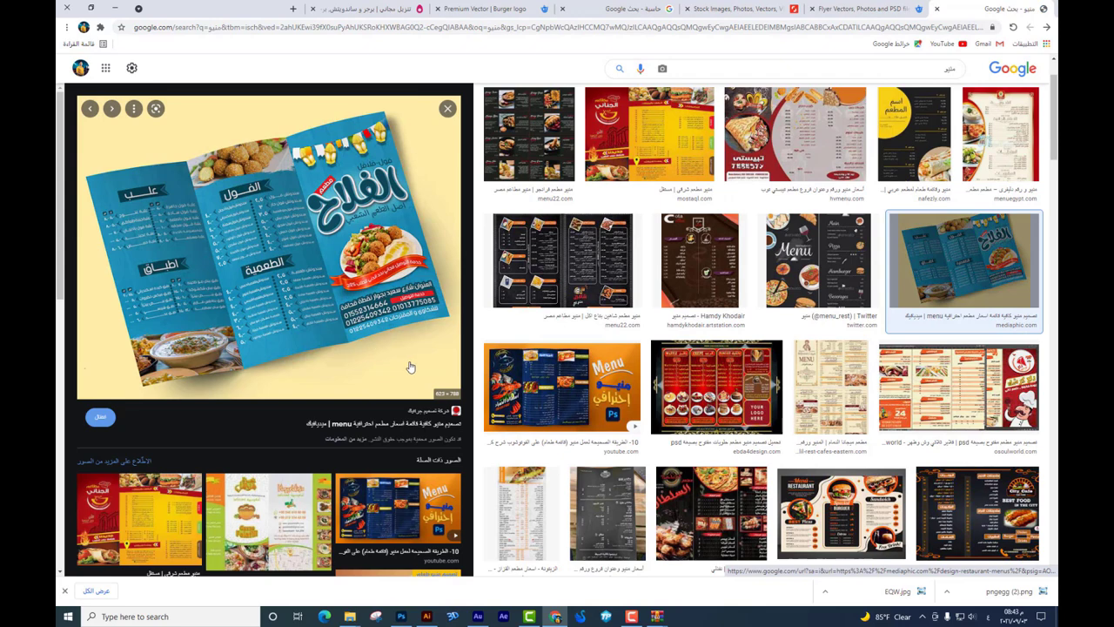
key("alt+Tab")
right_click(665, 290)
Fill the right panel with a darker teal rectangle copy, then drag in the burger logo.
left_click(682, 295)
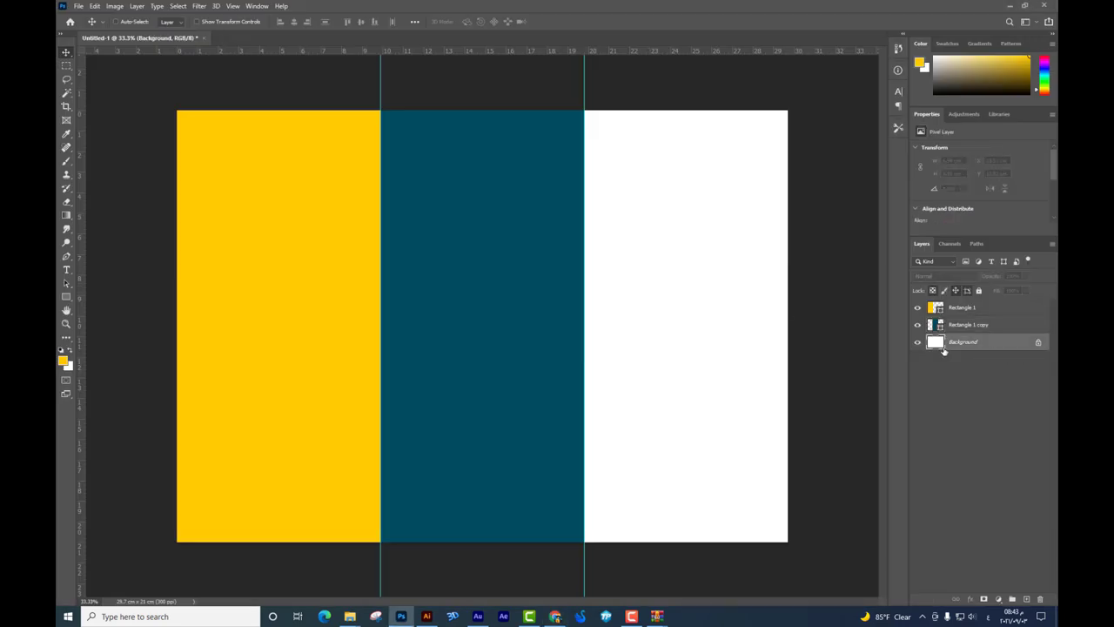
left_click_drag(510, 346, 714, 341)
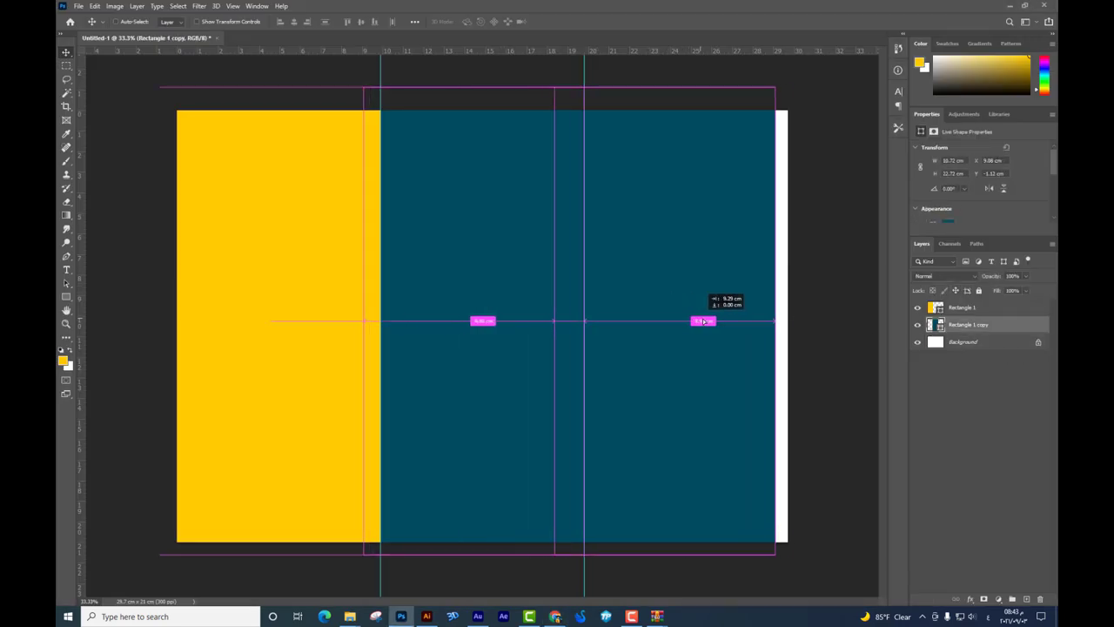
double_click(930, 333)
left_click(875, 229)
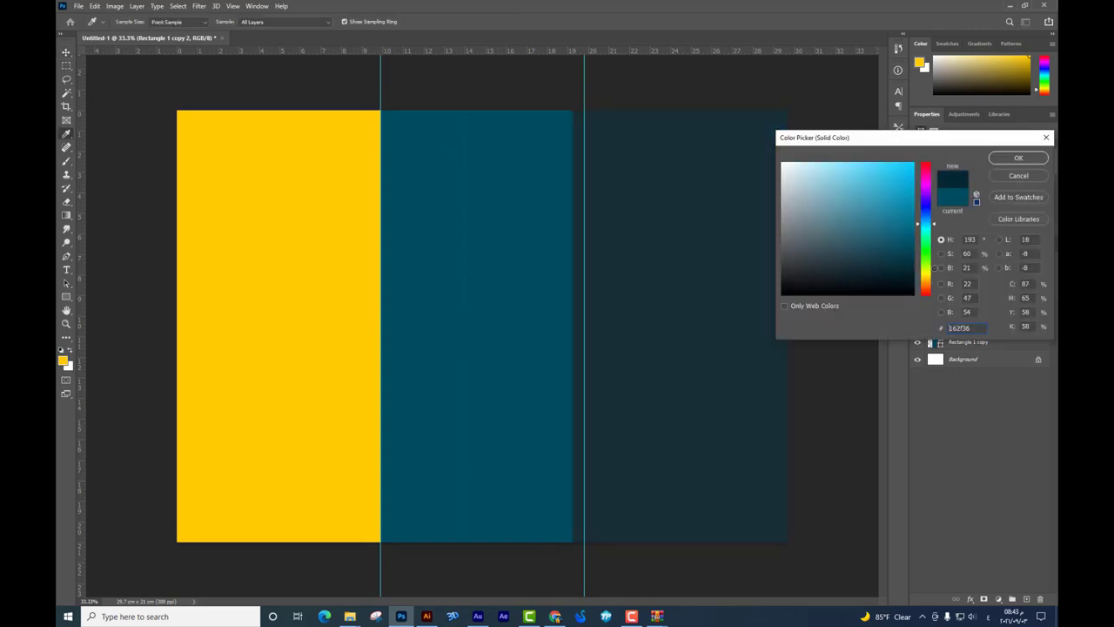
key("Return")
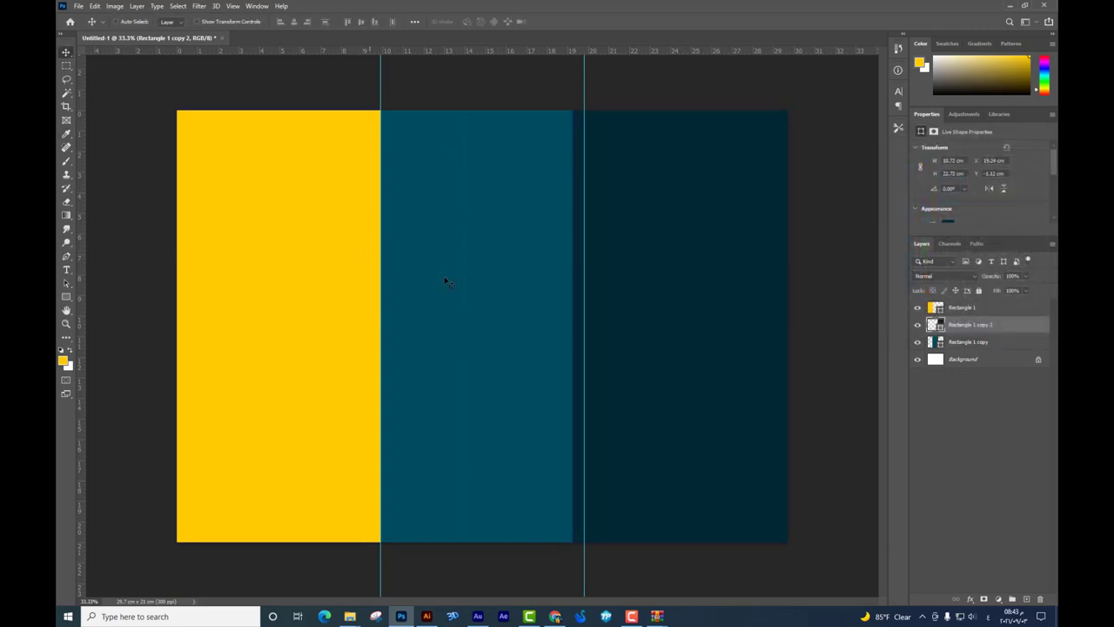
left_click(426, 616)
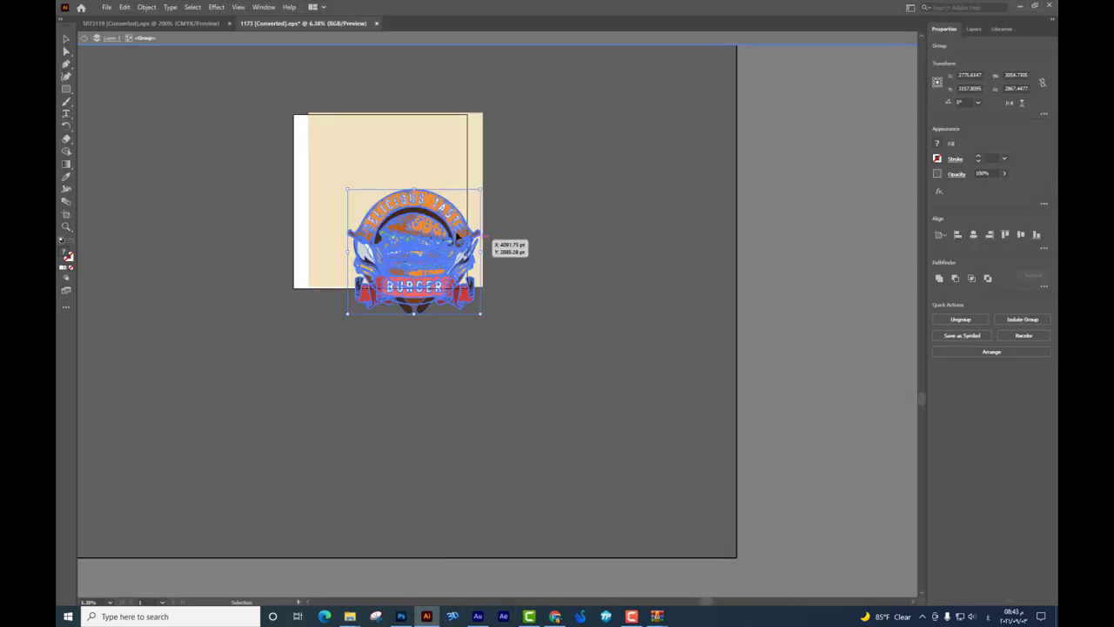
mouse_move(442, 226)
left_mouse_down()
mouse_move(443, 397)
mouse_move(403, 609)
mouse_move(362, 326)
mouse_move(371, 336)
left_mouse_up()
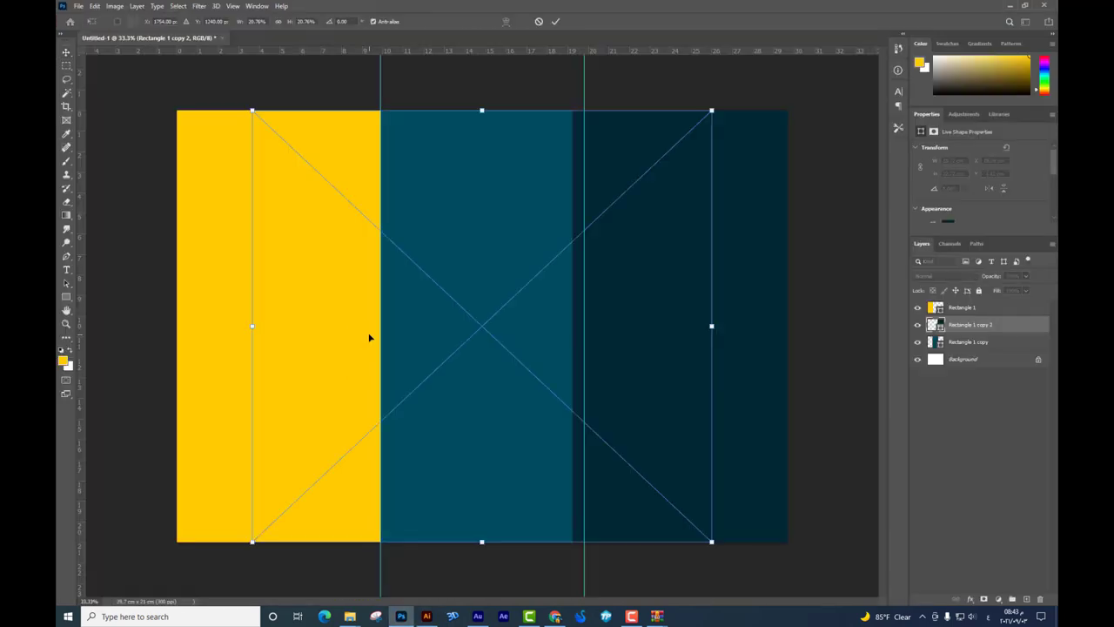
Resize the logo, stack it above the yellow panel and position it at the panel's top-left.
mouse_move(692, 512)
left_mouse_down()
mouse_move(646, 386)
mouse_move(601, 338)
left_mouse_up()
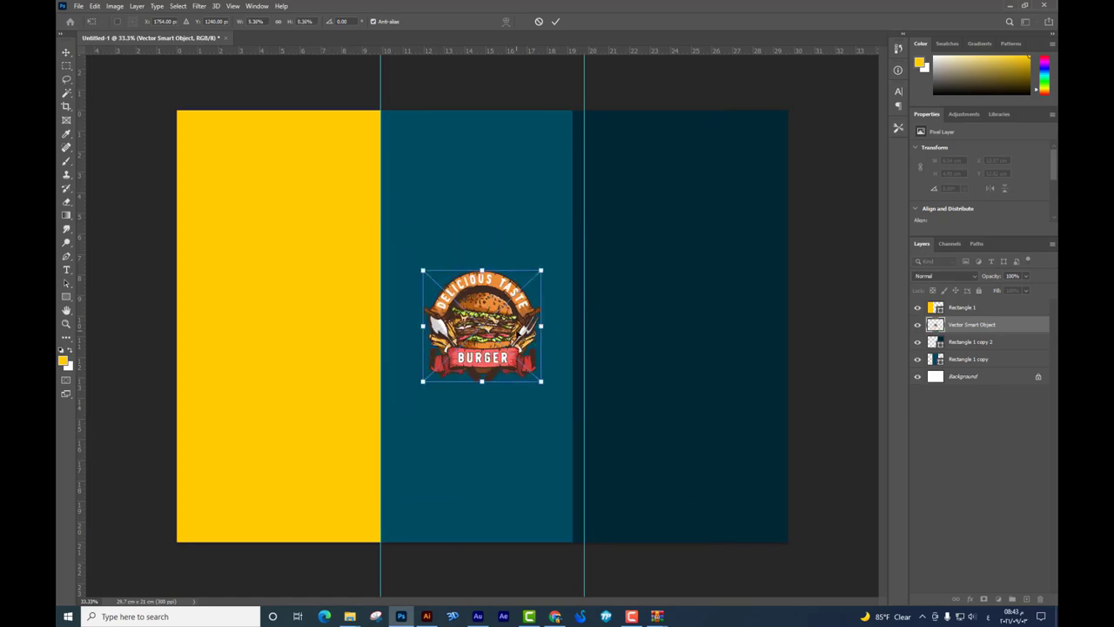
key("Return")
left_click_drag(972, 324, 974, 307)
left_click_drag(491, 305, 282, 181)
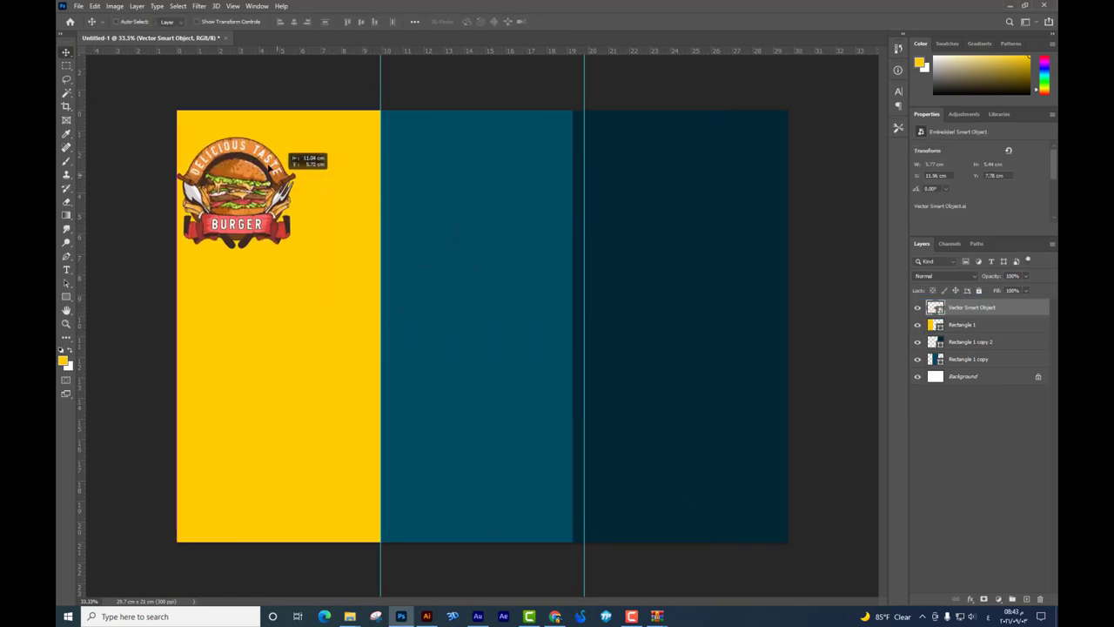
key("ctrl+t")
left_click_drag(337, 260, 348, 268)
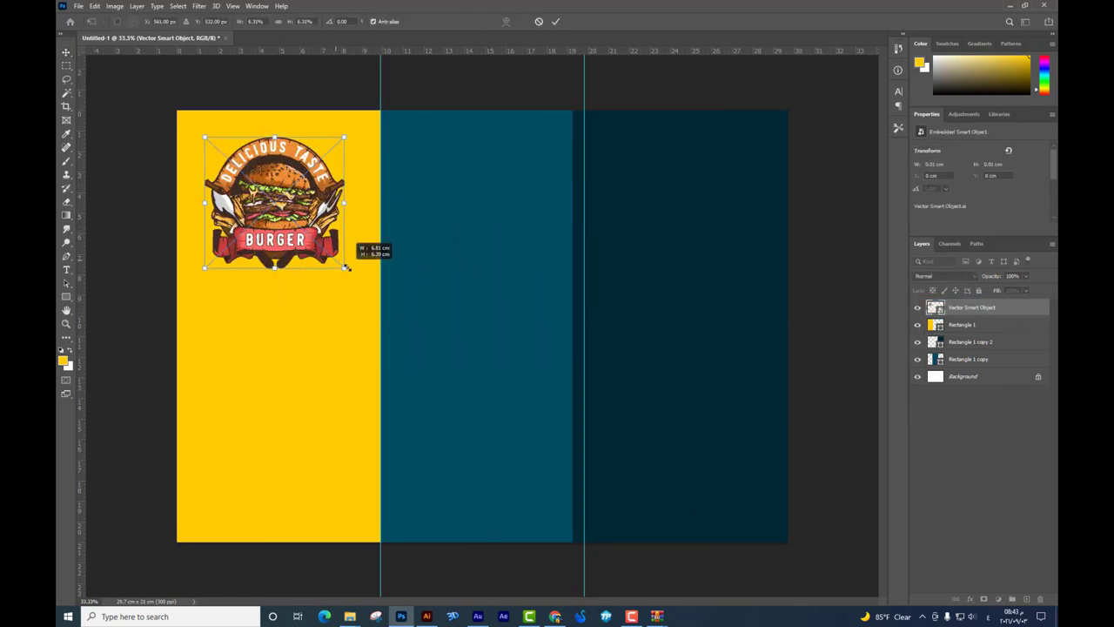
key("Return")
left_click_drag(313, 233, 320, 237)
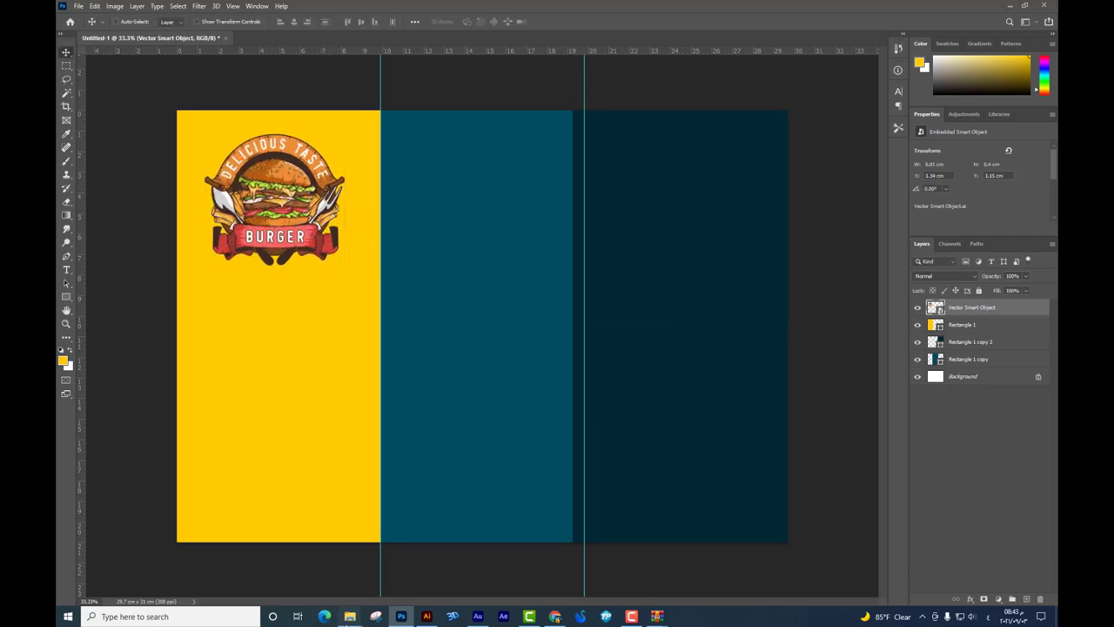
Drag the burger PNG from the downloads folder onto the yellow panel and scale it below the logo.
mouse_move(349, 616)
left_click(365, 570)
mouse_move(191, 83)
left_mouse_down()
mouse_move(414, 618)
mouse_move(348, 305)
left_mouse_up()
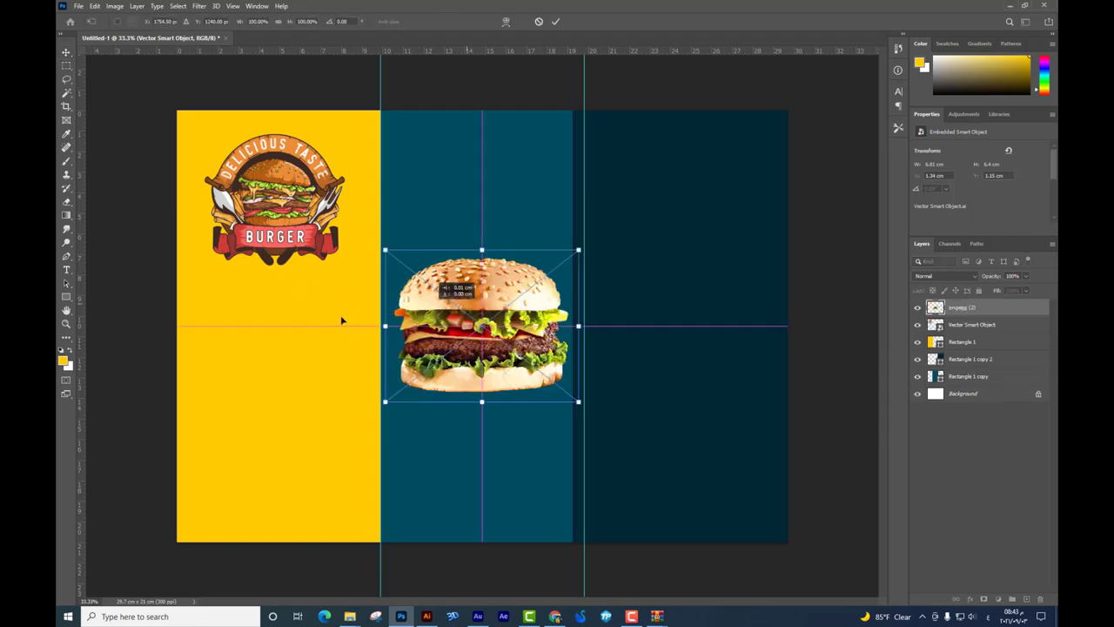
left_click_drag(477, 322, 283, 357)
left_click_drag(380, 433, 363, 420)
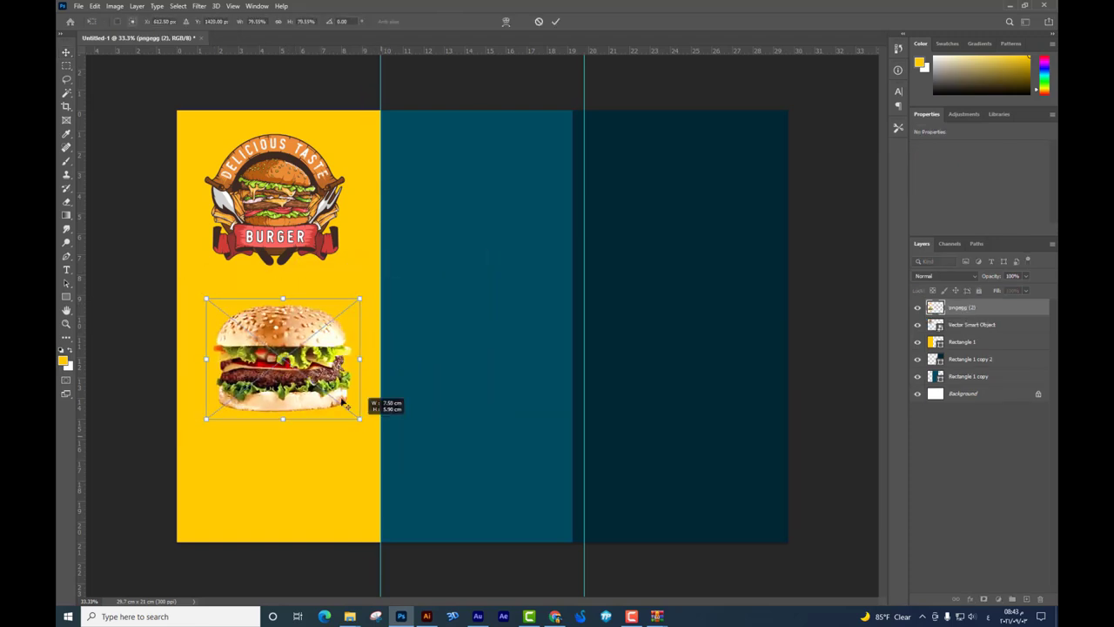
key("Return")
Set the foreground colour to white (ffffff) and draw two stacked white bars near the yellow panel's bottom.
key("i")
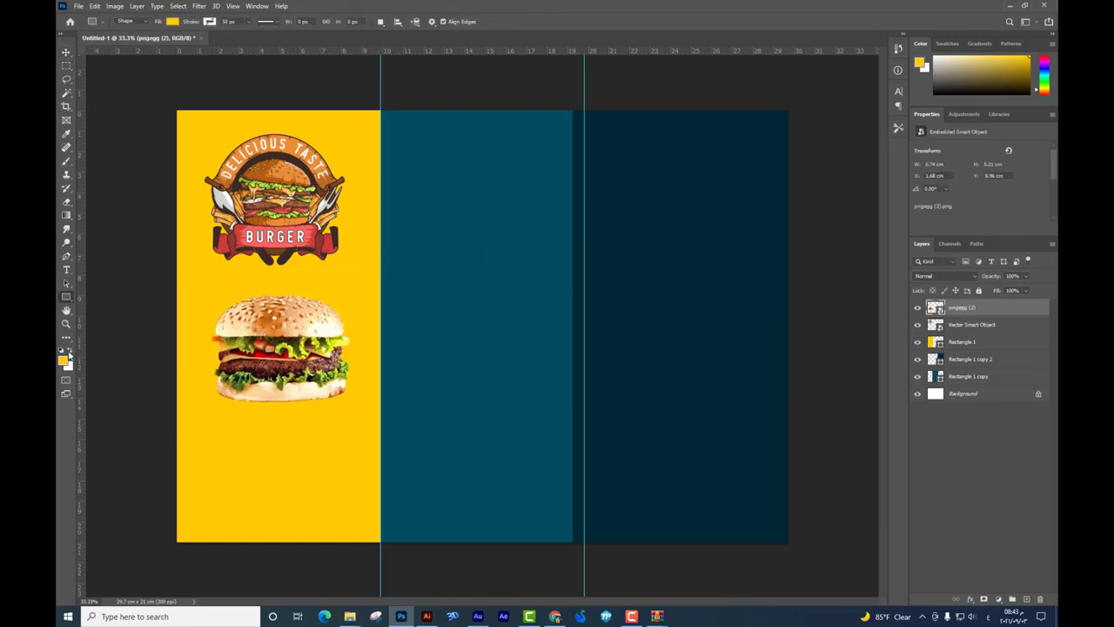
left_click(63, 359)
type("ffffff")
left_click(1019, 158)
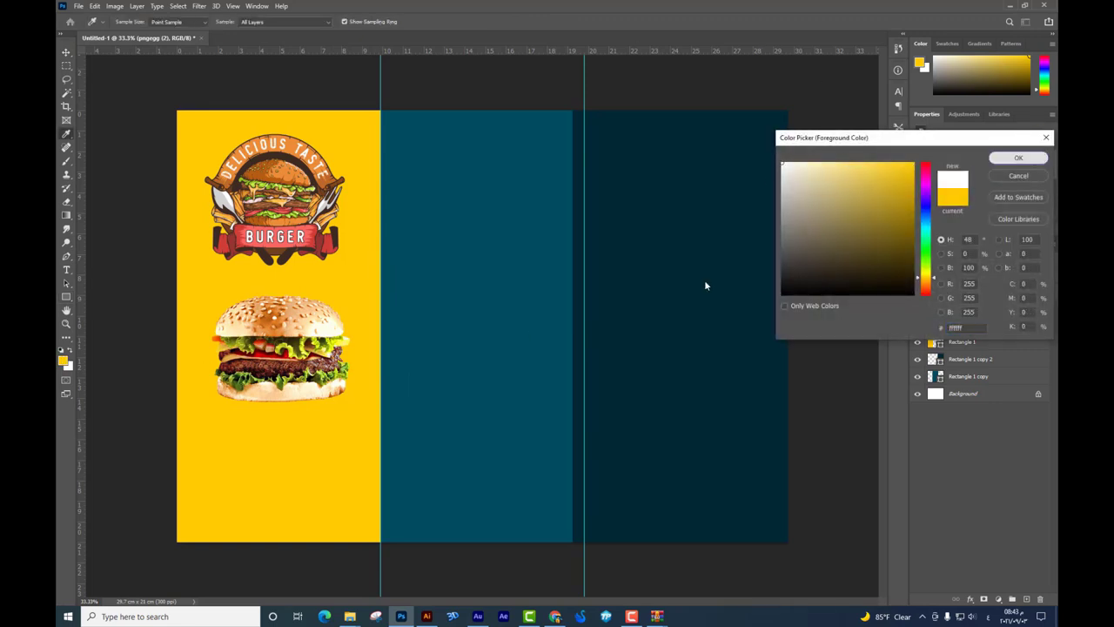
key("u")
left_click_drag(197, 467, 366, 482)
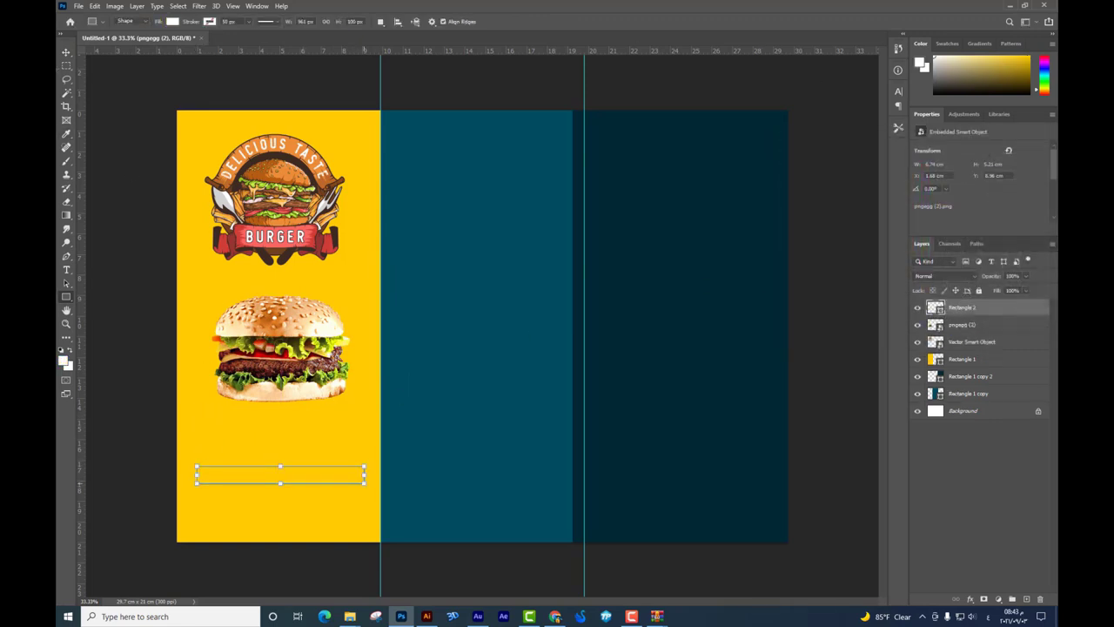
key("v")
mouse_move(288, 477)
left_mouse_down()
mouse_move(297, 471)
mouse_move(296, 498)
left_mouse_up()
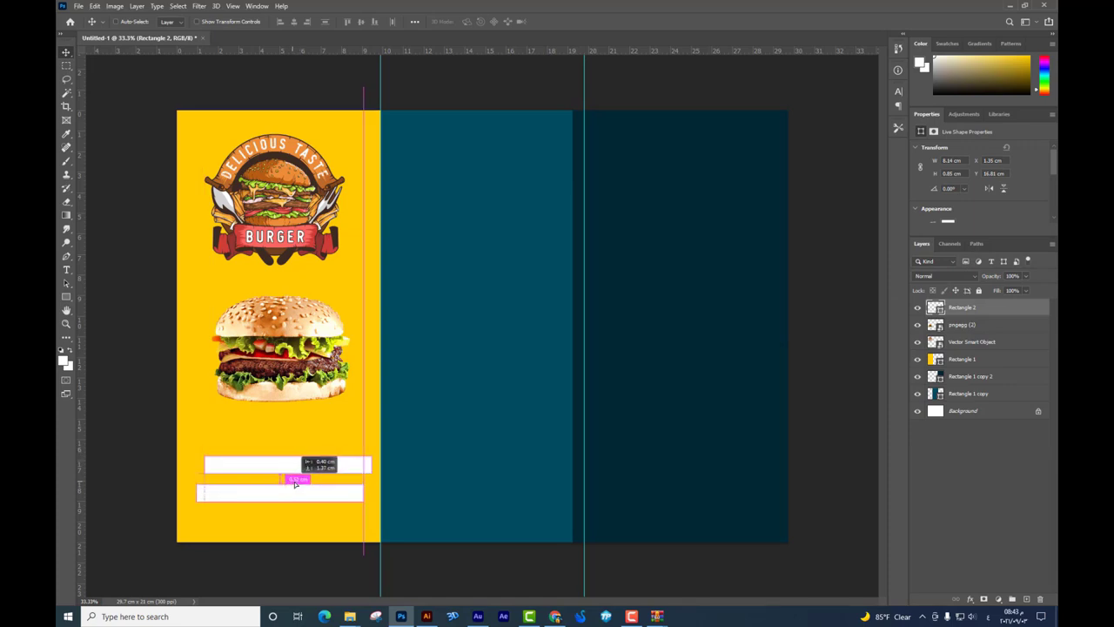
Draw a tall and a thin white bar in the teal panel, then copy both into the dark right panel.
right_click(332, 474)
left_click(331, 474, "shift")
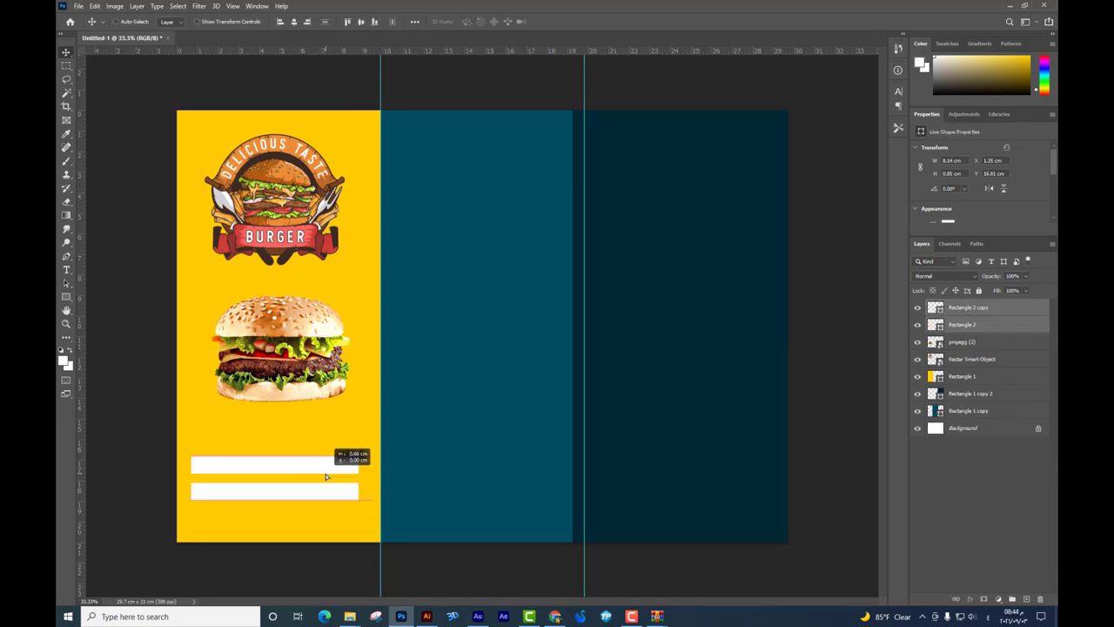
key("a")
key("u")
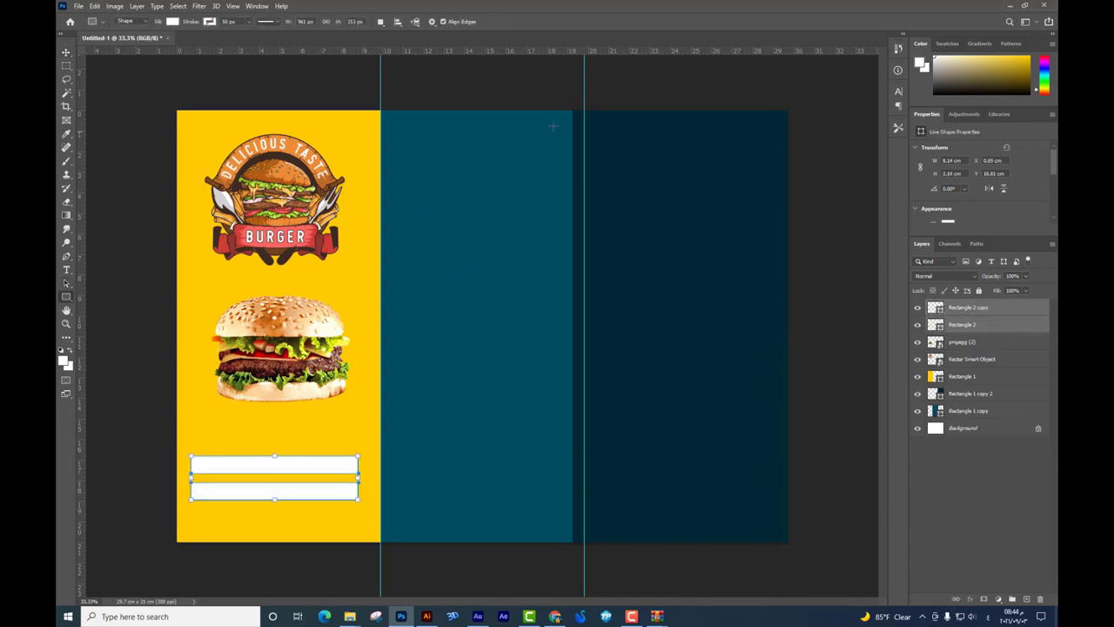
left_click_drag(538, 123, 562, 515)
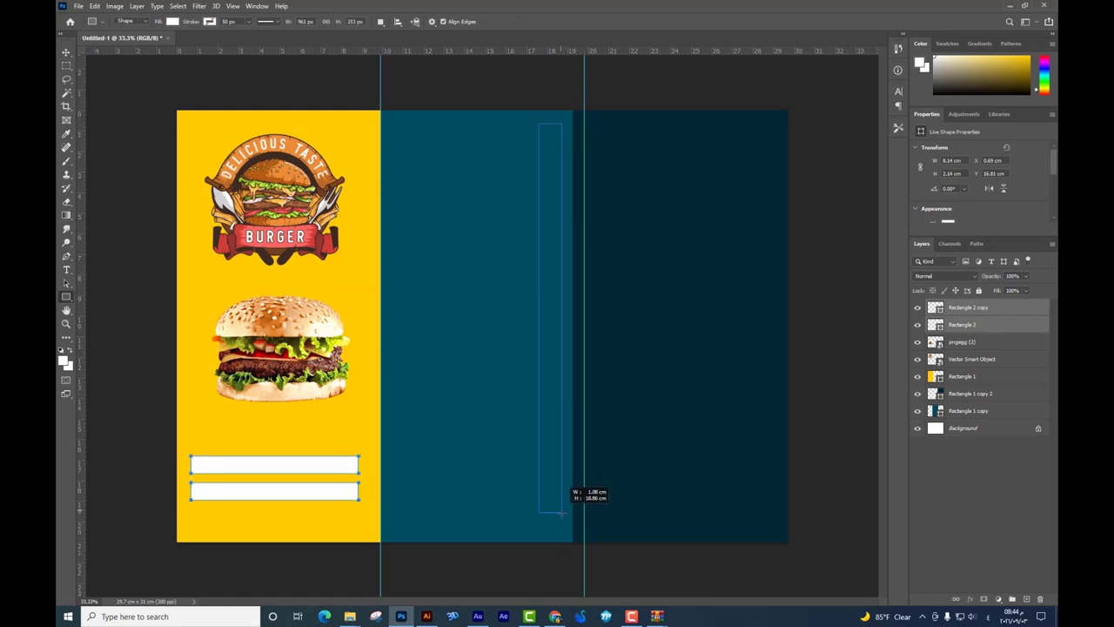
left_click_drag(397, 120, 407, 520)
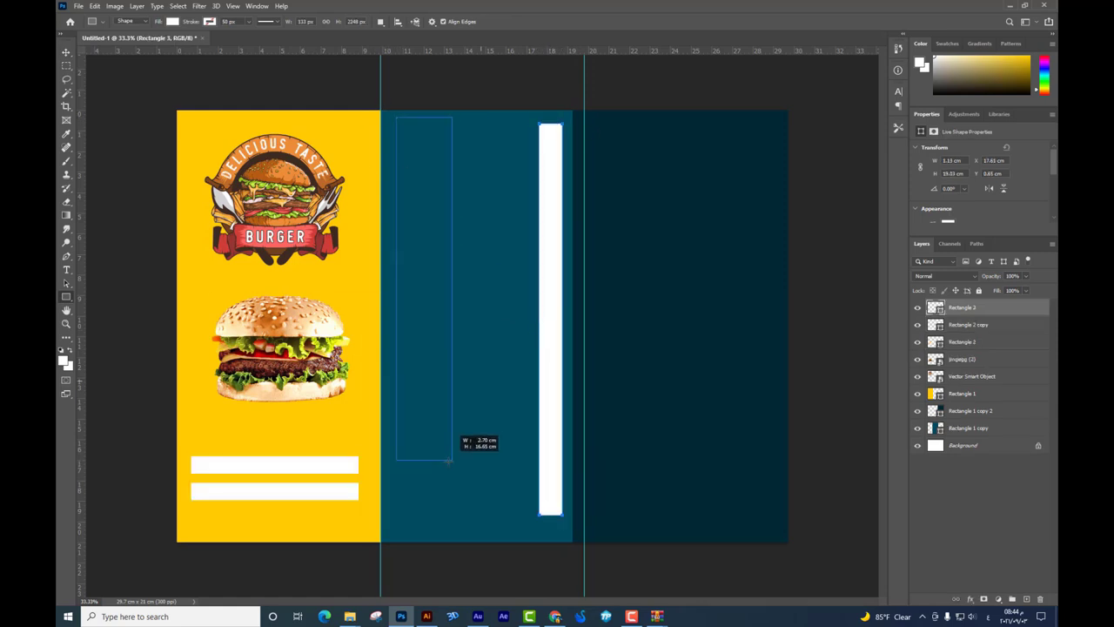
left_click(66, 53)
left_click(554, 169, "shift")
left_click_drag(507, 181, 724, 184)
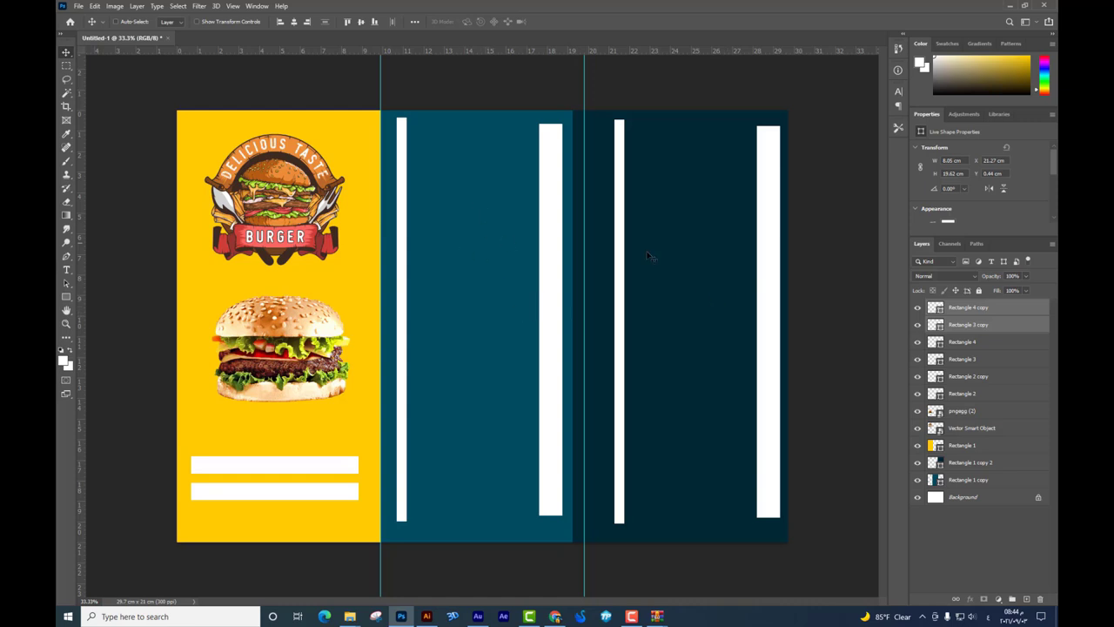
Delete the logo, burger photo and all white bar layers together.
left_click(969, 310)
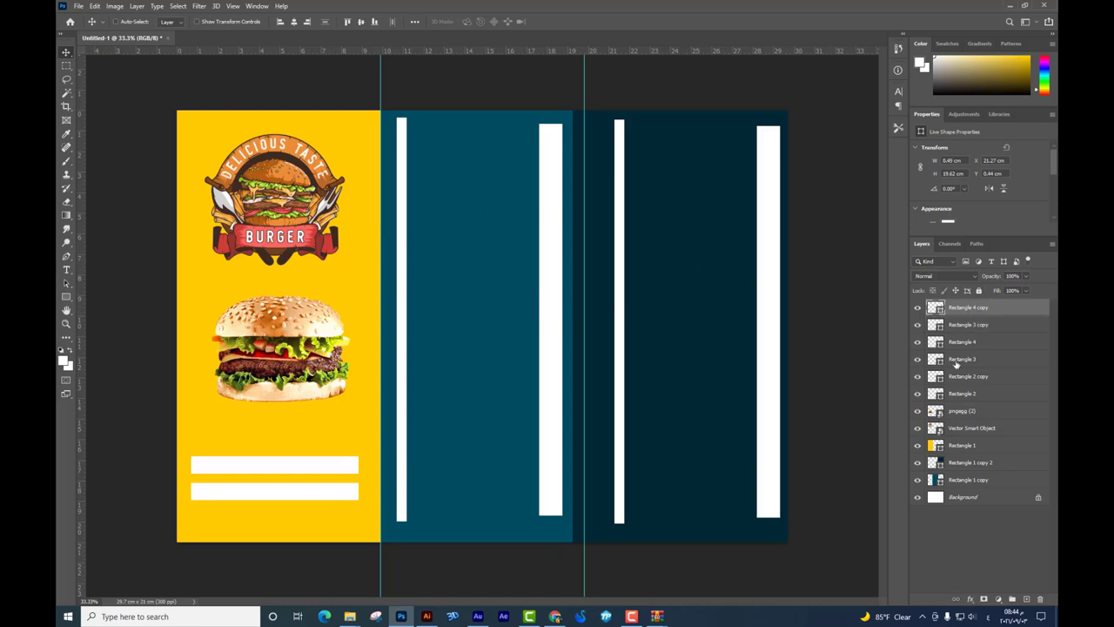
left_click(973, 428, "shift")
key("Delete")
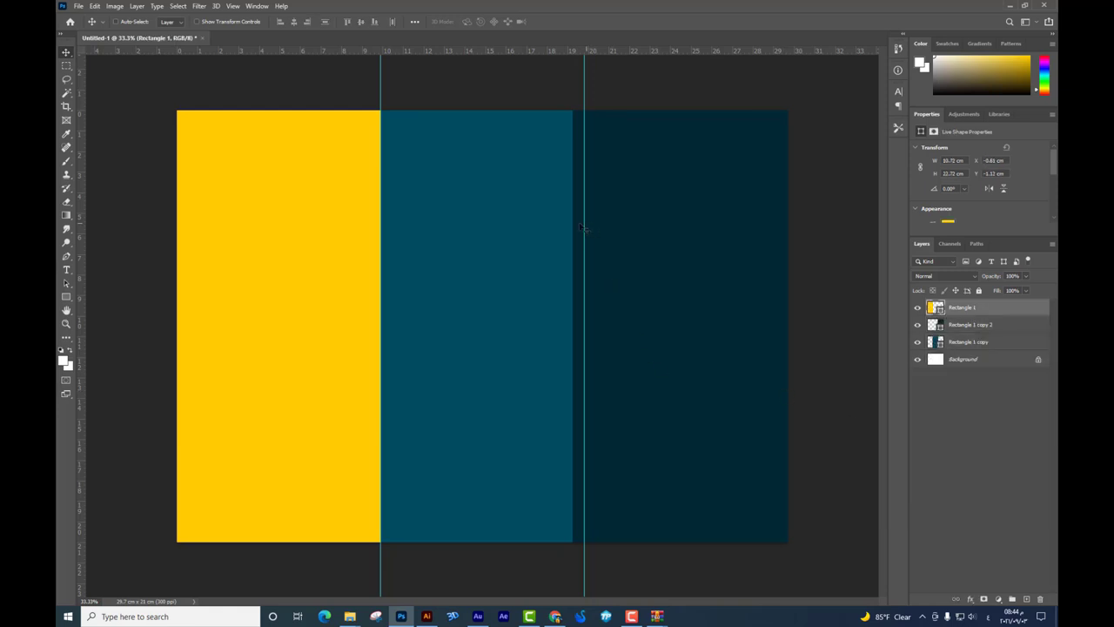
Stack the middle teal panel layer above the dark panel and snap its edge to the second guide.
left_click(582, 228, "ctrl")
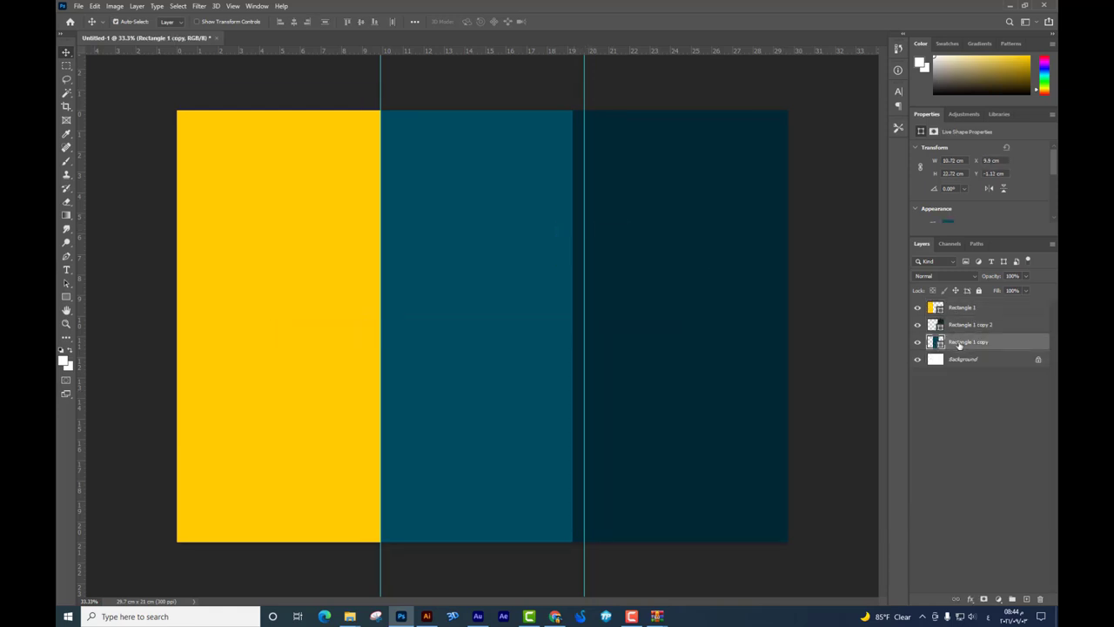
left_click_drag(959, 345, 959, 322)
left_click_drag(554, 281, 554, 281)
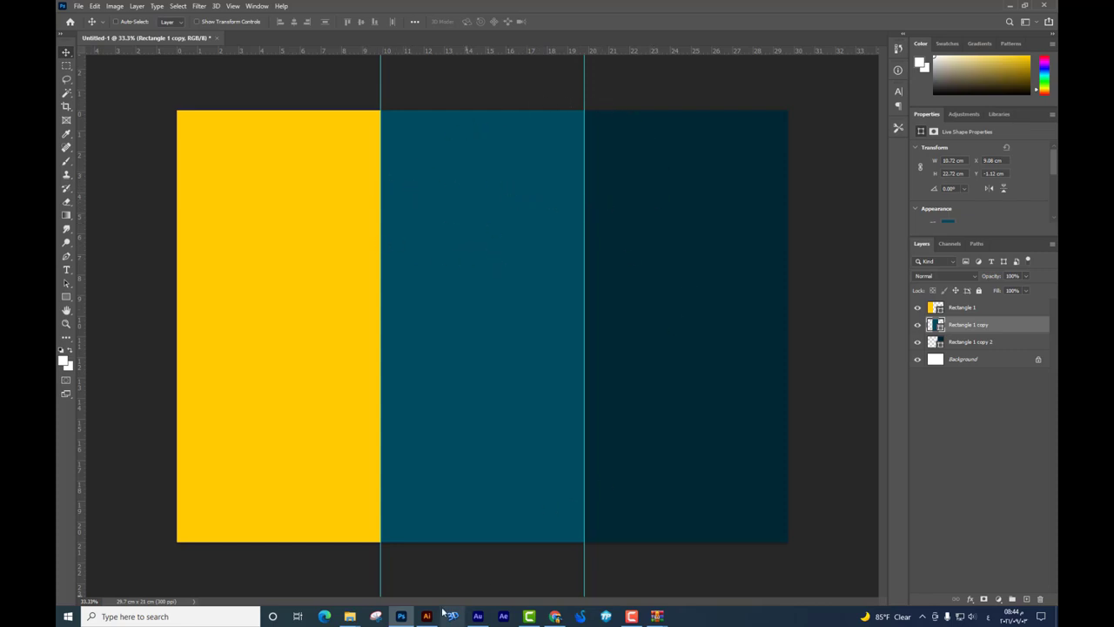
Browse Google Images menu designs, previewing the orange-navy and black-orange chicken tri-folds, then return to Photoshop.
left_click(556, 617)
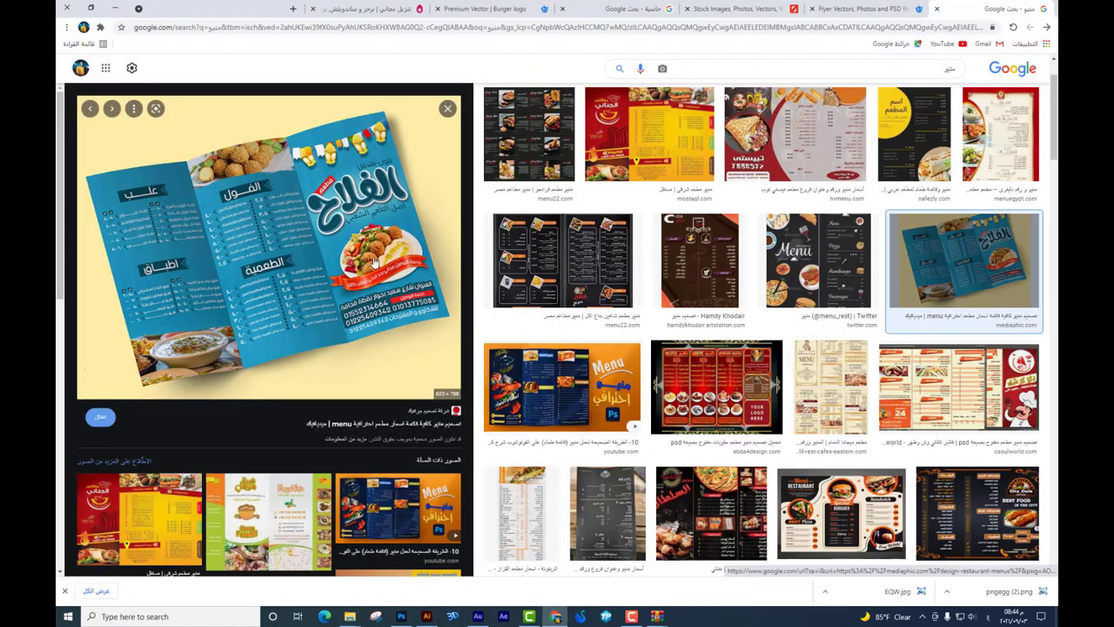
scroll(529, 286, "down", 1)
scroll(529, 288, "down", 2)
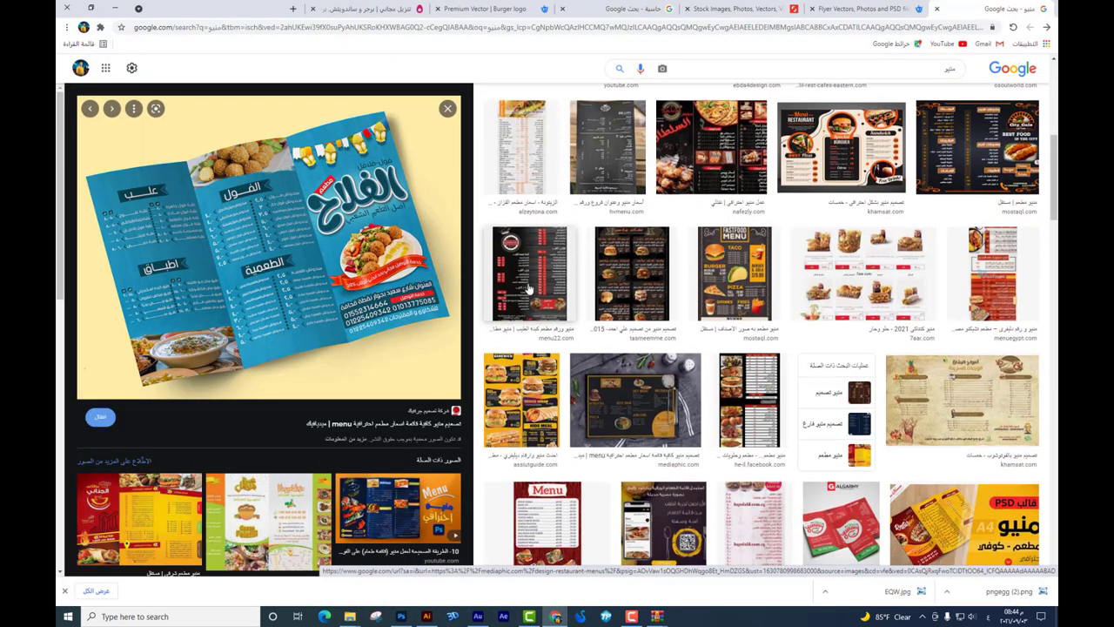
scroll(528, 288, "down", 2)
scroll(529, 287, "down", 2)
left_click(530, 289)
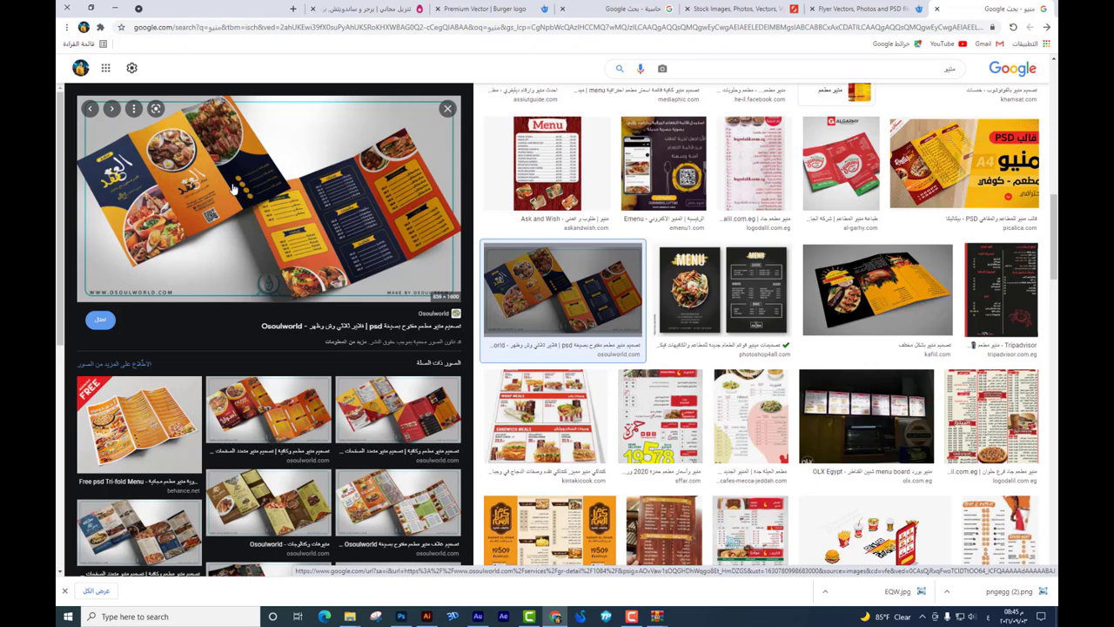
left_click(878, 290)
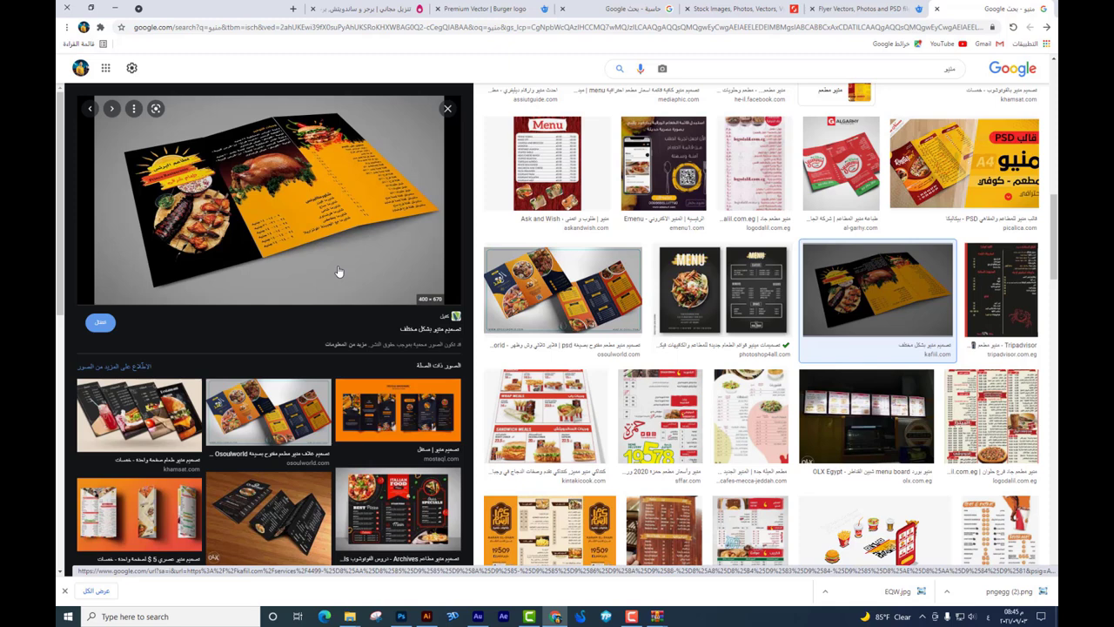
left_click(400, 617)
Create a new document from the Print A3 preset (29.7 × 42 cm).
left_click(86, 8)
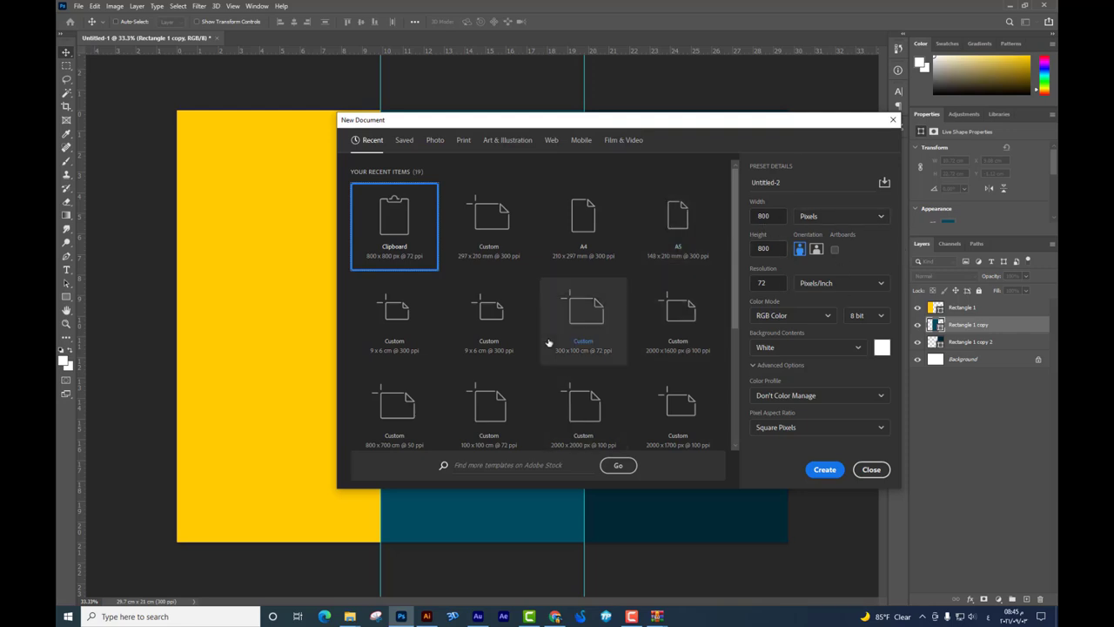
scroll(547, 343, "down", 1)
scroll(547, 343, "up", 1)
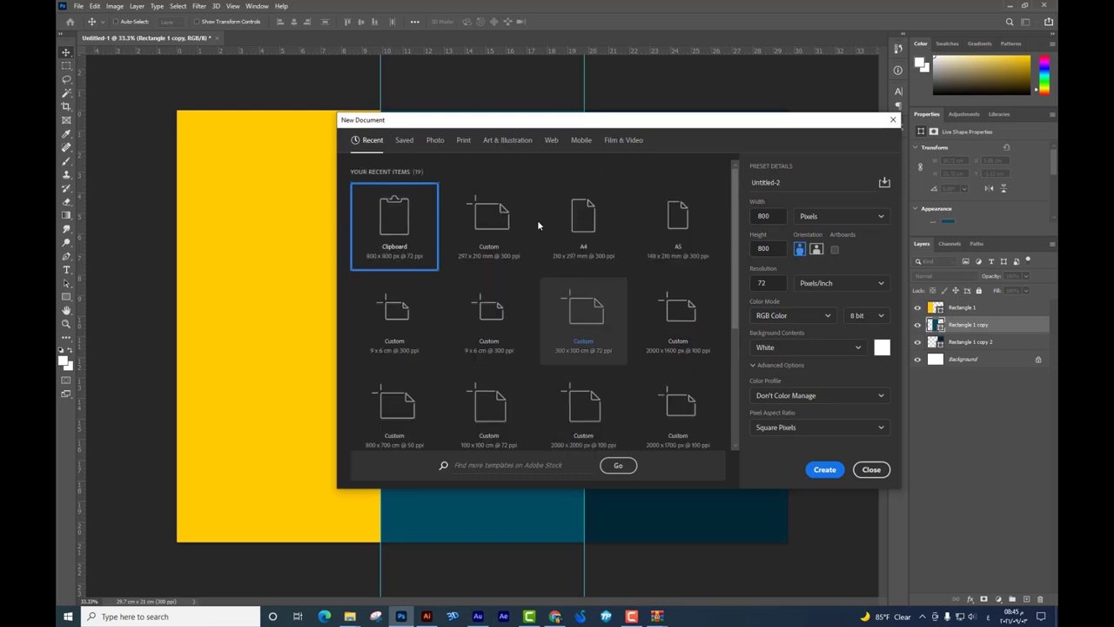
left_click(463, 140)
left_click(583, 320)
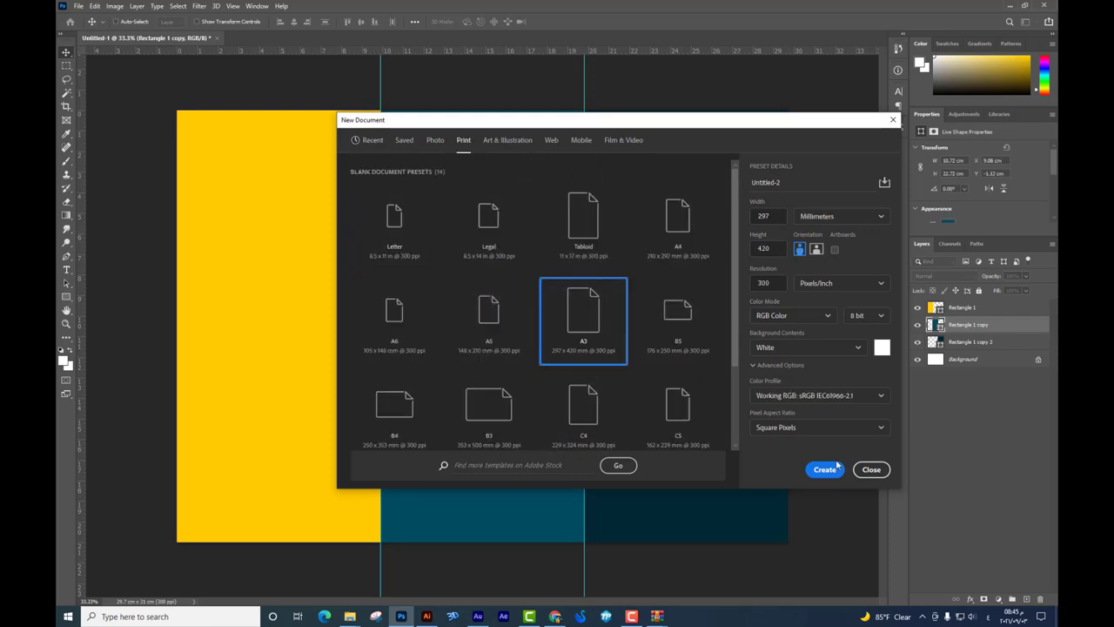
left_click(823, 469)
Open the Image Size settings for the A3 document with the Height field active.
left_click(115, 6)
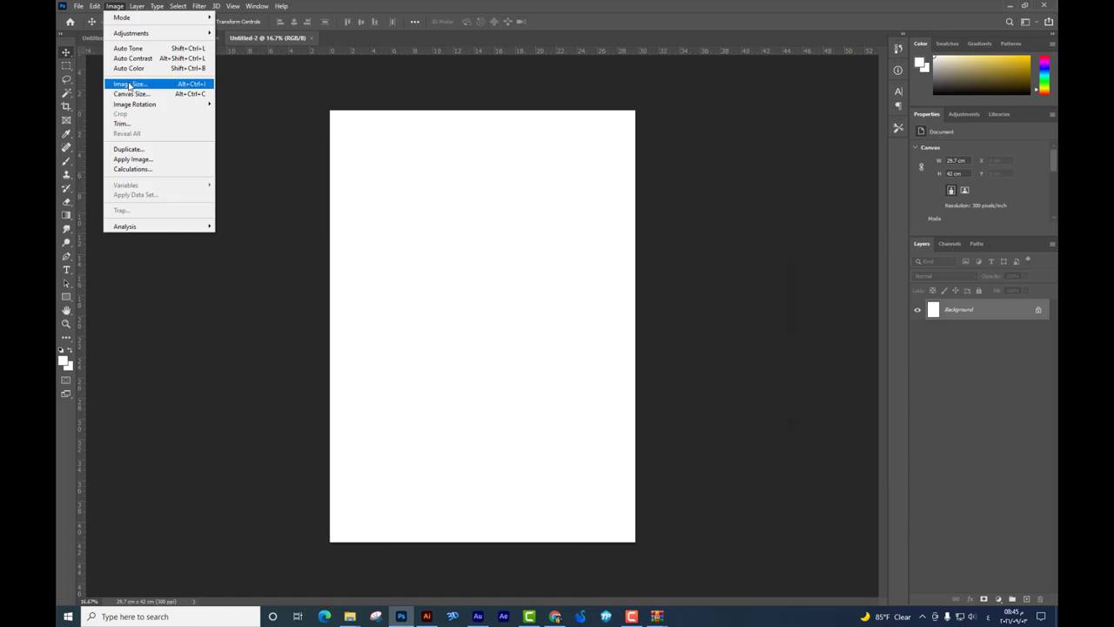
left_click(129, 85)
key("Tab")
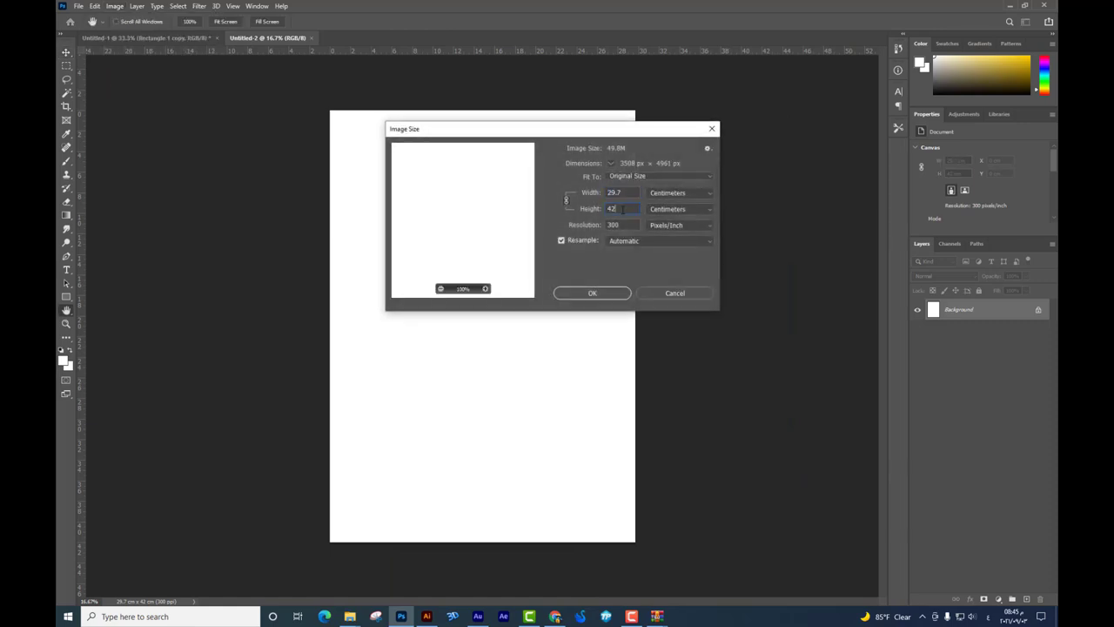